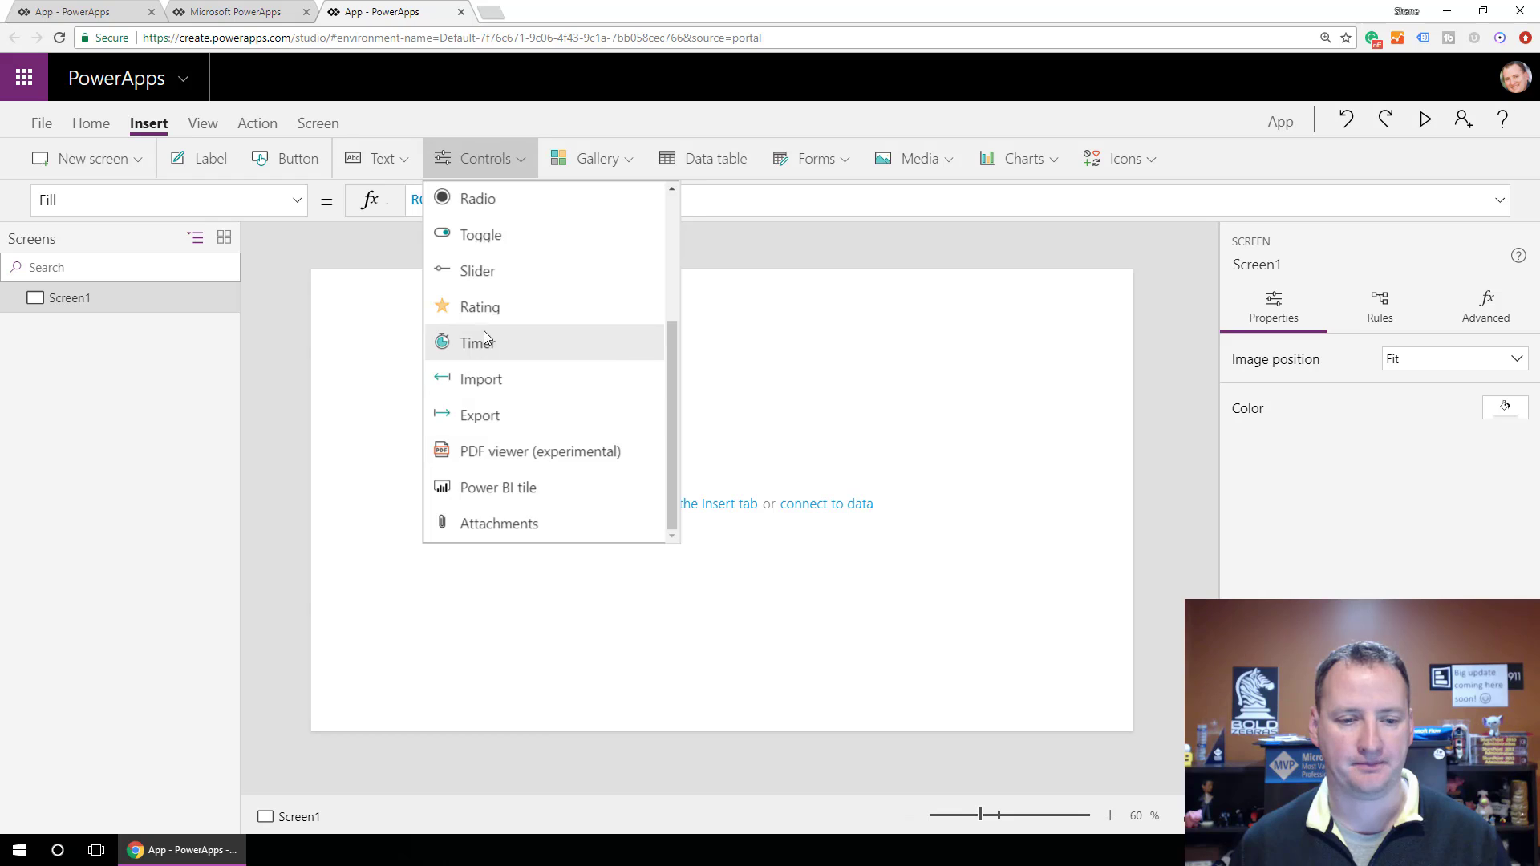
Step: Insert a Timer control and move it to about X 345, Y 99 on Screen1
{"action": "left_click", "coordinate": [481, 342]}
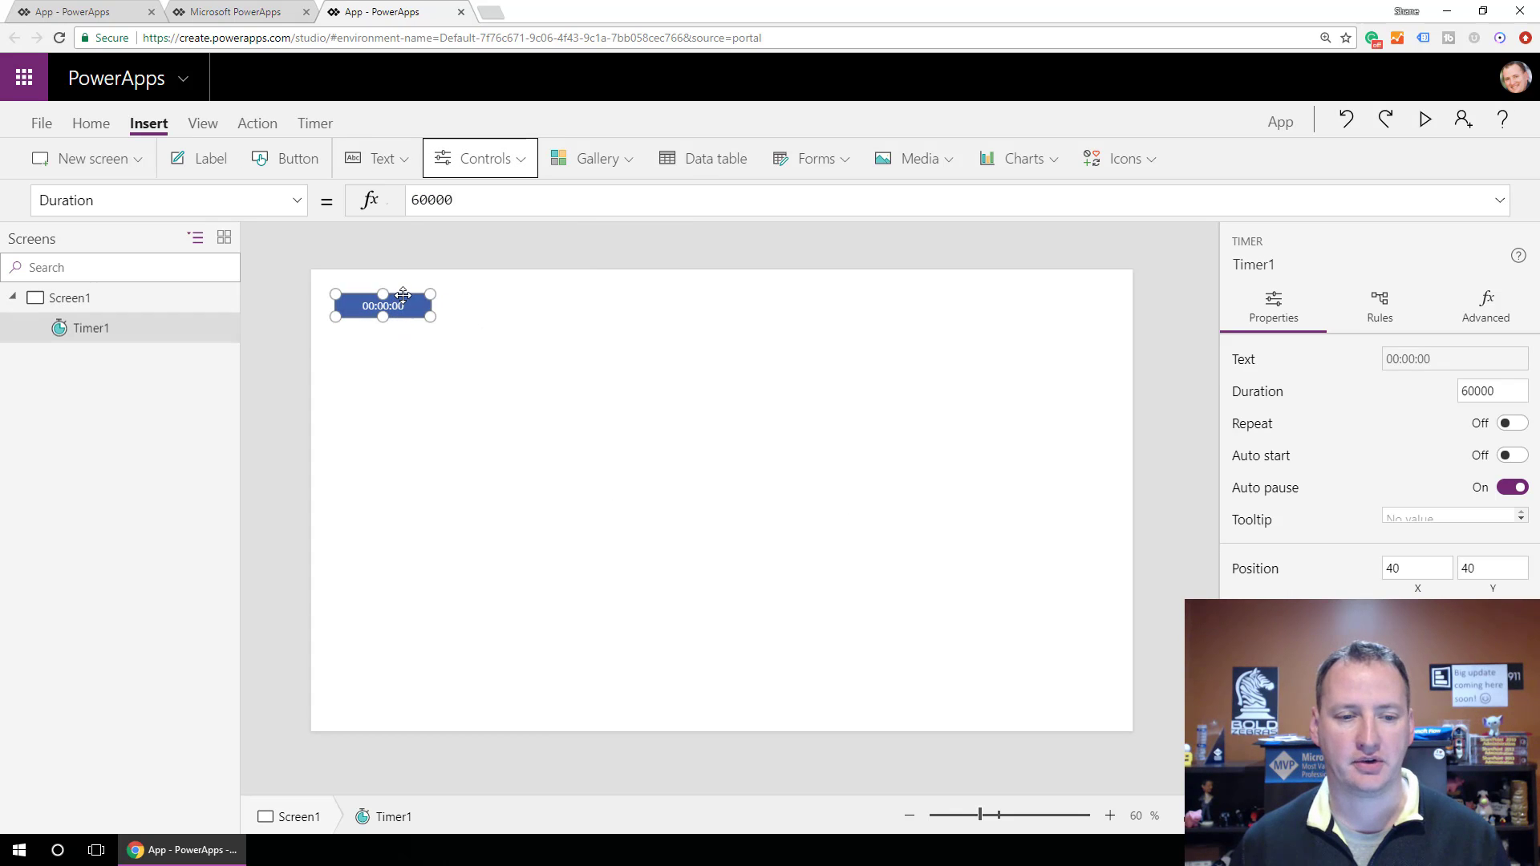
{"action": "left_click_drag", "start_coordinate": [401, 295], "coordinate": [585, 330]}
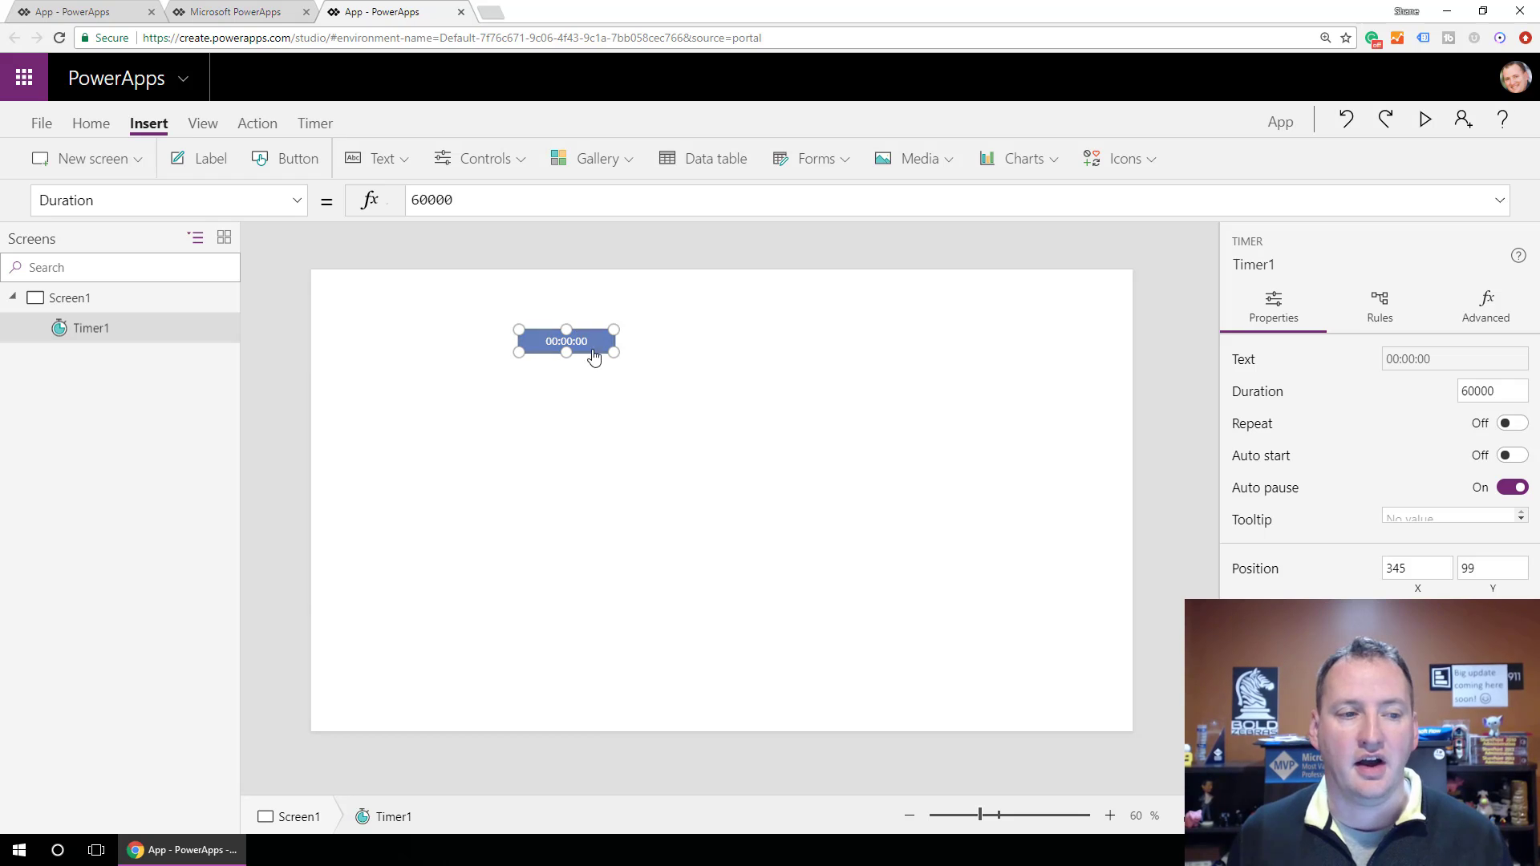
{"action": "left_click", "coordinate": [645, 351]}
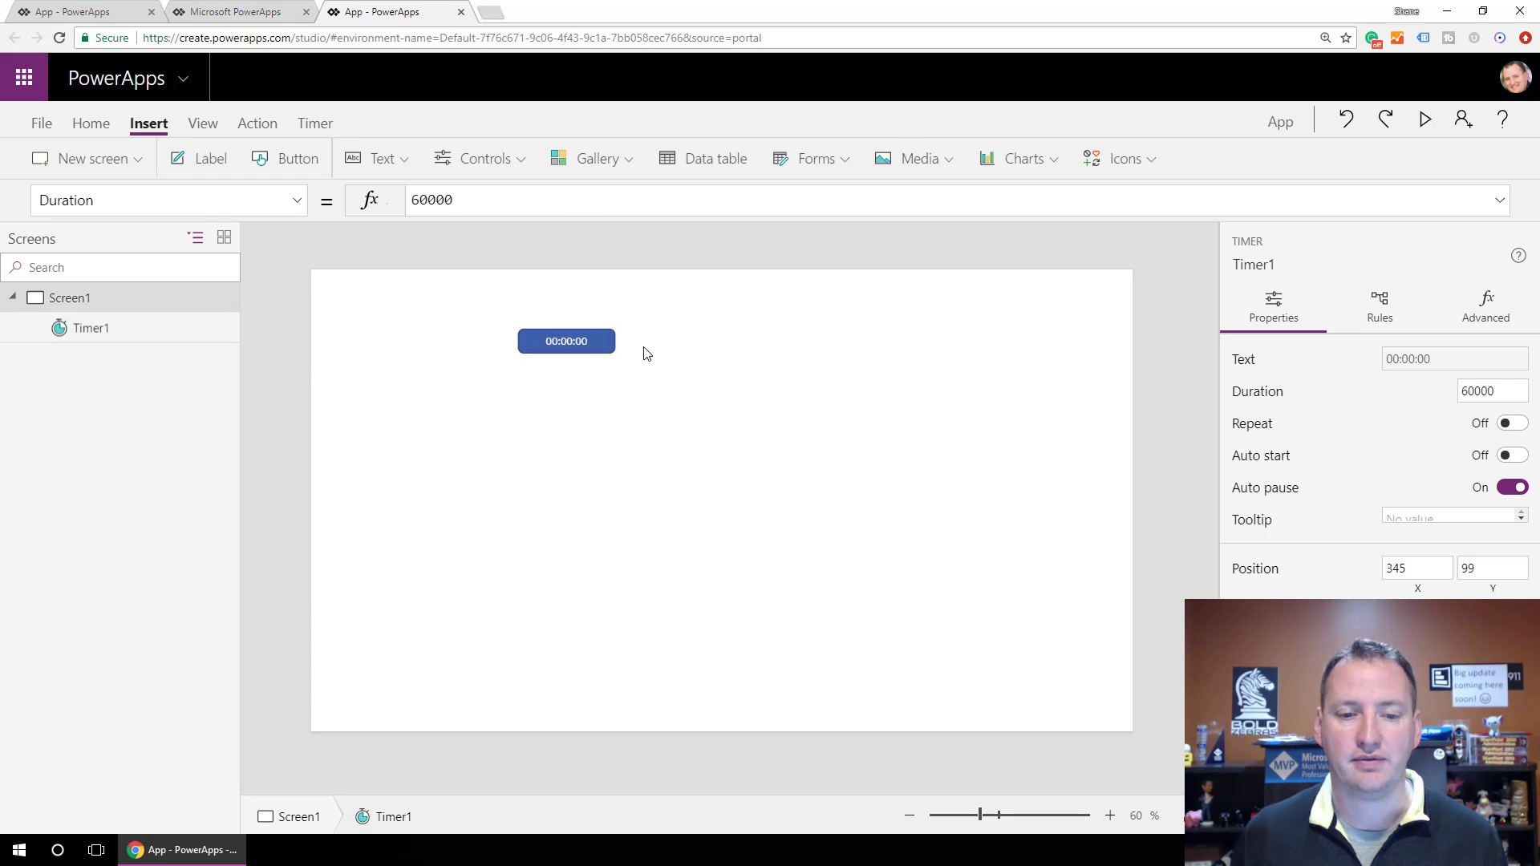
{"action": "left_click", "coordinate": [588, 337]}
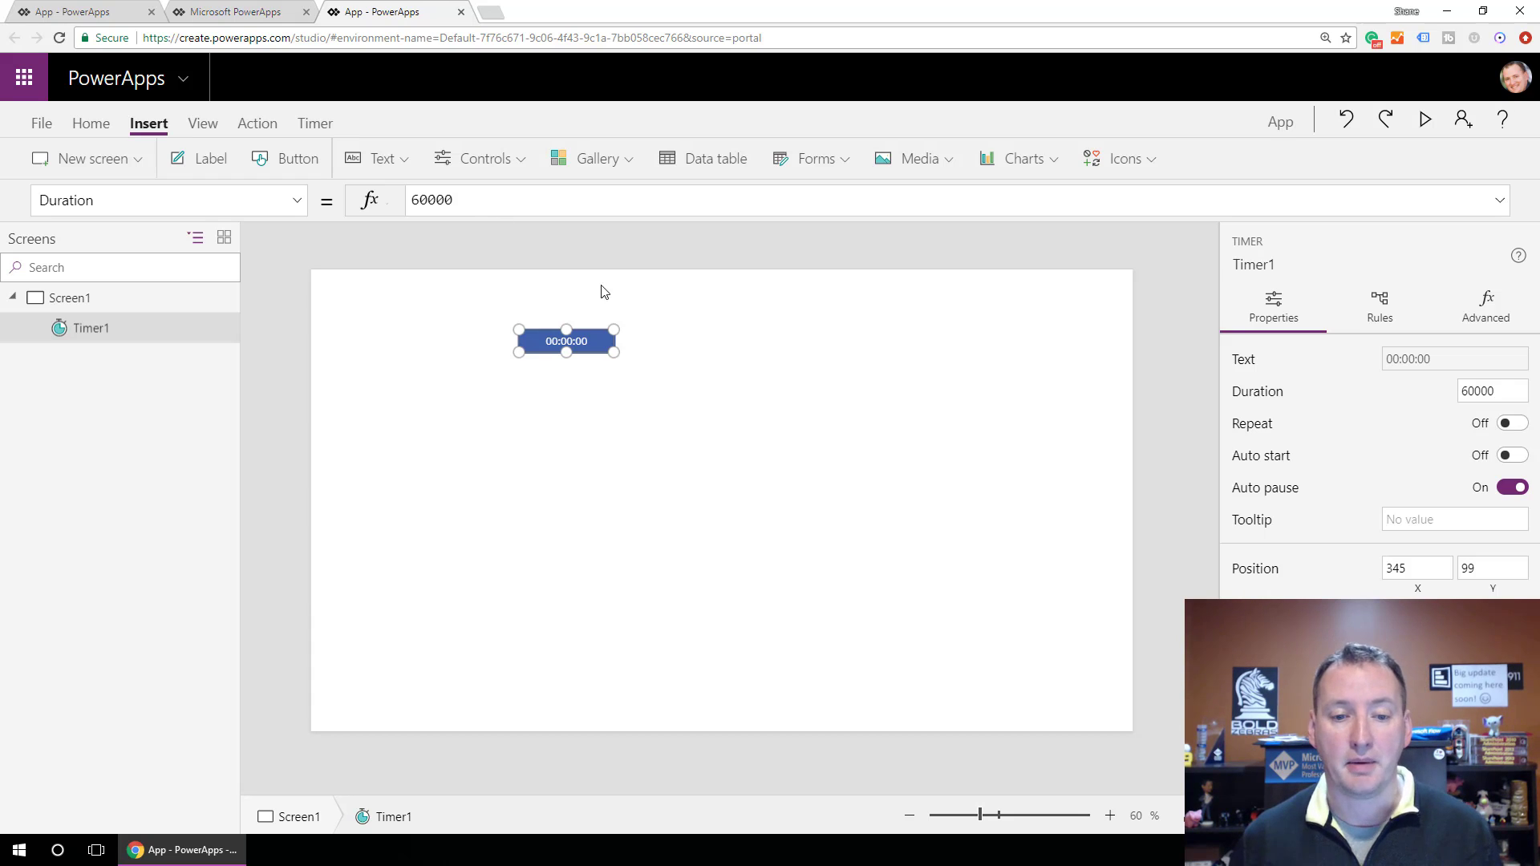
Step: Preview the app, start and pause the timer, and return to the editor
{"action": "left_click", "coordinate": [1424, 119]}
{"action": "left_click", "coordinate": [567, 186]}
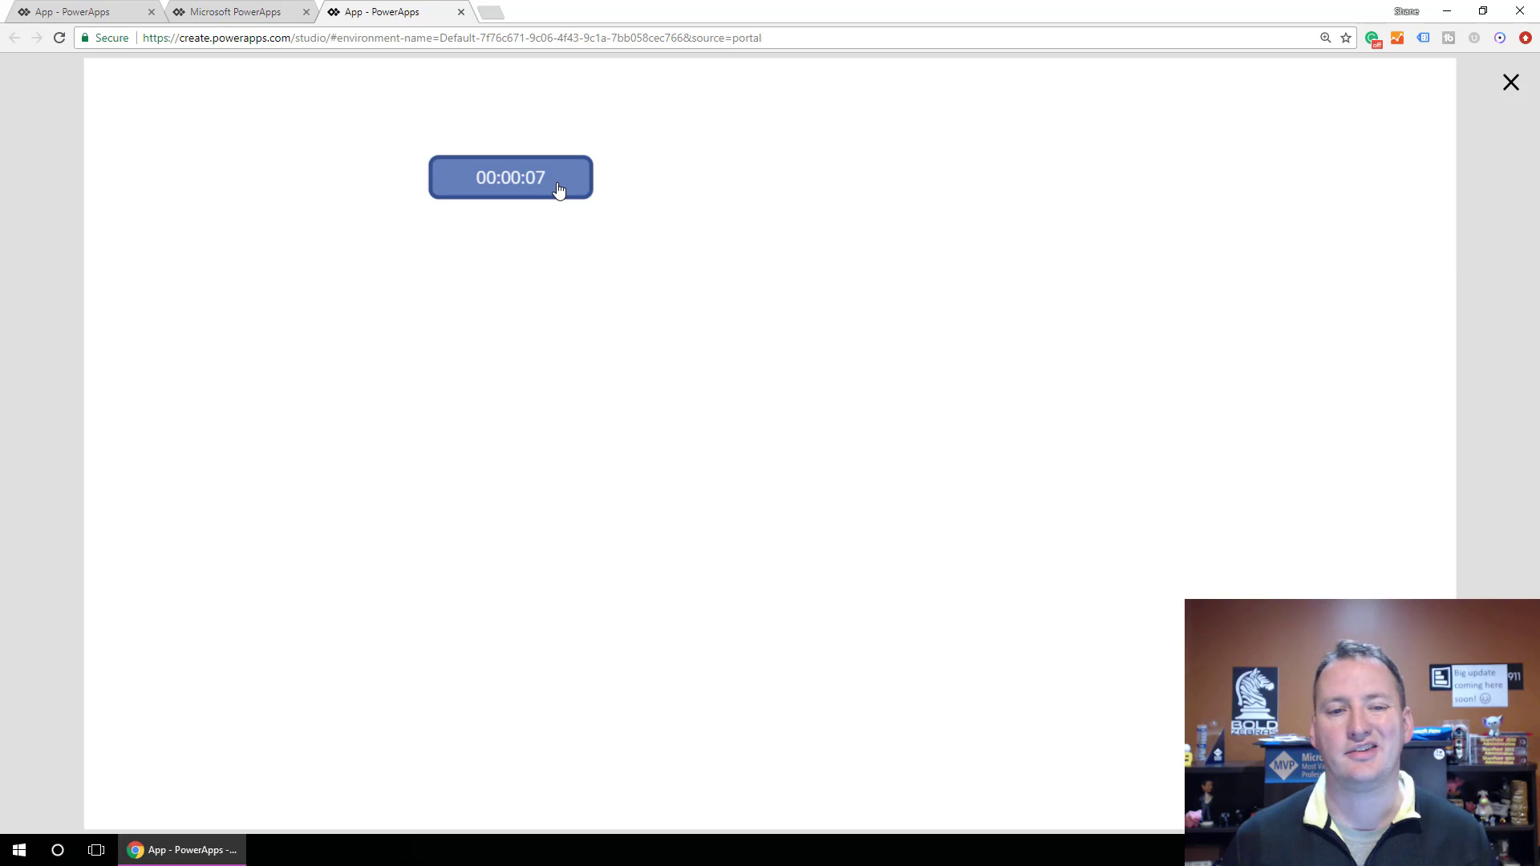
{"action": "left_click", "coordinate": [560, 192]}
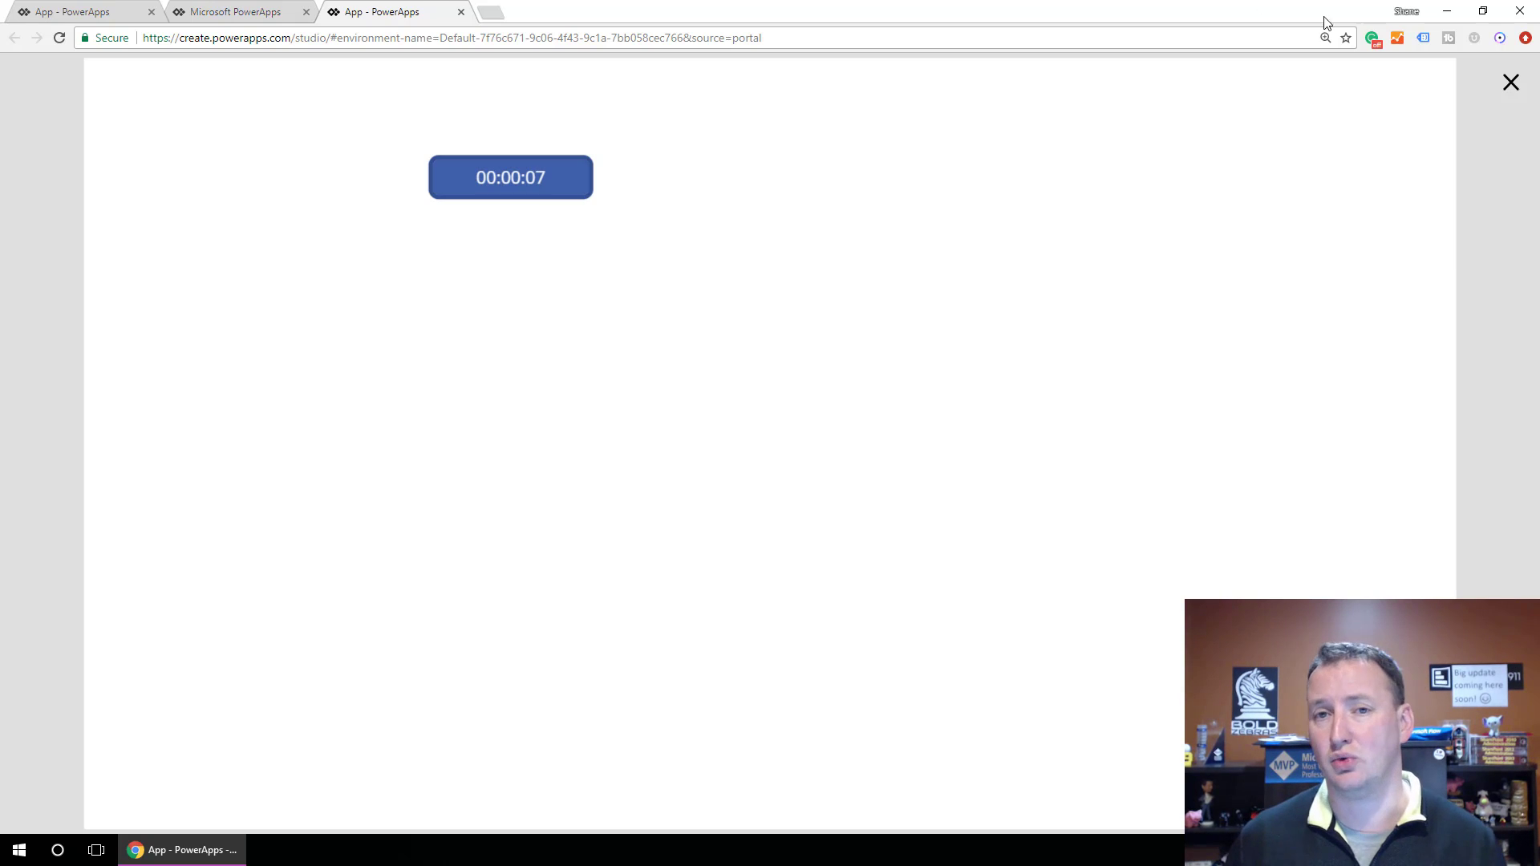
{"action": "left_click", "coordinate": [1510, 83]}
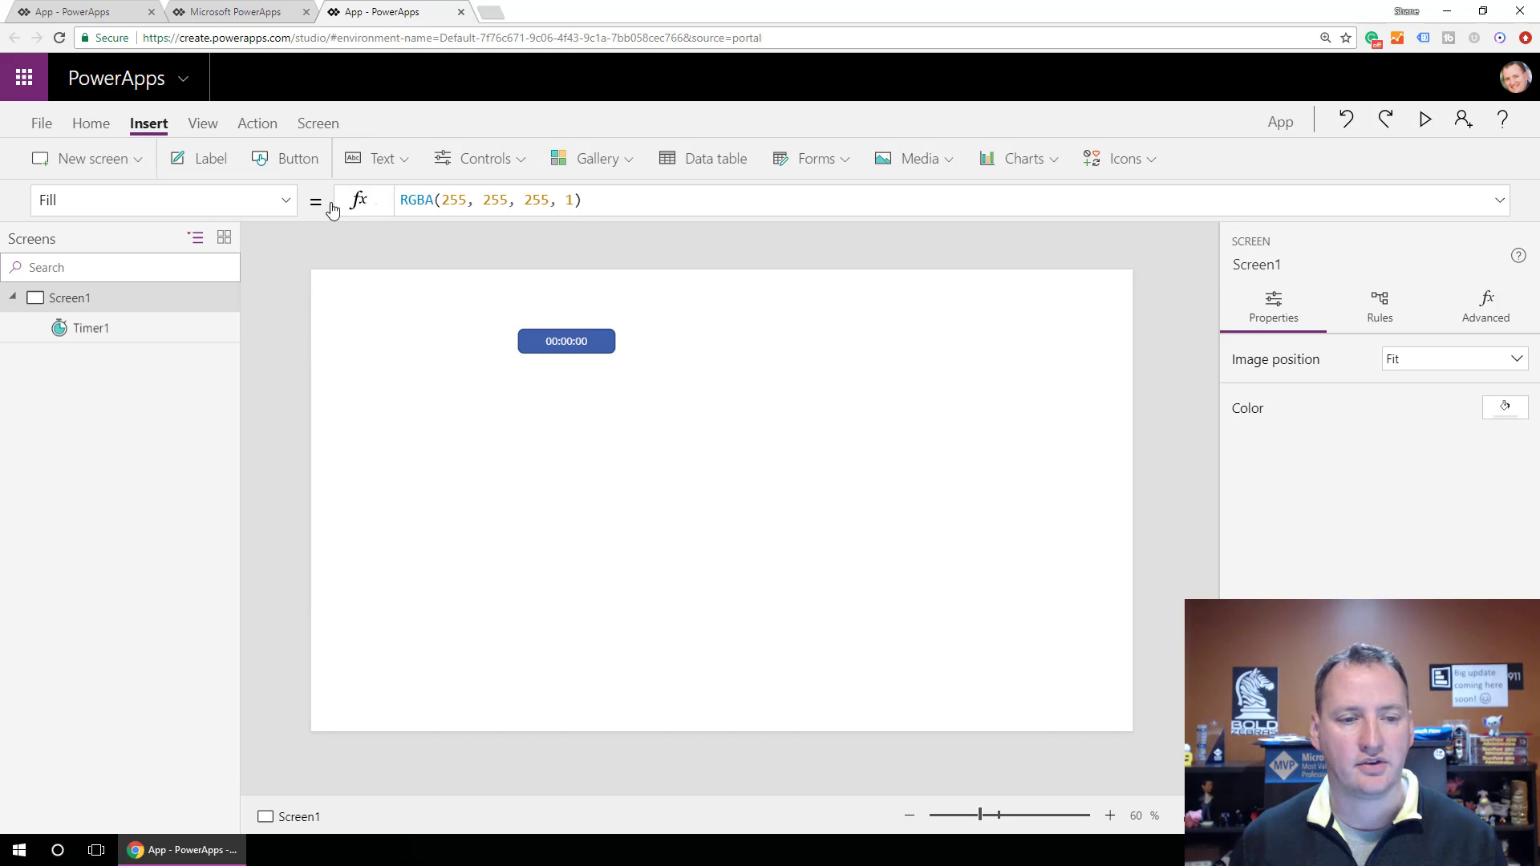
Step: Look through the timer's properties and examine its AutoStart and AutoPause formulas
{"action": "left_click", "coordinate": [579, 341]}
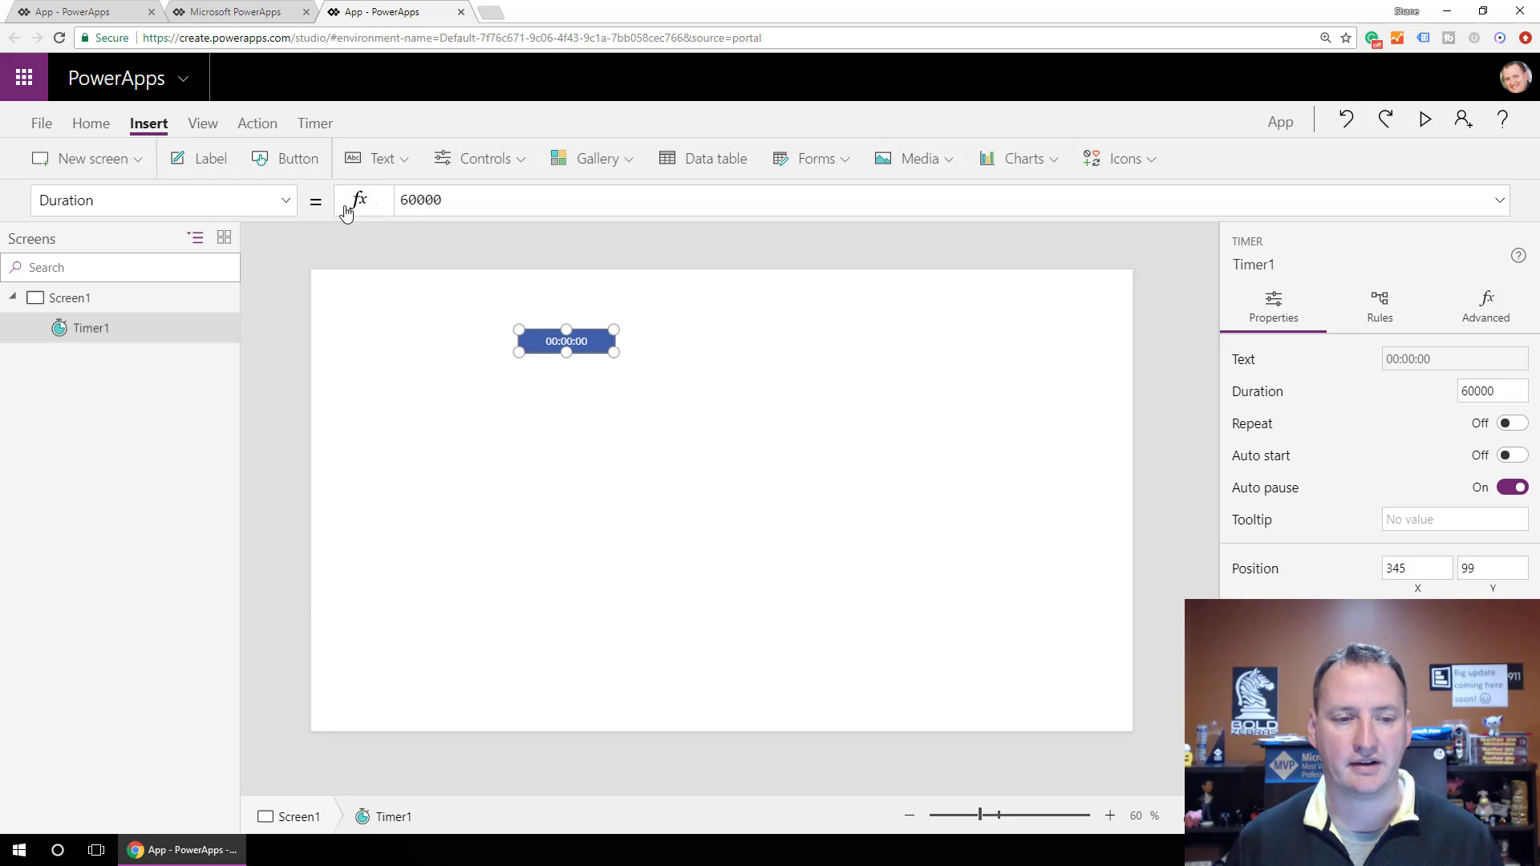
{"action": "left_click", "coordinate": [289, 201]}
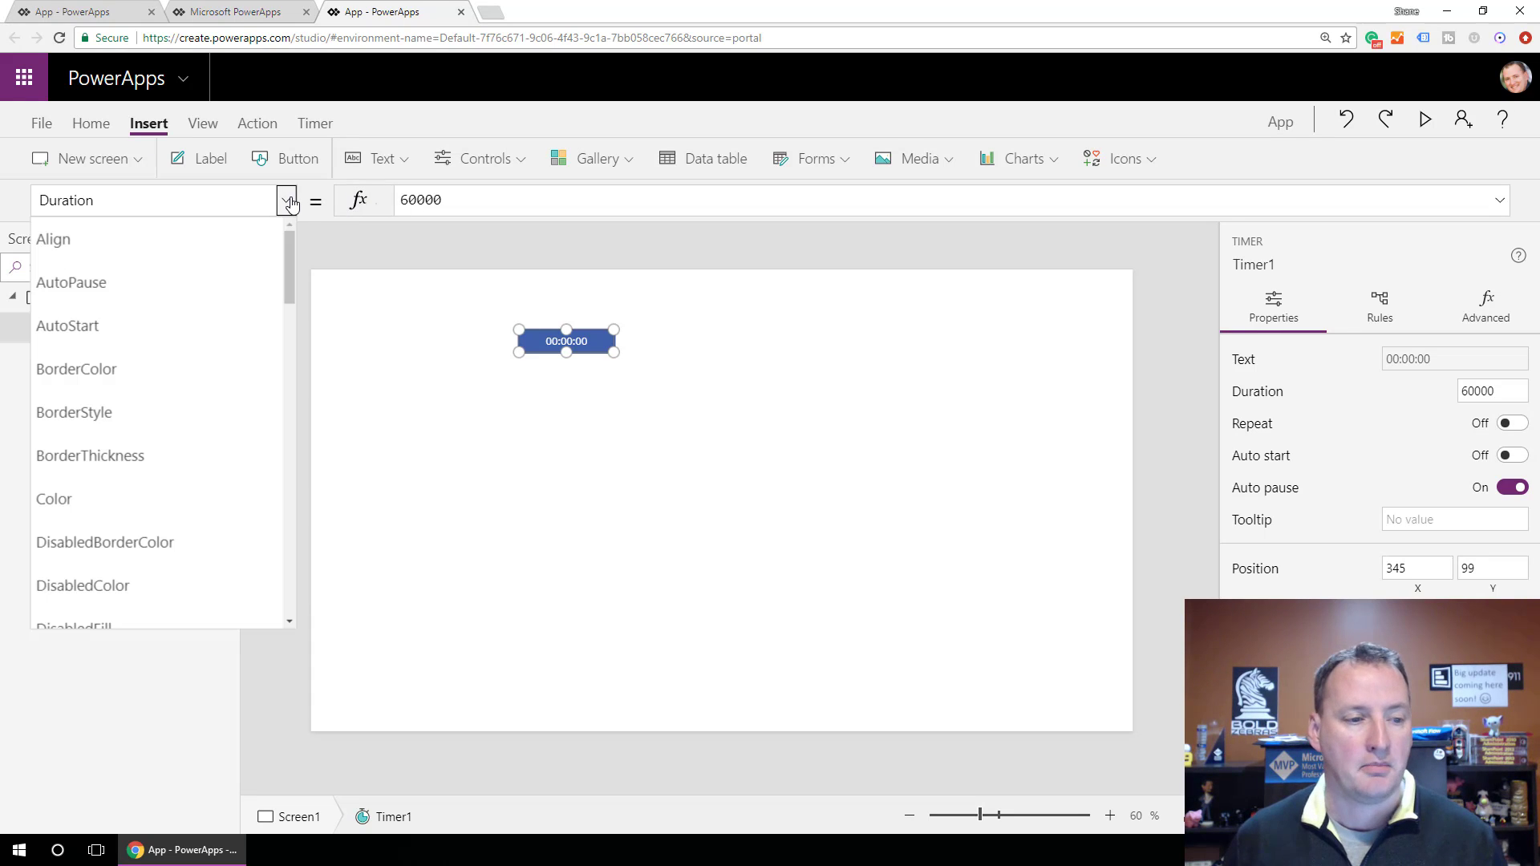
{"action": "scroll", "coordinate": [292, 276], "scroll_direction": "down", "scroll_amount": 5}
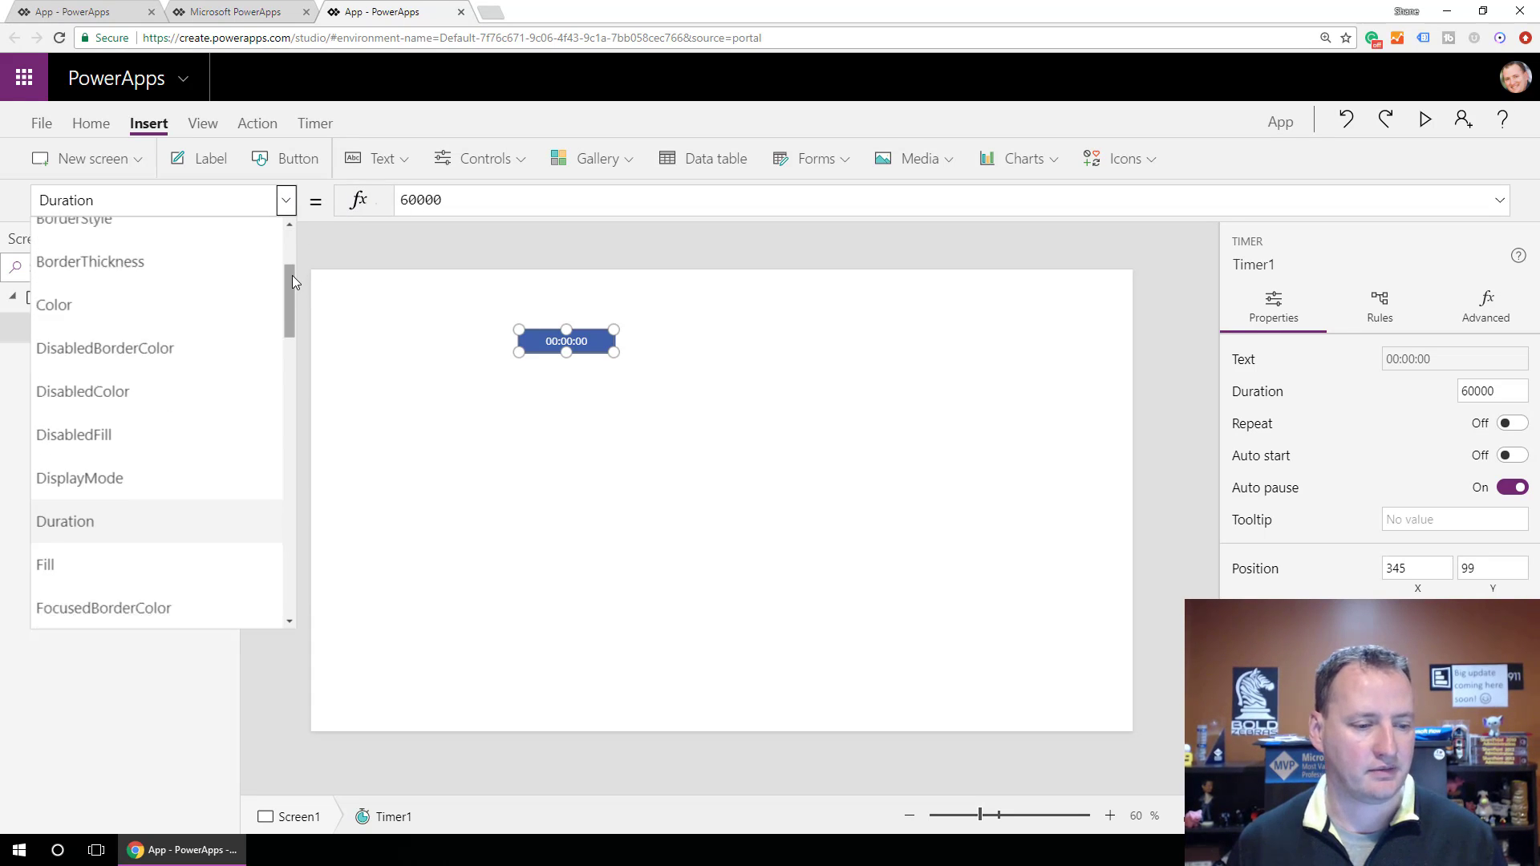
{"action": "scroll", "coordinate": [281, 311], "scroll_direction": "down", "scroll_amount": 5}
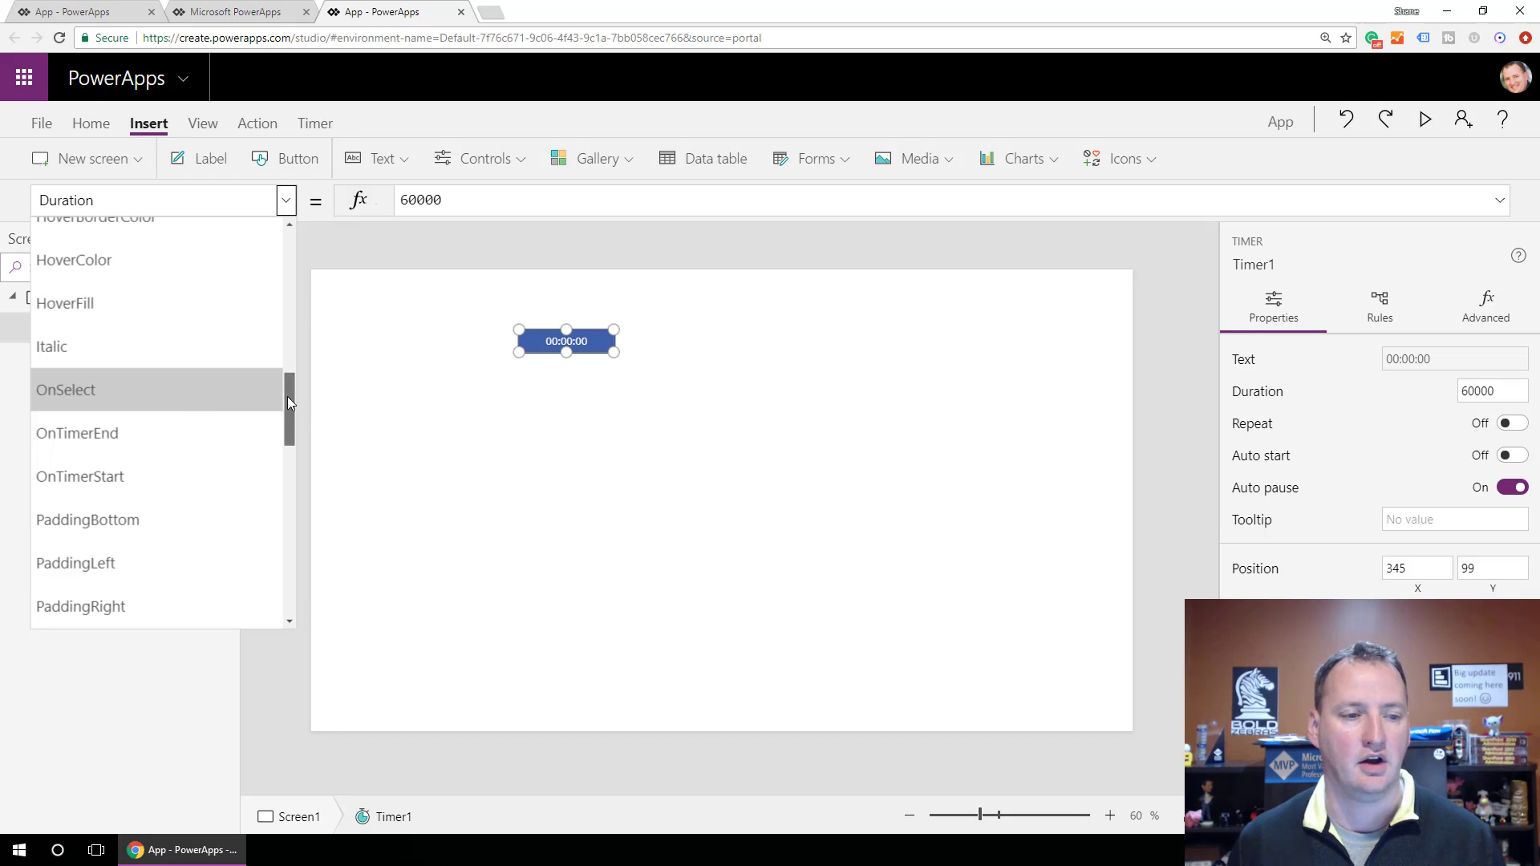
{"action": "left_click_drag", "start_coordinate": [287, 396], "coordinate": [303, 263]}
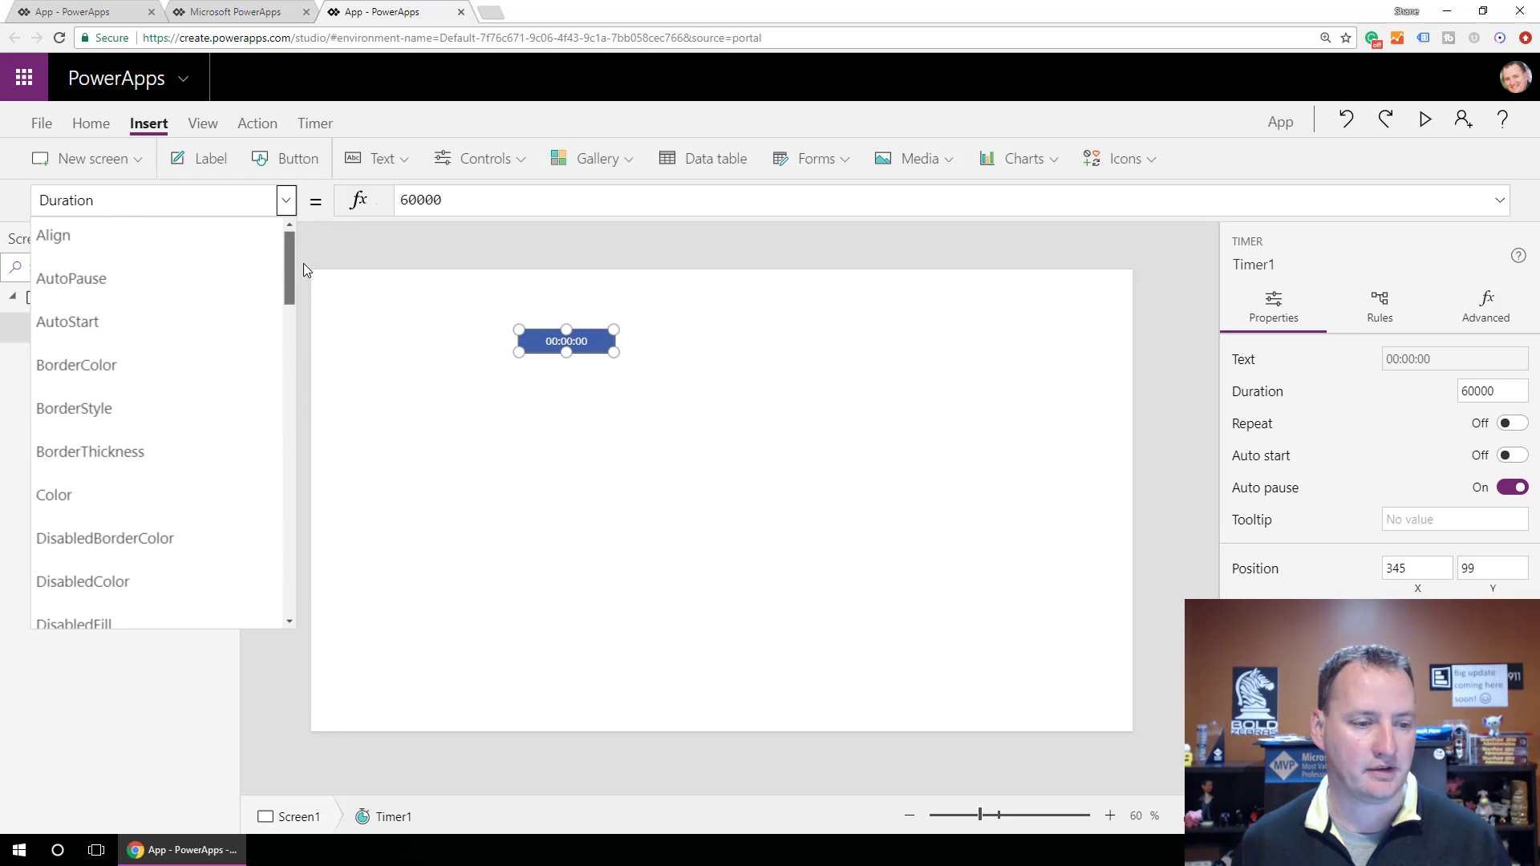
{"action": "left_click", "coordinate": [130, 334]}
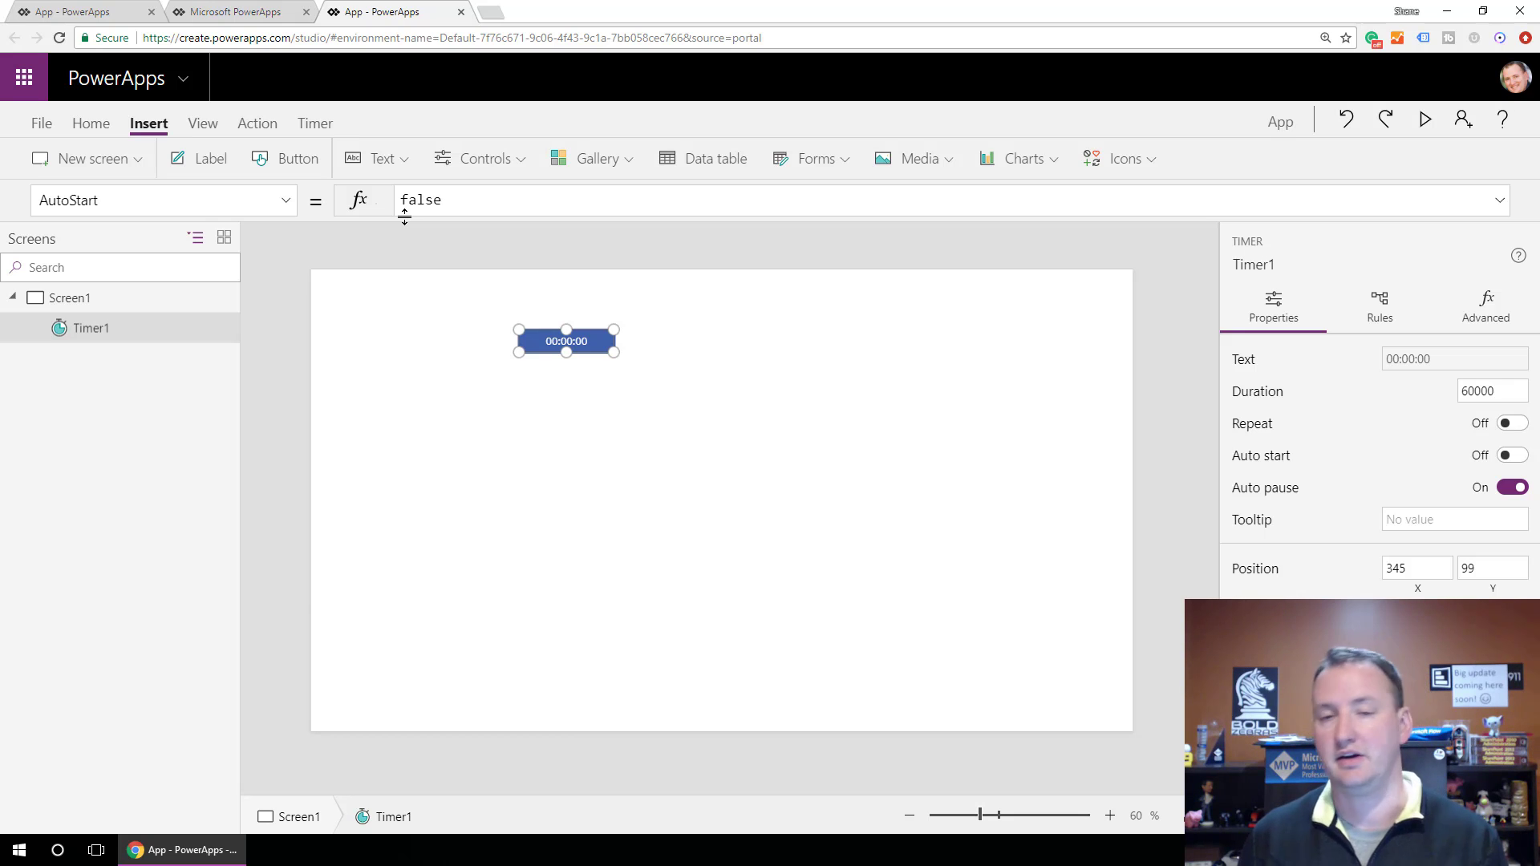
{"action": "left_click", "coordinate": [285, 201]}
{"action": "scroll", "coordinate": [256, 312], "scroll_direction": "down", "scroll_amount": 4}
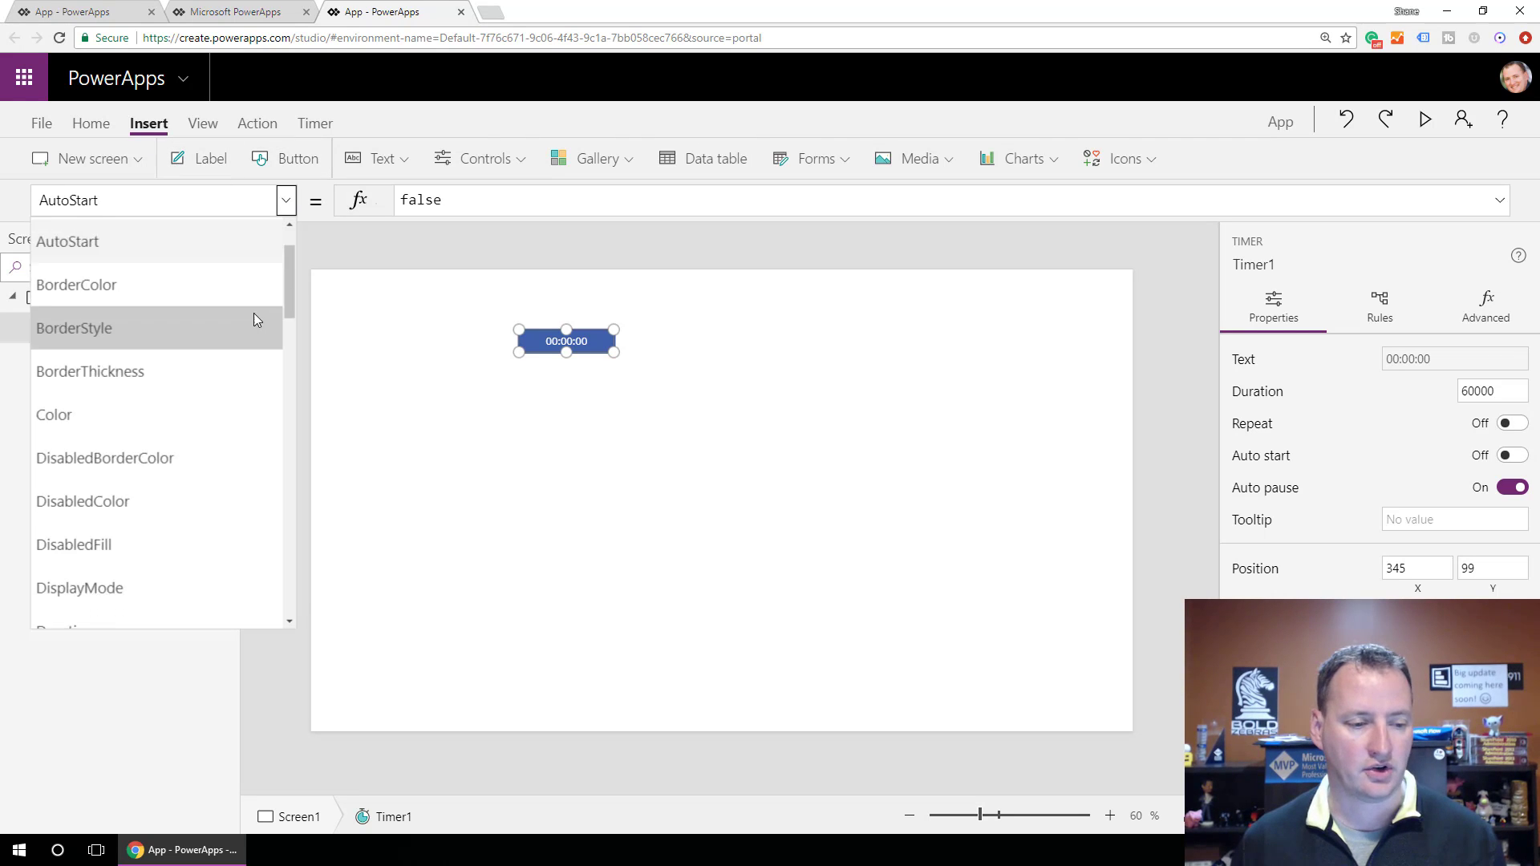
{"action": "scroll", "coordinate": [251, 315], "scroll_direction": "up", "scroll_amount": 4}
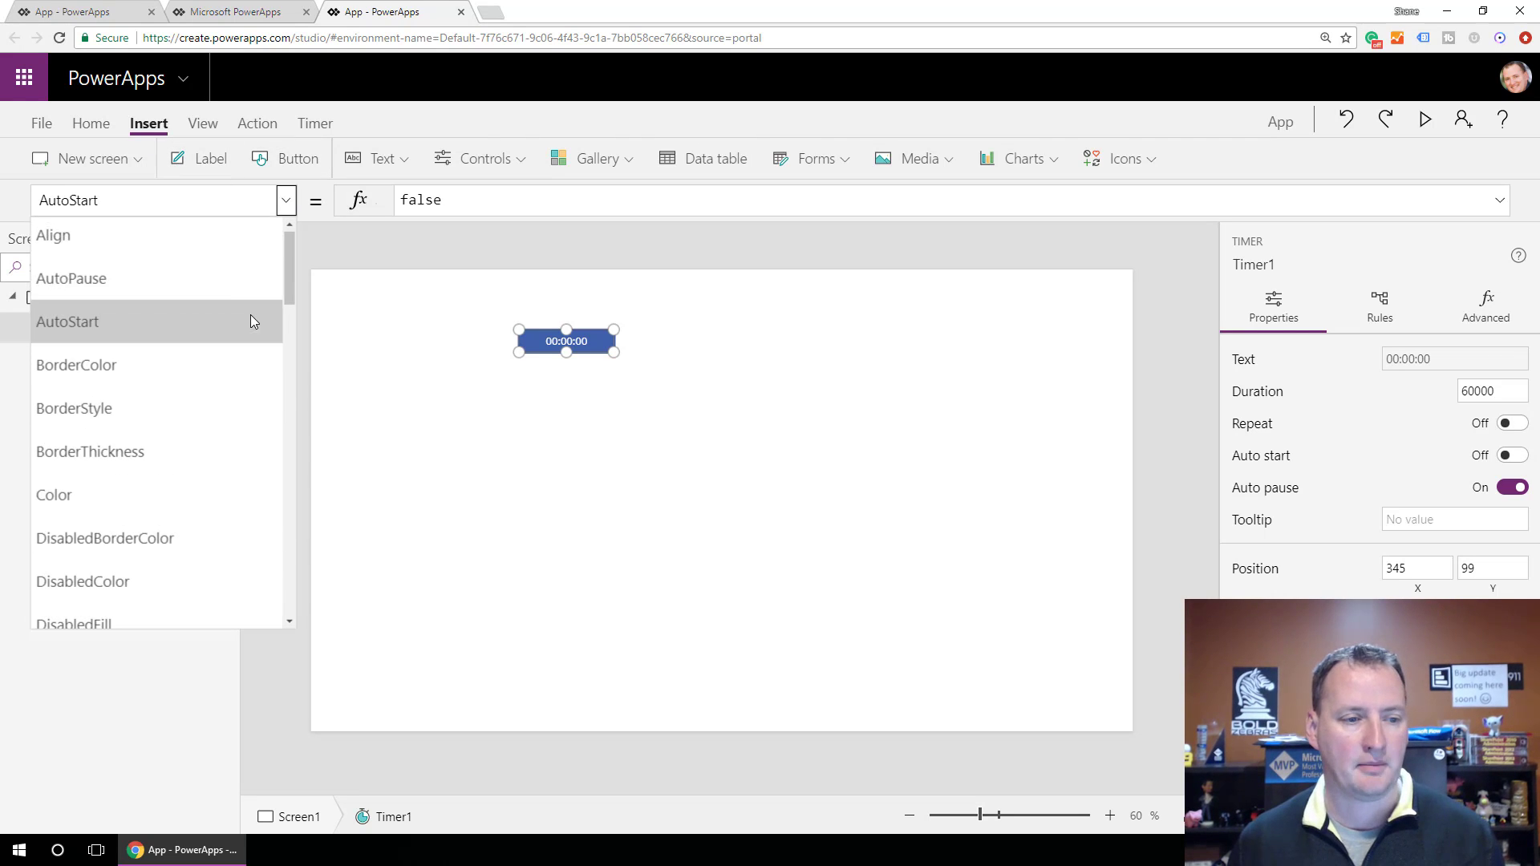
{"action": "left_click", "coordinate": [200, 289]}
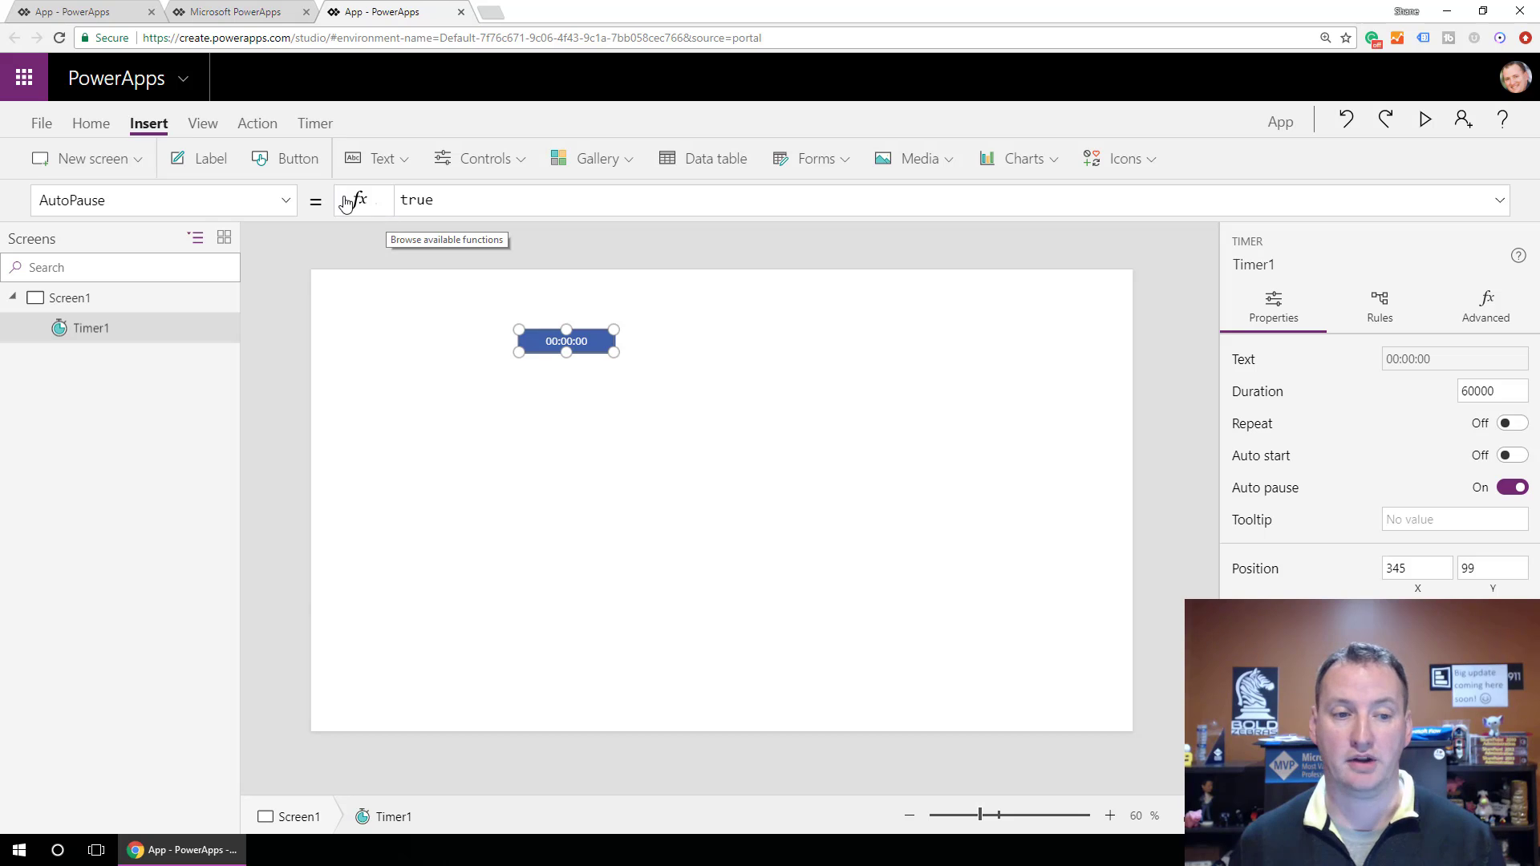
Step: Show the formula of the timer's Start property
{"action": "left_click", "coordinate": [287, 201]}
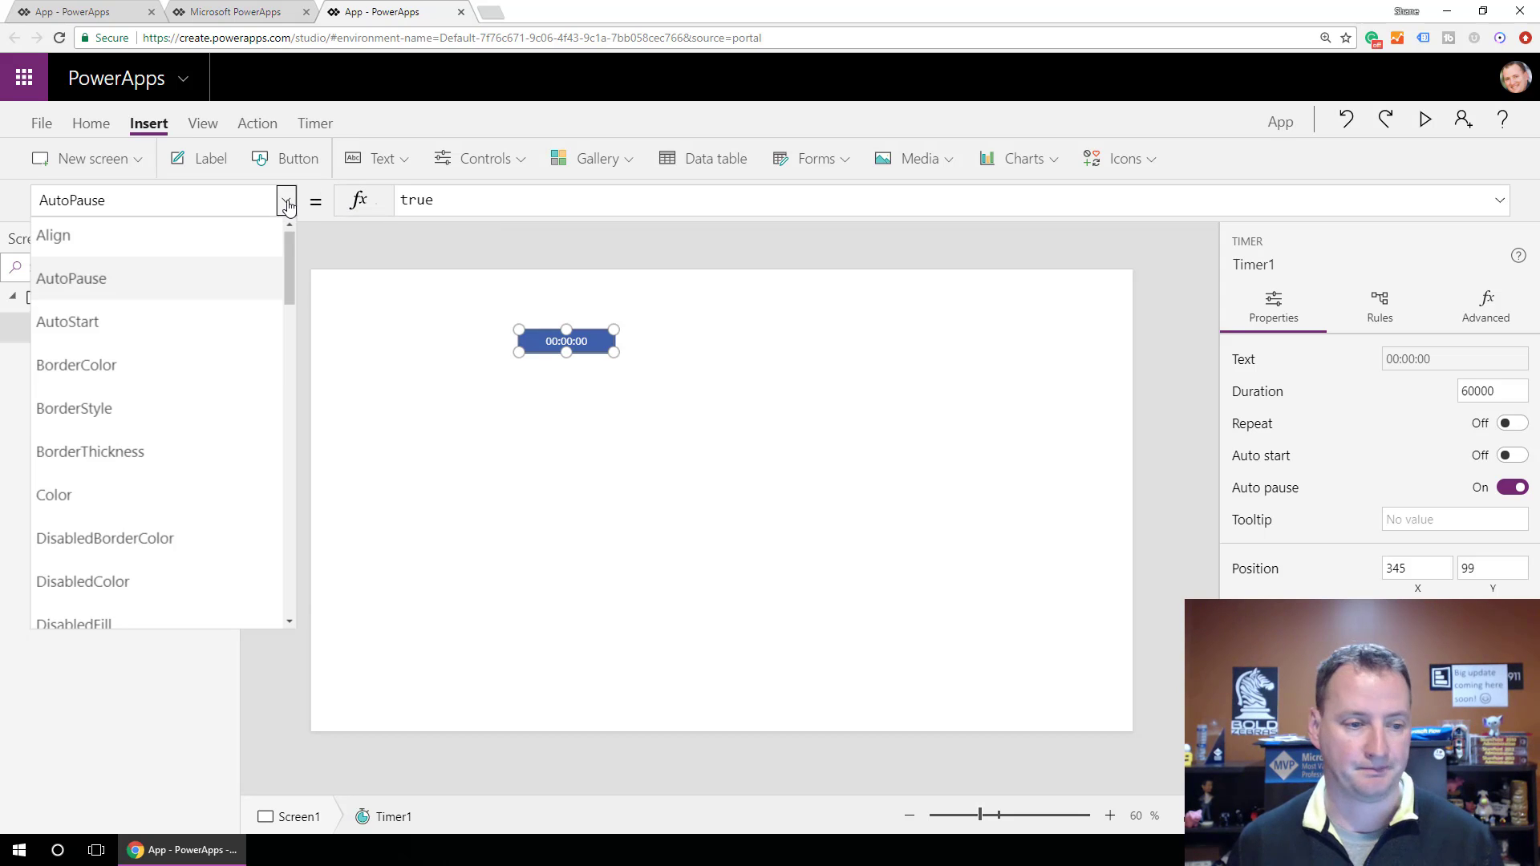
{"action": "scroll", "coordinate": [187, 409], "scroll_direction": "down", "scroll_amount": 7}
{"action": "scroll", "coordinate": [188, 410], "scroll_direction": "down", "scroll_amount": 7}
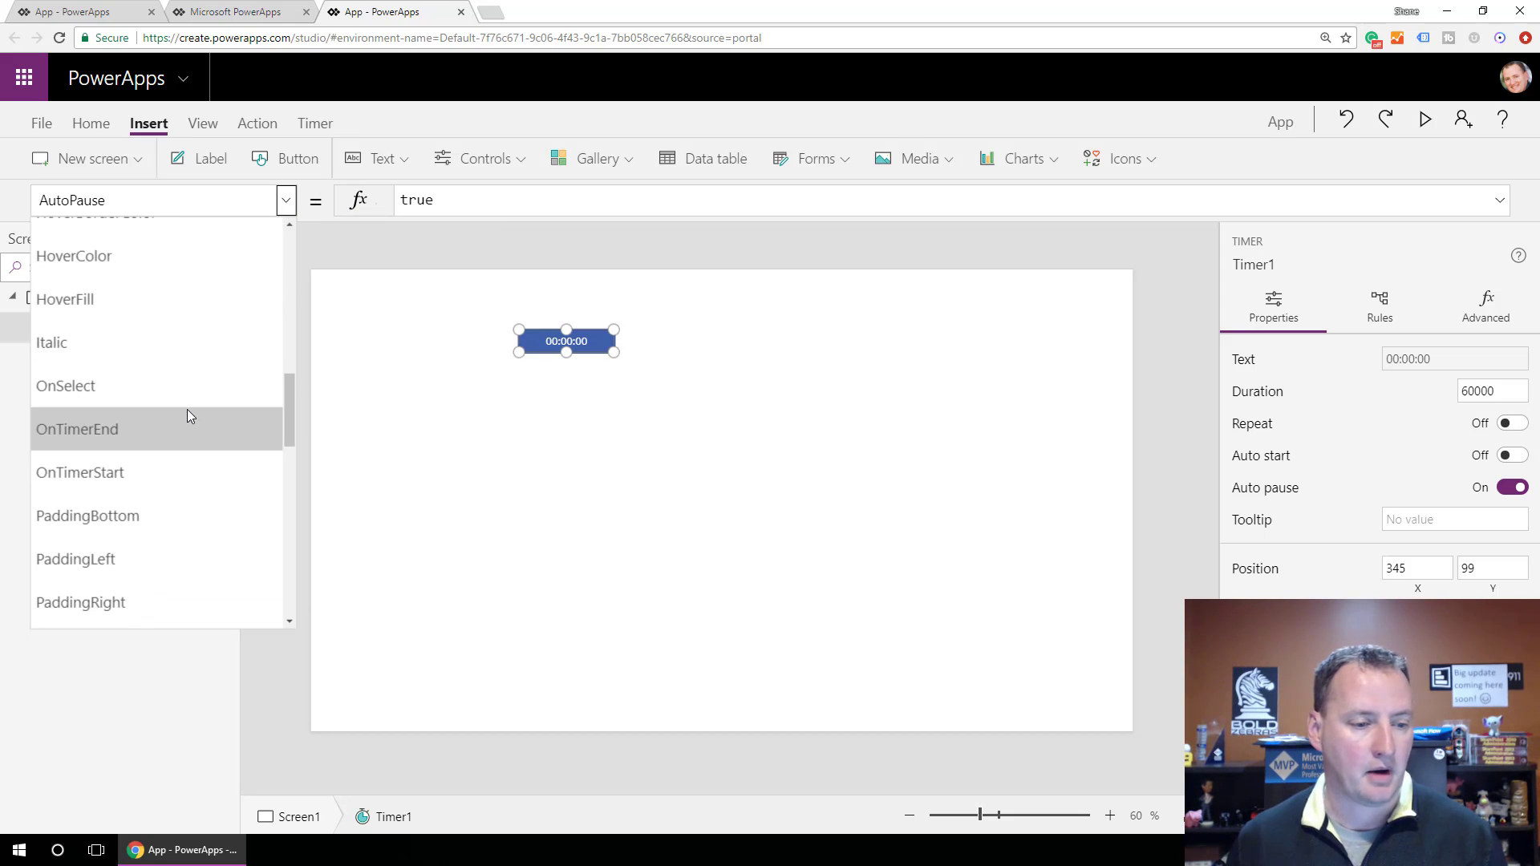
{"action": "scroll", "coordinate": [186, 409], "scroll_direction": "down", "scroll_amount": 4}
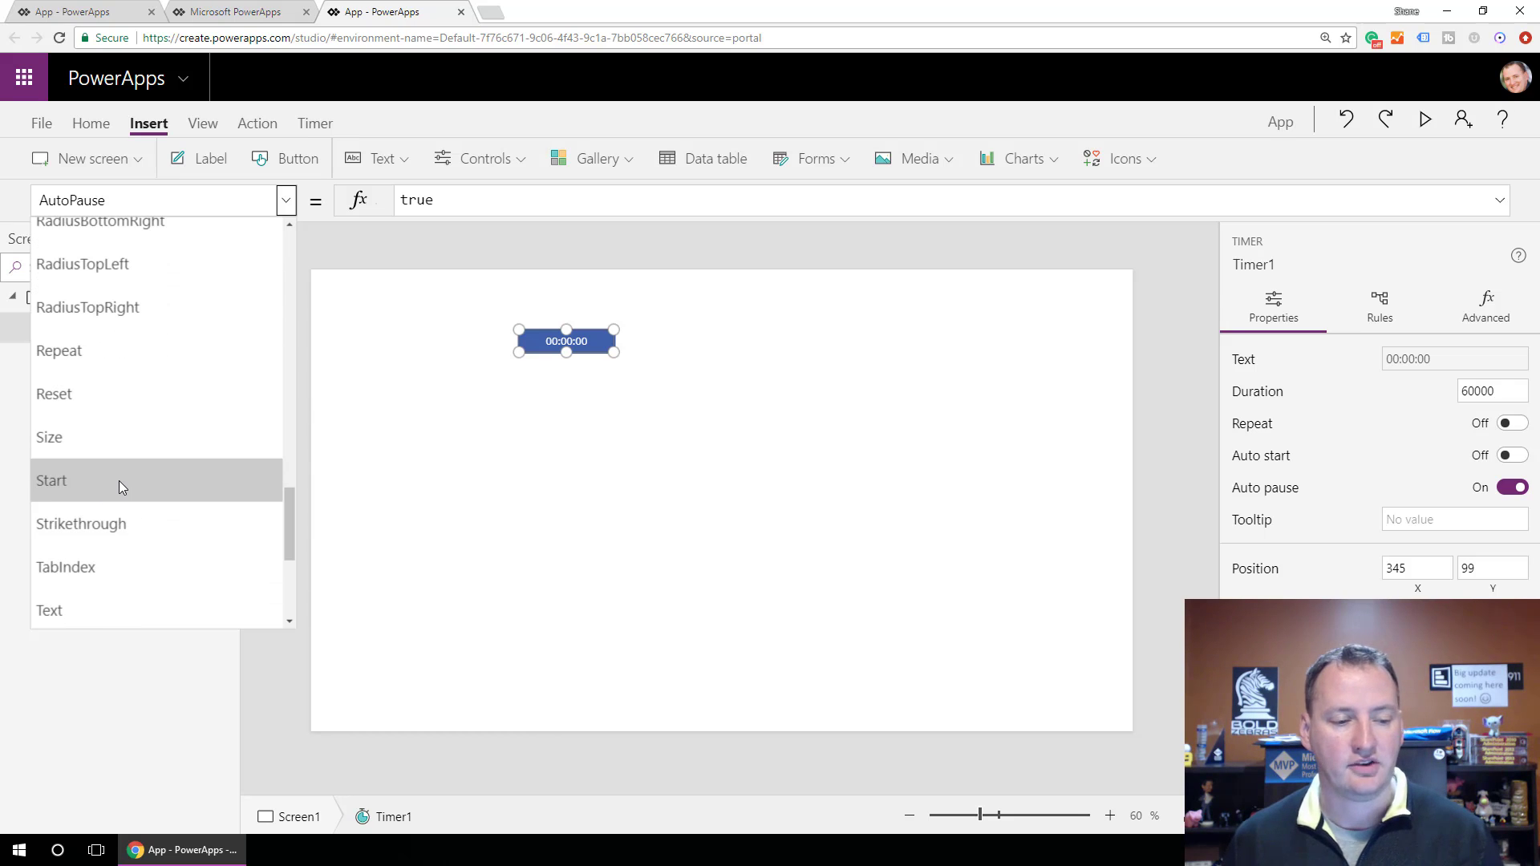
{"action": "left_click", "coordinate": [119, 480]}
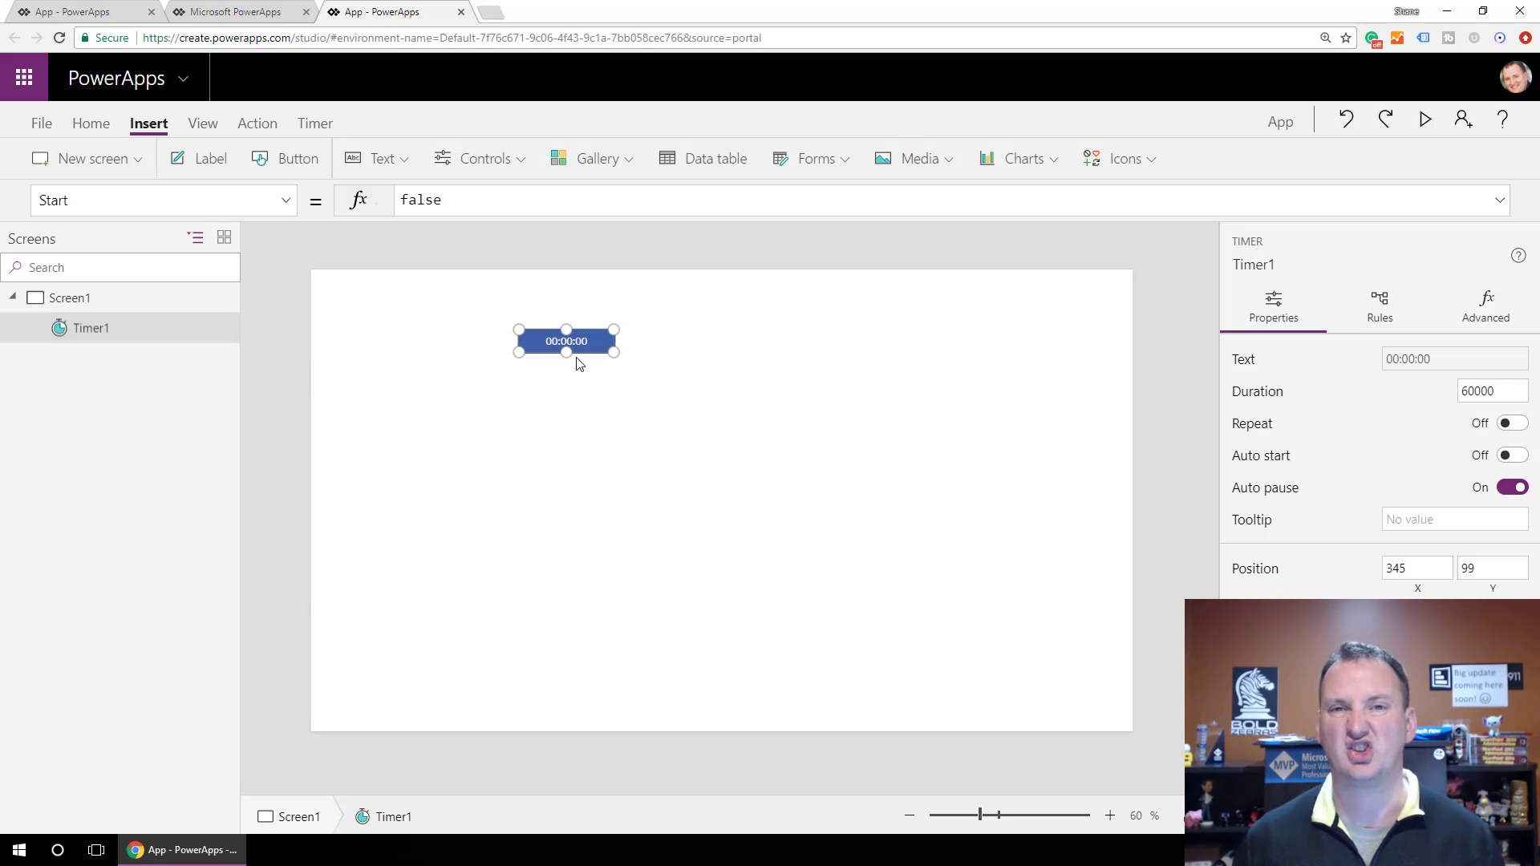
Step: Insert a button labelled "Start" below the timer, at about X 72, Y 213
{"action": "left_click", "coordinate": [289, 161]}
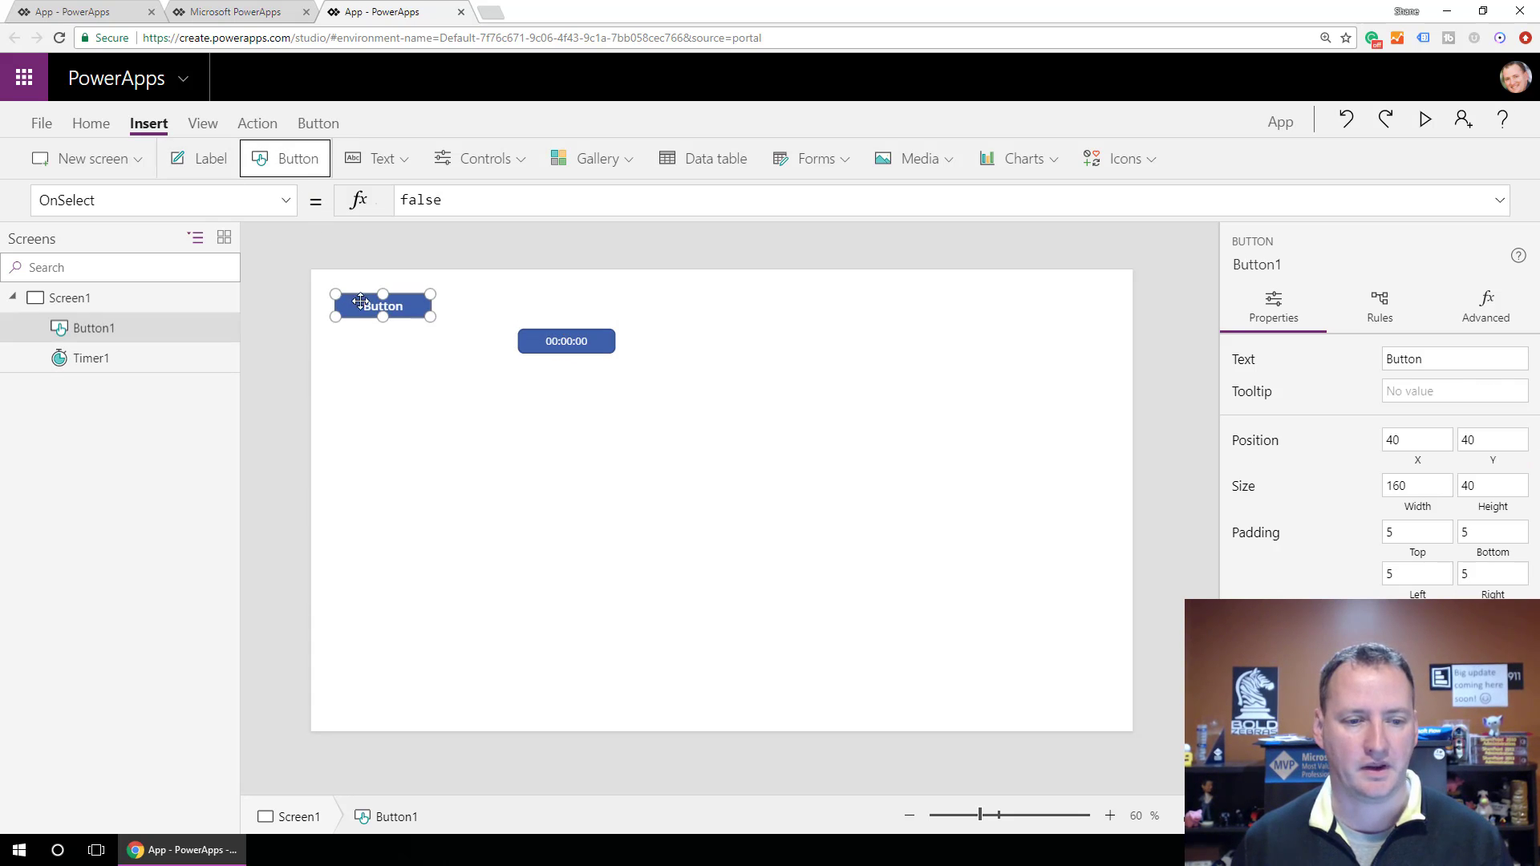
{"action": "left_click_drag", "start_coordinate": [363, 295], "coordinate": [404, 417]}
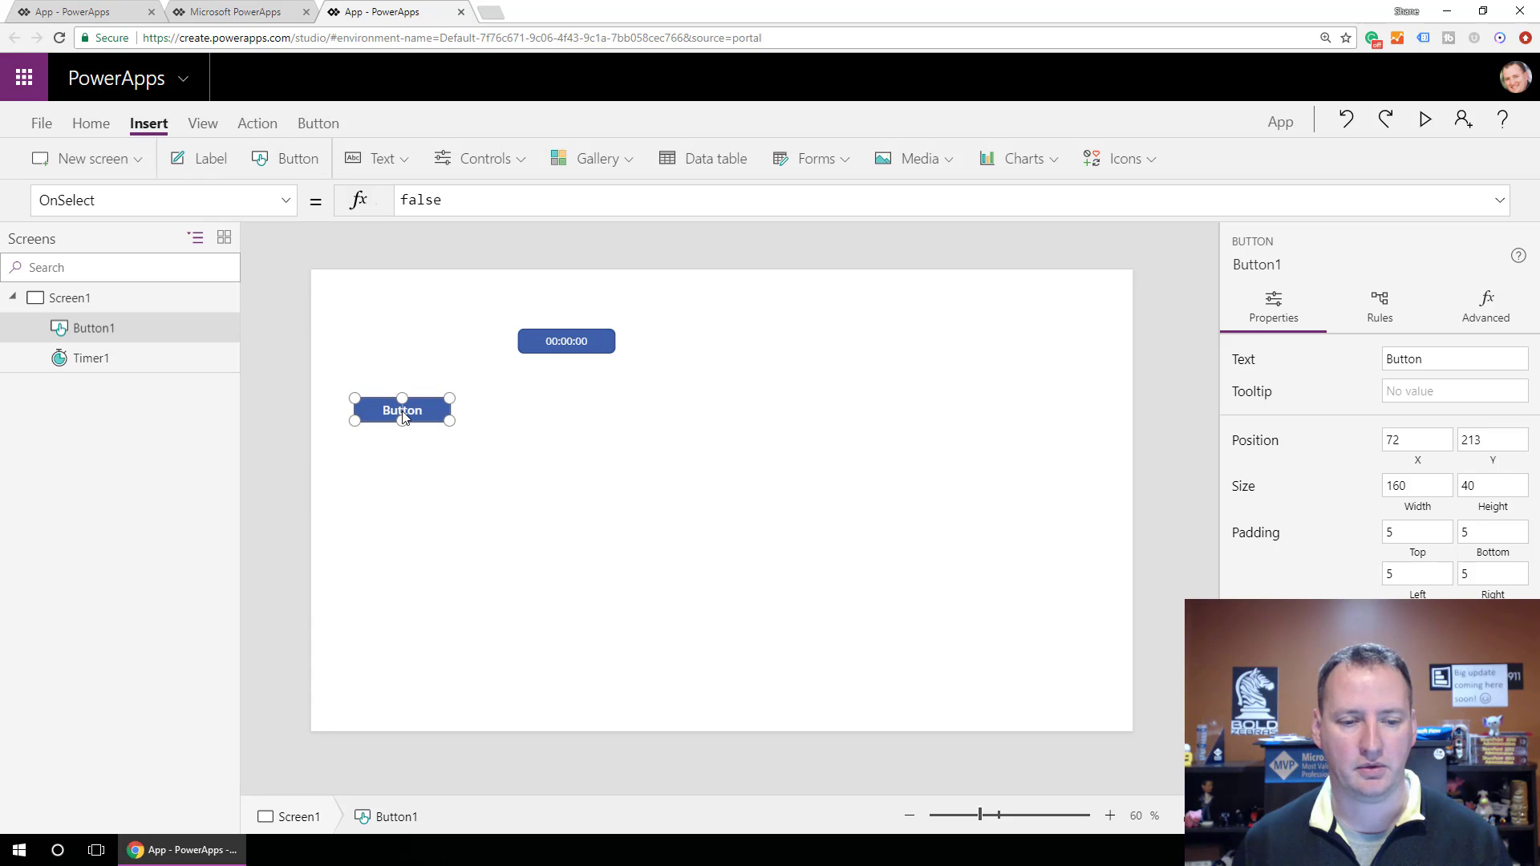
{"action": "type", "text": "Start"}
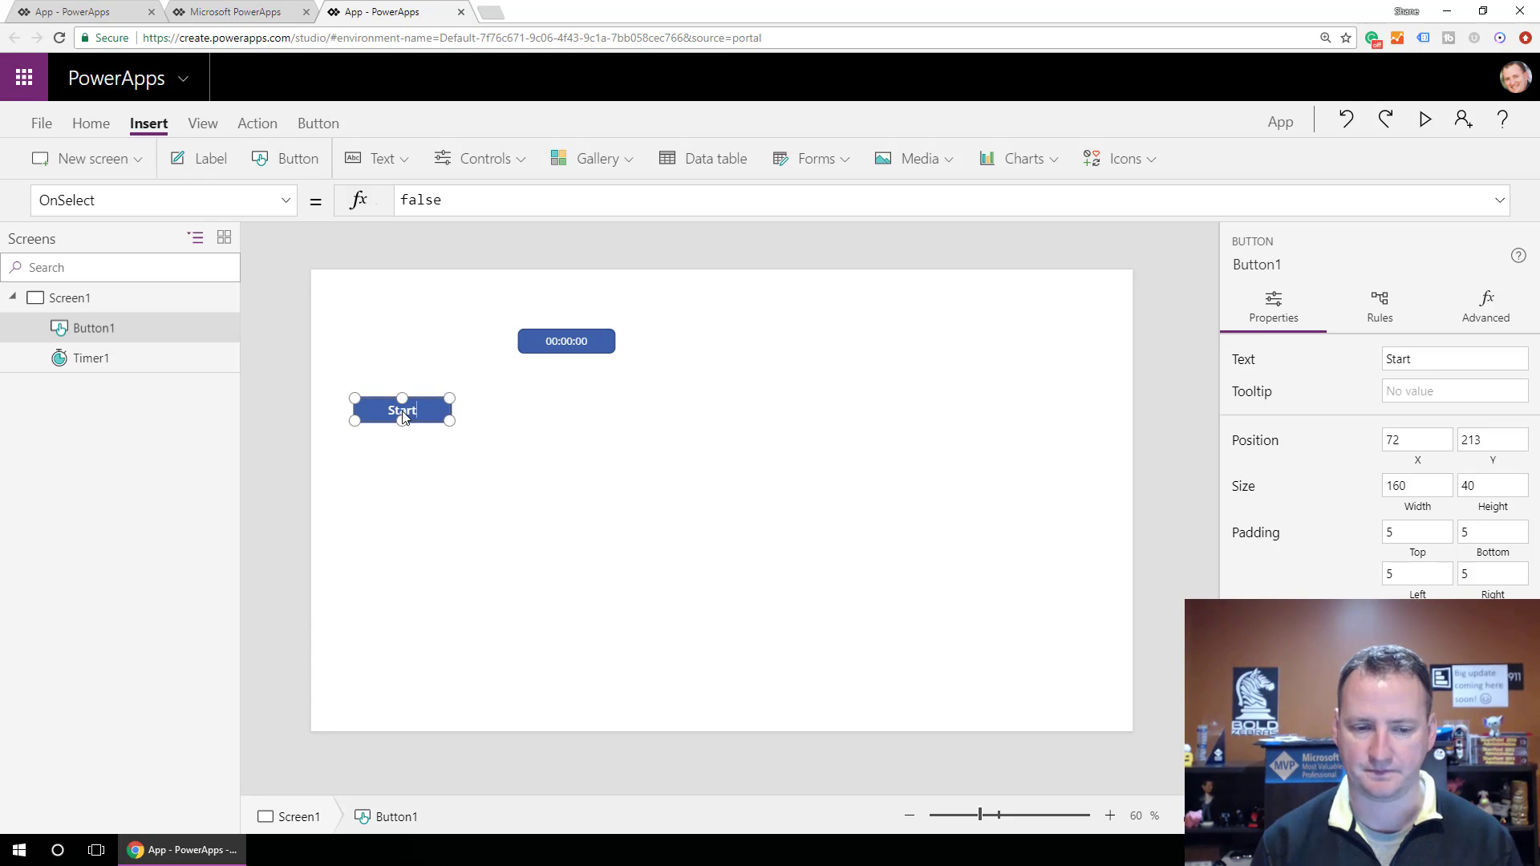
{"action": "left_click", "coordinate": [450, 449]}
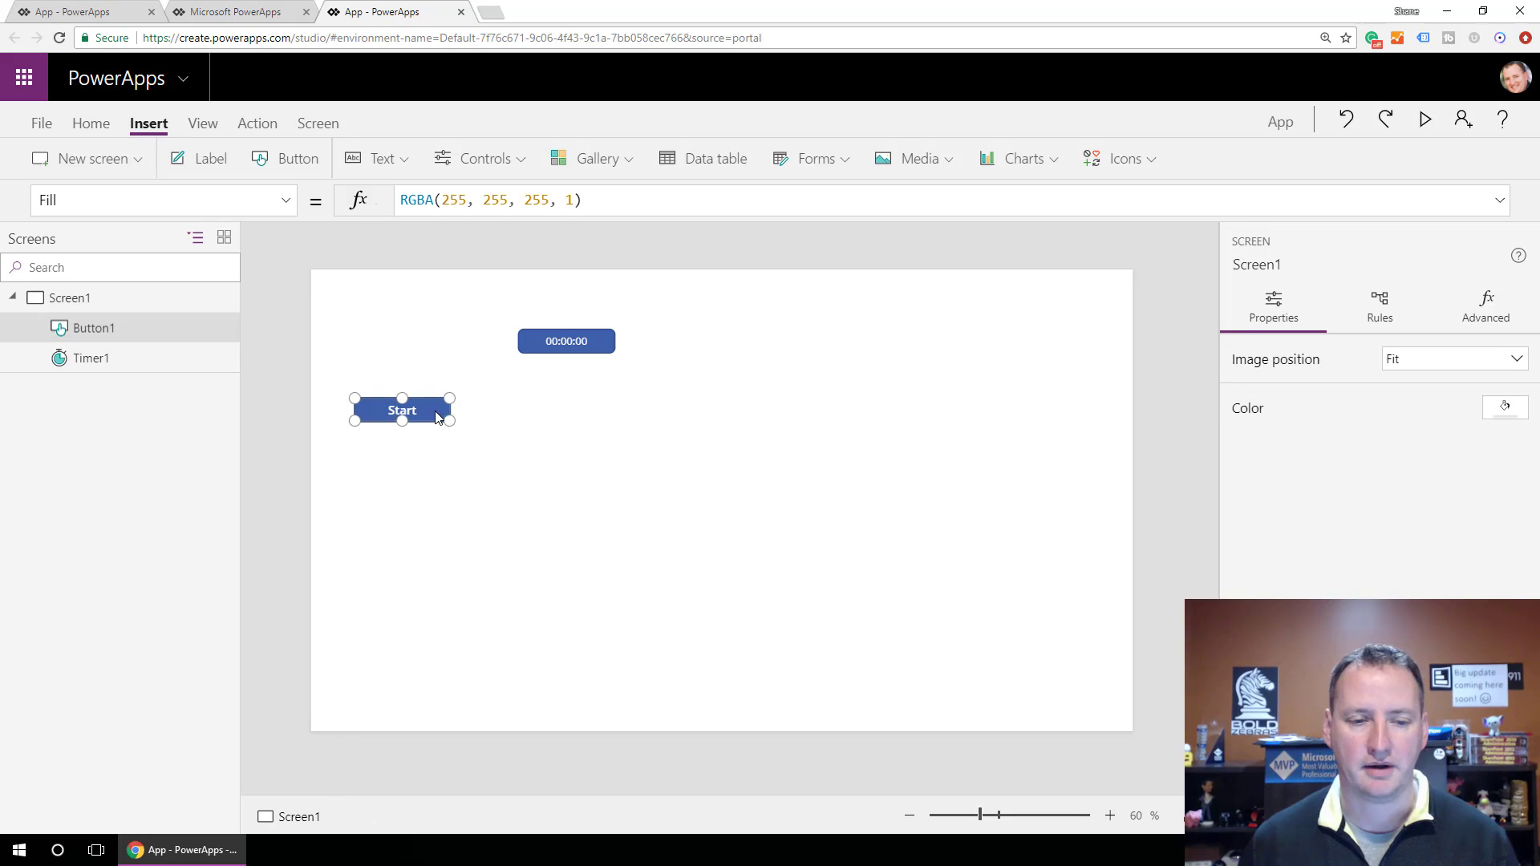
Step: Set the Start button's OnSelect formula to UpdateContext({TimerGo: true})
{"action": "left_click", "coordinate": [438, 411]}
{"action": "double_click", "coordinate": [464, 206]}
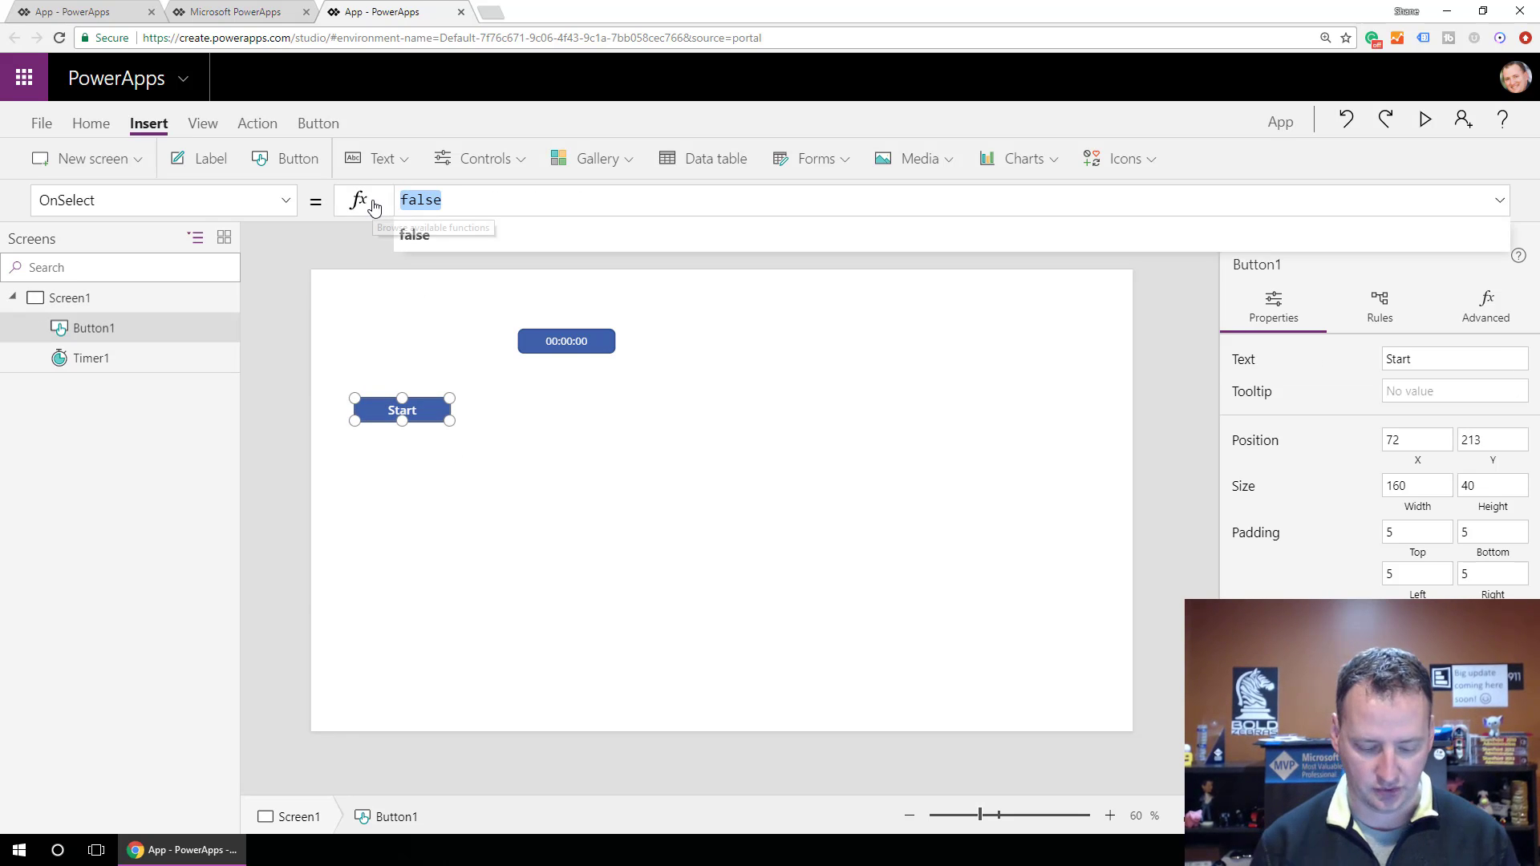
{"action": "type", "text": "U"}
{"action": "key", "text": "Tab"}
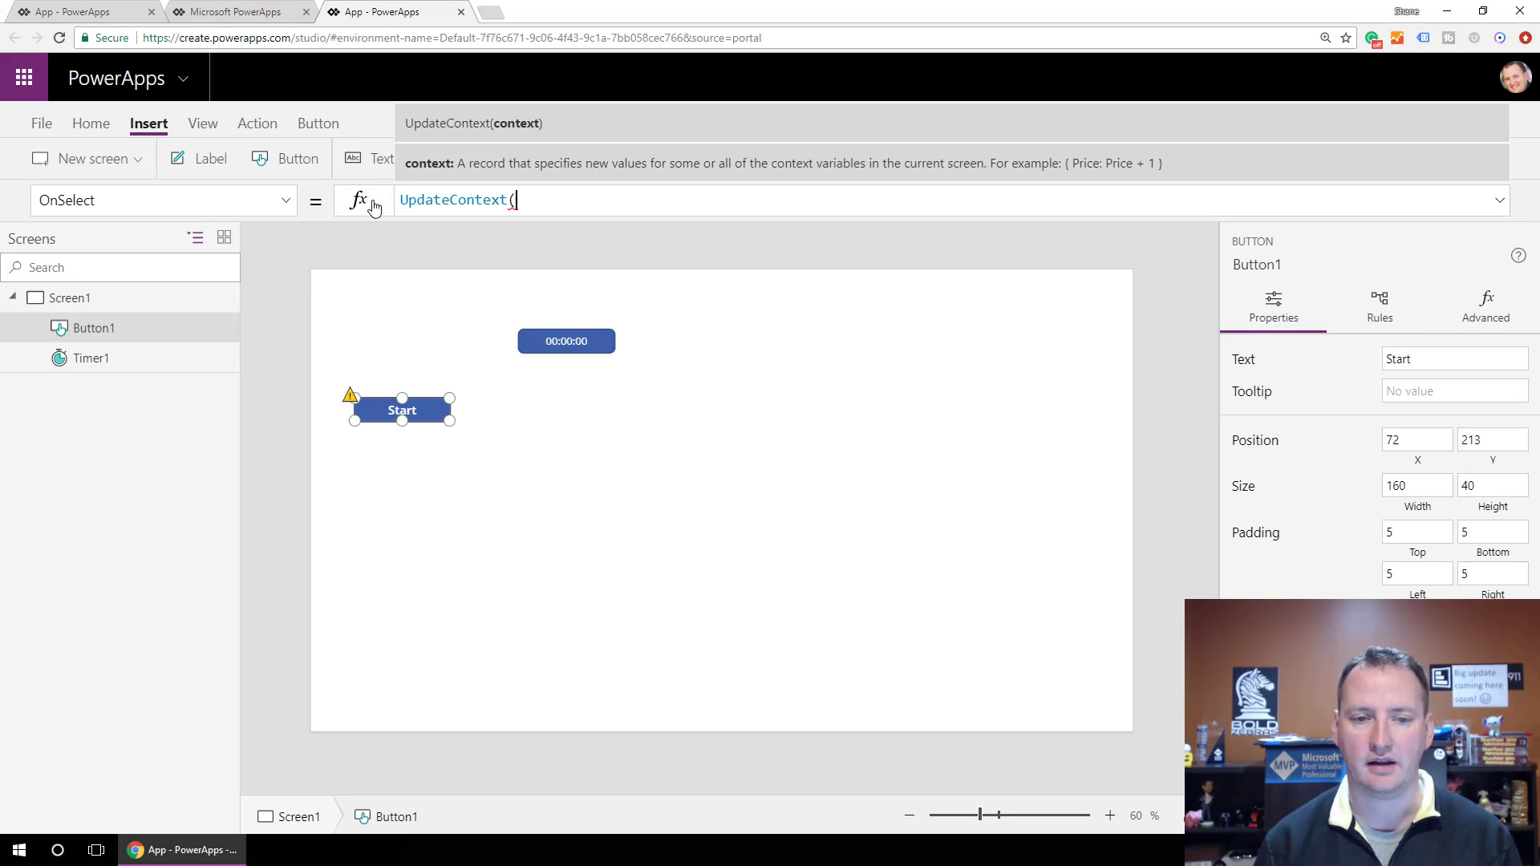
{"action": "type", "text": "{"}
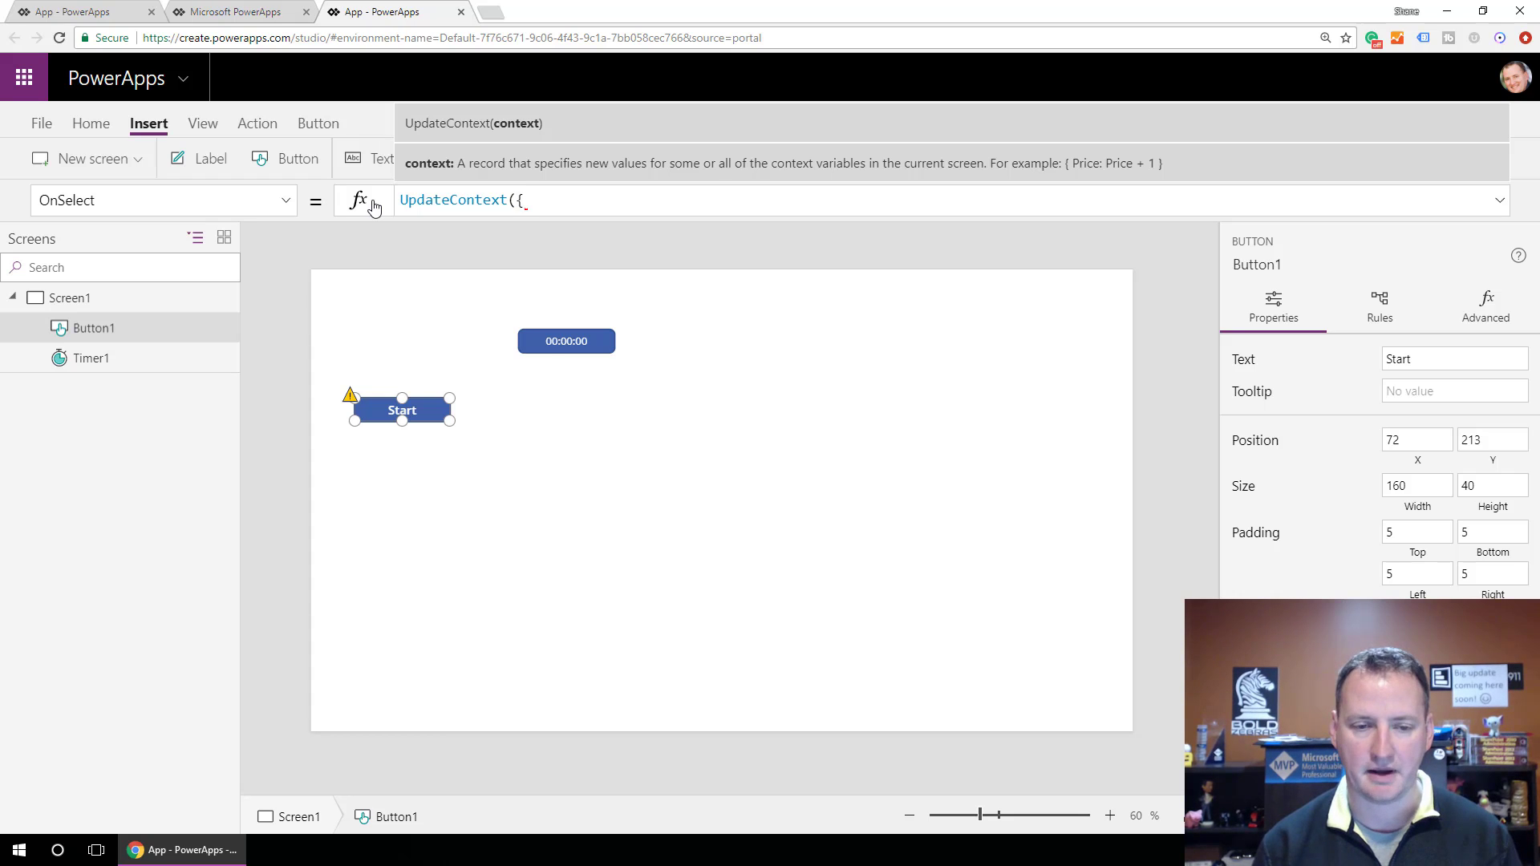
{"action": "type", "text": "TimerGo"}
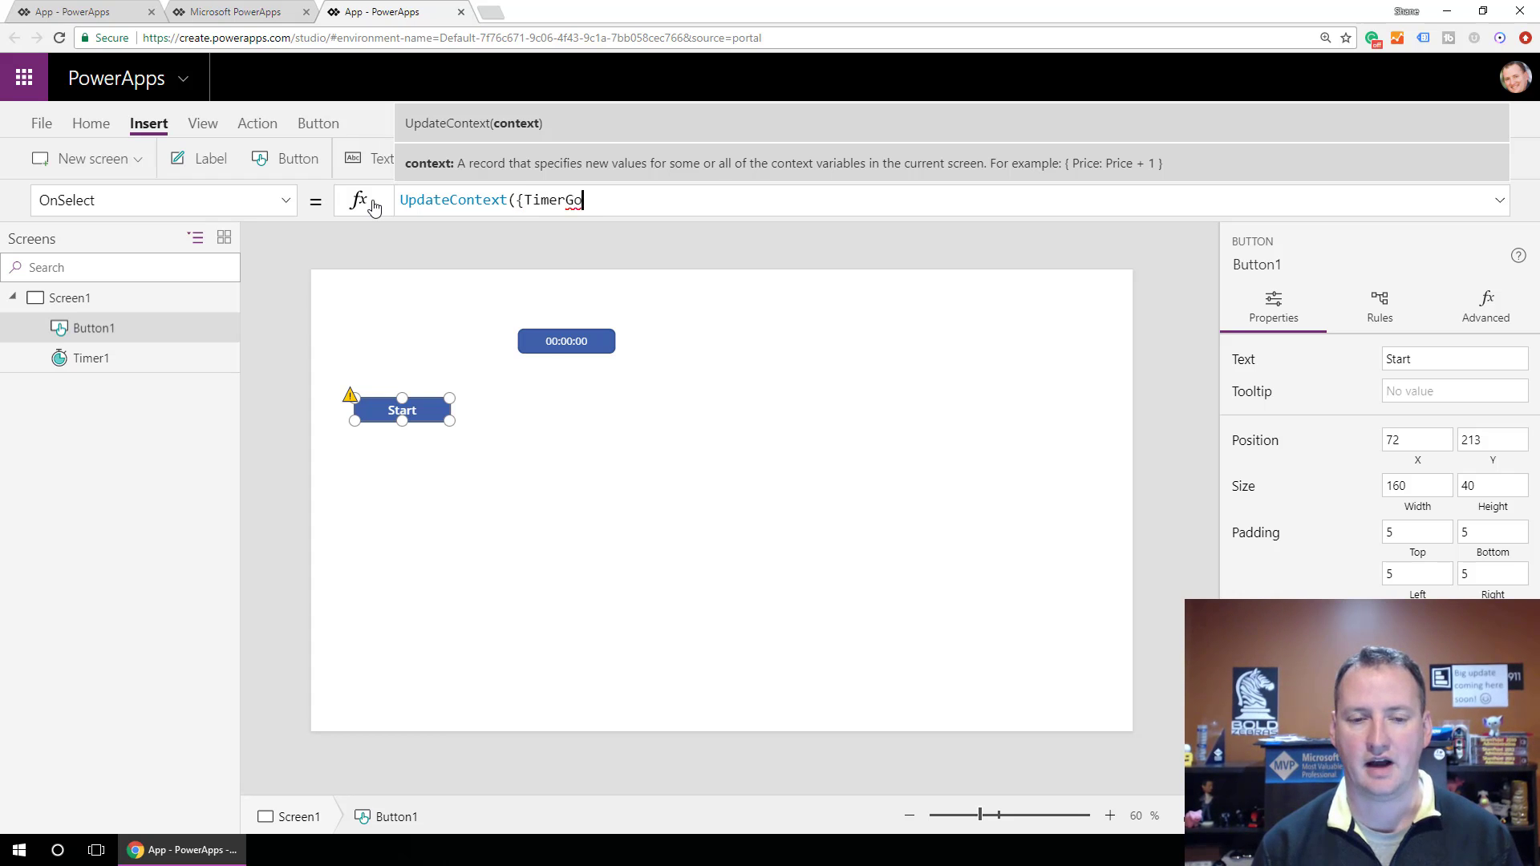
{"action": "type", "text": ": "}
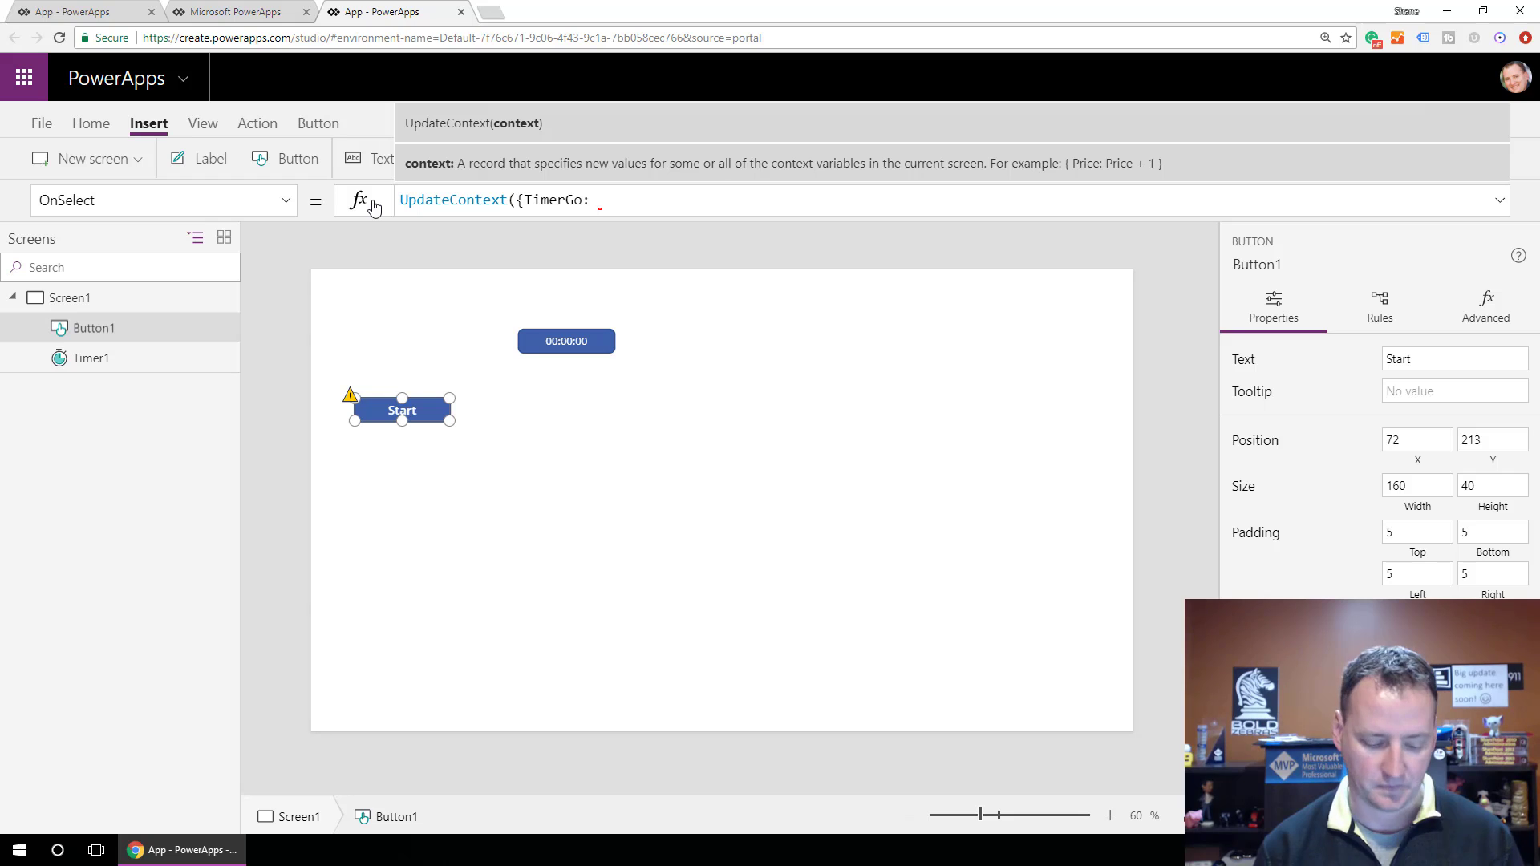
{"action": "type", "text": "Tru"}
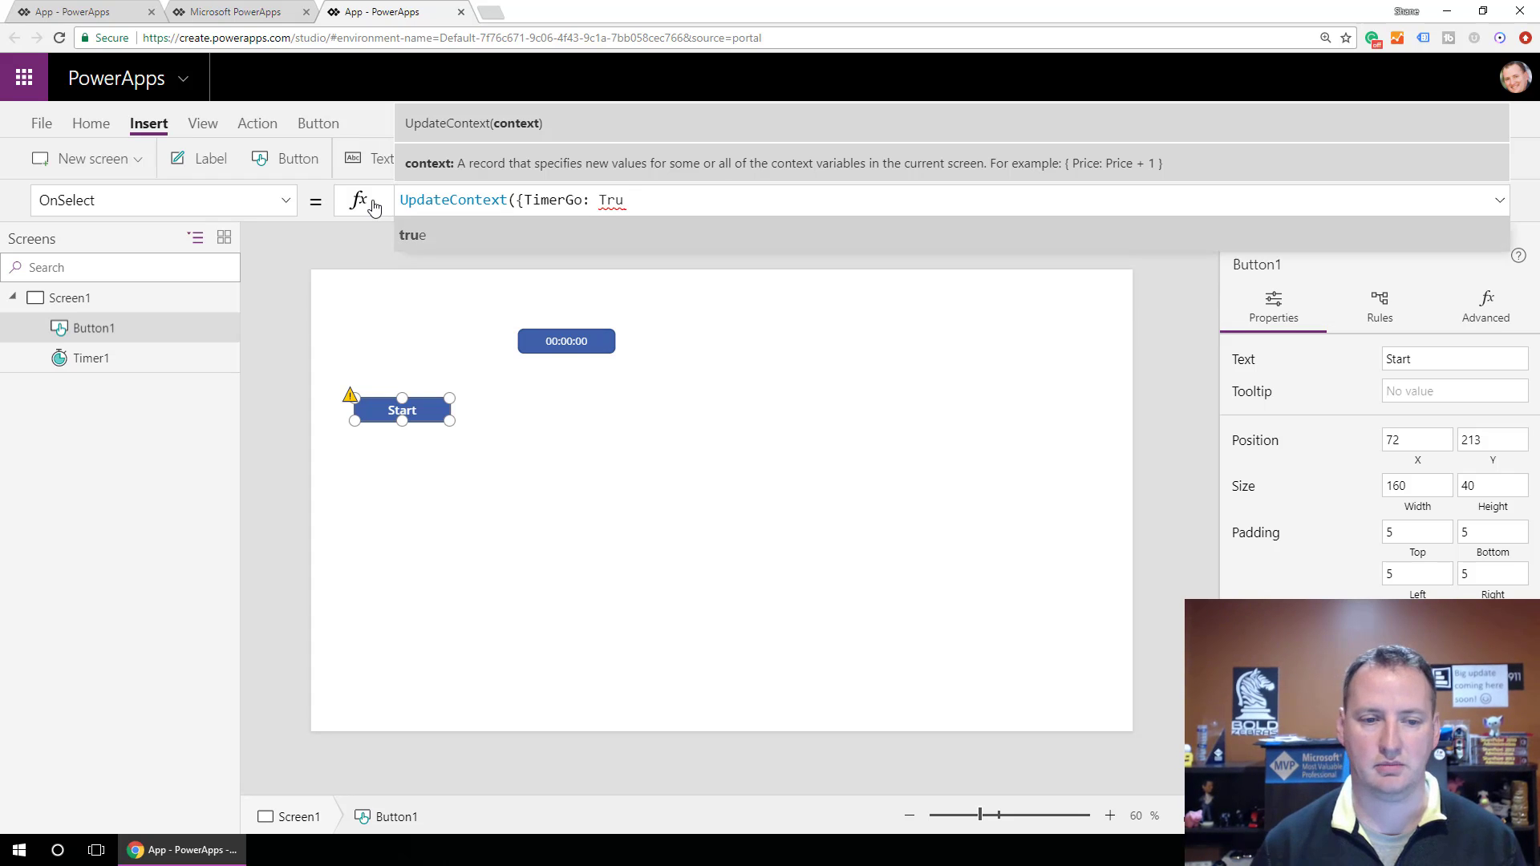
{"action": "key", "text": "Tab"}
{"action": "type", "text": "})"}
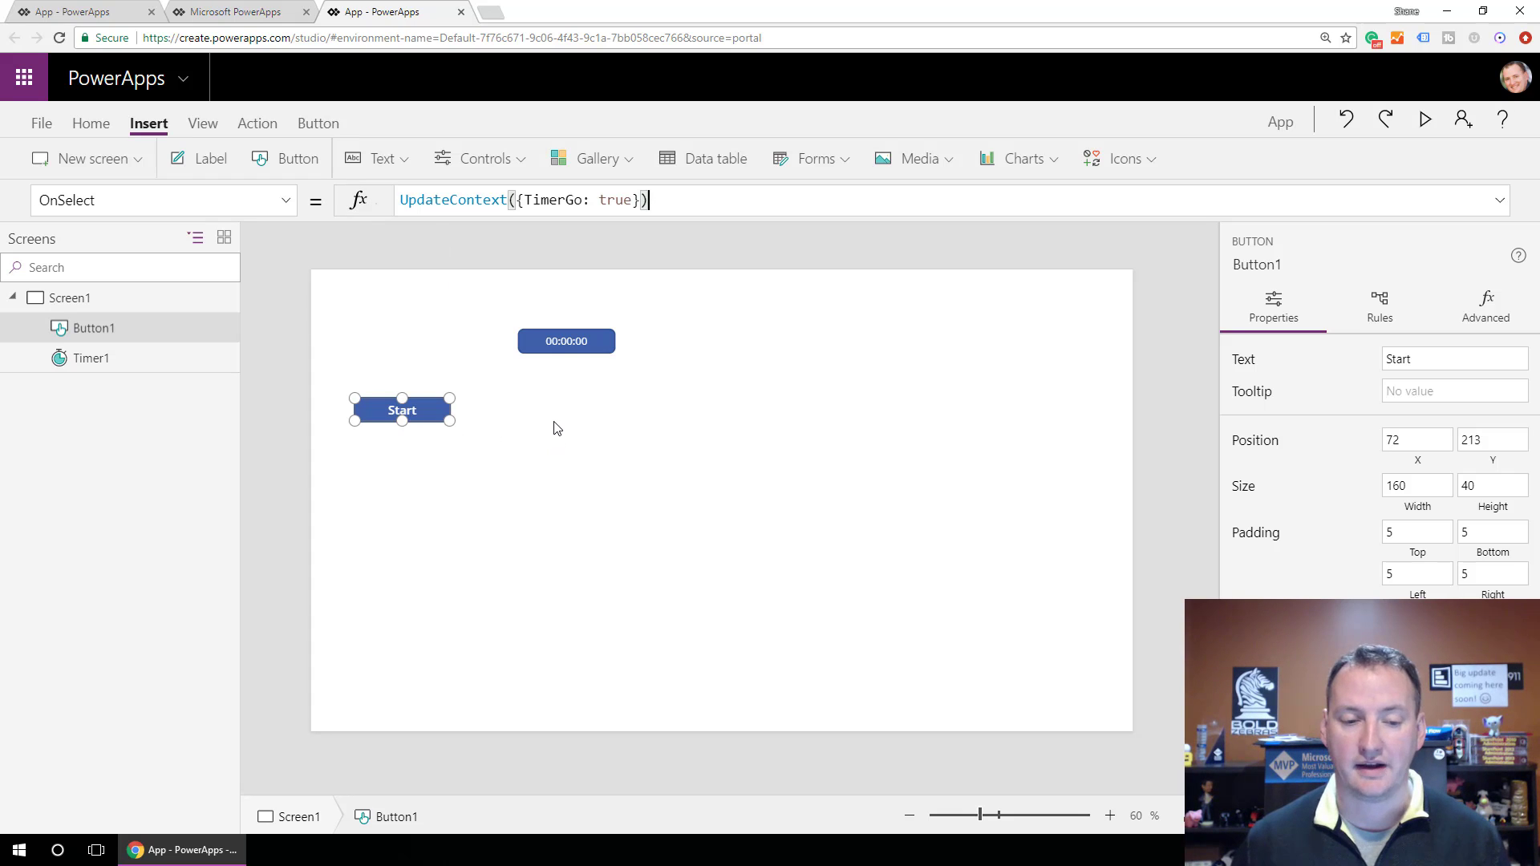
Step: Set the timer's Start property to the context variable TimerGo
{"action": "left_click", "coordinate": [563, 341]}
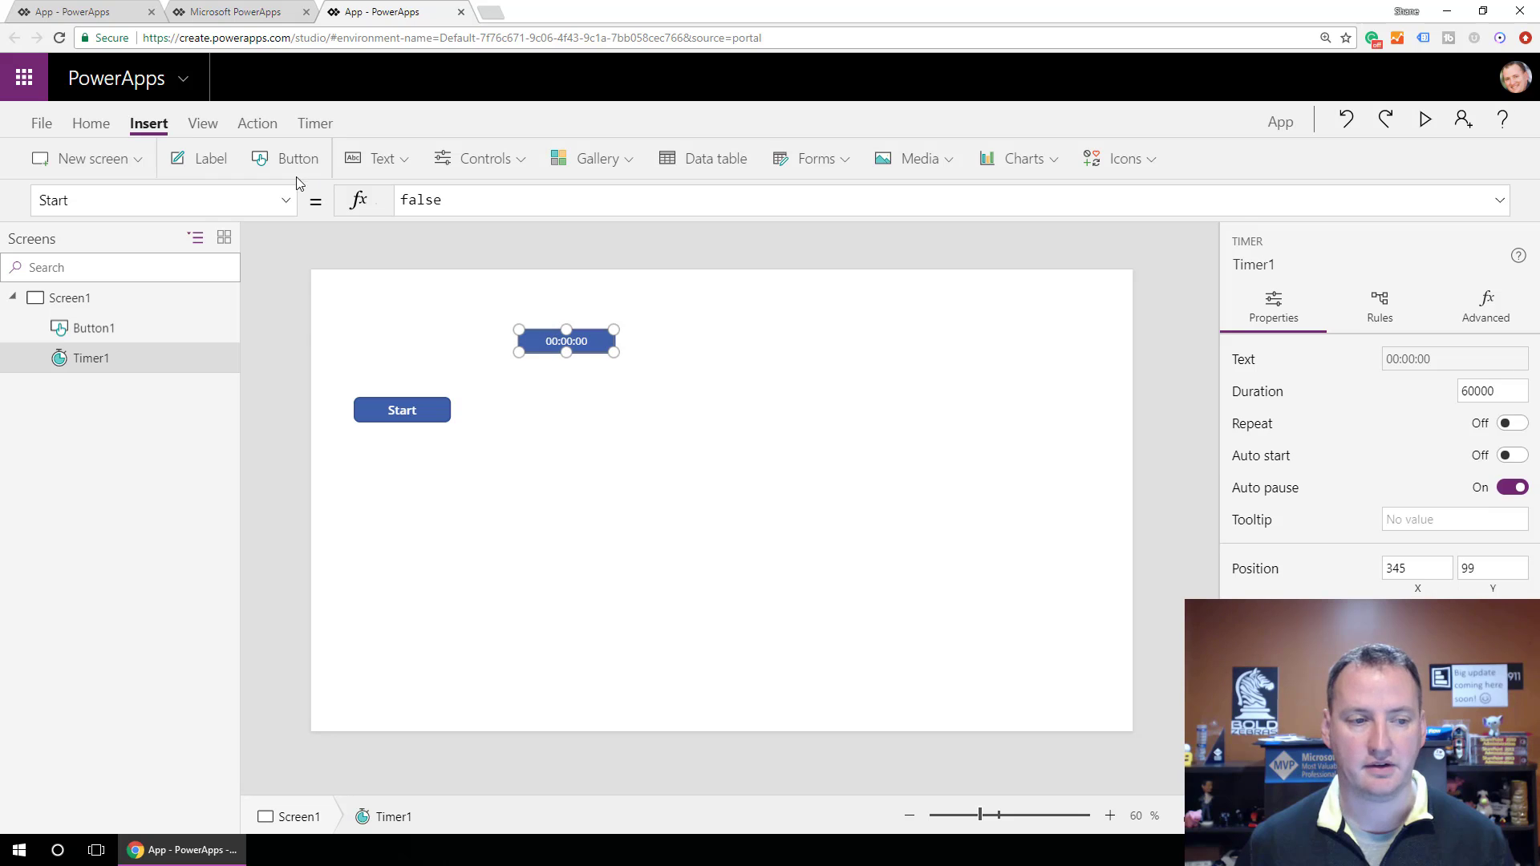
{"action": "double_click", "coordinate": [423, 200]}
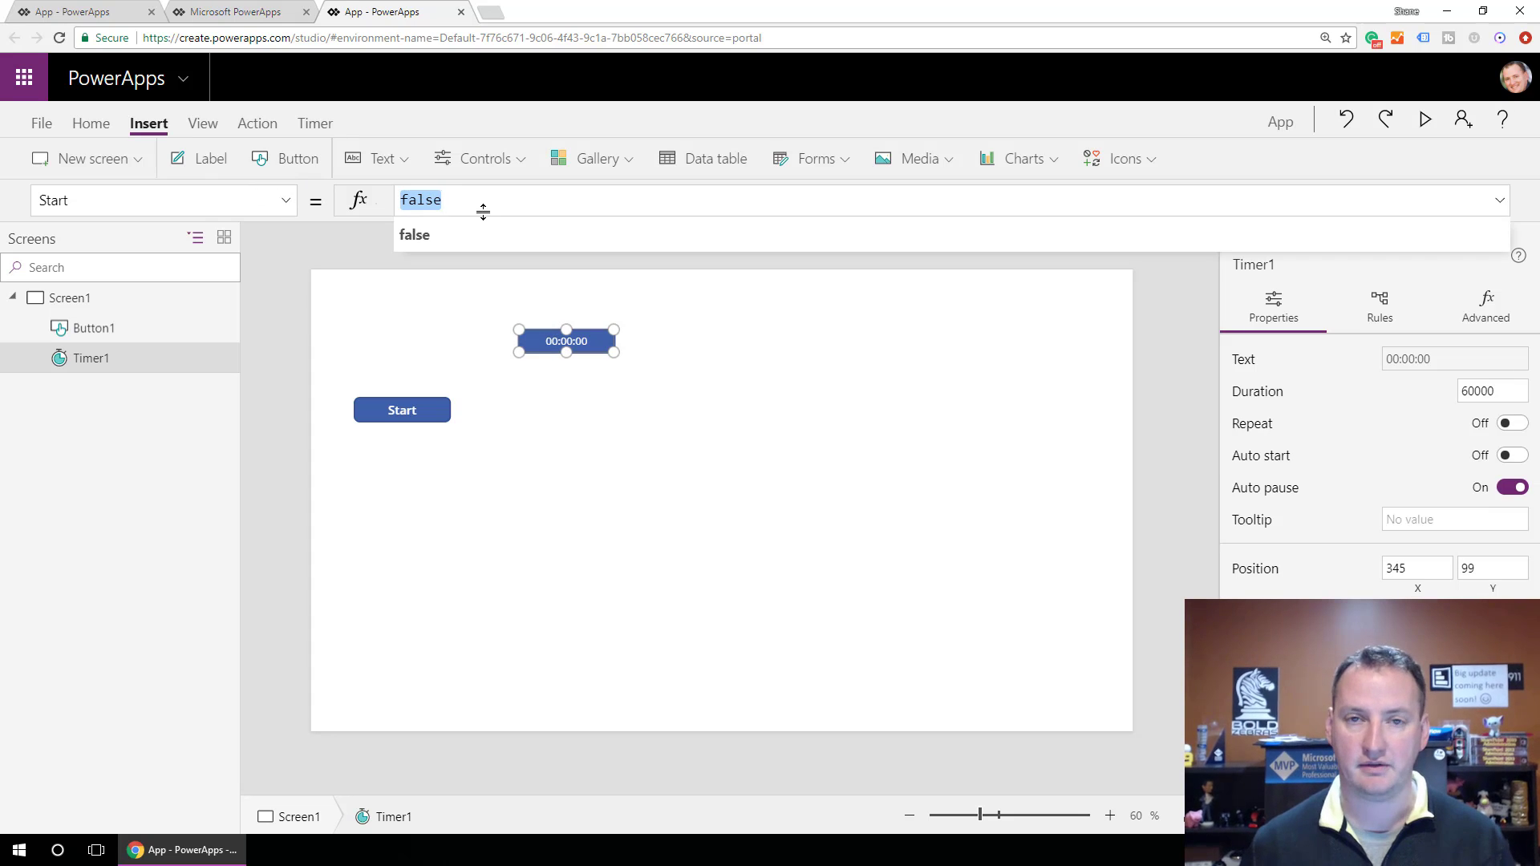
{"action": "type", "text": "Ti"}
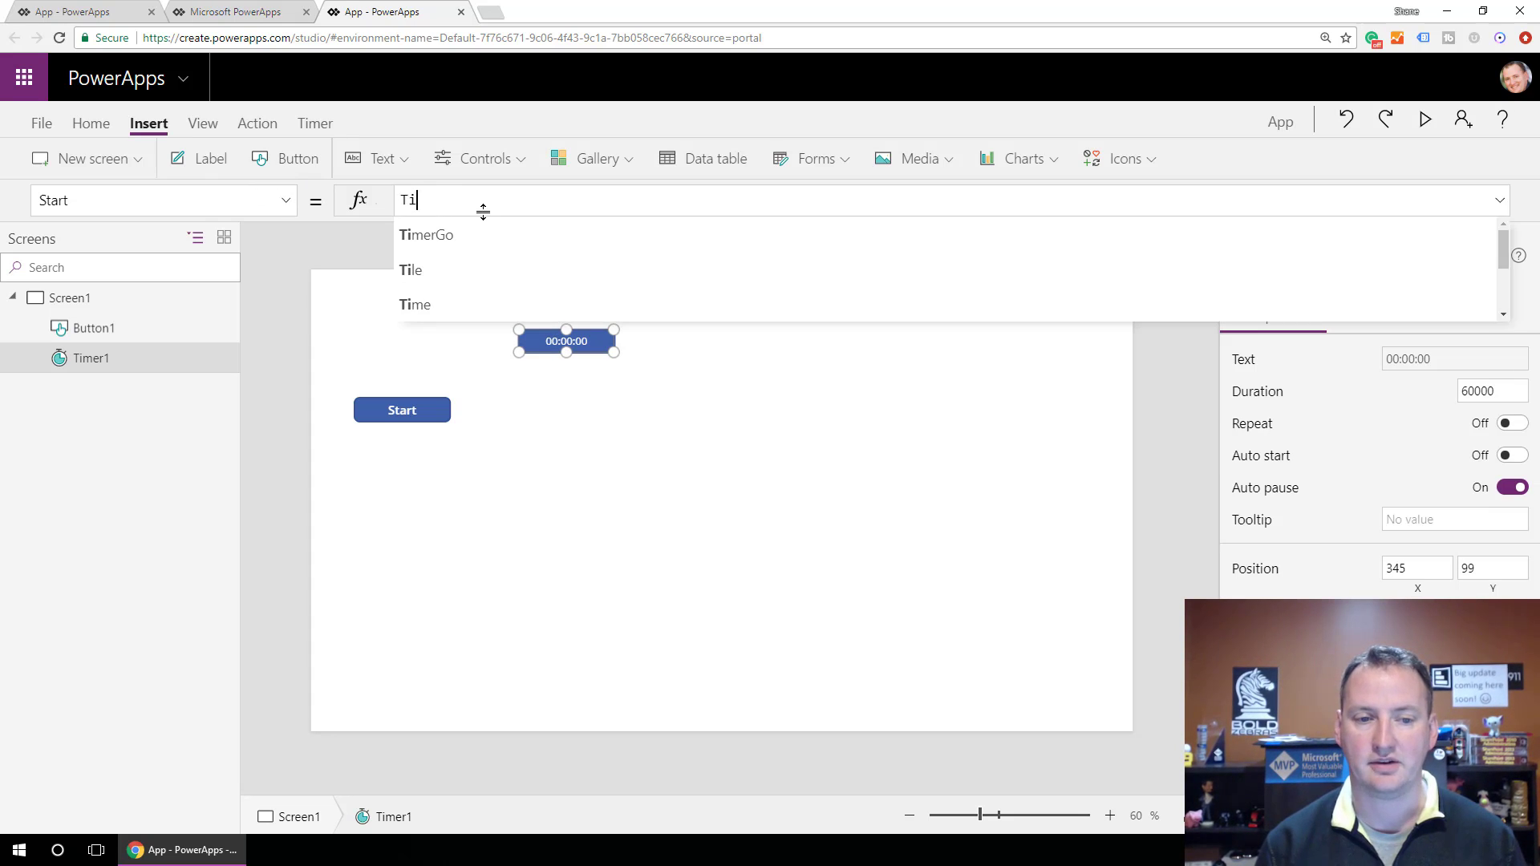
{"action": "type", "text": "m"}
{"action": "key", "text": "Tab"}
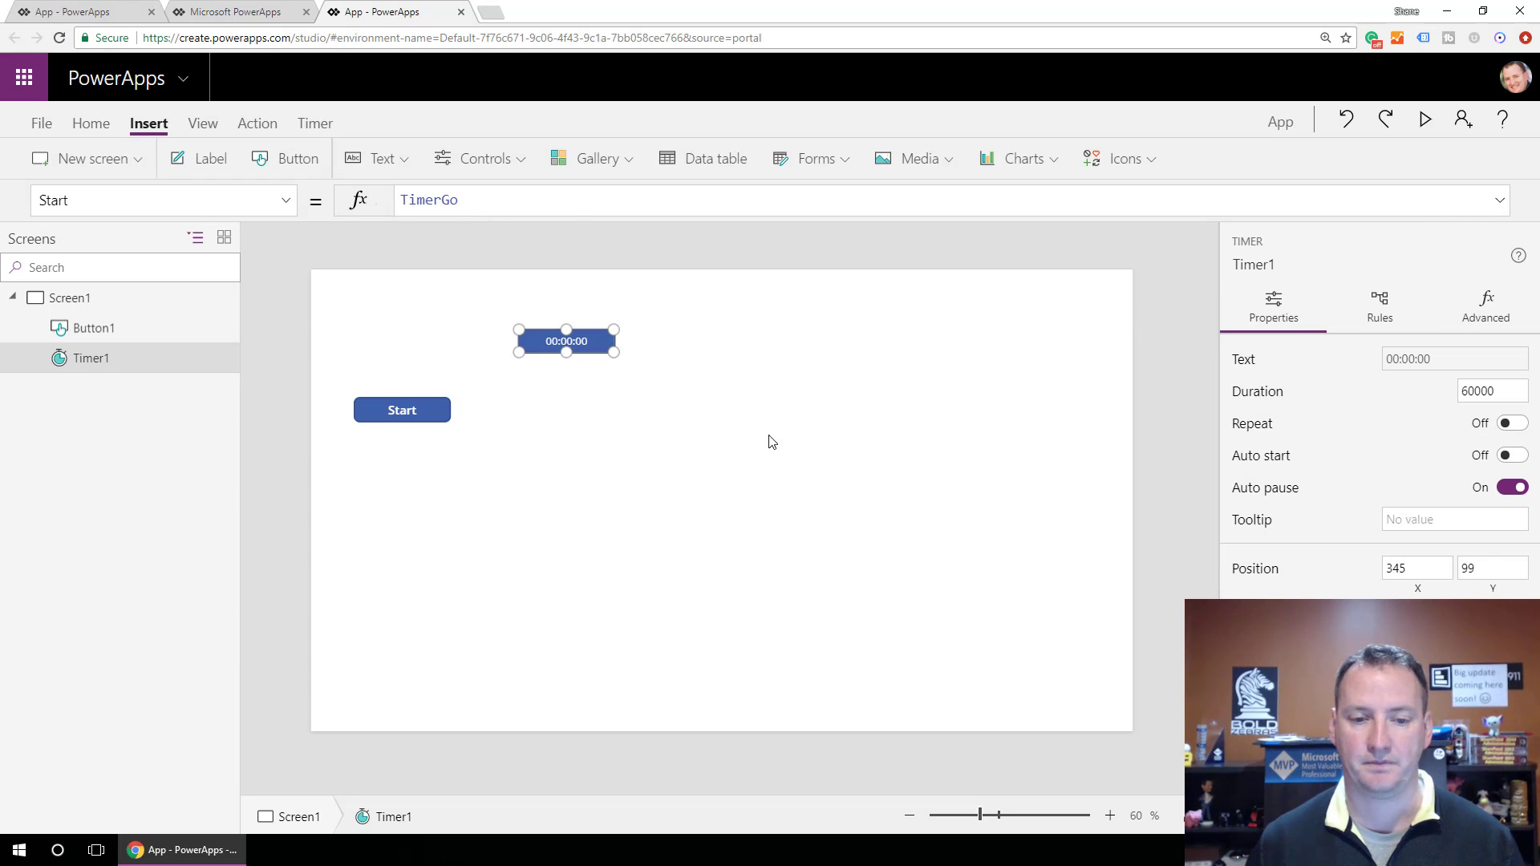
Step: Preview the app, run the timer with the Start button, and return to editing
{"action": "left_click", "coordinate": [754, 417]}
{"action": "left_click", "coordinate": [1424, 120]}
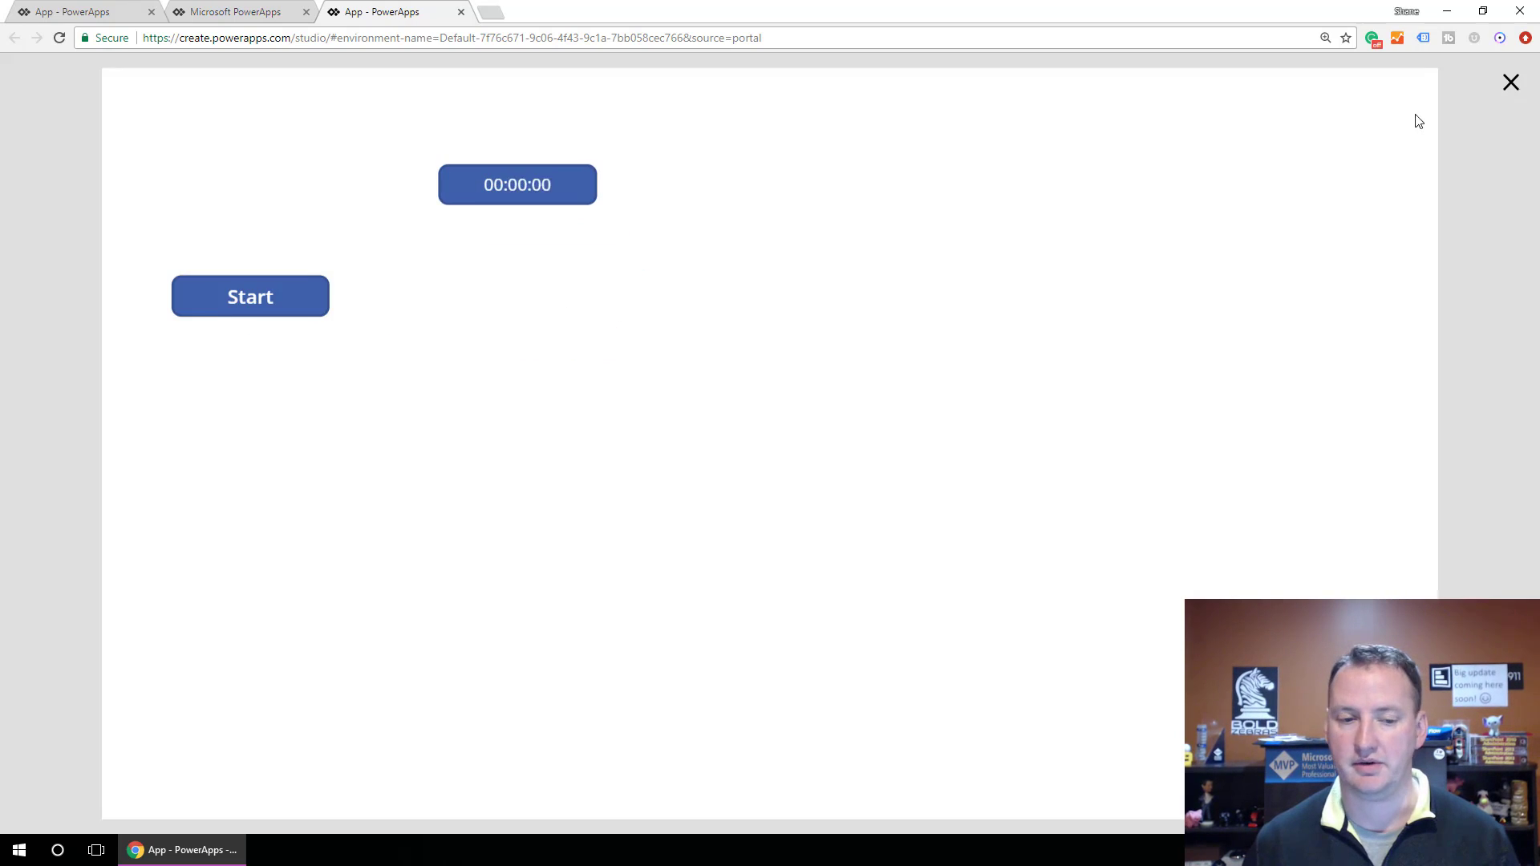
{"action": "left_click", "coordinate": [258, 300]}
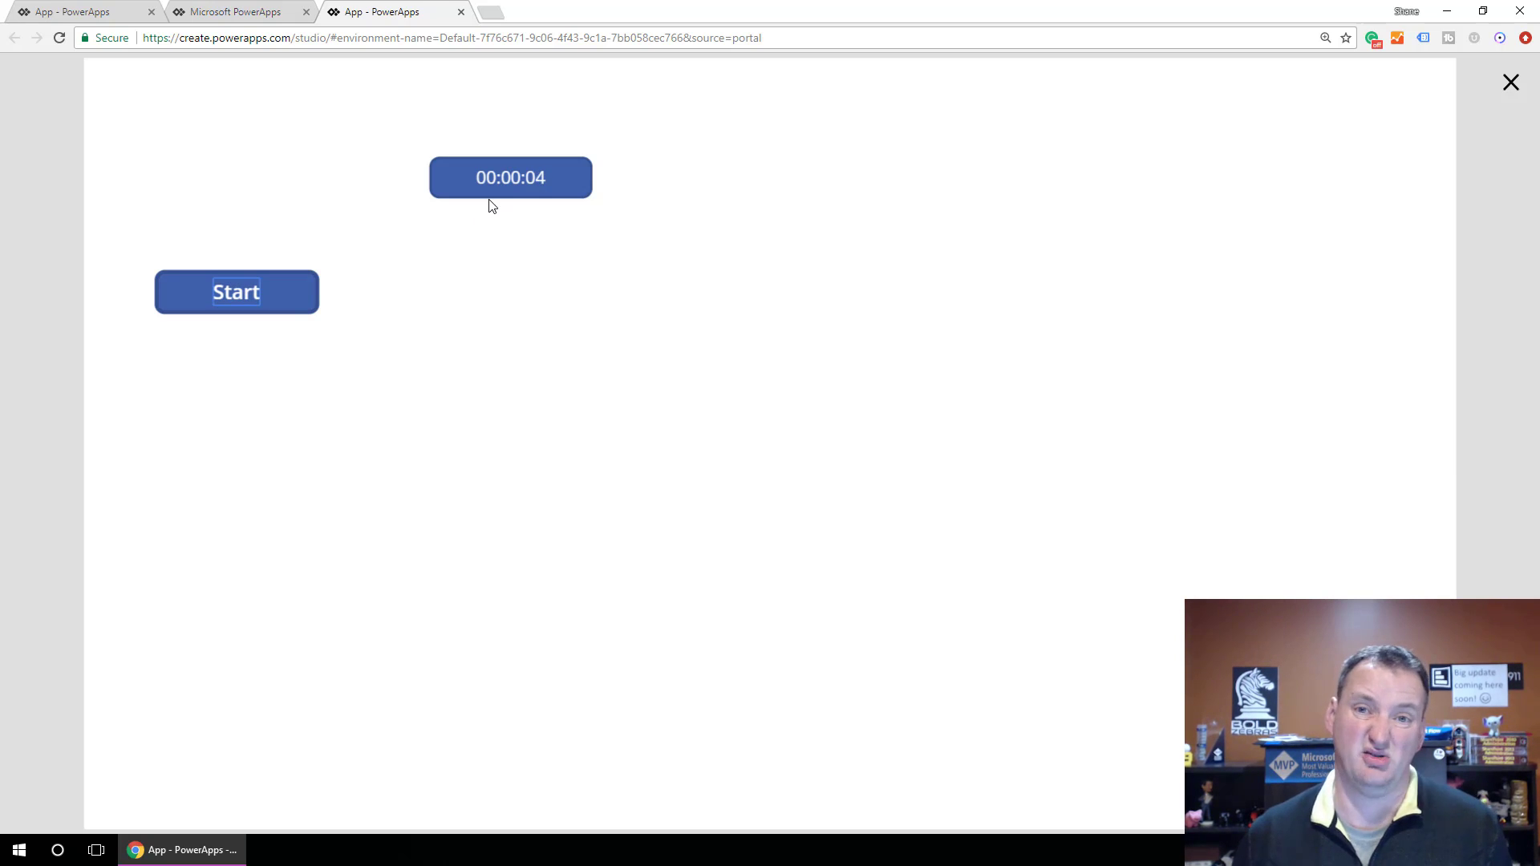
{"action": "left_click", "coordinate": [1511, 83]}
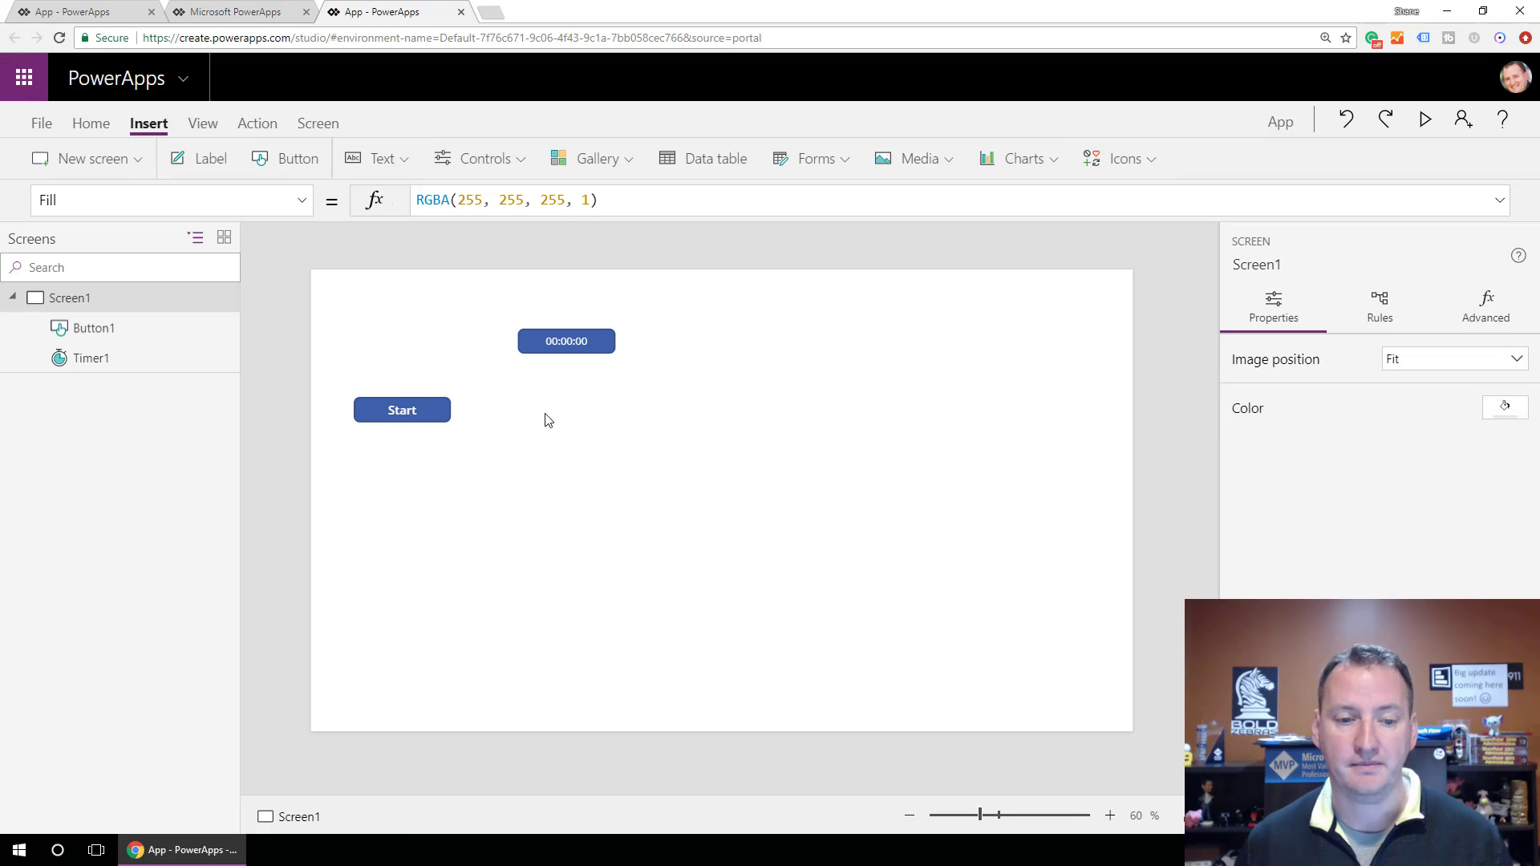
Step: Insert a button labelled "Stop" directly below the timer, at about X 345, Y 213
{"action": "left_click", "coordinate": [290, 158]}
{"action": "left_click_drag", "start_coordinate": [381, 313], "coordinate": [563, 418]}
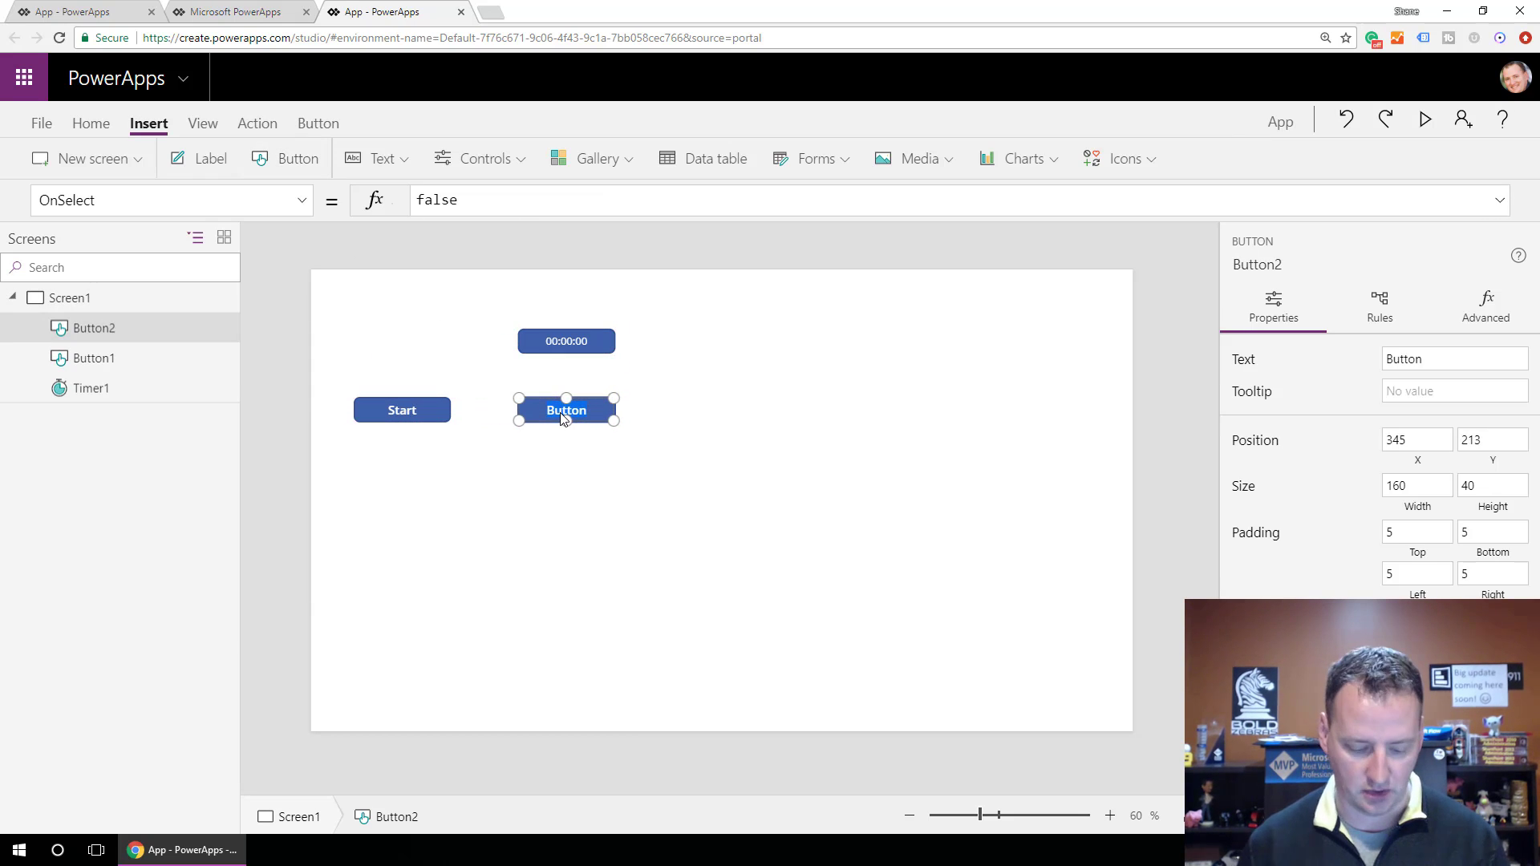
{"action": "type", "text": "Stop"}
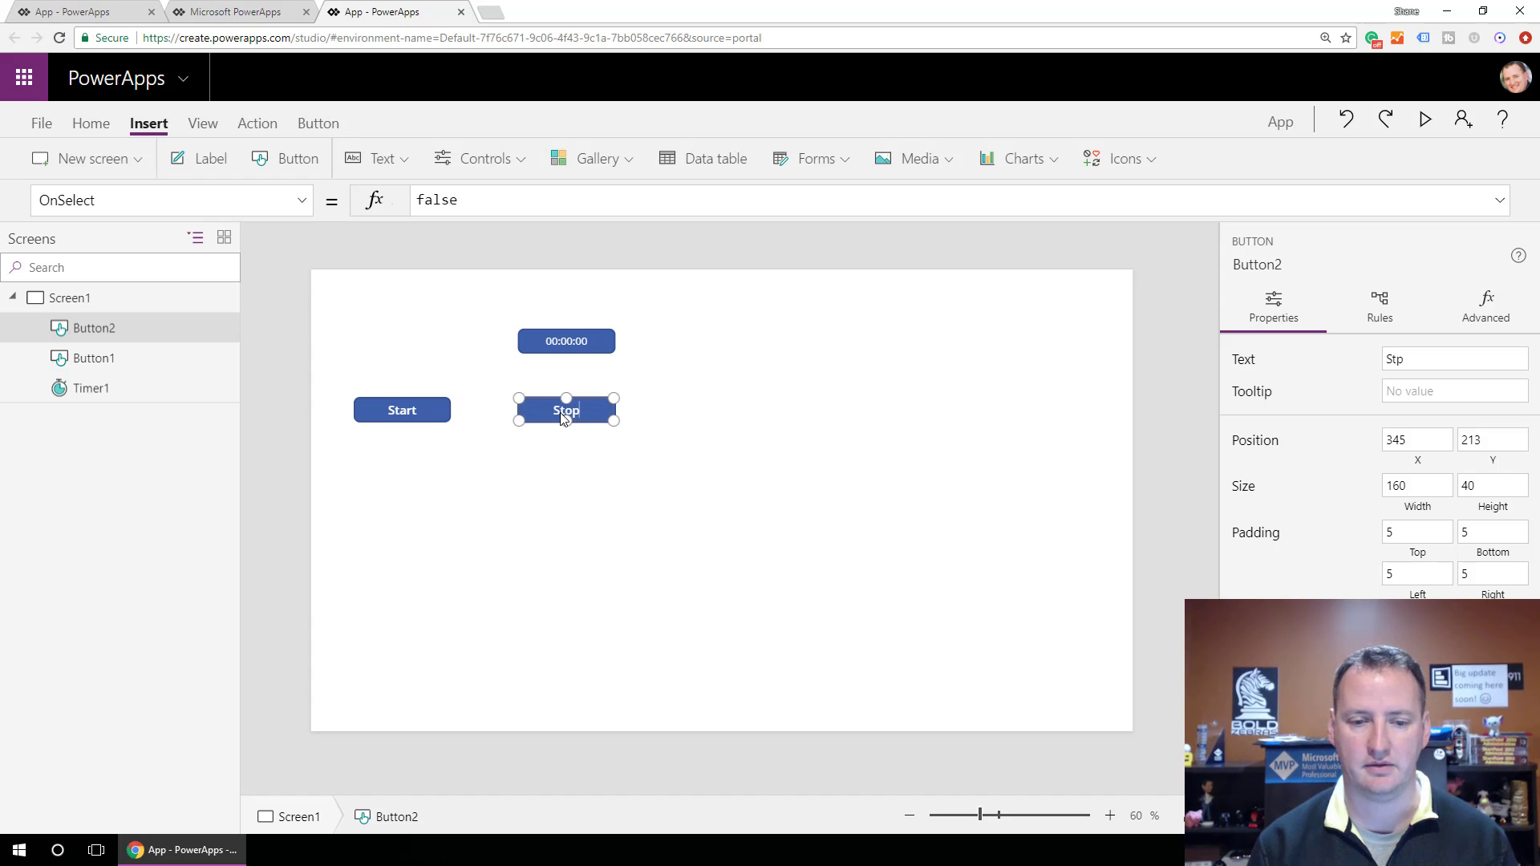
Step: Set the Stop button's OnSelect formula to UpdateContext({TimerGo: false})
{"action": "double_click", "coordinate": [437, 201]}
{"action": "type", "text": "Up"}
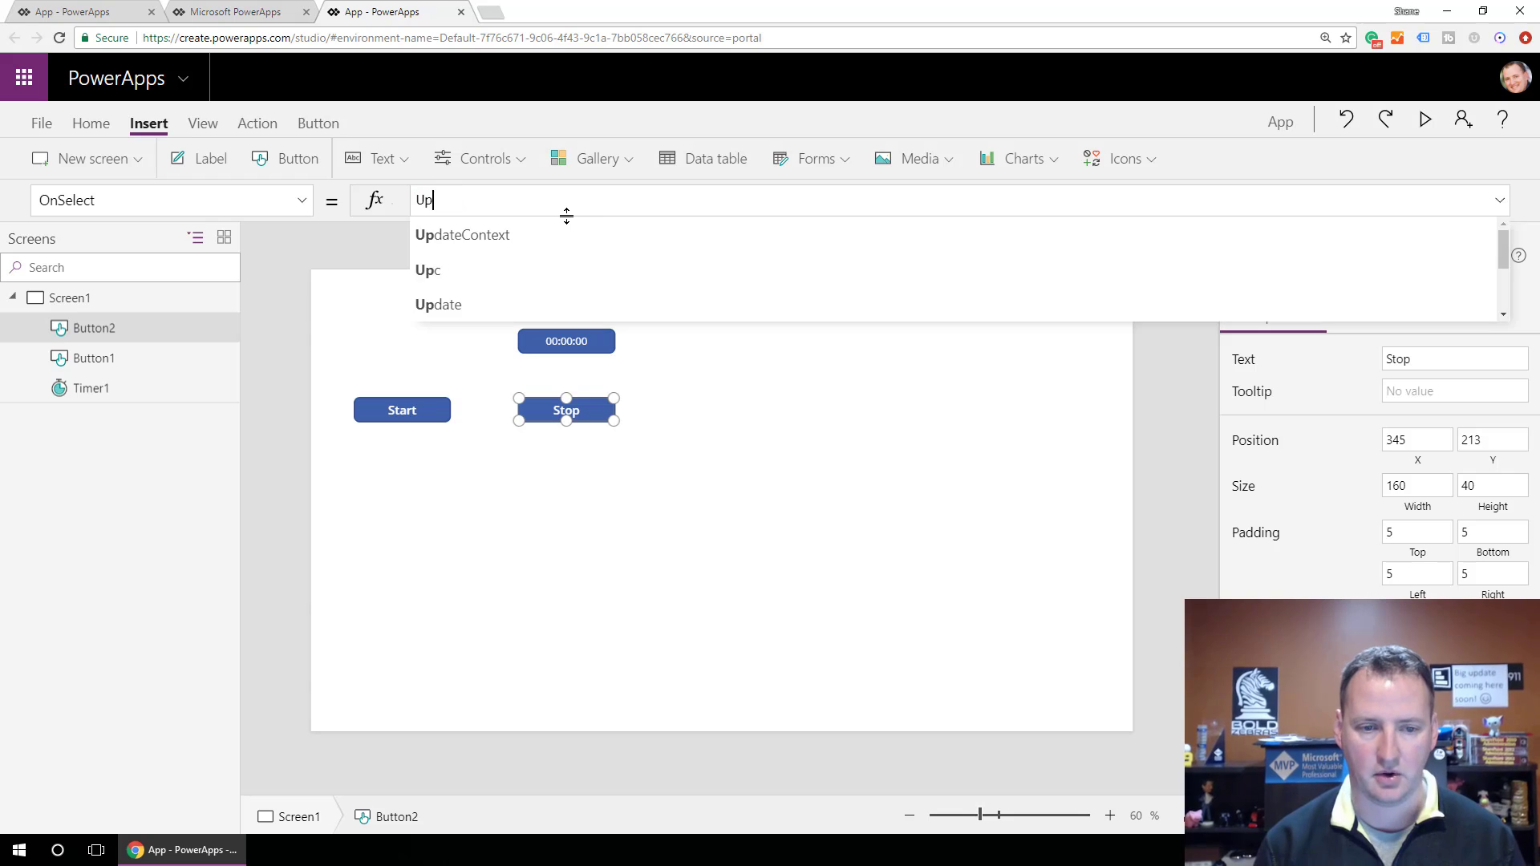
{"action": "type", "text": "dateContext({TimerGo:"}
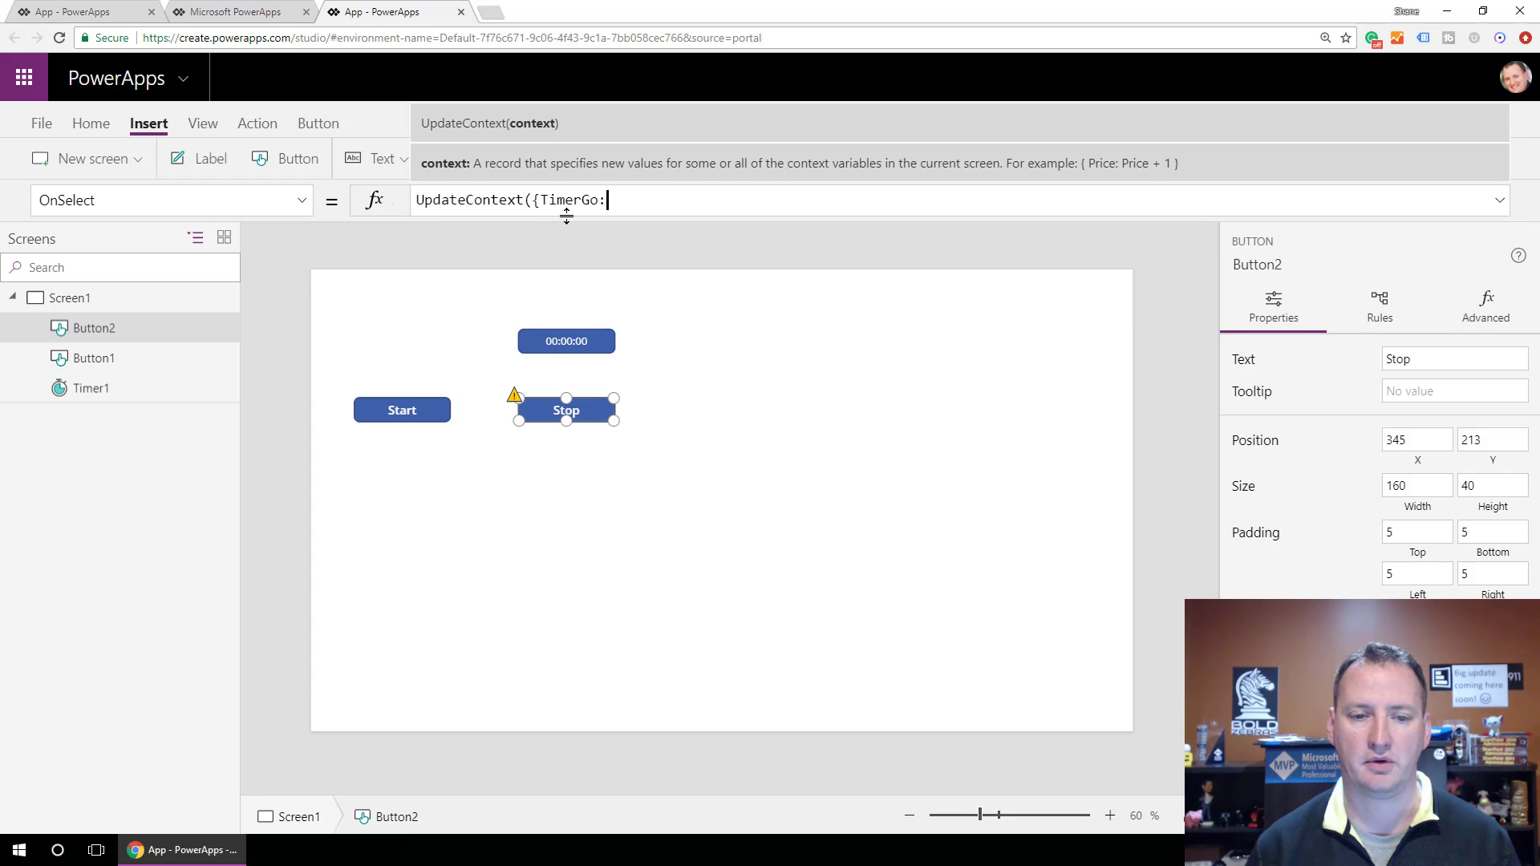
{"action": "type", "text": " false"}
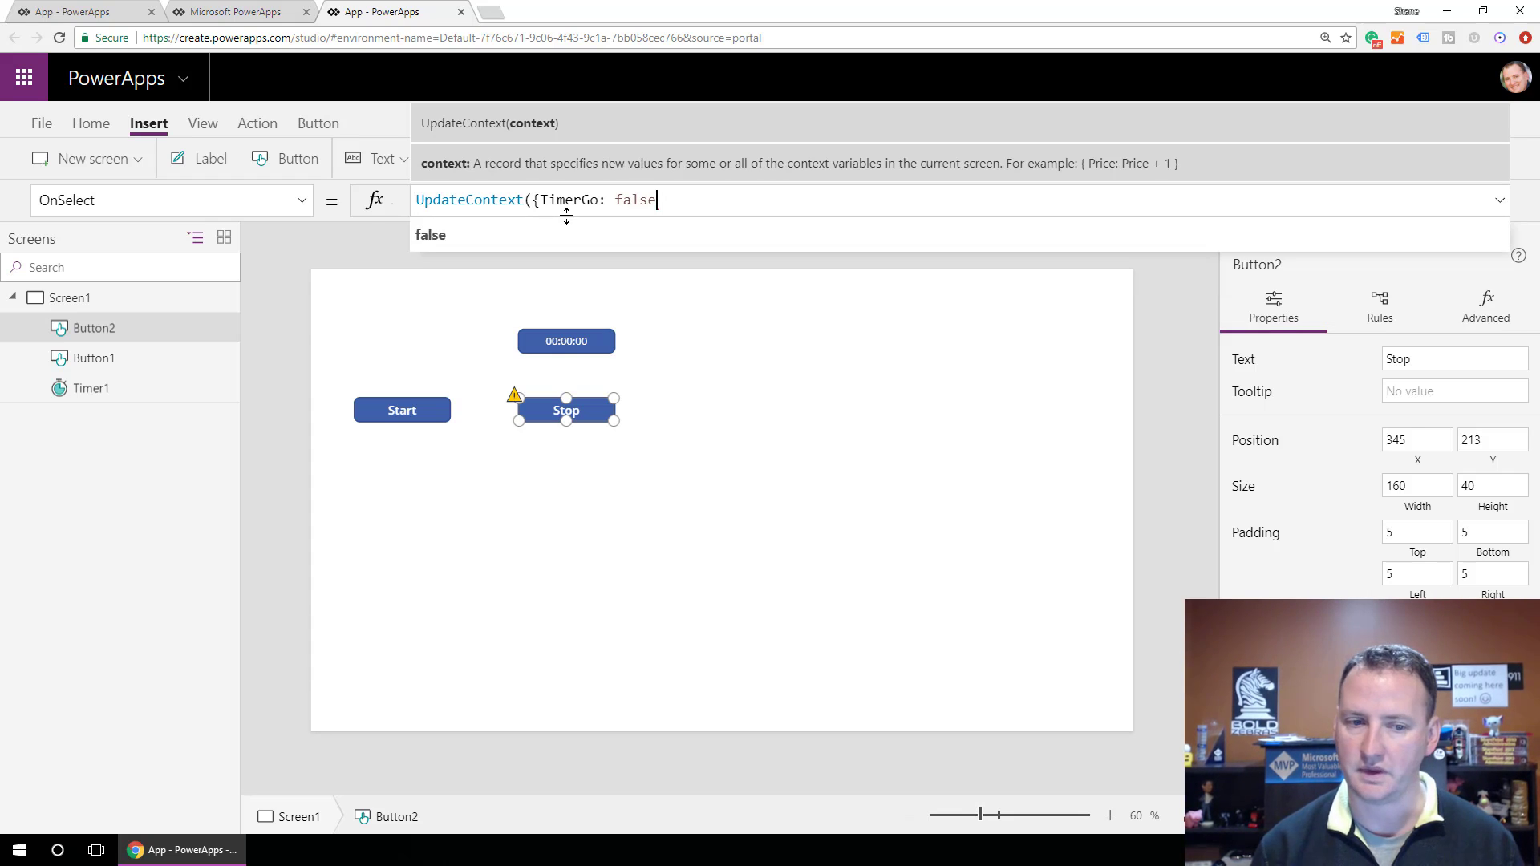
{"action": "type", "text": "})"}
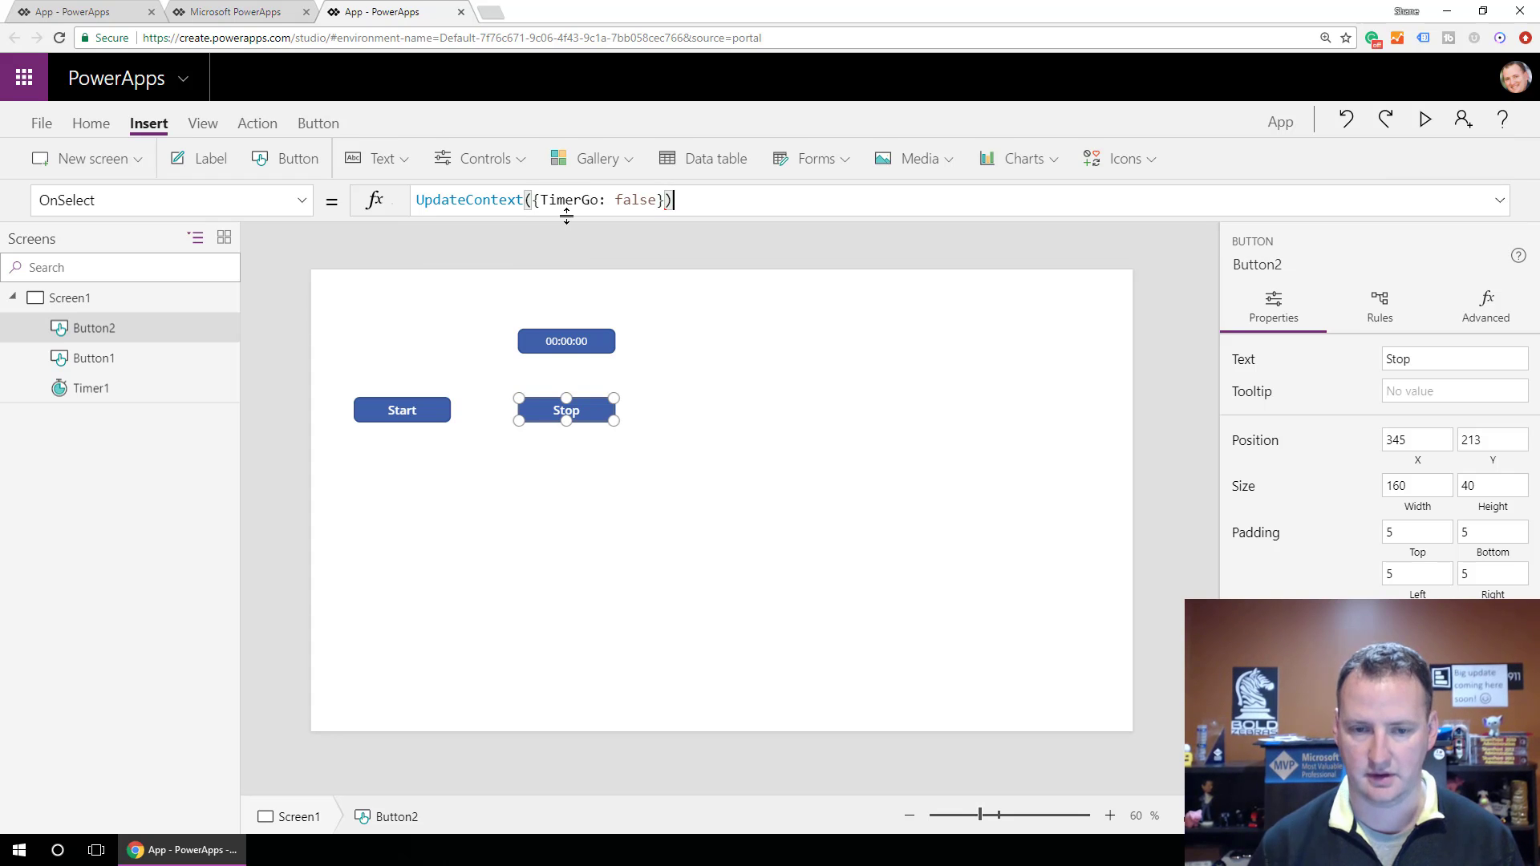
{"action": "left_click", "coordinate": [711, 417]}
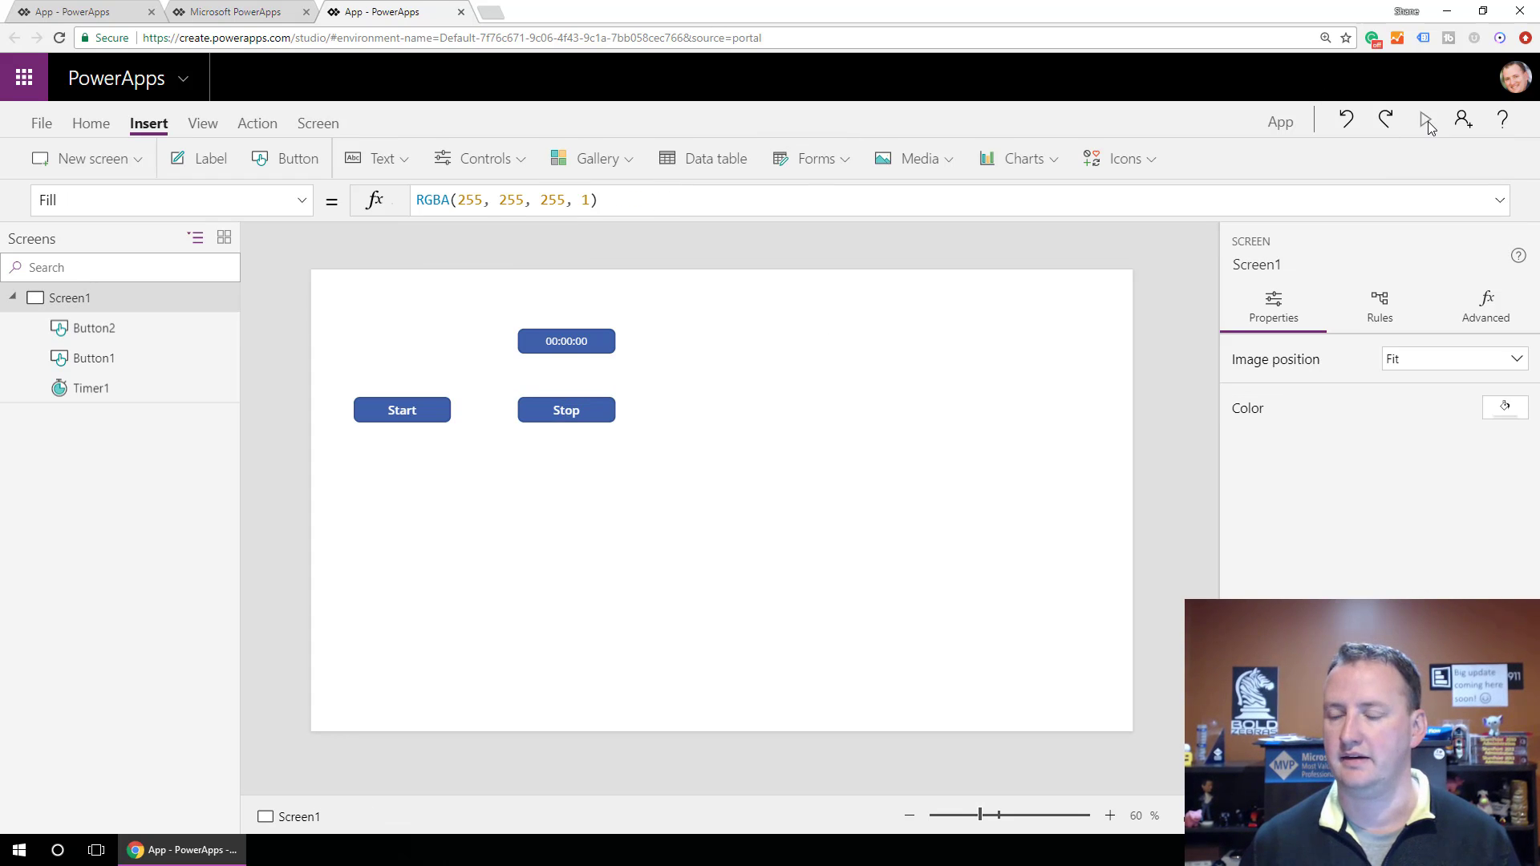
Step: Preview the app and test starting and stopping the timer twice with the Start and Stop buttons, then close the preview
{"action": "left_click", "coordinate": [1426, 120]}
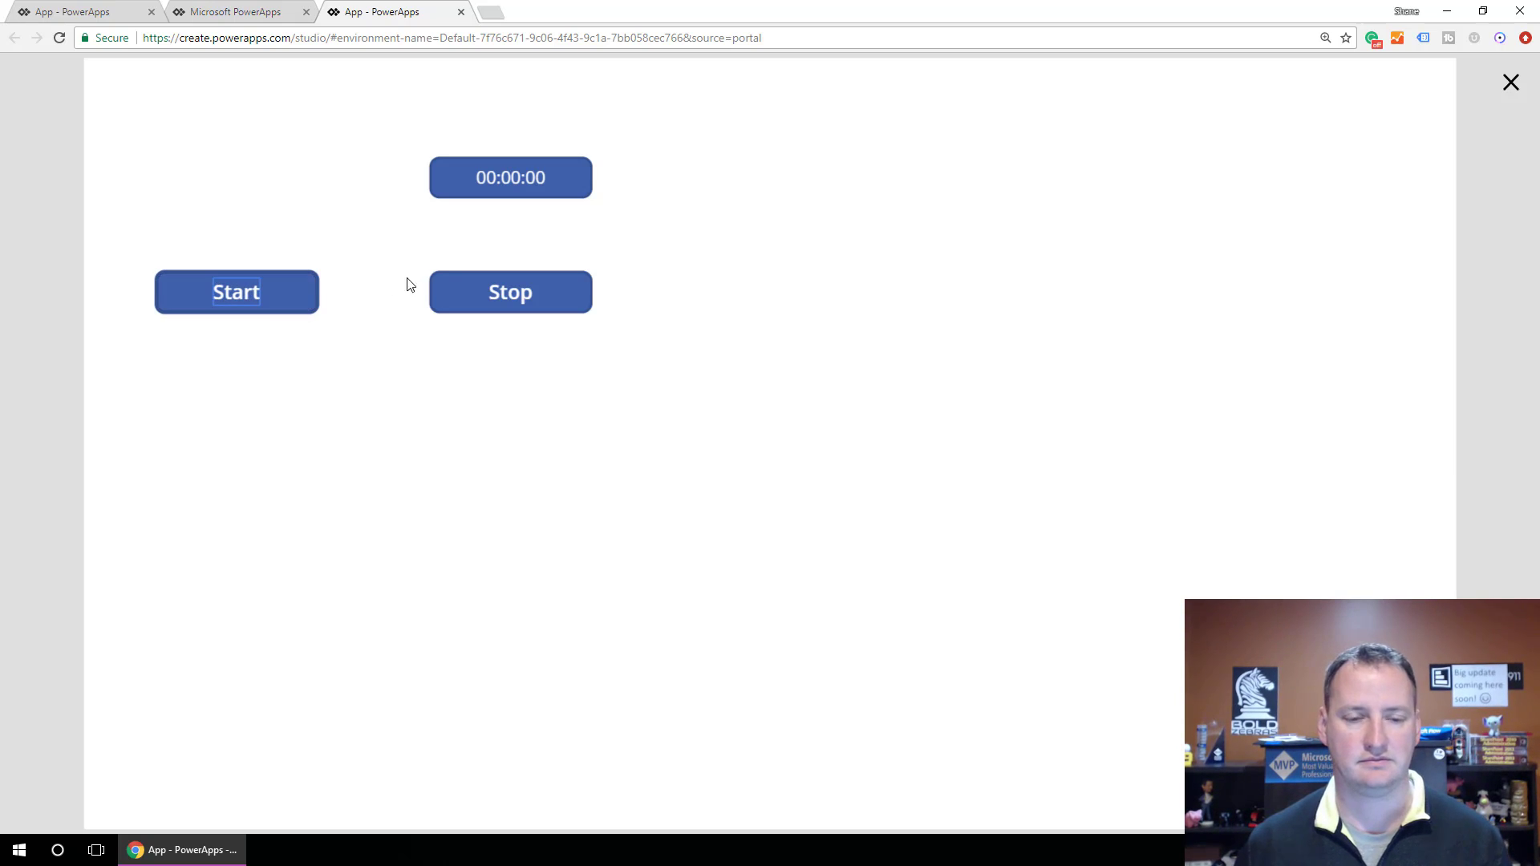
{"action": "left_click", "coordinate": [294, 283]}
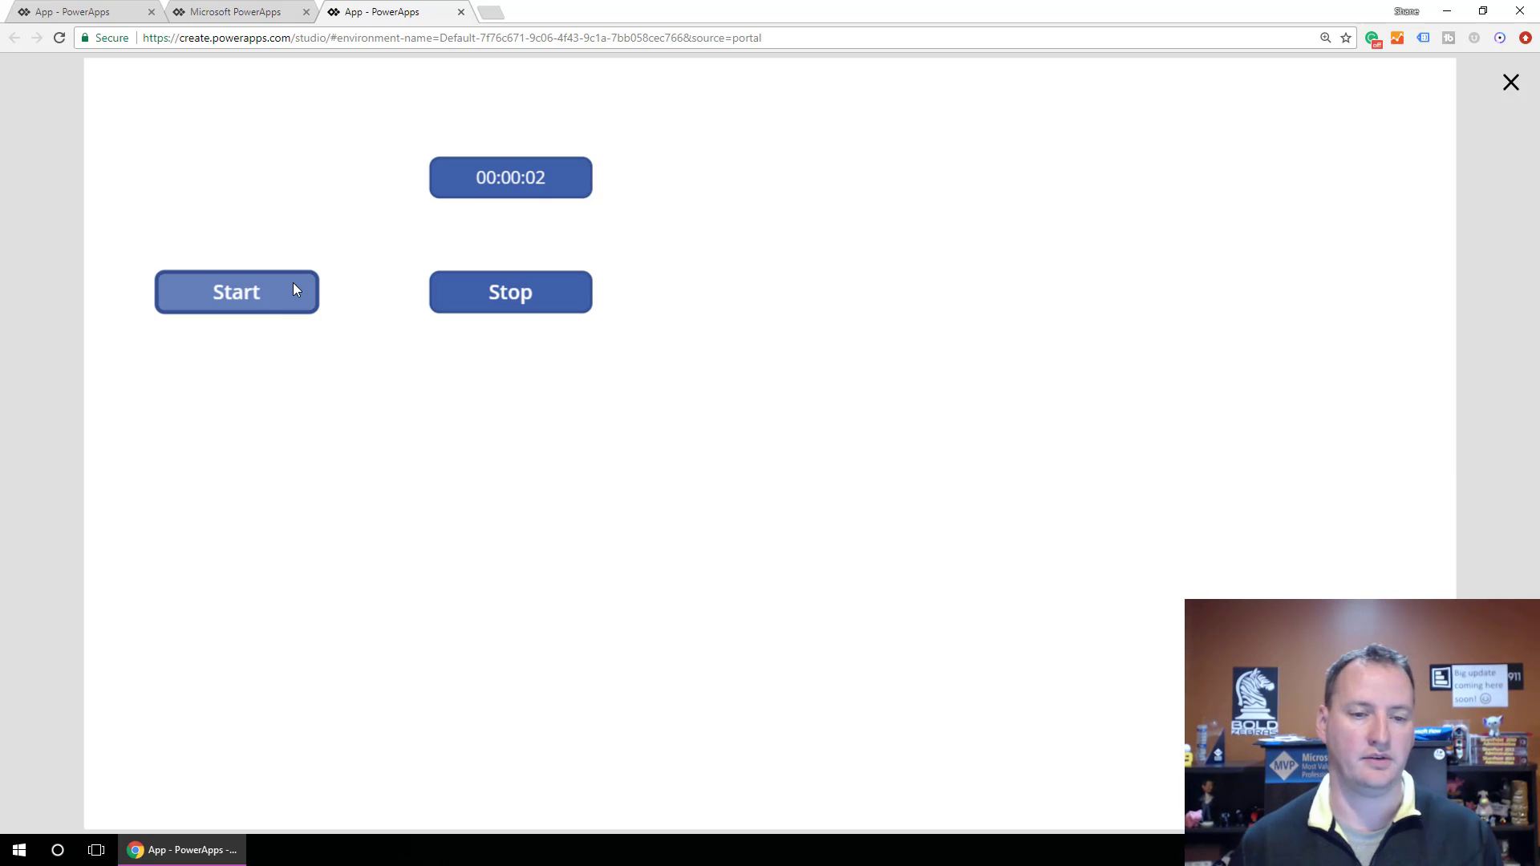
{"action": "left_click", "coordinate": [464, 295]}
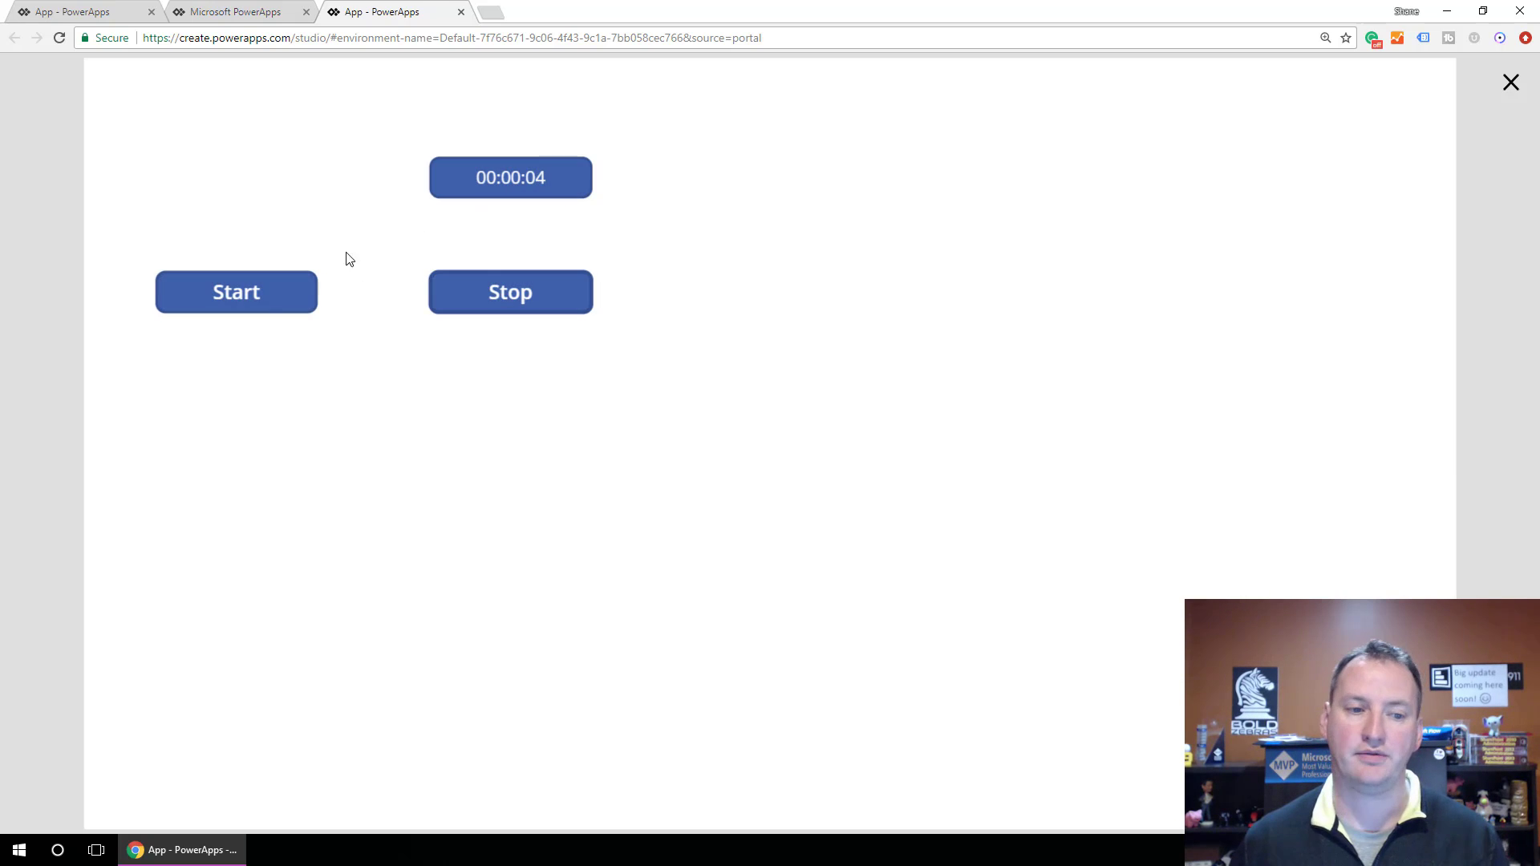
{"action": "left_click", "coordinate": [263, 300]}
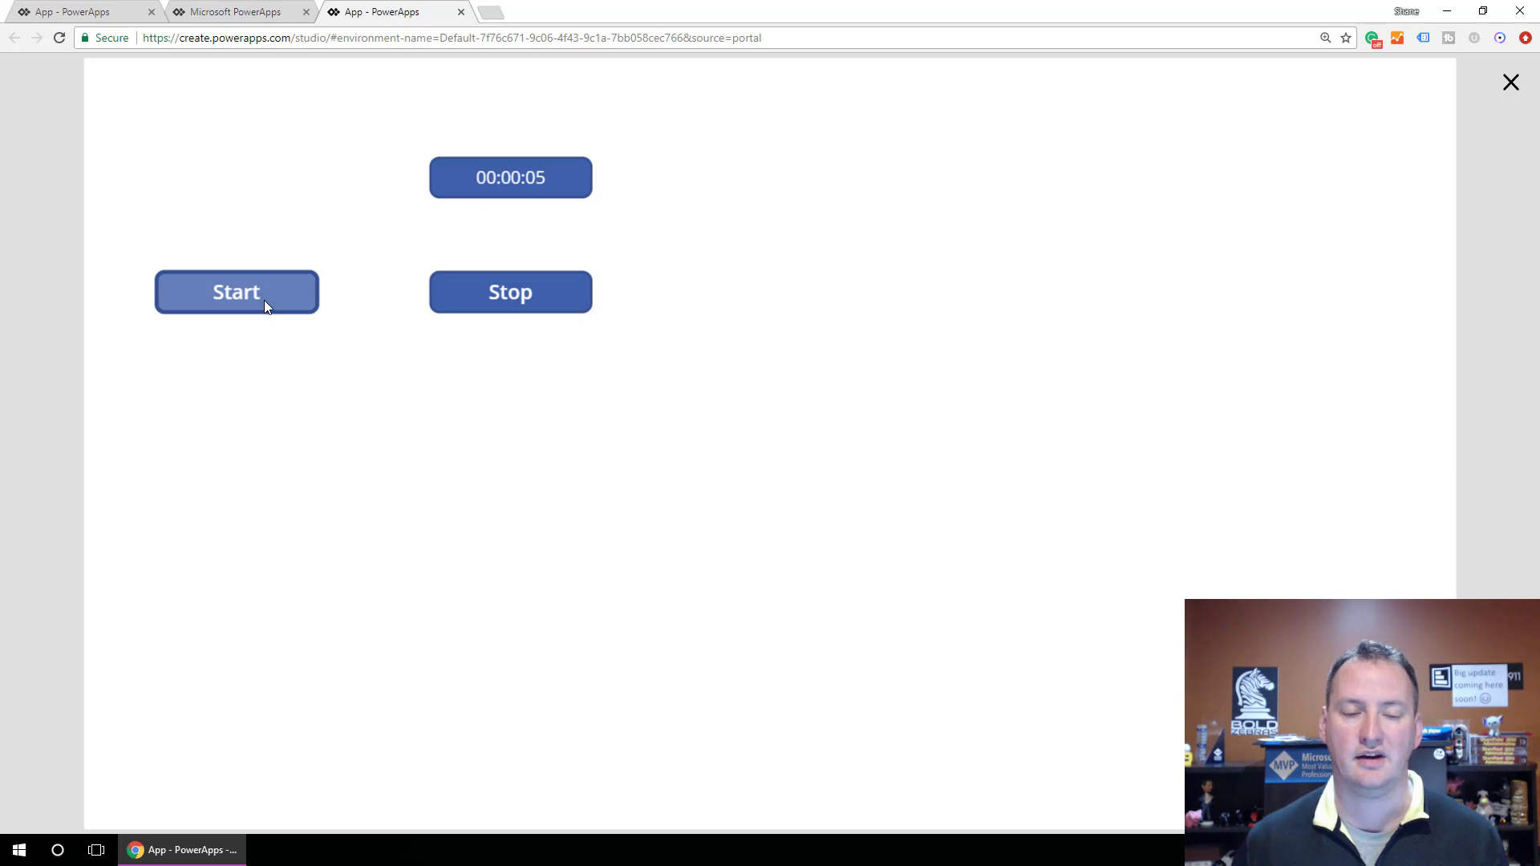
{"action": "left_click", "coordinate": [557, 297]}
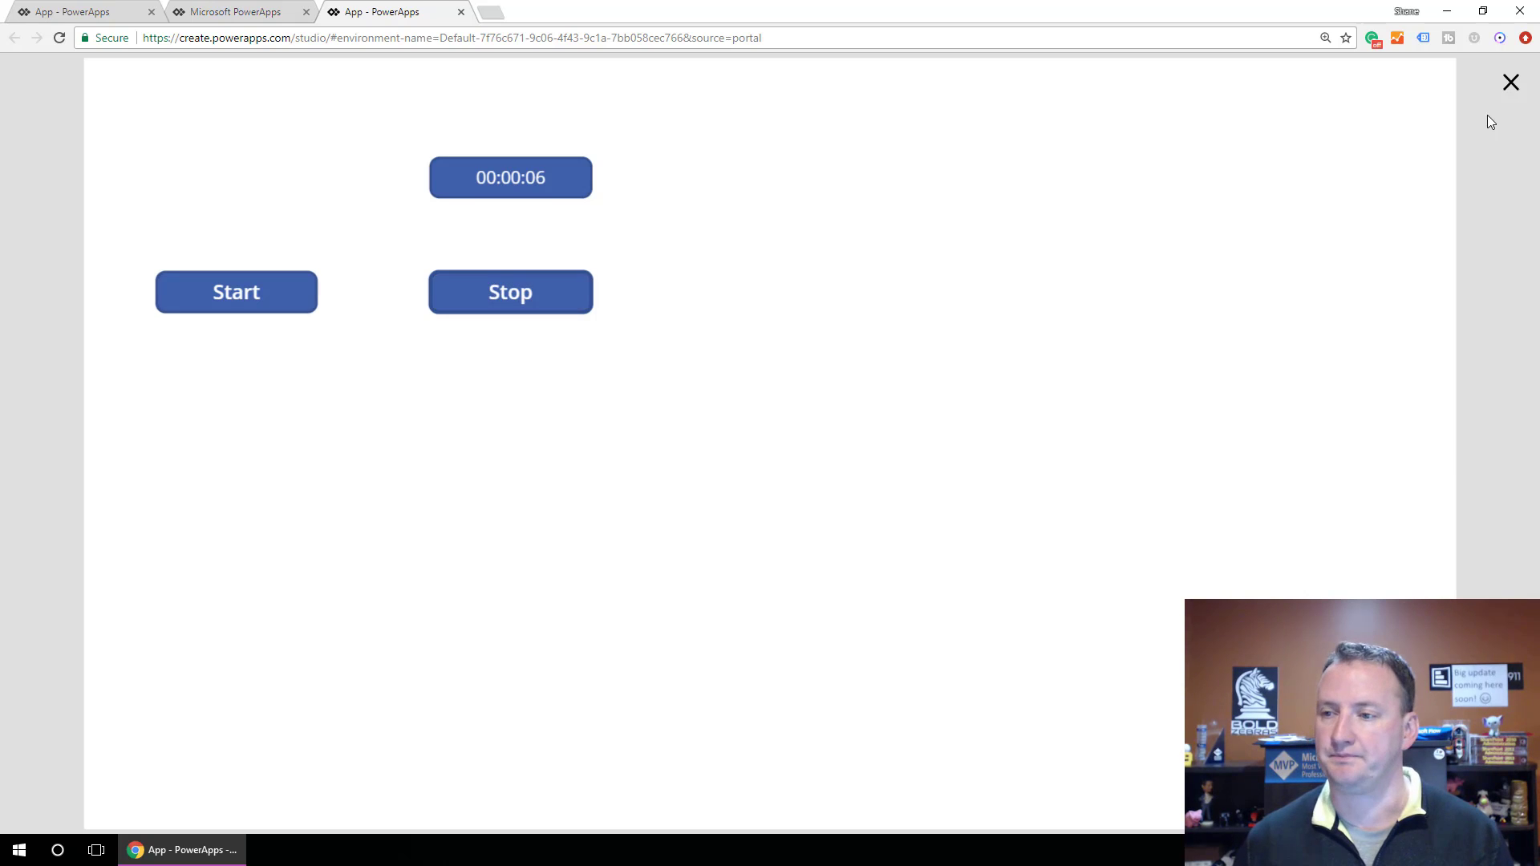
{"action": "left_click", "coordinate": [1511, 82]}
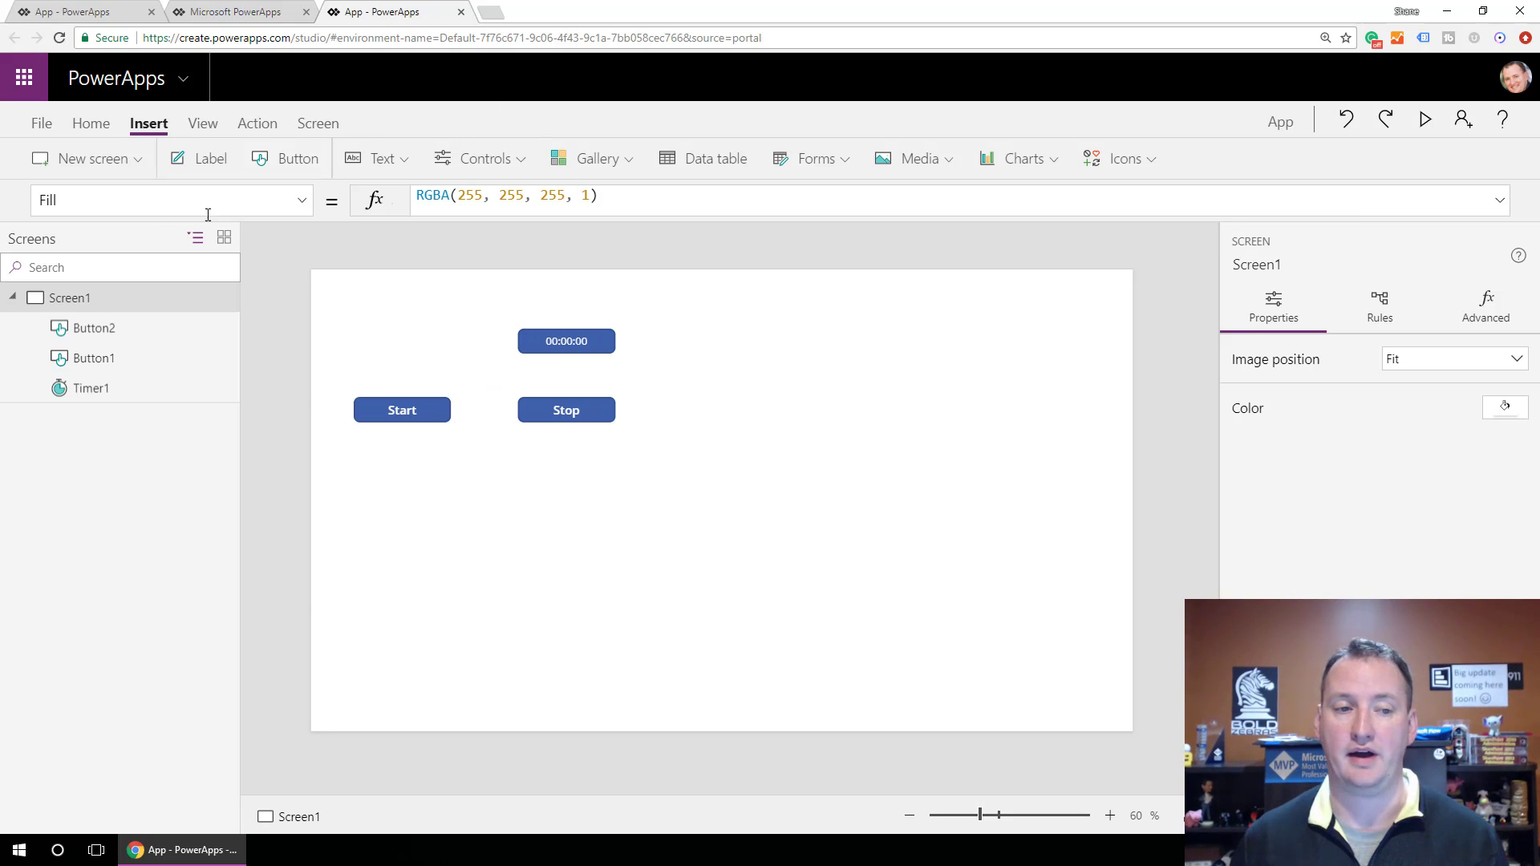
Step: Insert a label at X 40, Y 40 and set its Text formula to "Timer go? " & TimerGo
{"action": "left_click", "coordinate": [210, 164]}
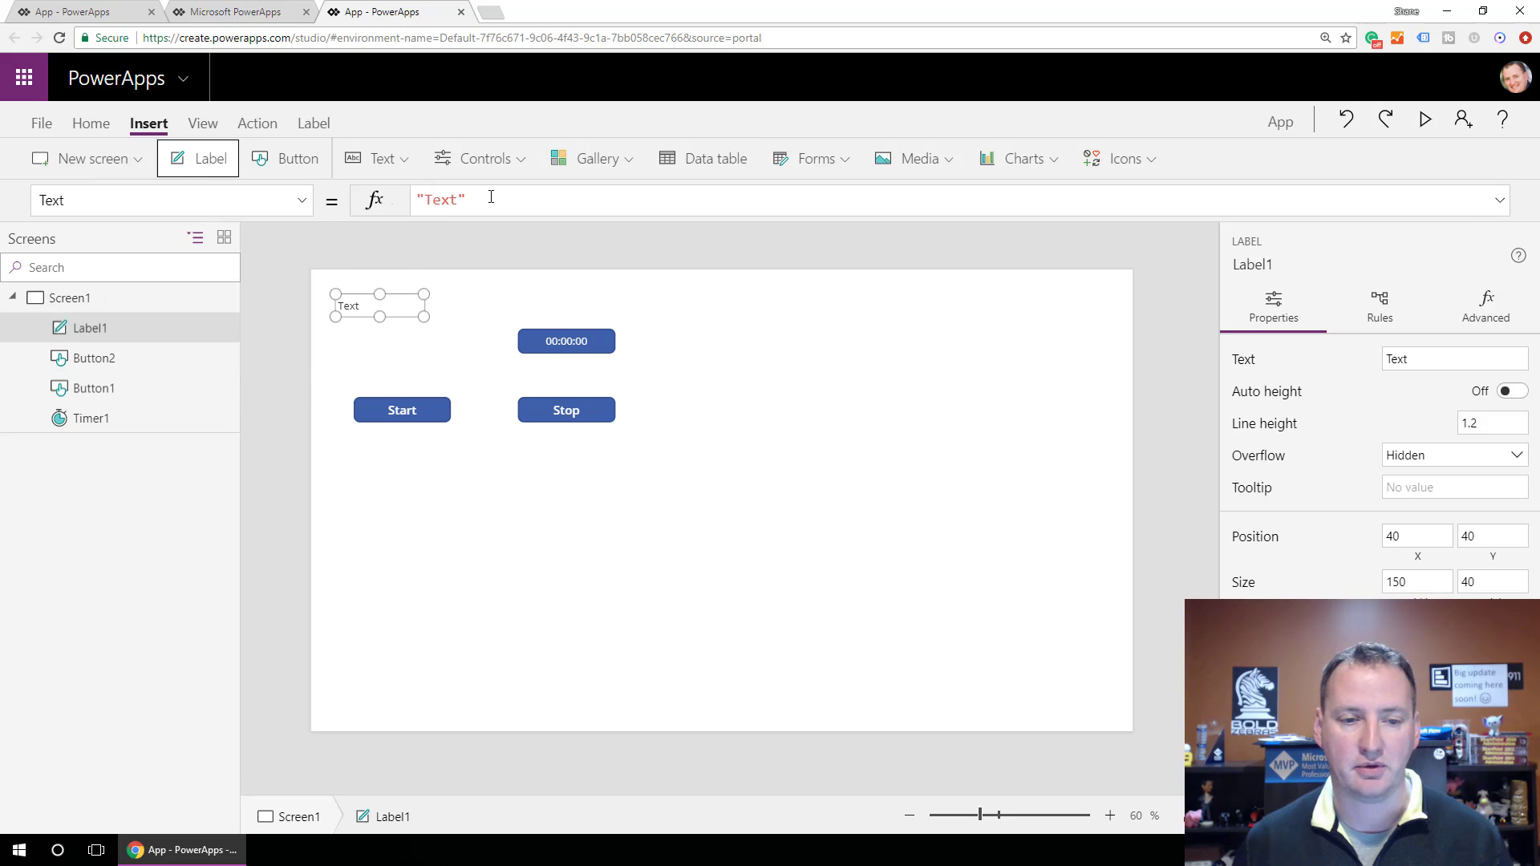
{"action": "left_click", "coordinate": [462, 205]}
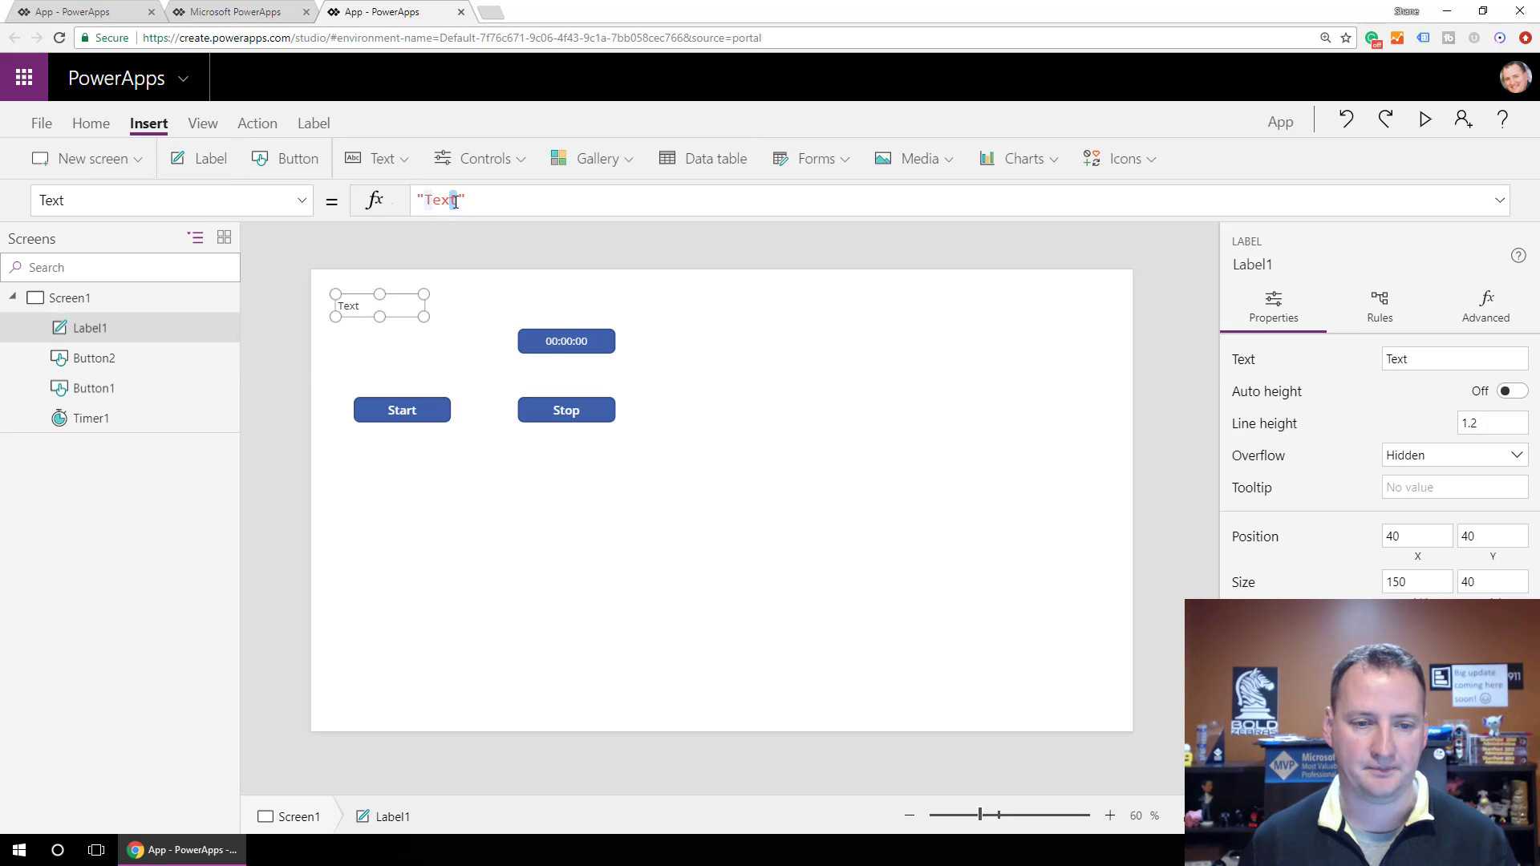
{"action": "left_click_drag", "start_coordinate": [457, 205], "coordinate": [431, 205]}
{"action": "type", "text": "im"}
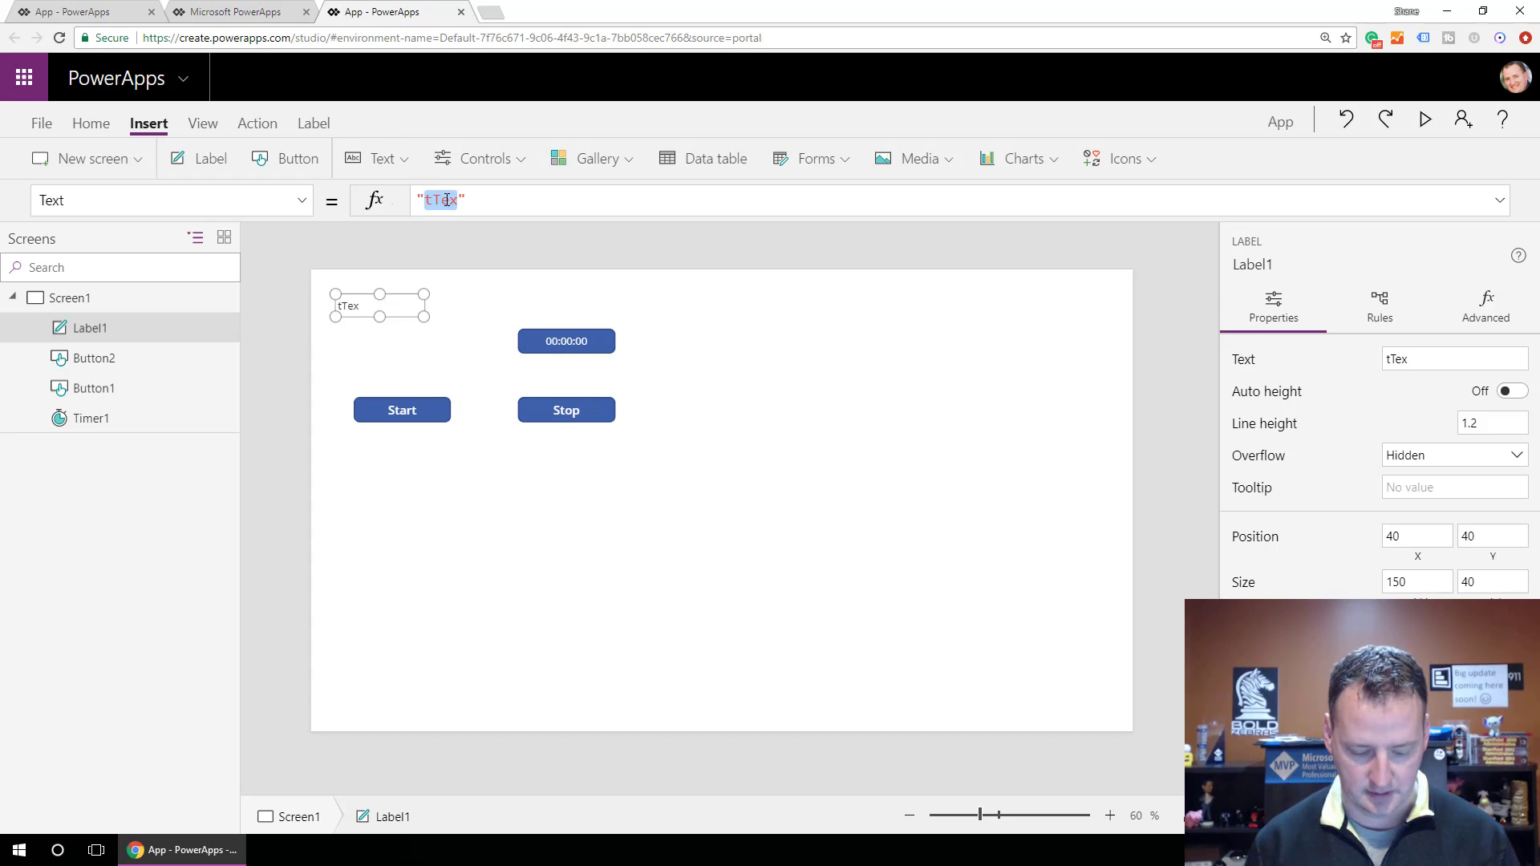
{"action": "type", "text": "er go"}
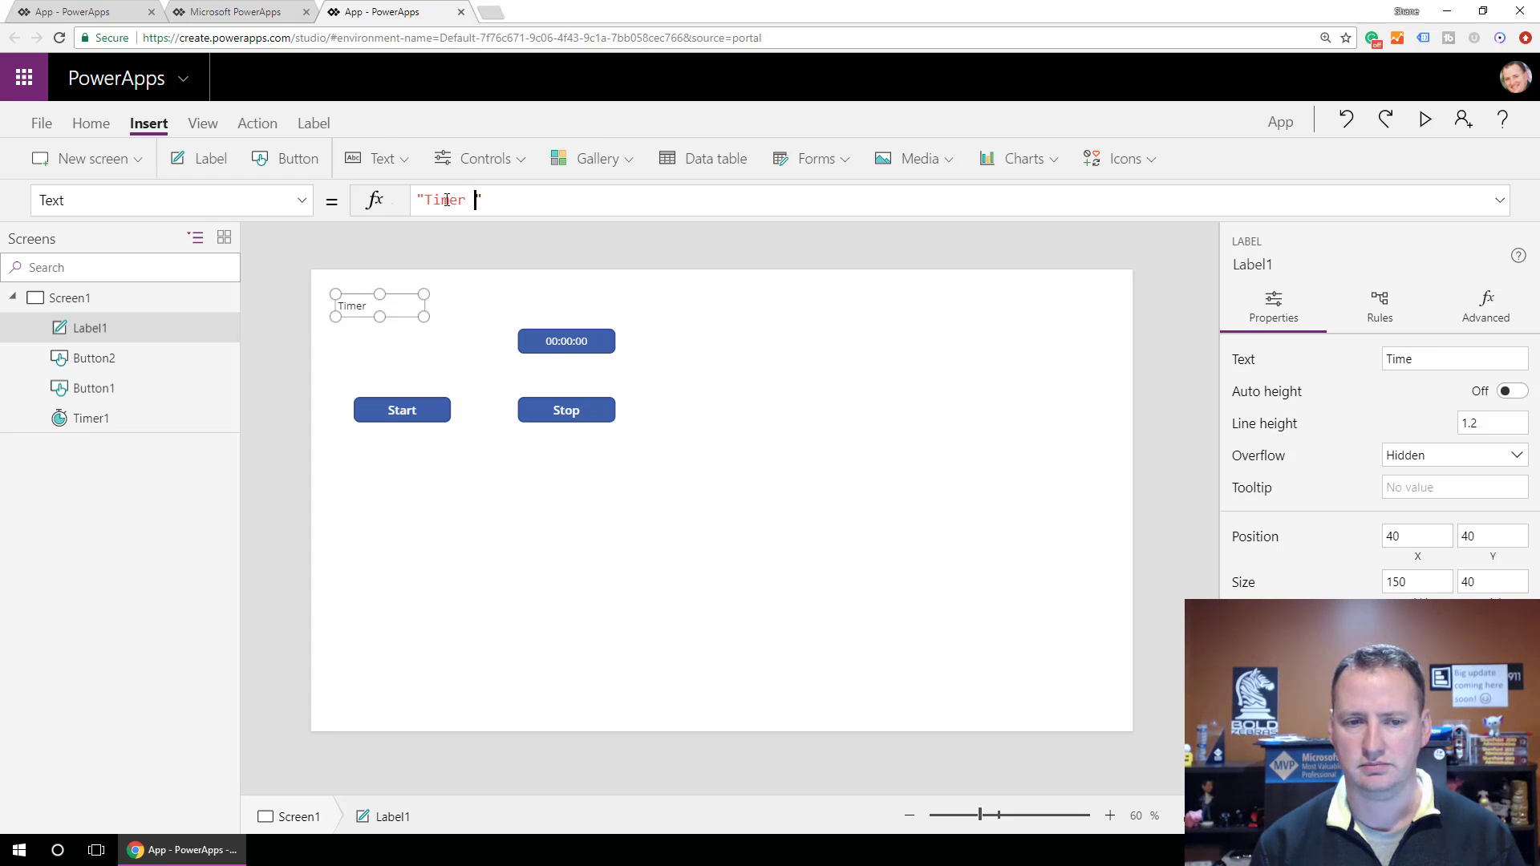
{"action": "type", "text": "? \""}
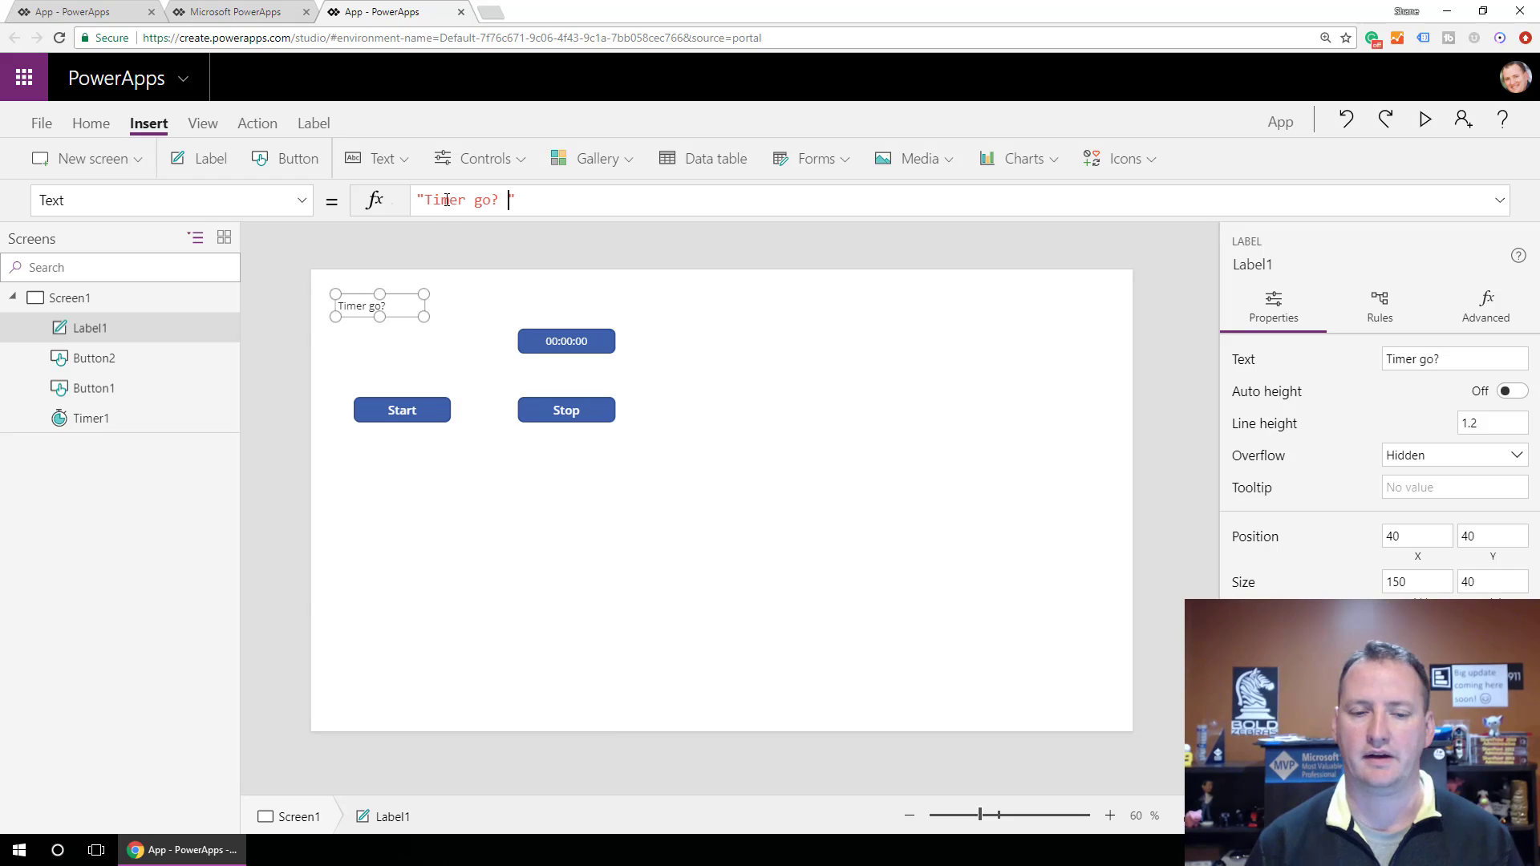
{"action": "type", "text": " & Tim"}
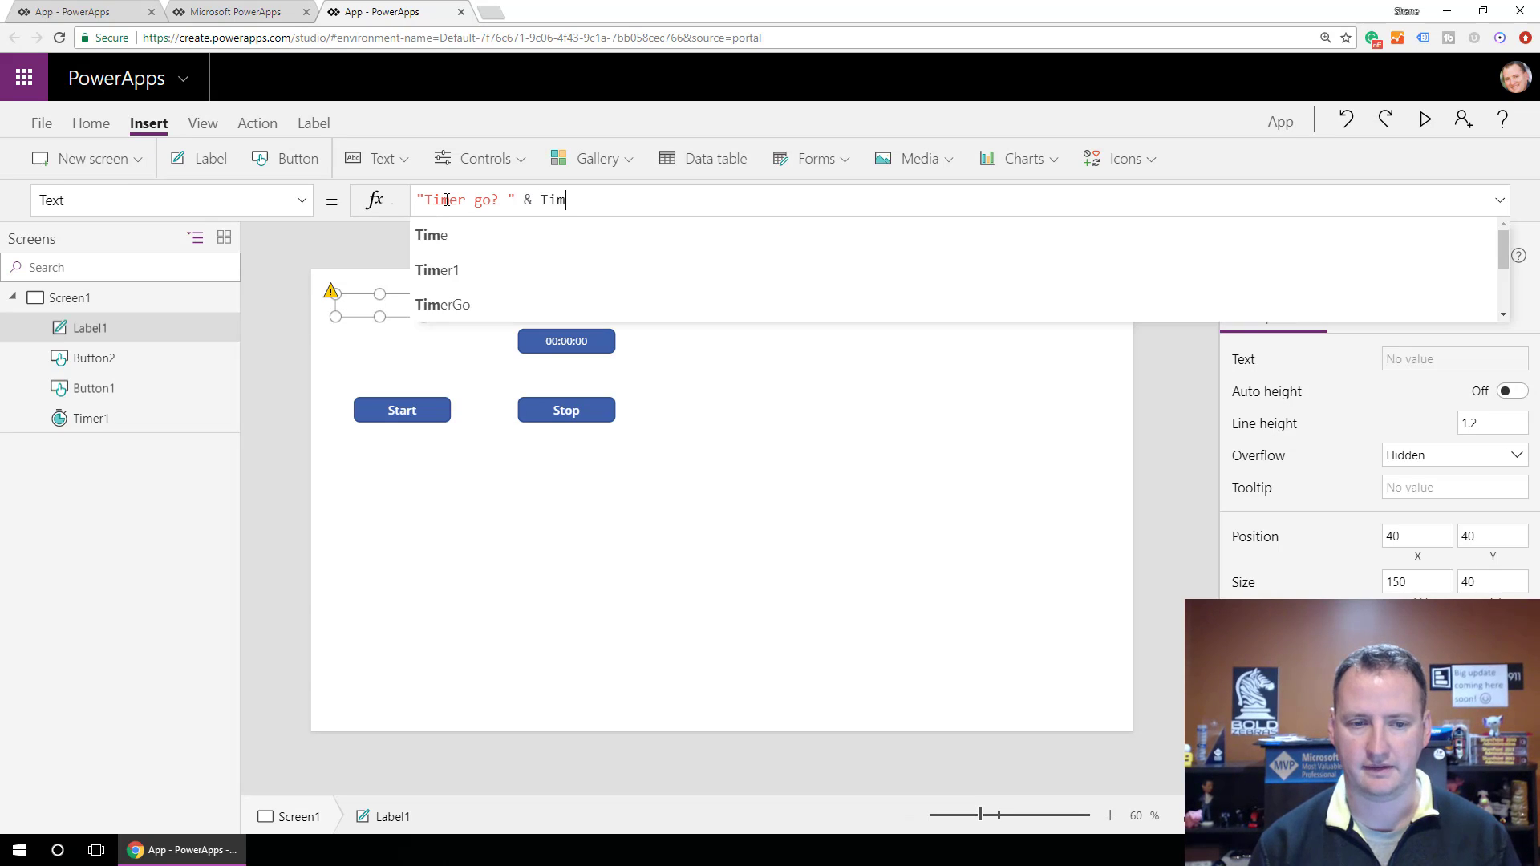
{"action": "type", "text": "erGo"}
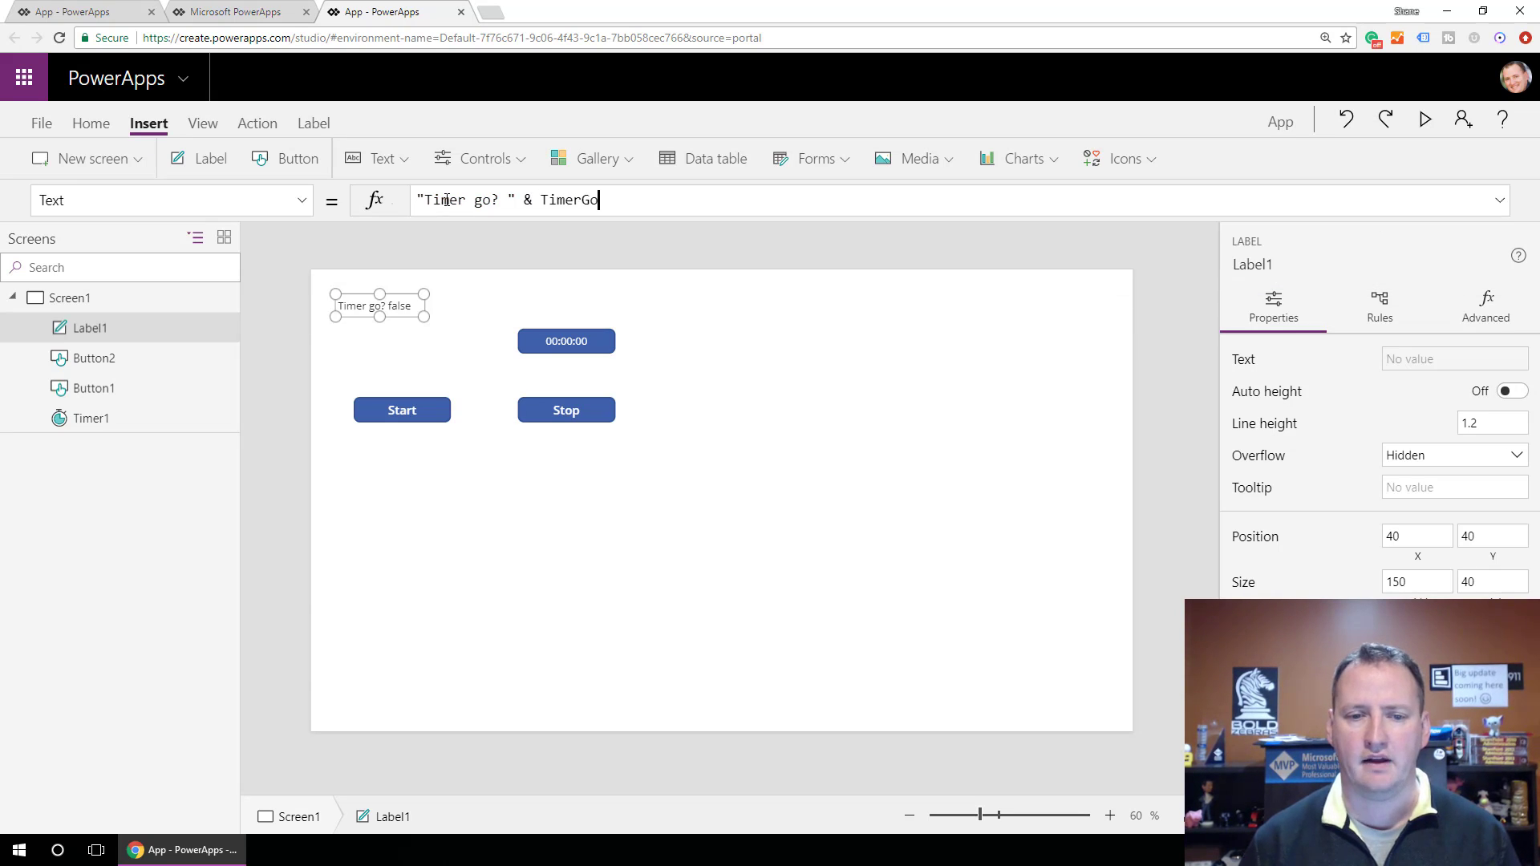
{"action": "left_click", "coordinate": [680, 365]}
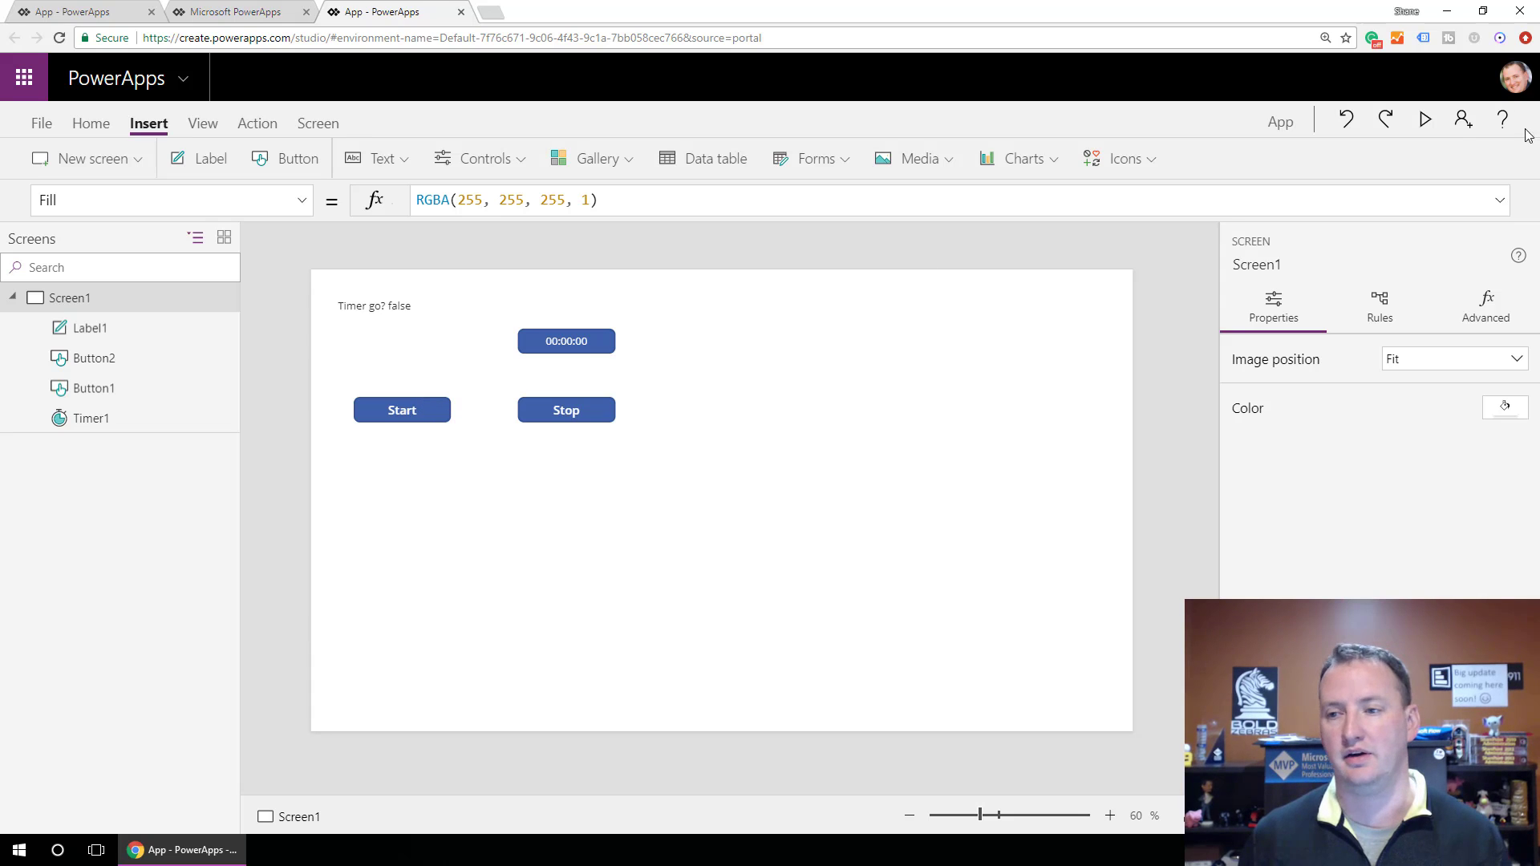
Step: Preview the app, start the timer to check the TimerGo label, and exit the preview while TimerGo is still true
{"action": "left_click", "coordinate": [1426, 119]}
{"action": "left_click", "coordinate": [285, 282]}
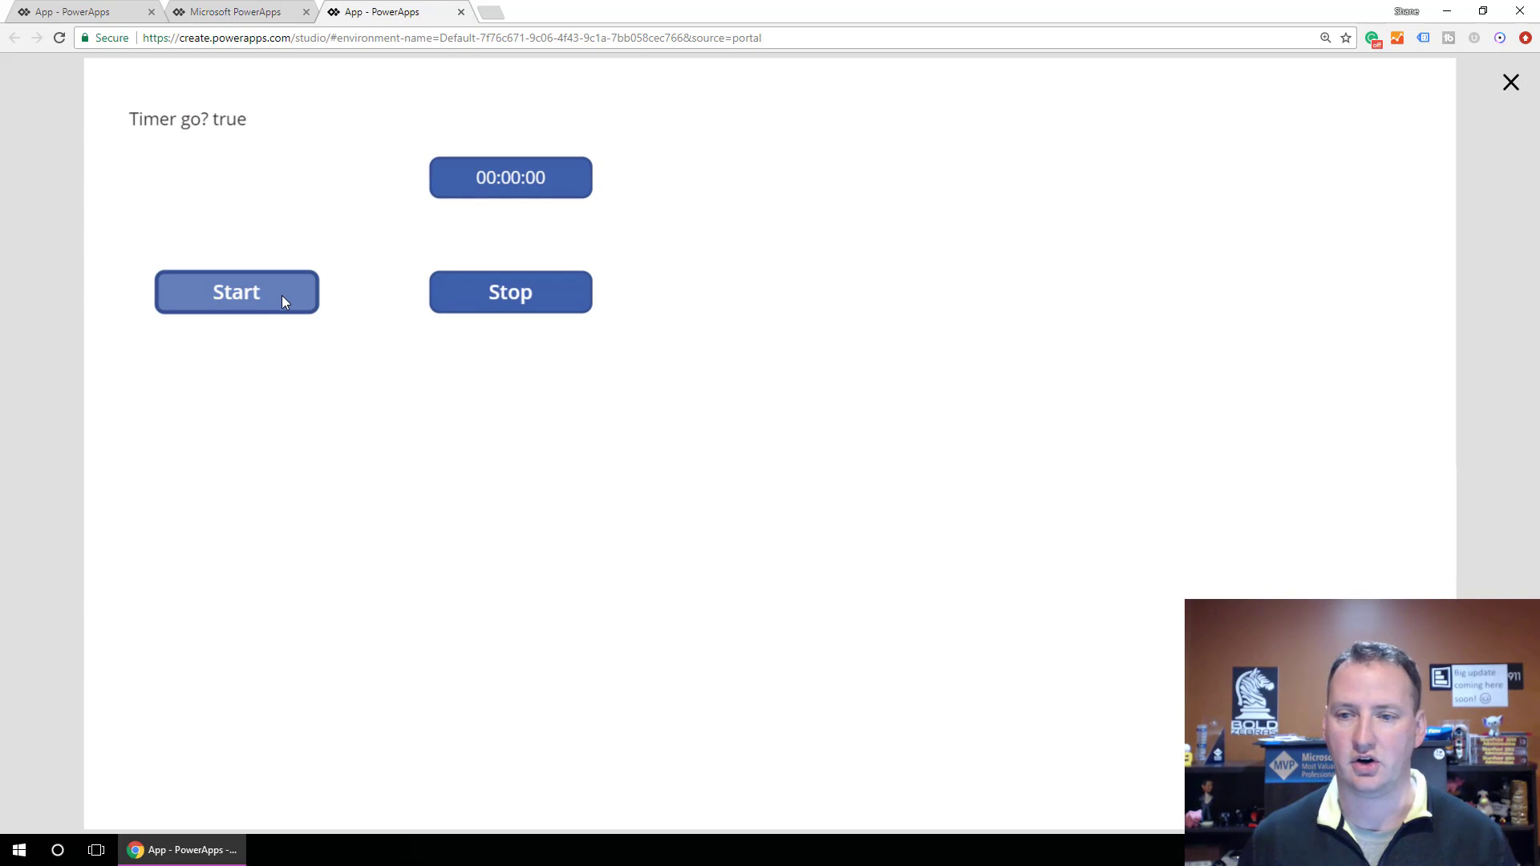
{"action": "left_click", "coordinate": [1510, 81]}
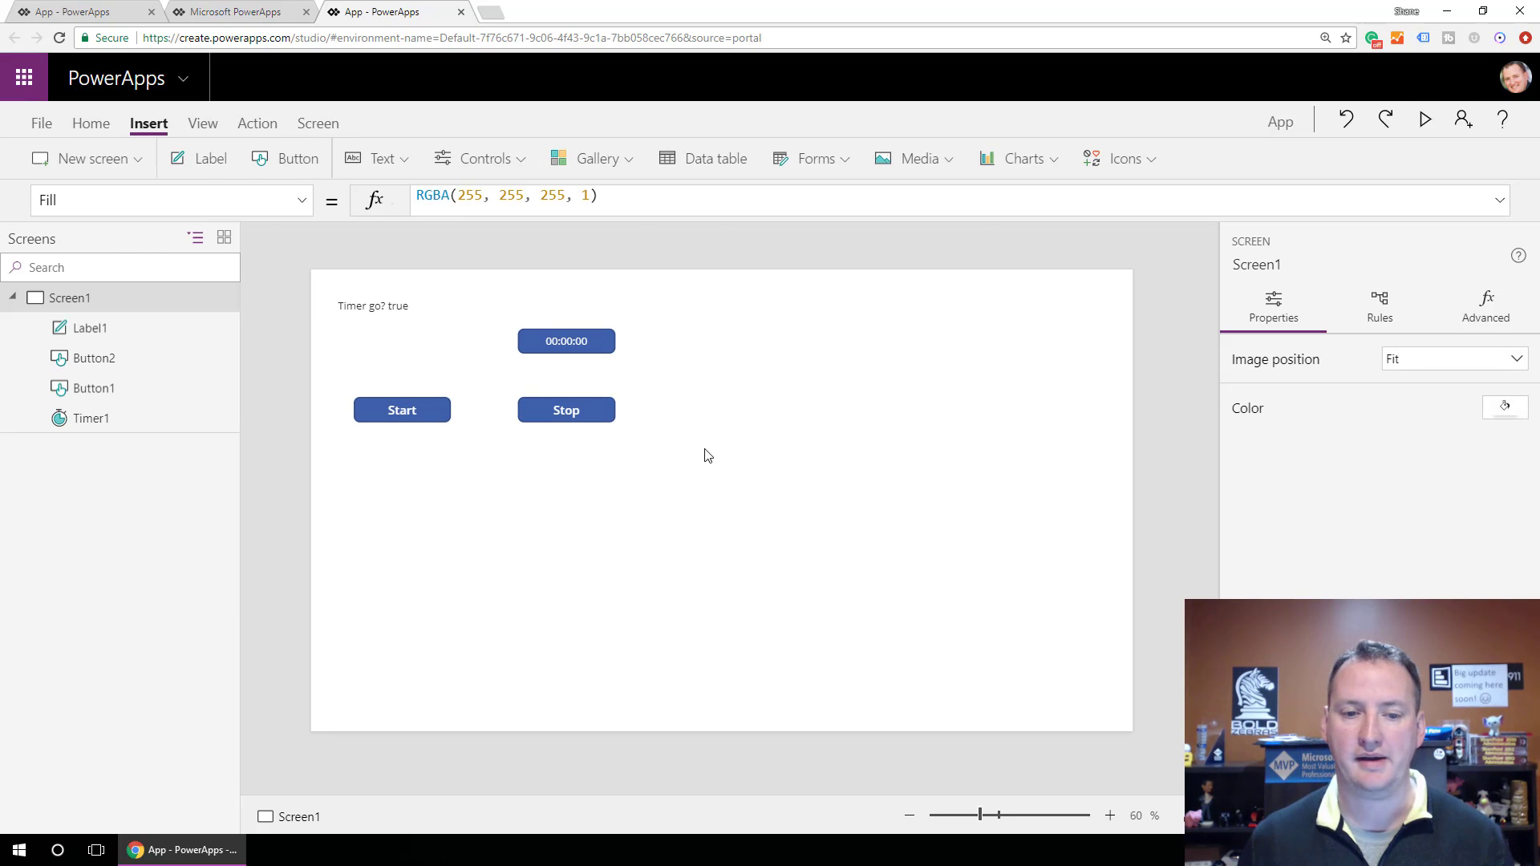
Step: Reopen the preview and test Start while TimerGo is already true, then Stop, Start and Stop again before closing the preview
{"action": "left_click", "coordinate": [1425, 119]}
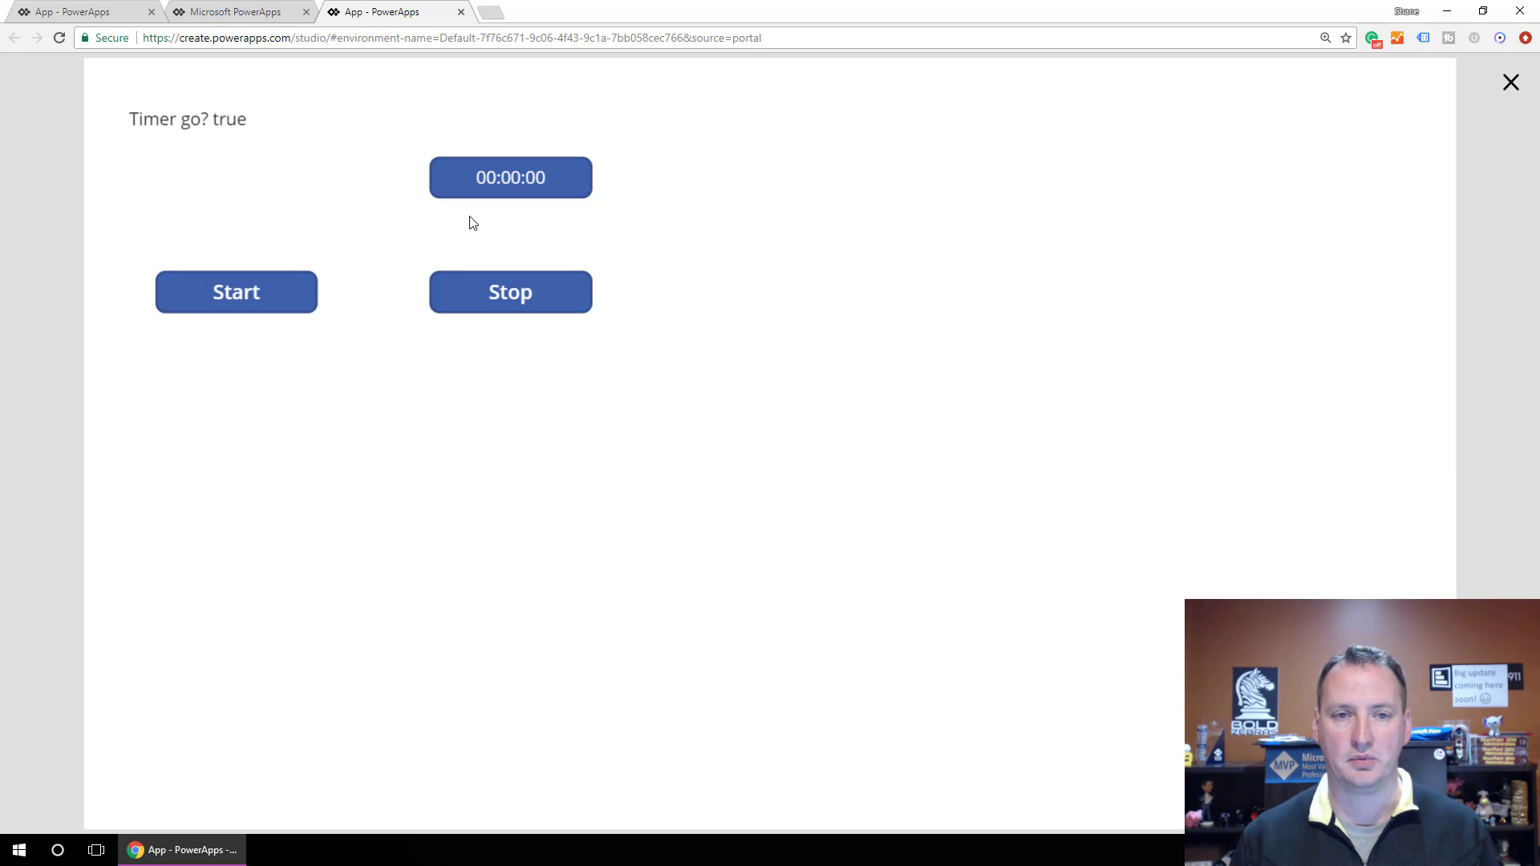
{"action": "left_click", "coordinate": [278, 301]}
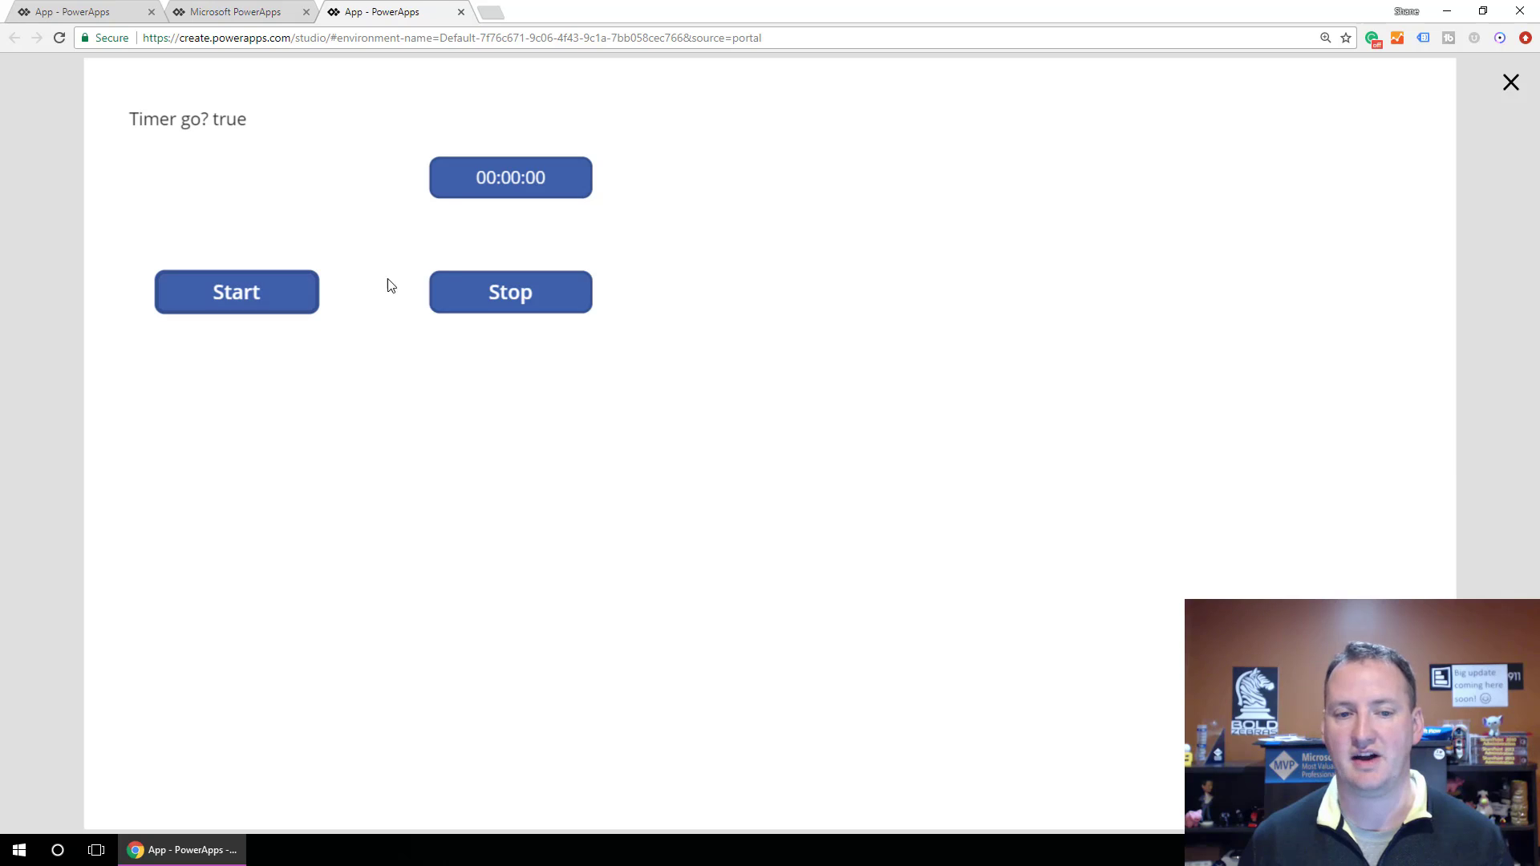
{"action": "left_click", "coordinate": [552, 290]}
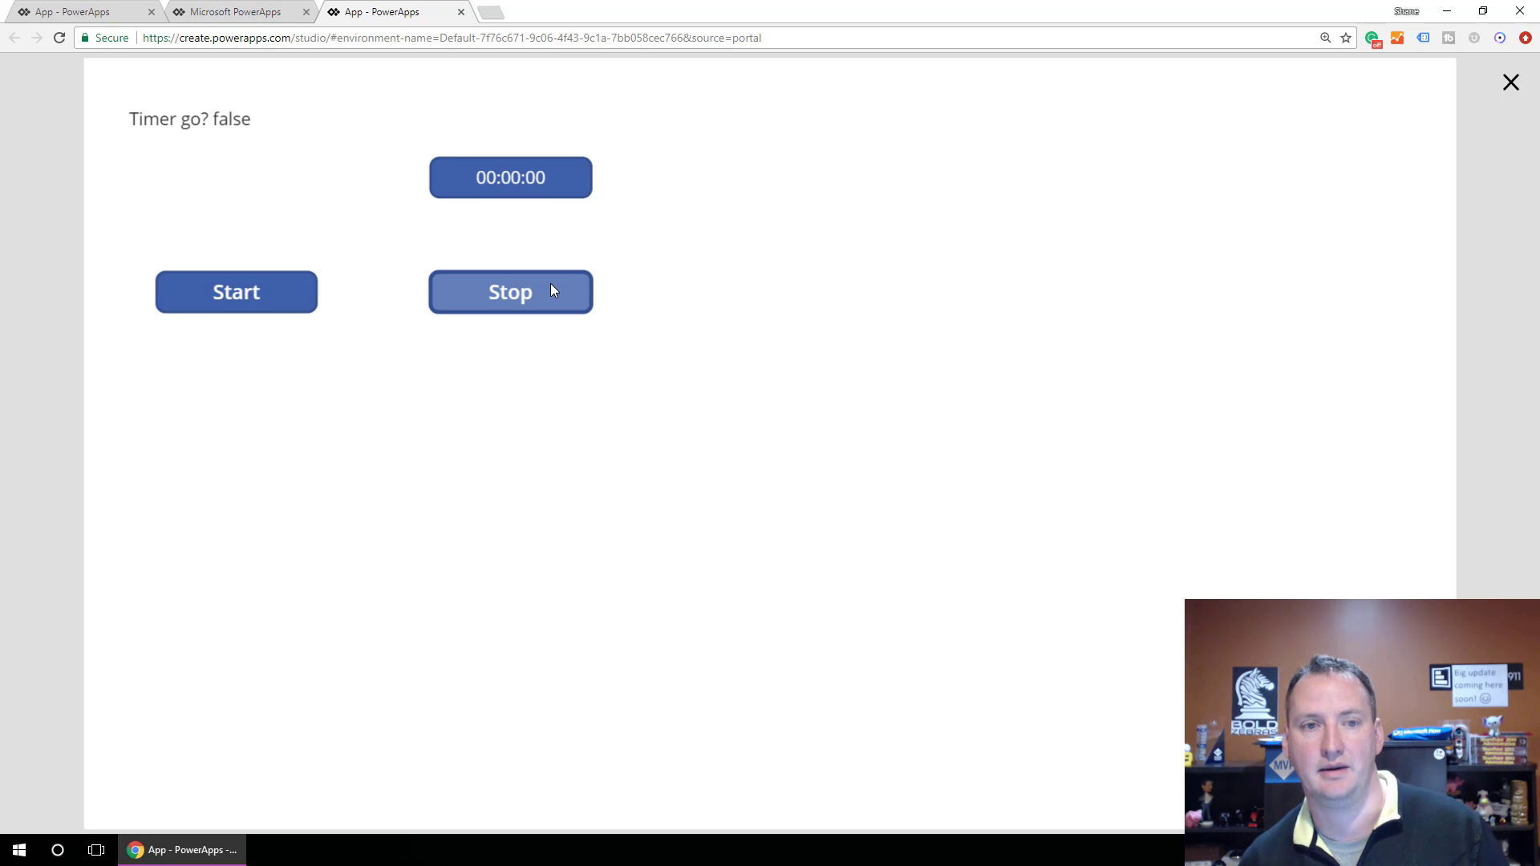
{"action": "left_click", "coordinate": [286, 301]}
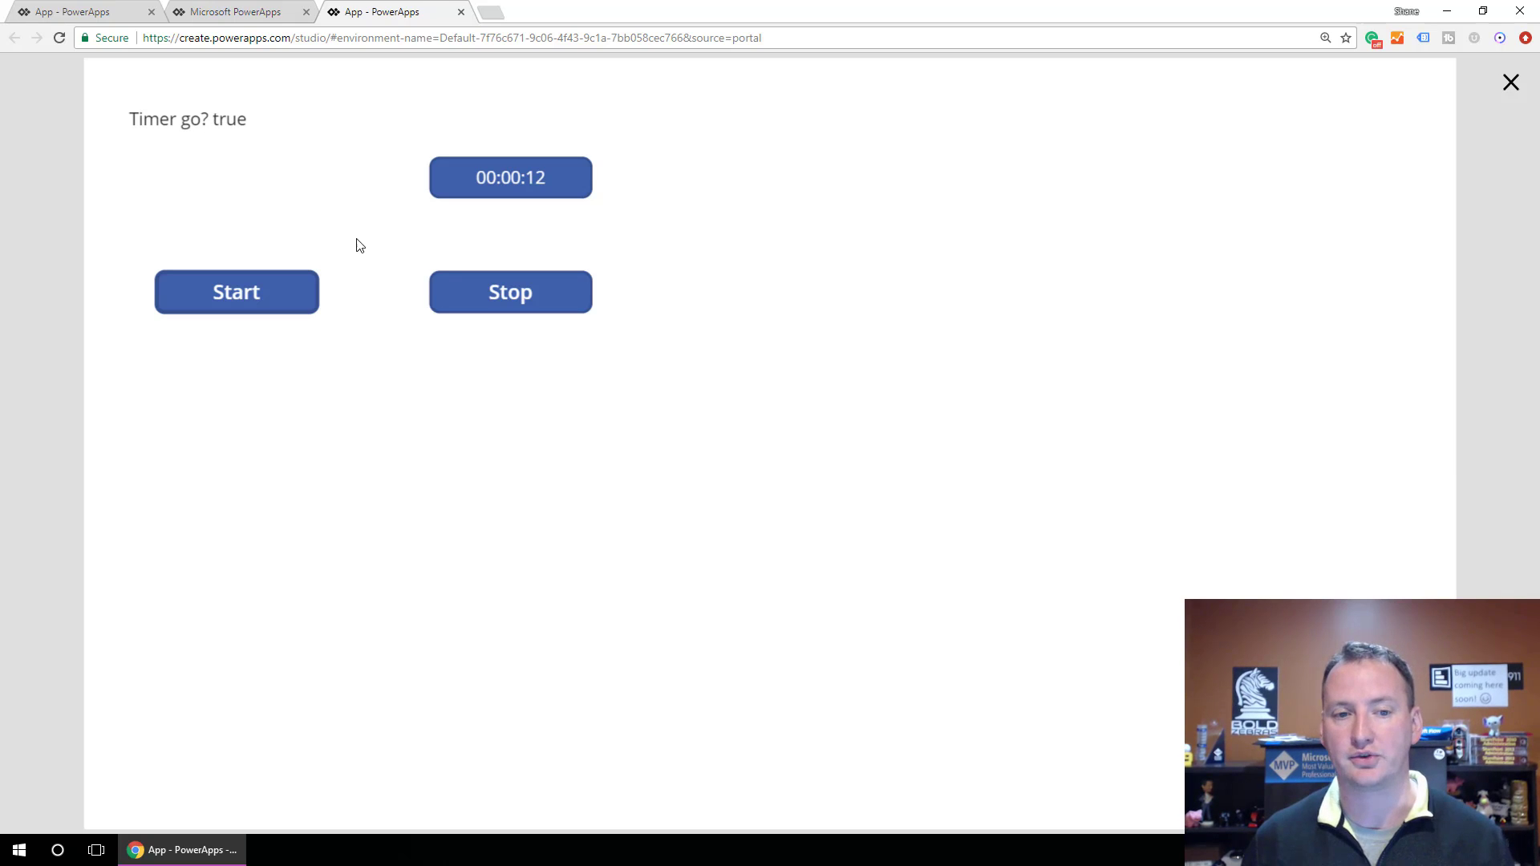
{"action": "left_click", "coordinate": [469, 296]}
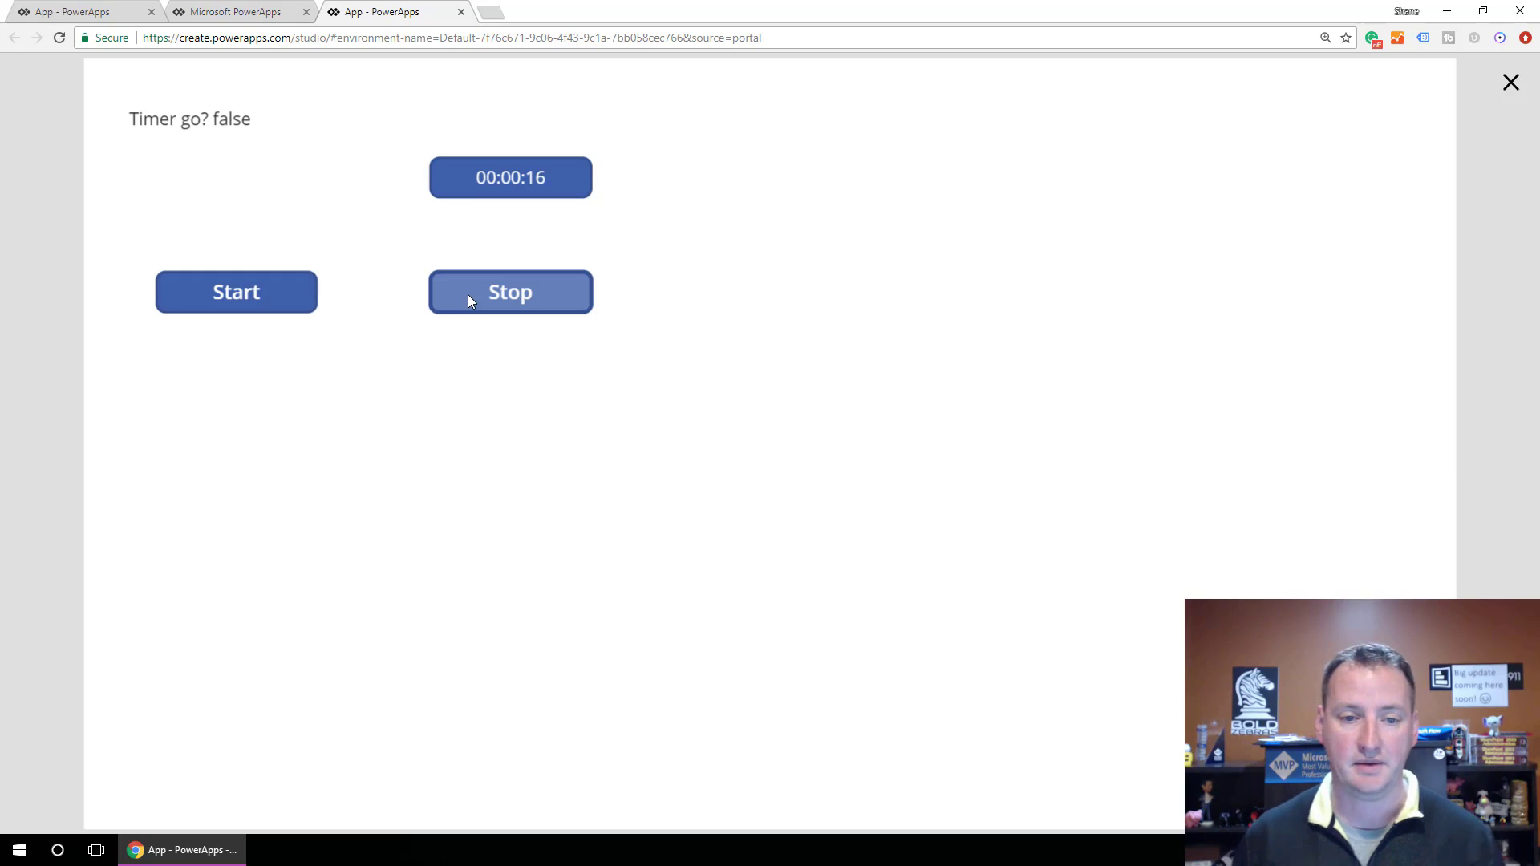
{"action": "left_click", "coordinate": [1511, 82]}
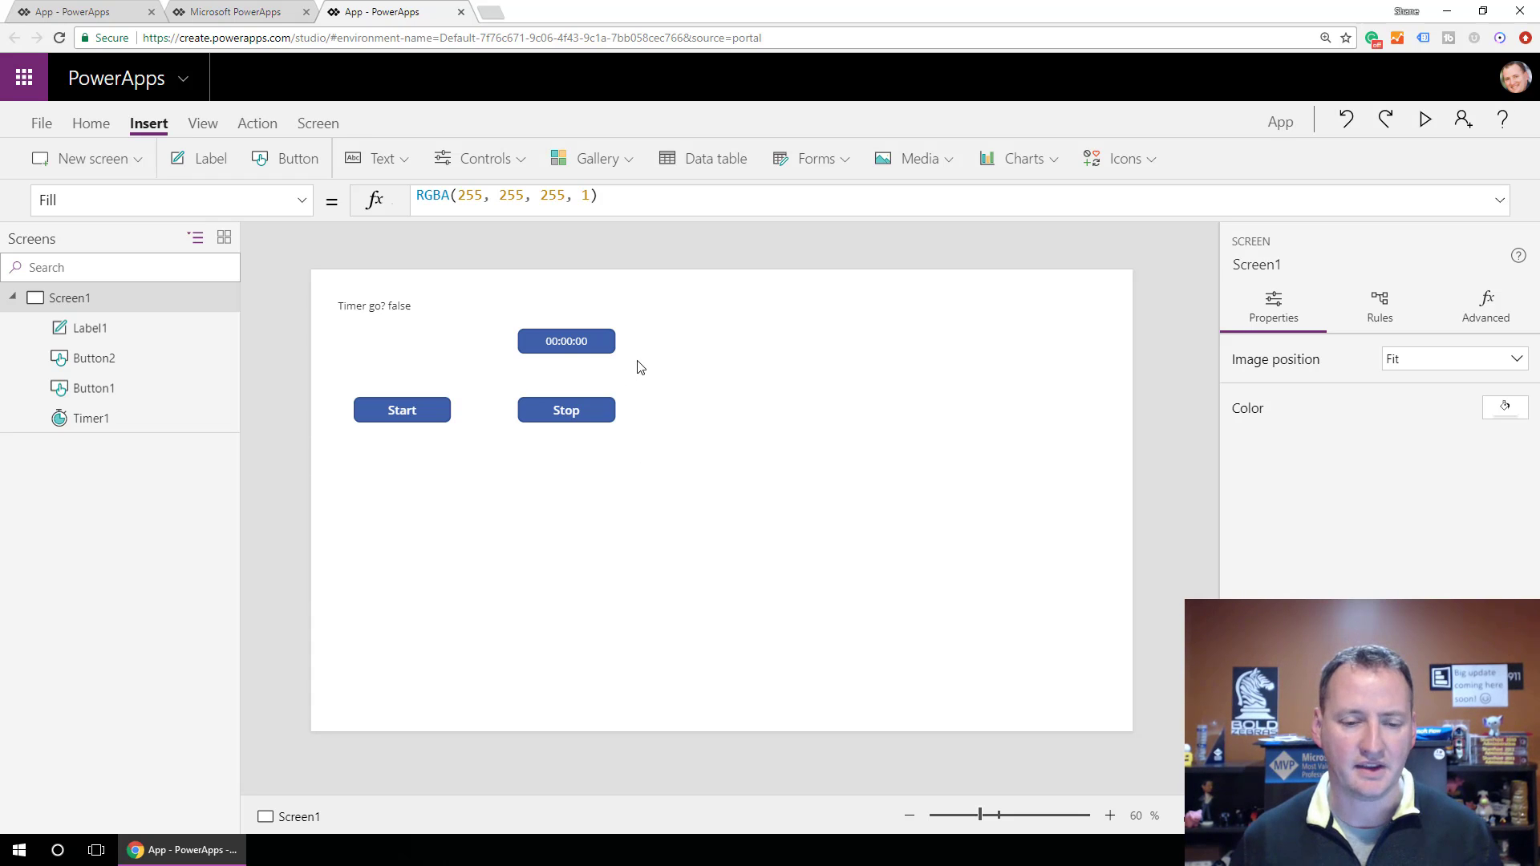
Step: Insert a button below Start and Stop at about X 201, Y 297 and label it "Reset"
{"action": "left_click", "coordinate": [300, 162]}
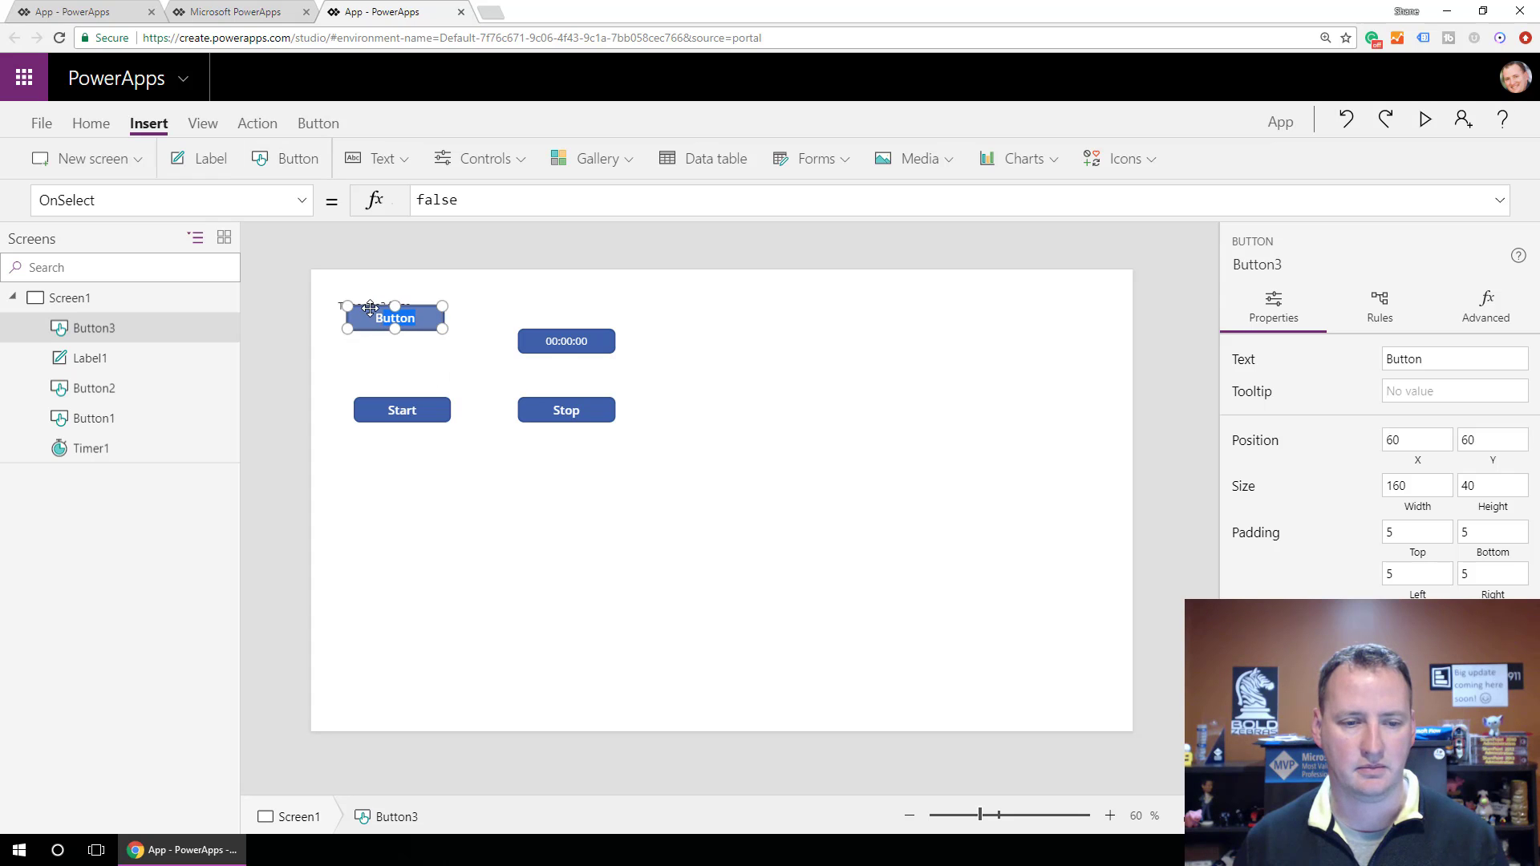
{"action": "left_click_drag", "start_coordinate": [388, 319], "coordinate": [474, 464]}
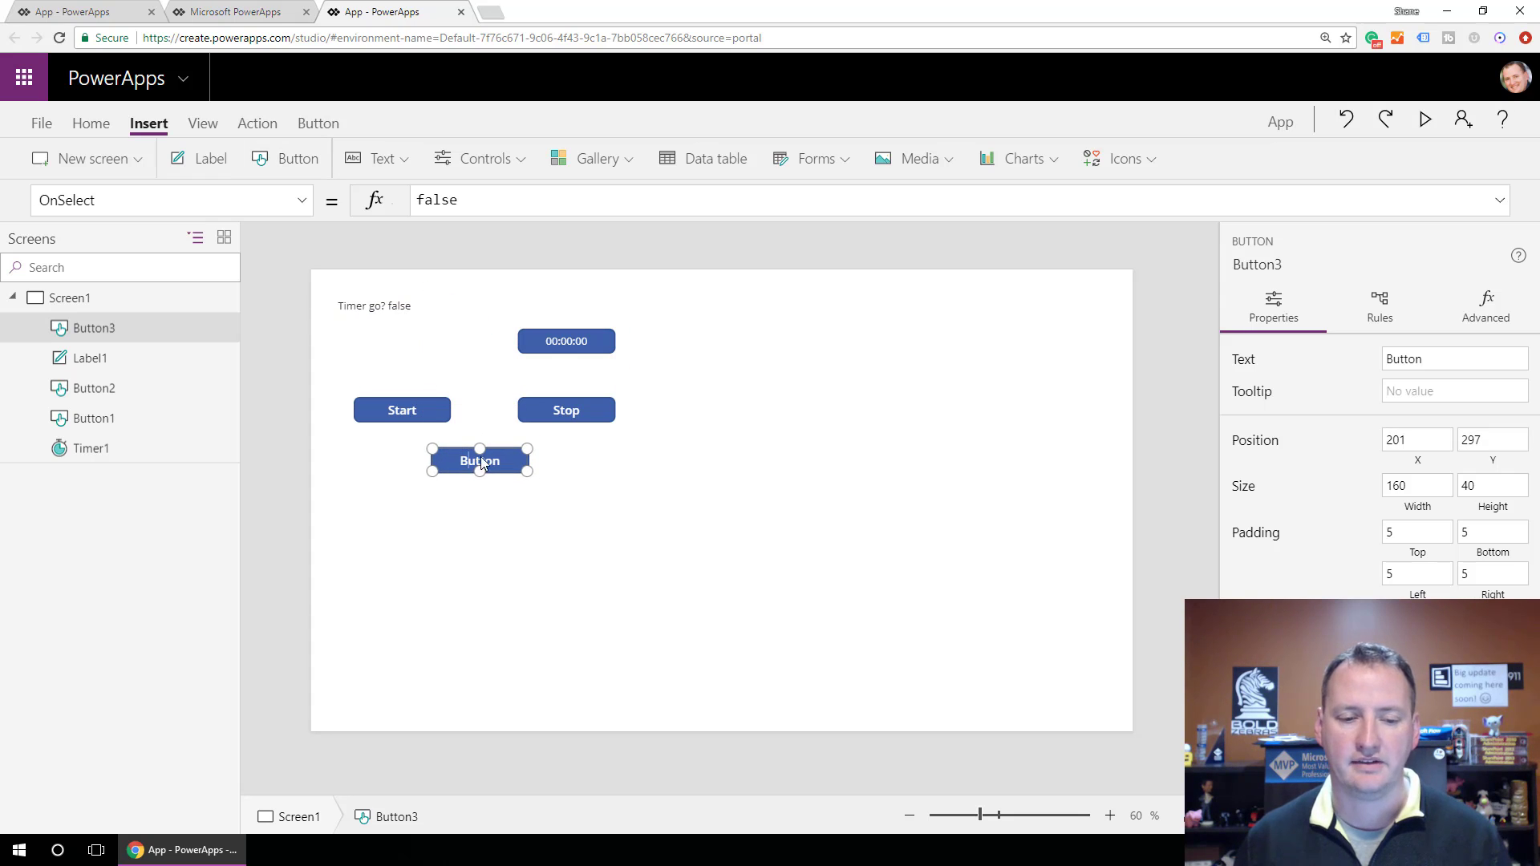
{"action": "double_click", "coordinate": [486, 459]}
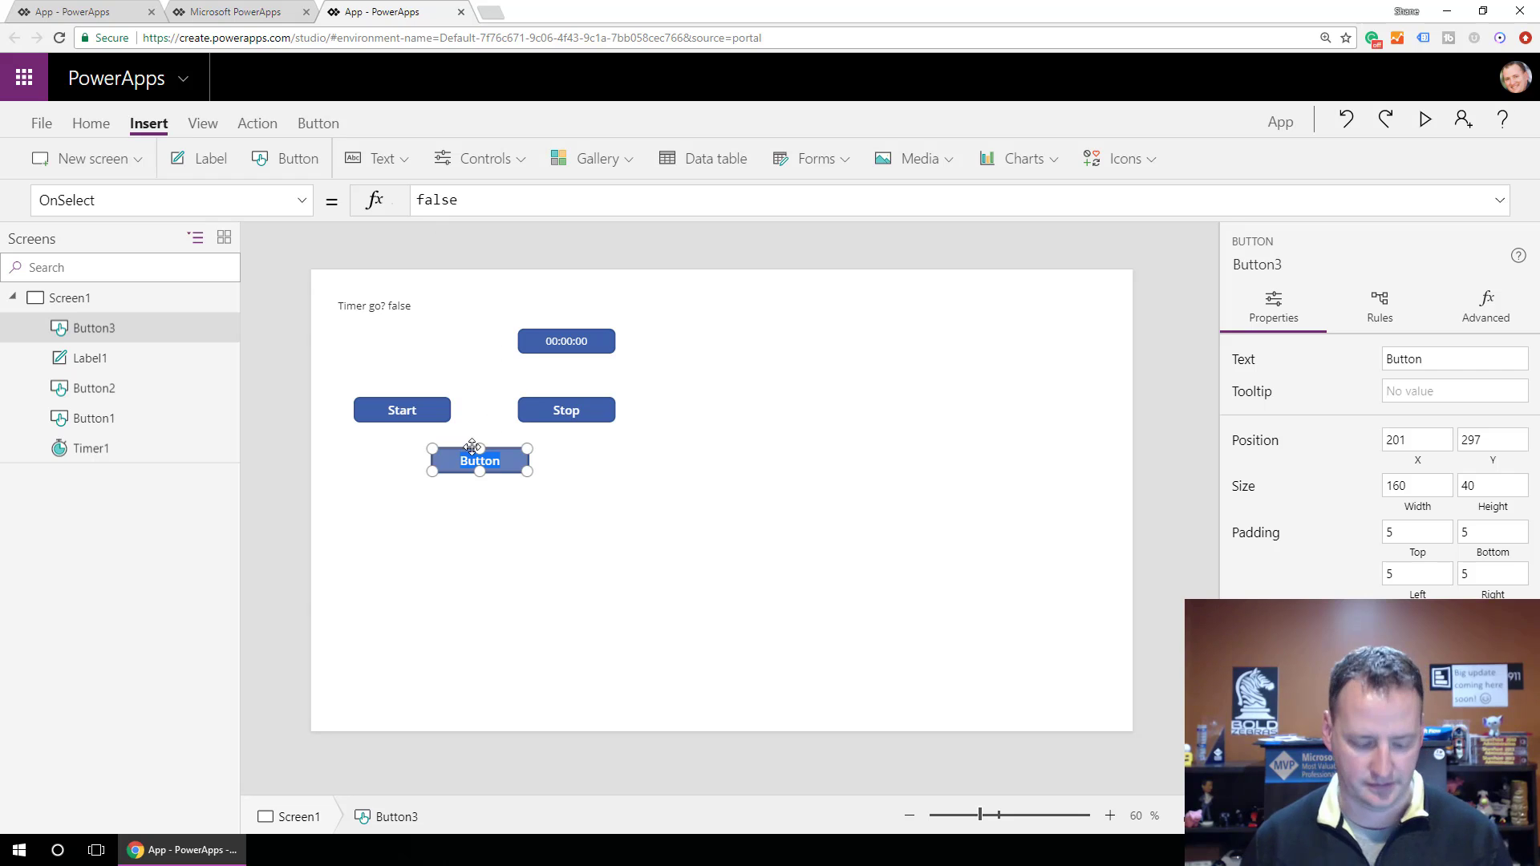
{"action": "type", "text": "Reset"}
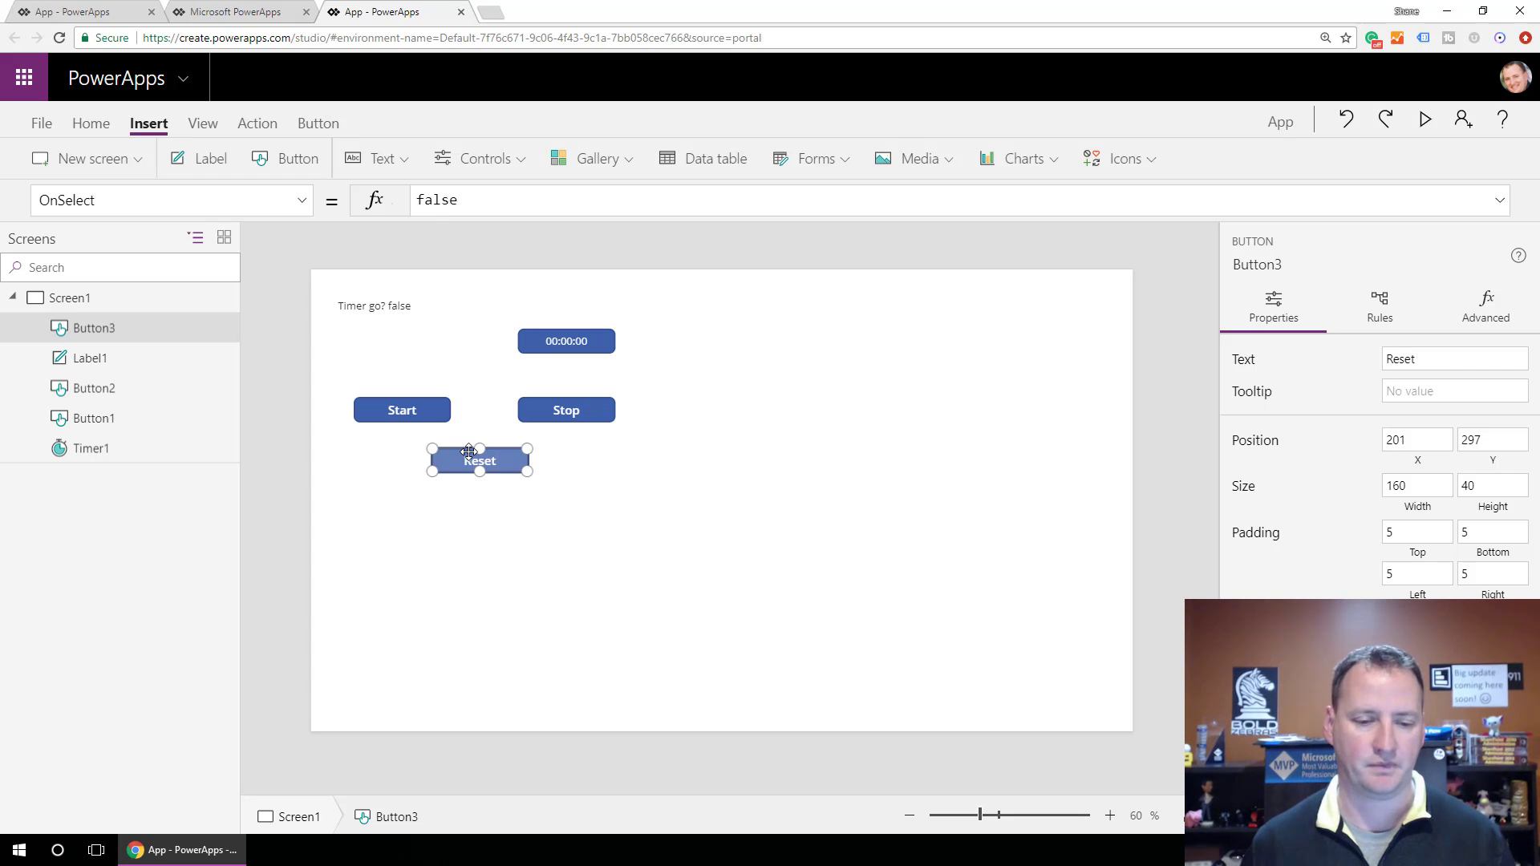
{"action": "left_click", "coordinate": [571, 492]}
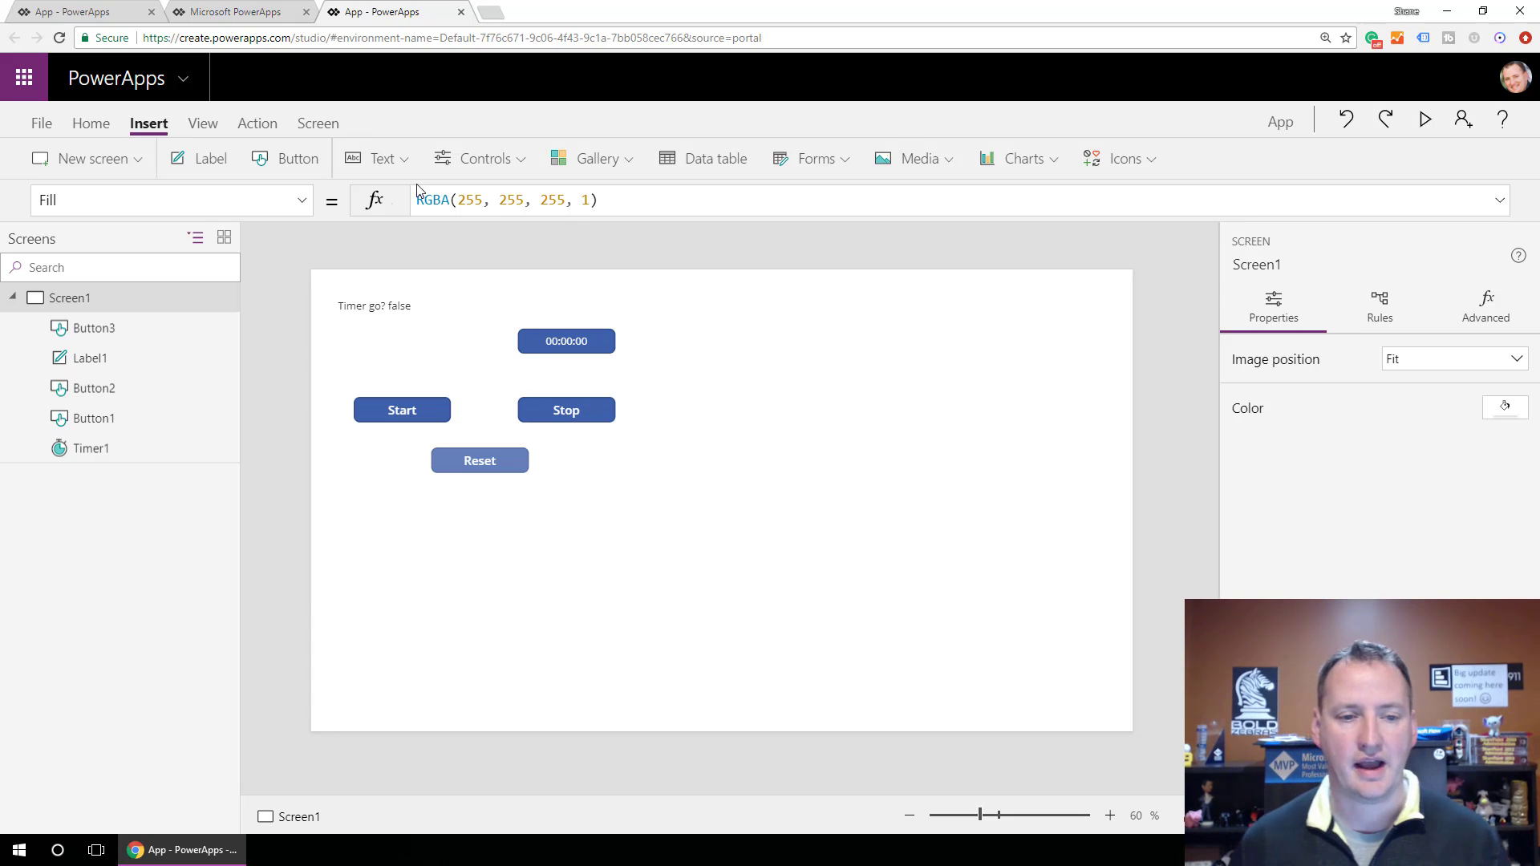
Step: Display the formula of the timer's Reset property
{"action": "left_click", "coordinate": [532, 347]}
{"action": "left_click", "coordinate": [311, 205]}
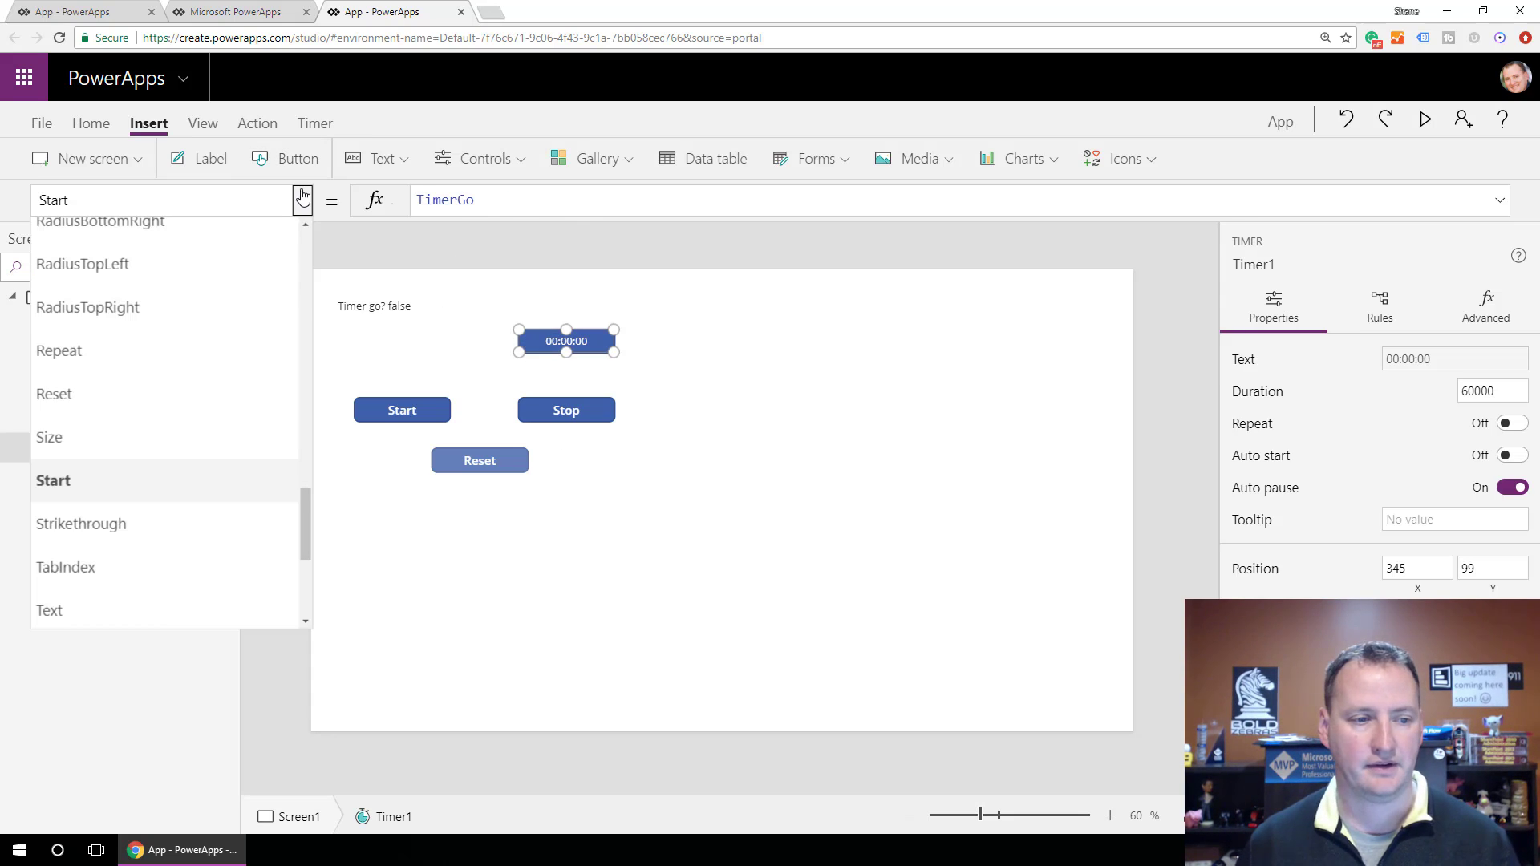
{"action": "left_click", "coordinate": [158, 398]}
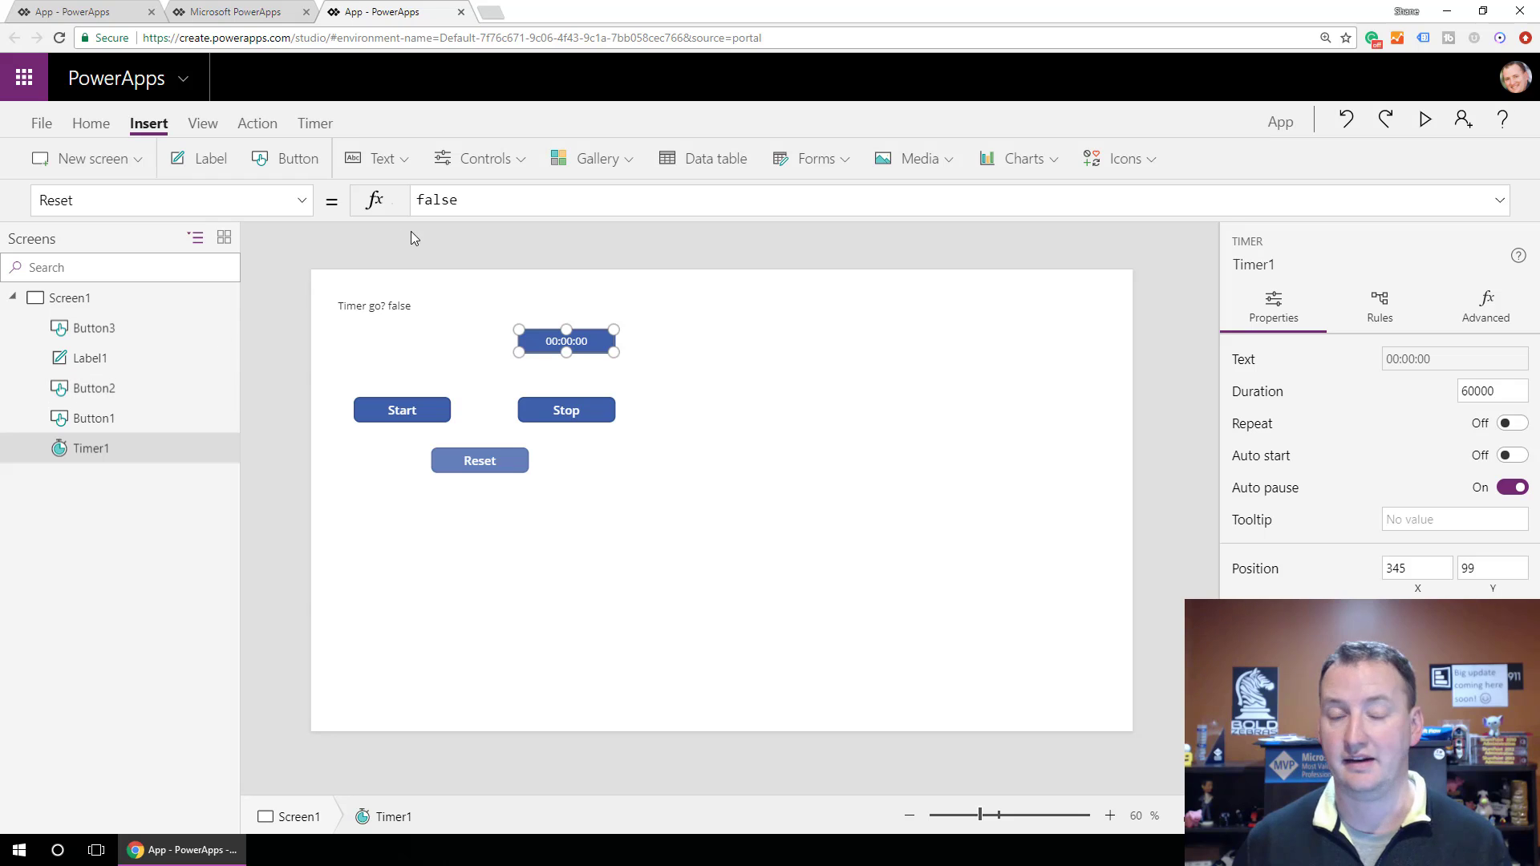
Step: Set the Reset button's OnSelect formula to UpdateContext({ResetPlease: true})
{"action": "left_click", "coordinate": [514, 461]}
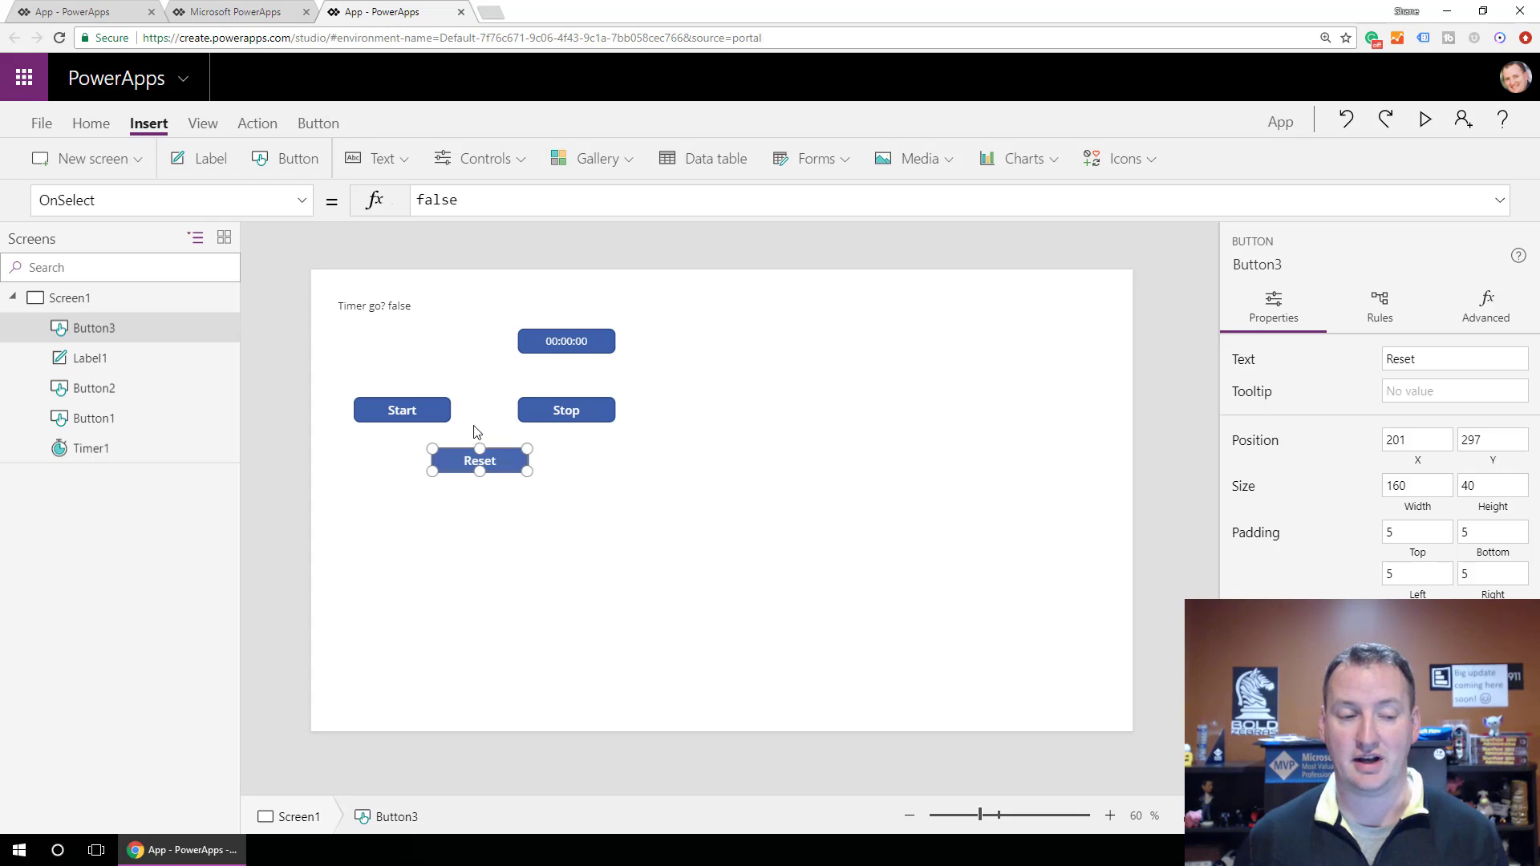
{"action": "double_click", "coordinate": [446, 199]}
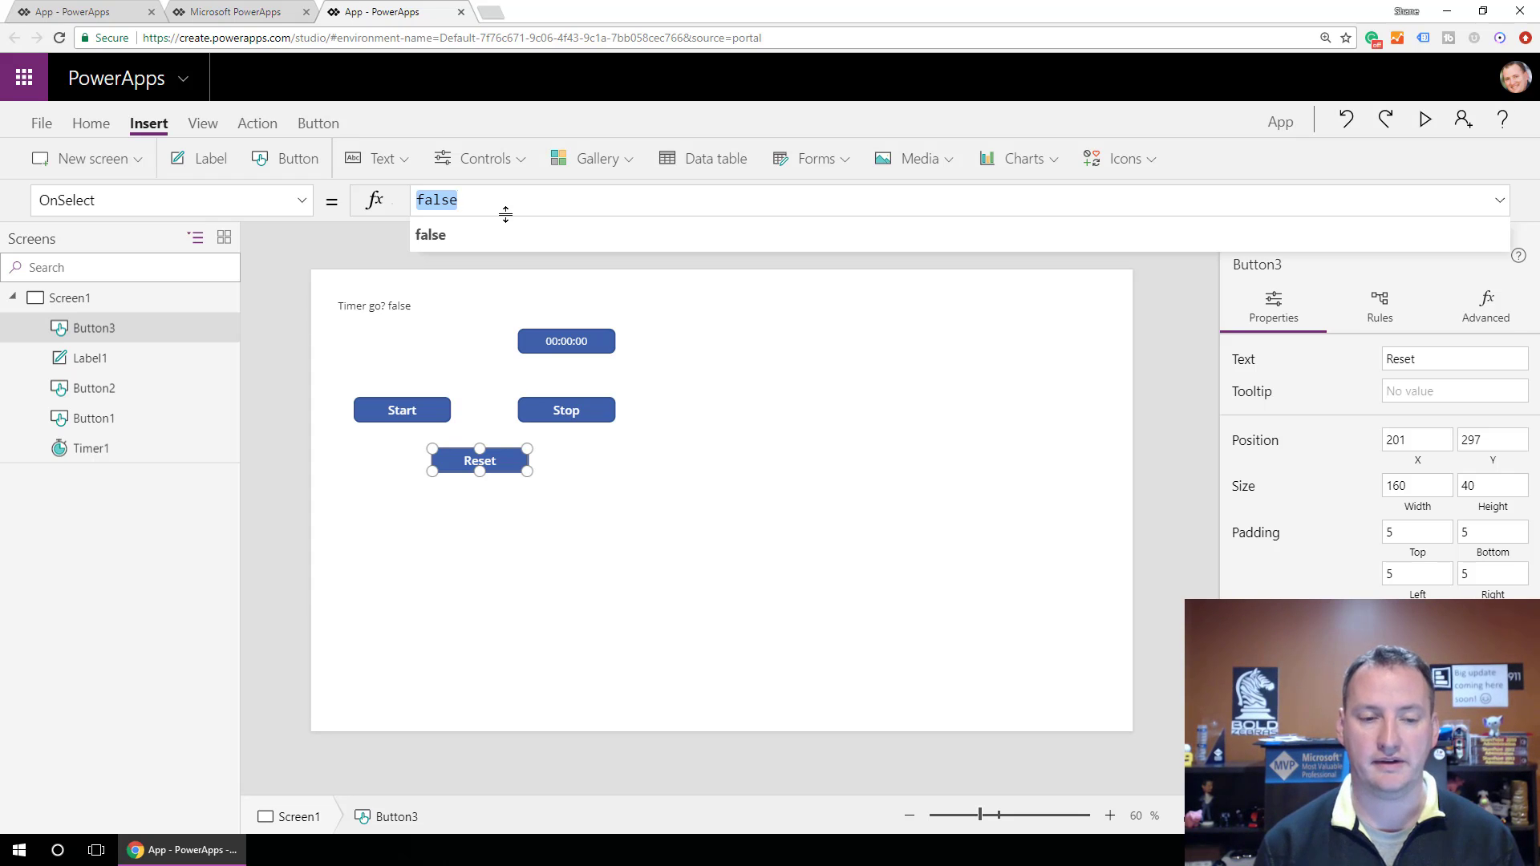
{"action": "type", "text": "UpdateContext("}
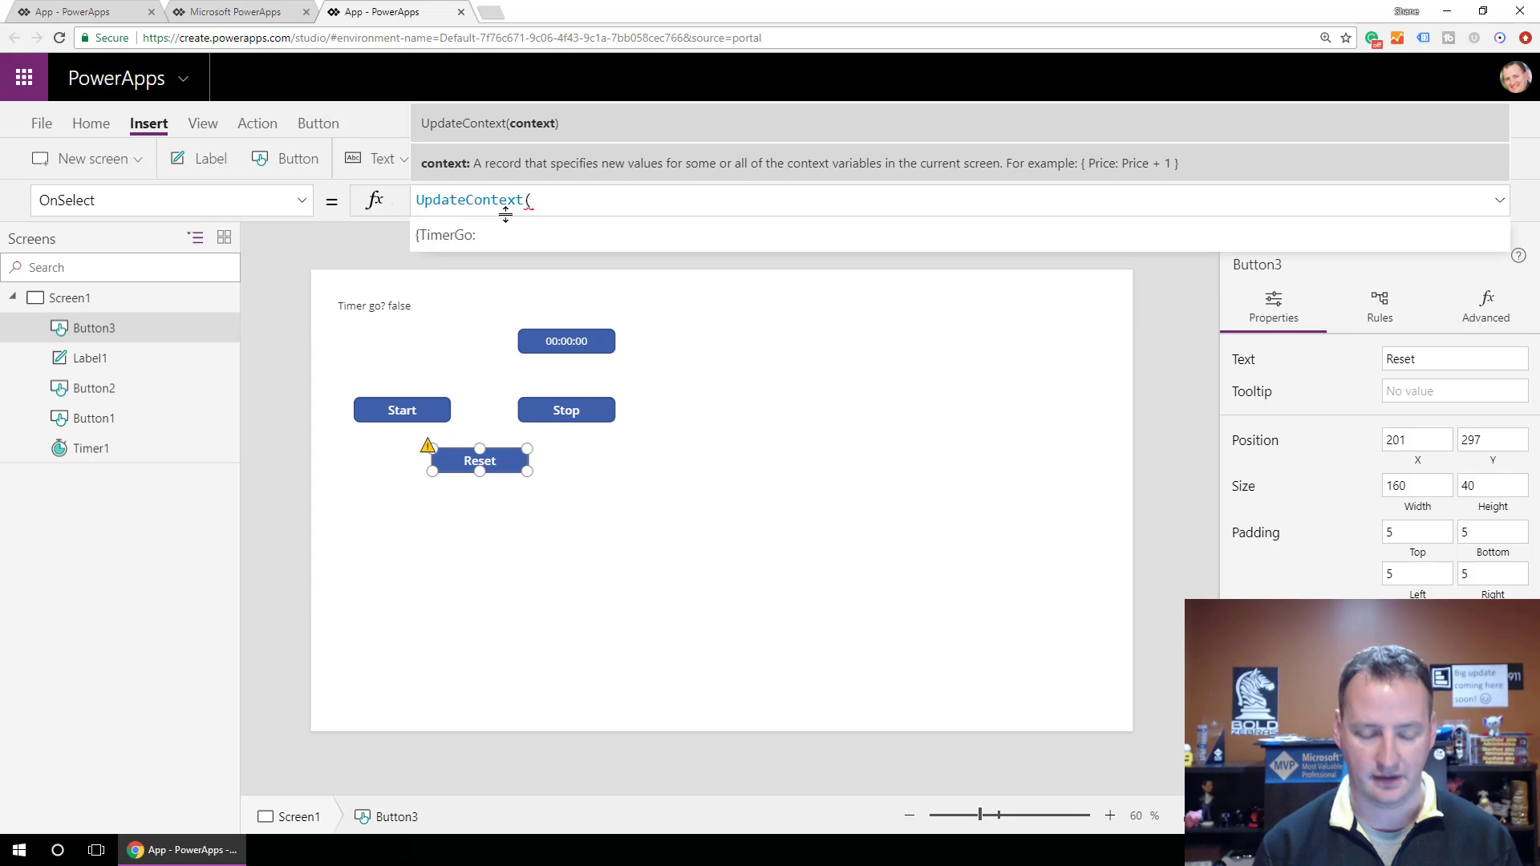
{"action": "type", "text": "Re"}
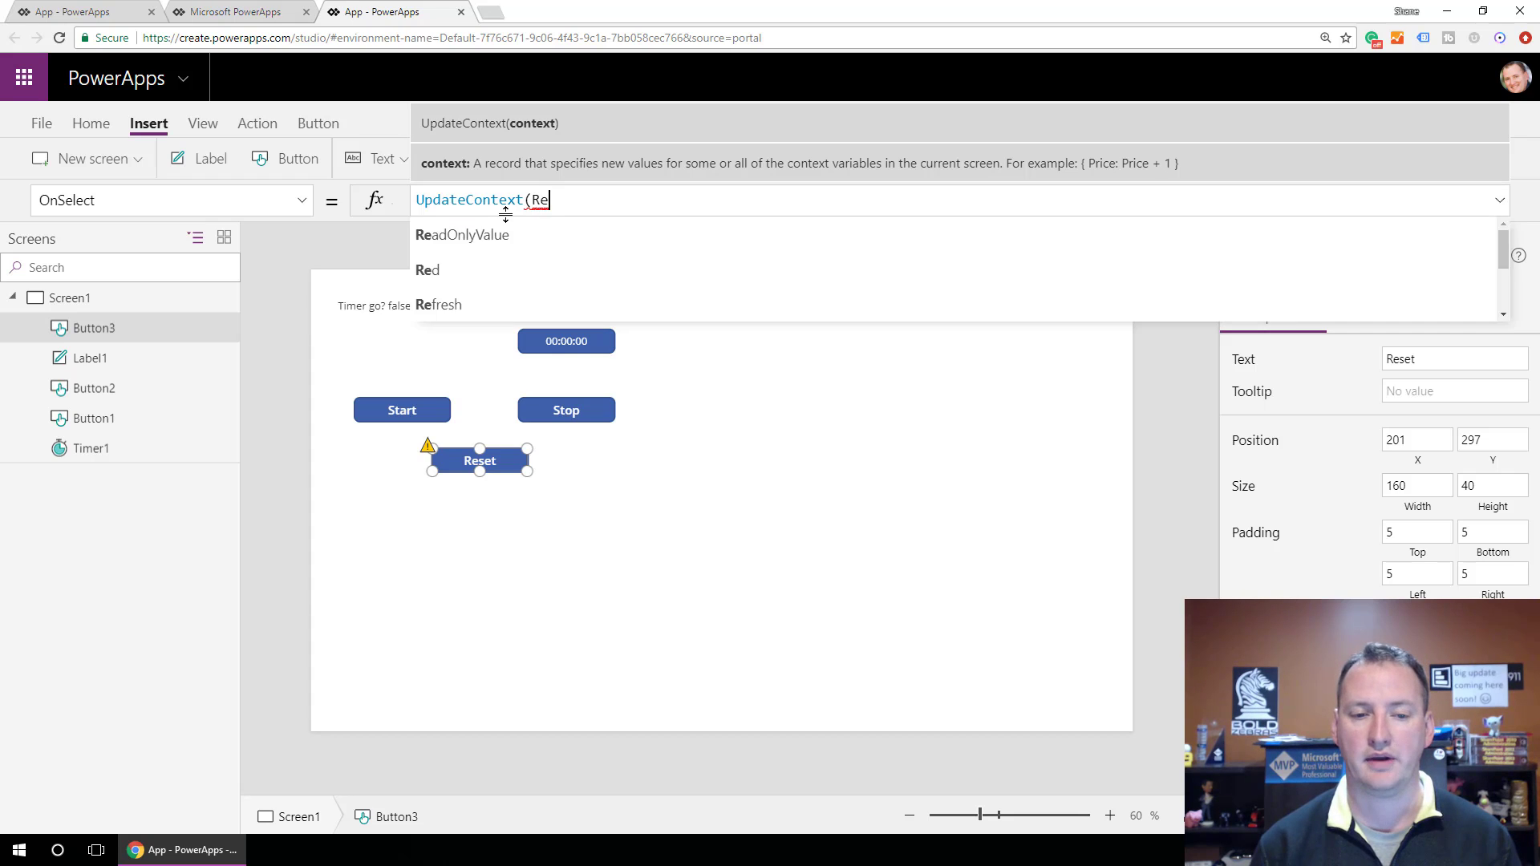
{"action": "type", "text": "setPleas"}
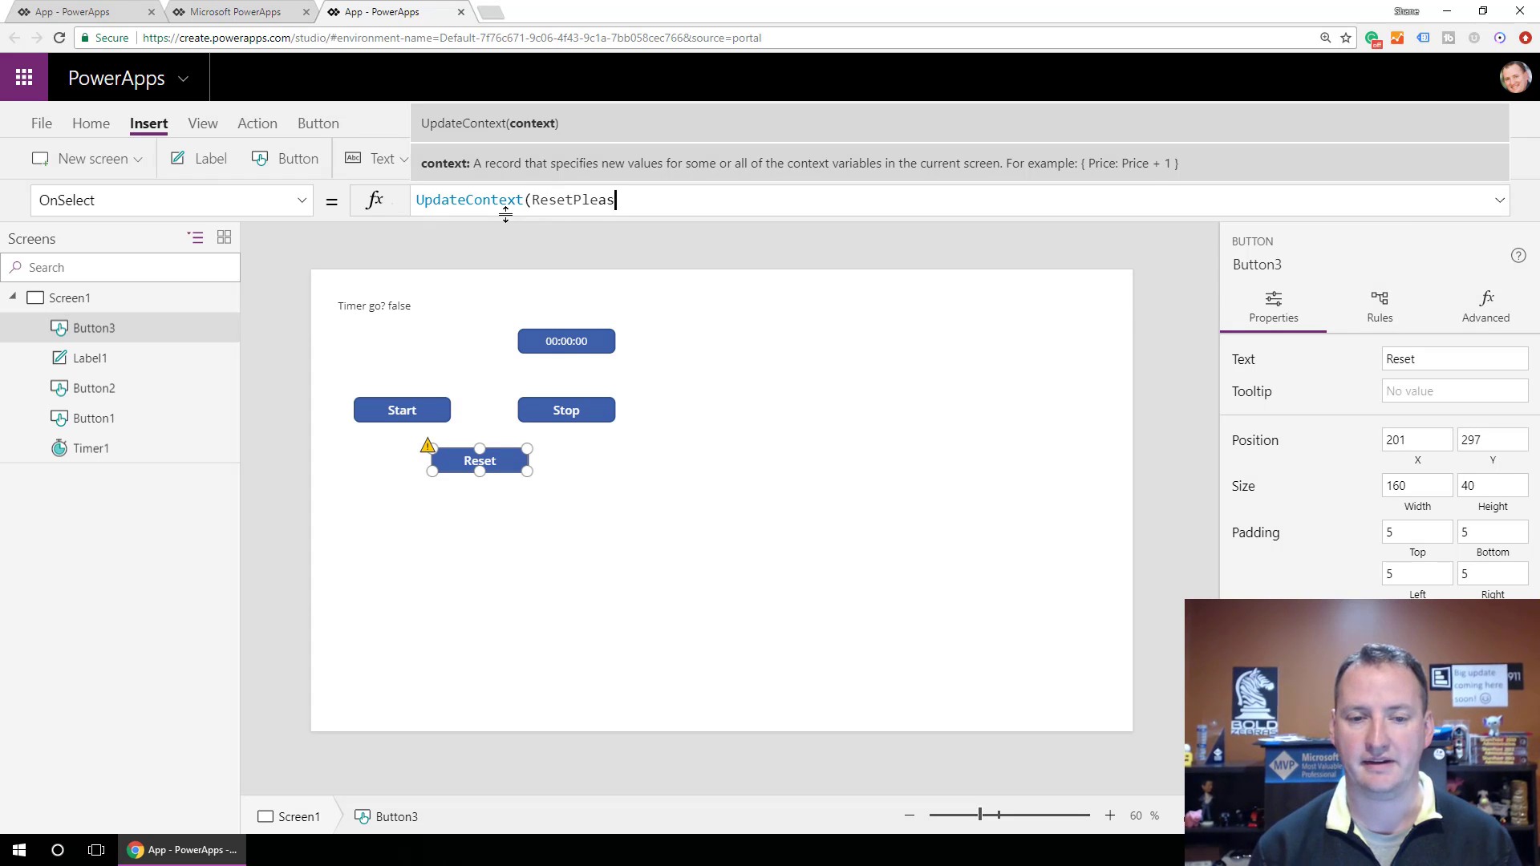
{"action": "type", "text": "e: true"}
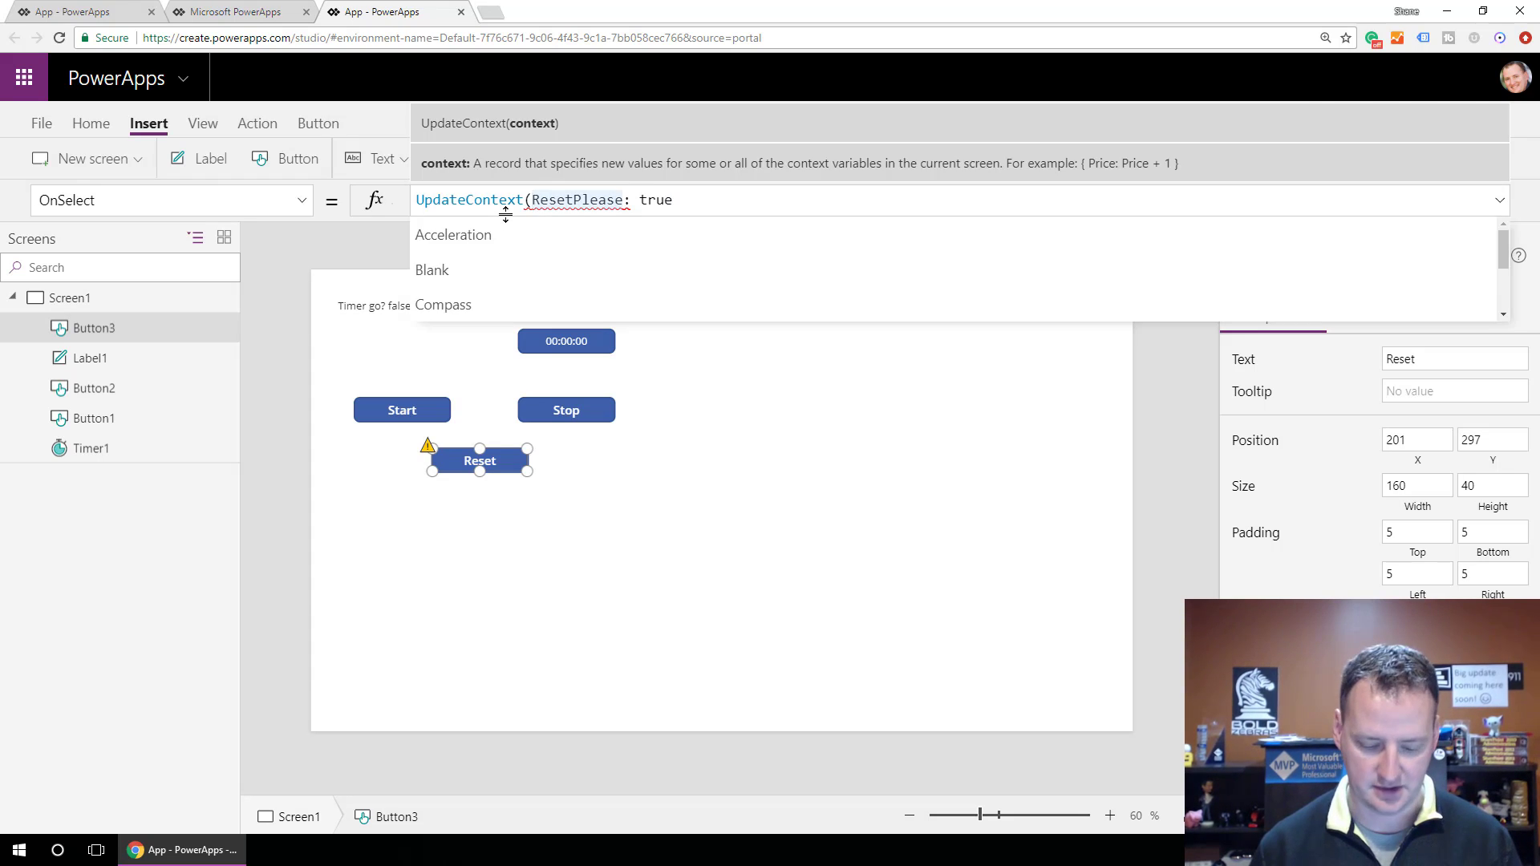
{"action": "type", "text": "{"}
{"action": "key", "text": "End"}
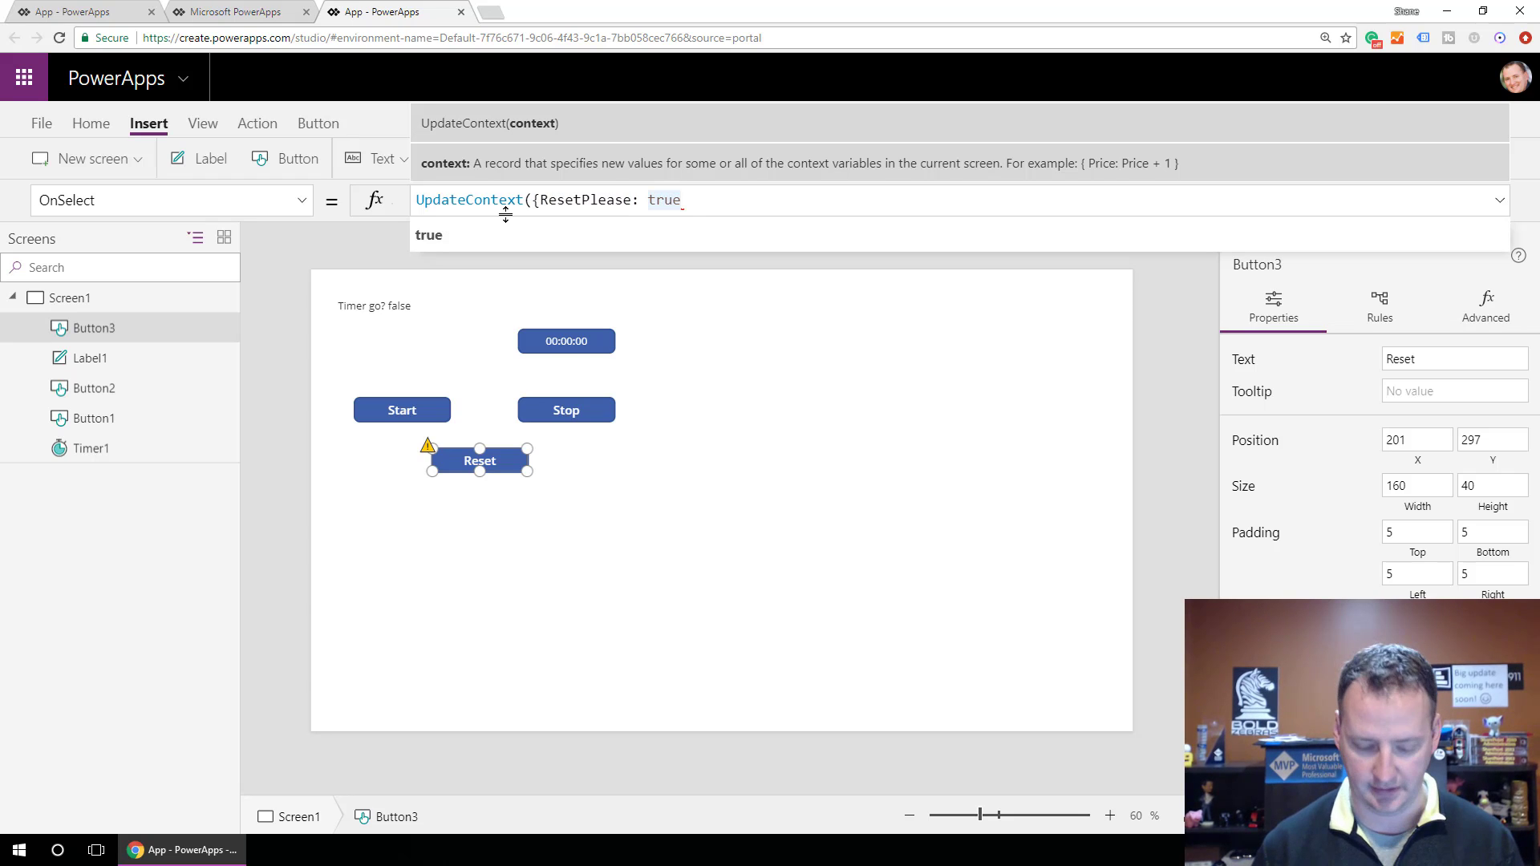
{"action": "type", "text": "})"}
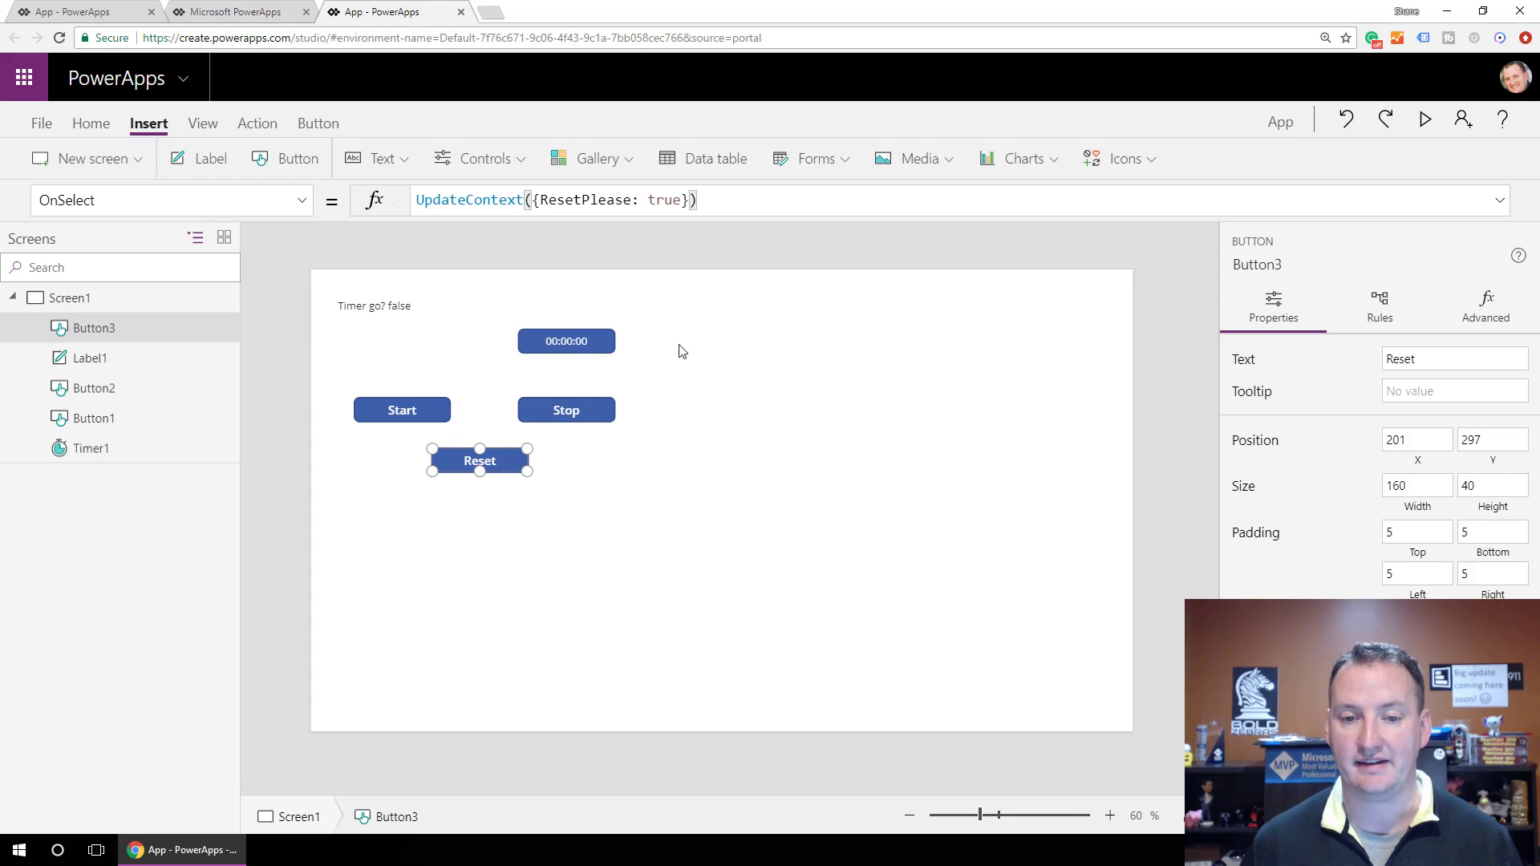
Step: Append ;UpdateContext({ResetPlease:false}) to the end of the Reset button's OnSelect formula
{"action": "left_click", "coordinate": [731, 206]}
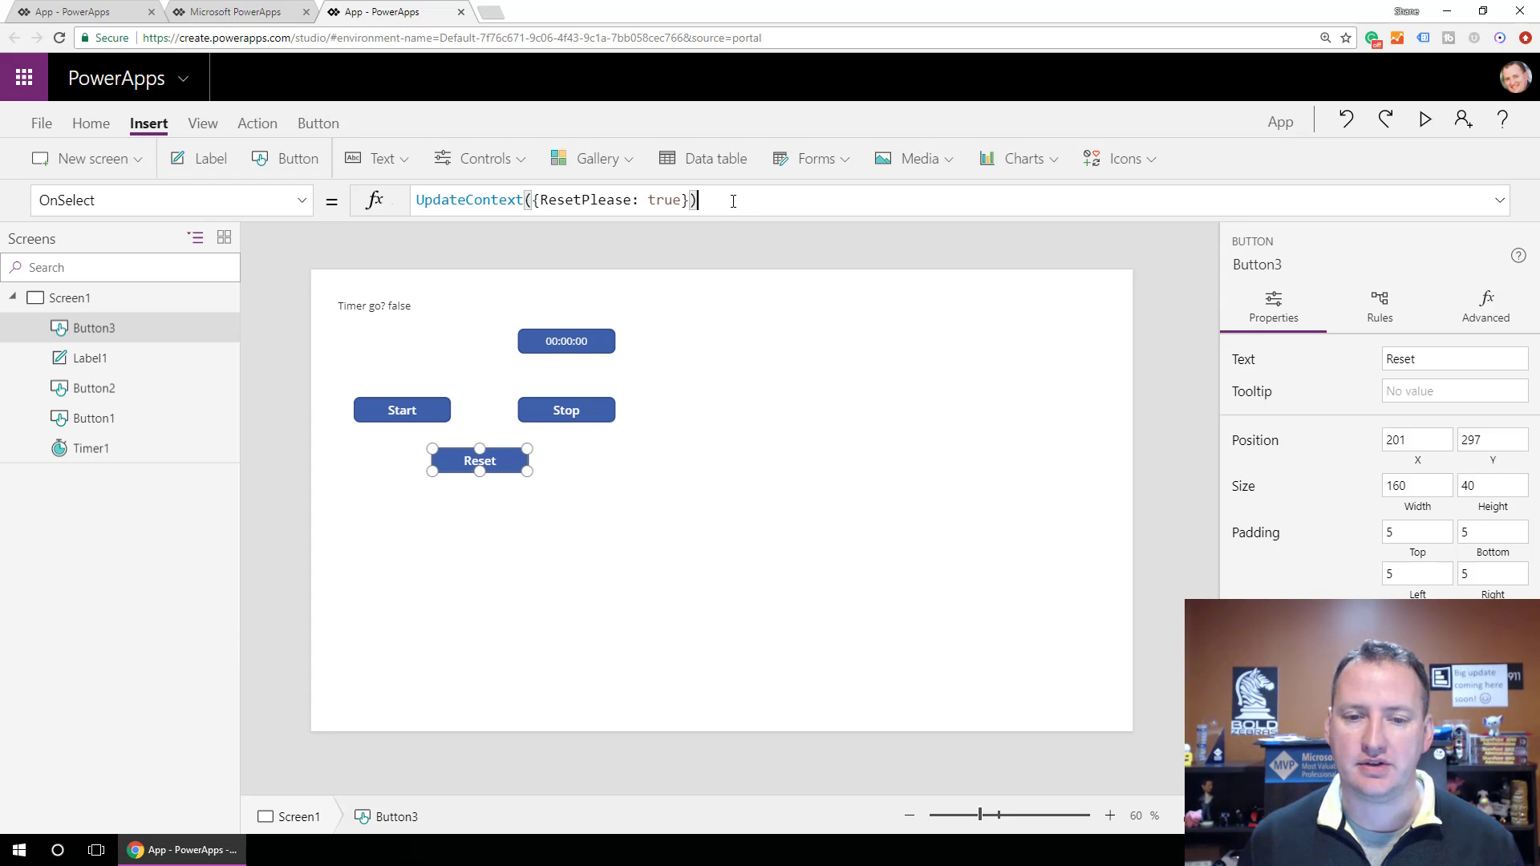
{"action": "type", "text": ";UpdateContext("}
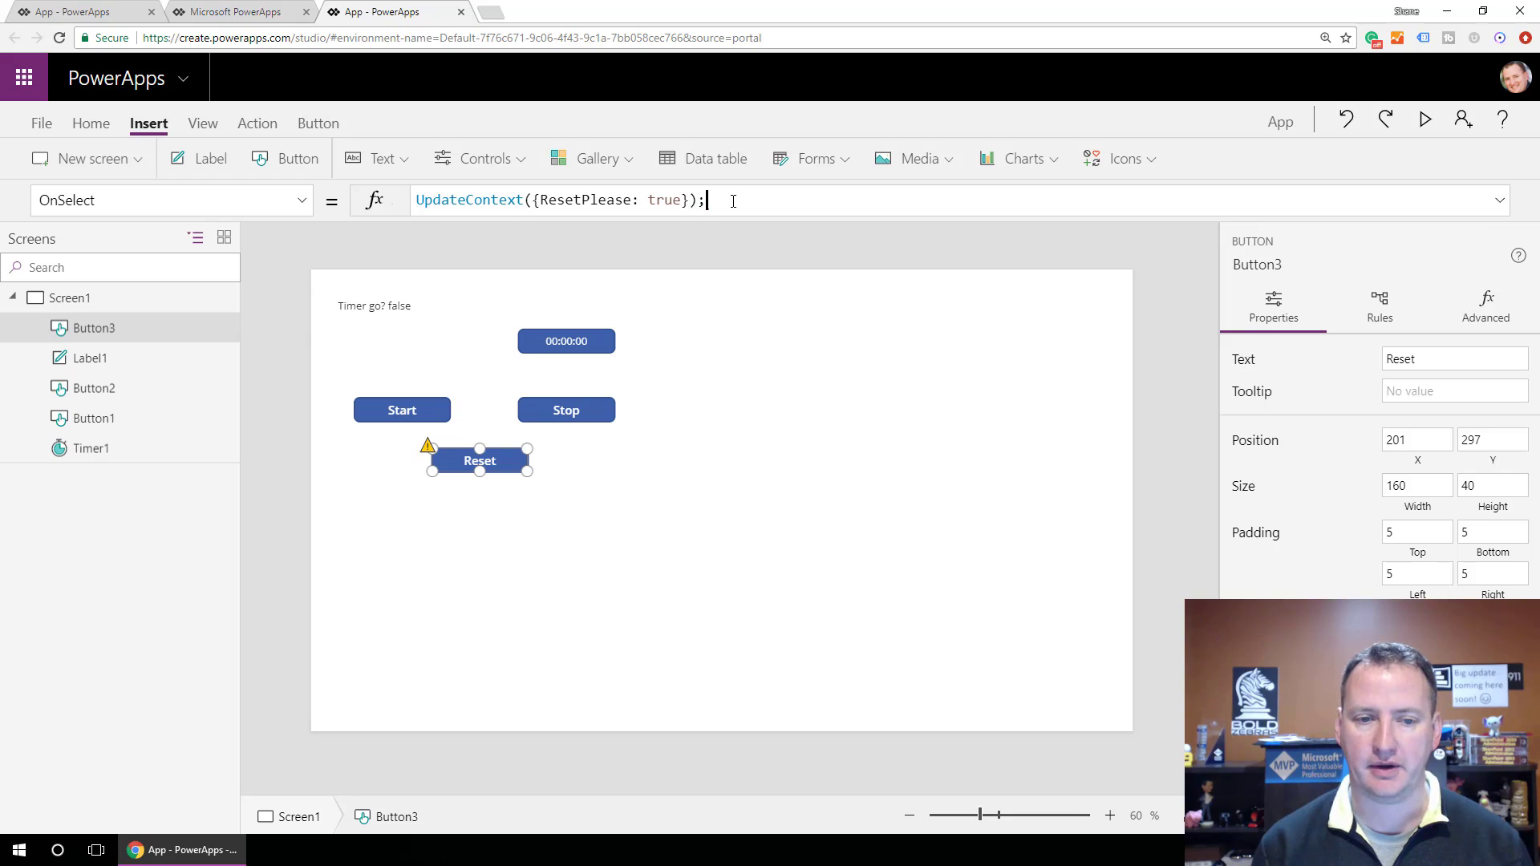
{"action": "type", "text": "{ResetPlease:"}
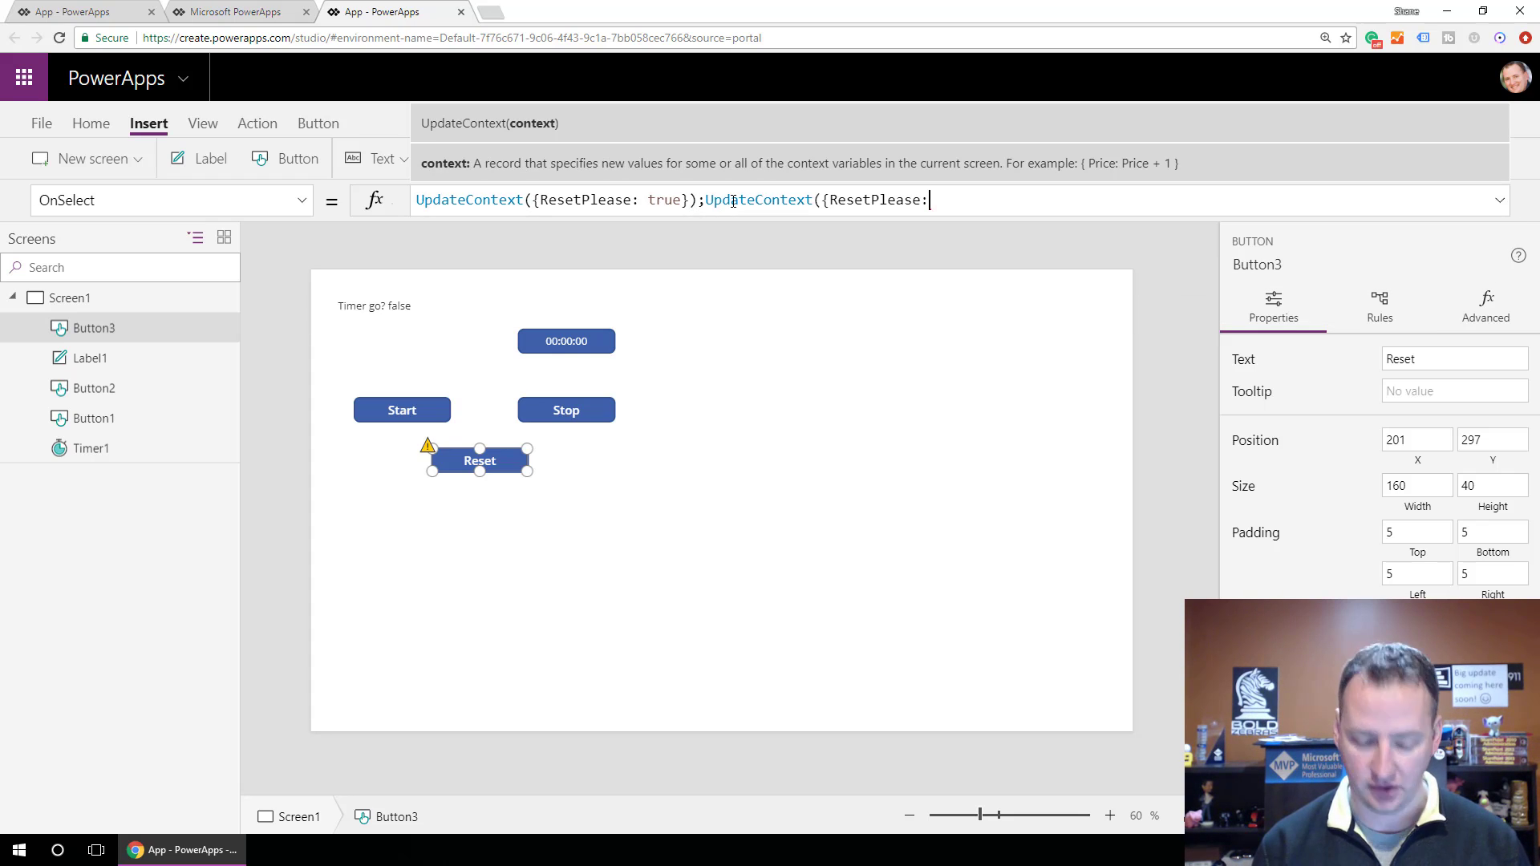
{"action": "type", "text": "false"}
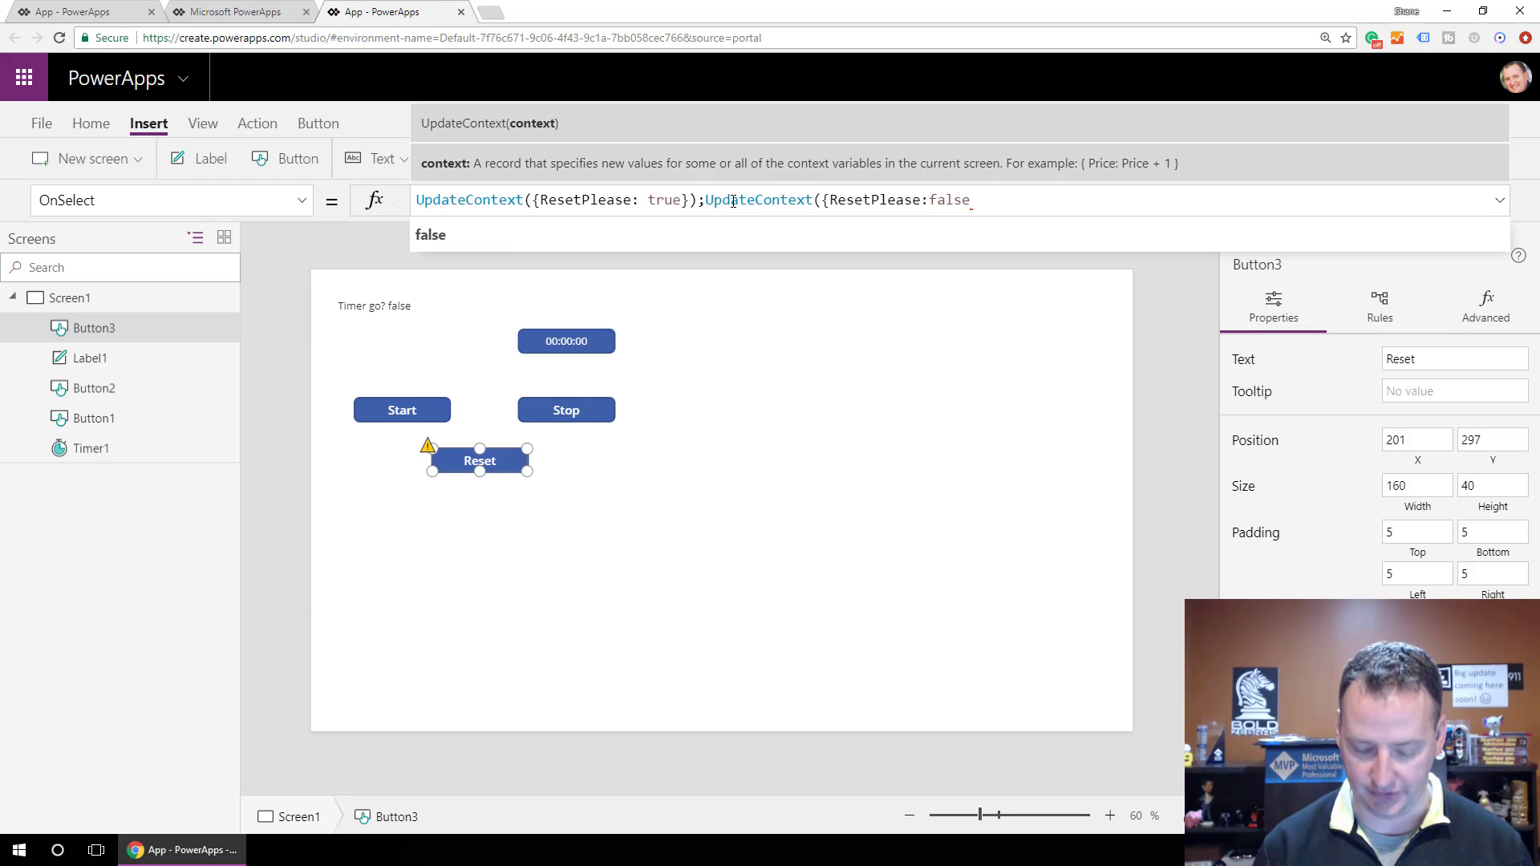
{"action": "type", "text": "})"}
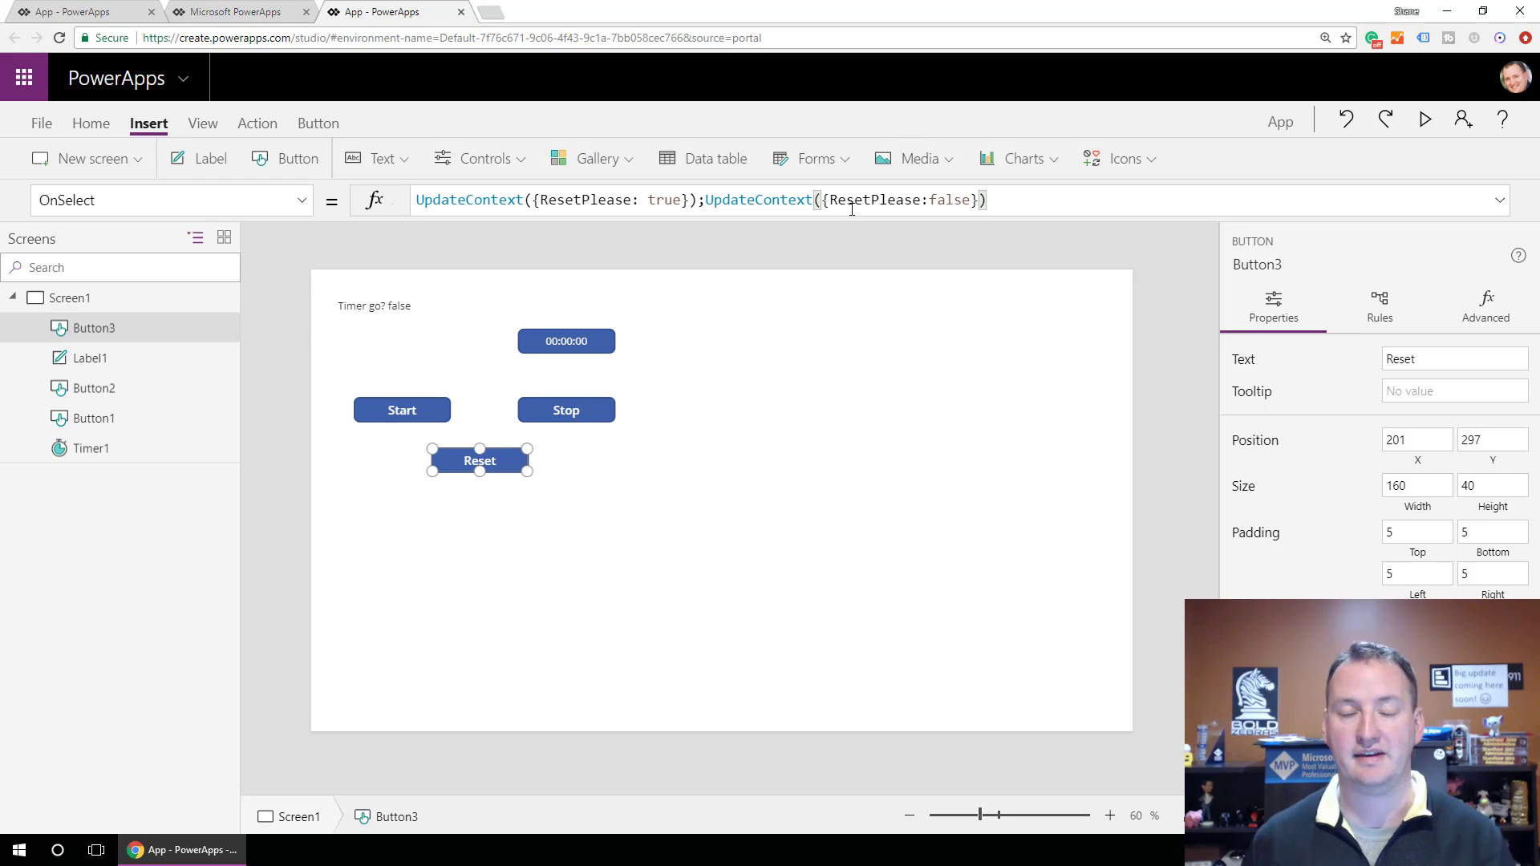
Step: Preview the app and test Start, Stop and Reset, then Start and Stop again before closing the preview
{"action": "left_click", "coordinate": [1426, 120]}
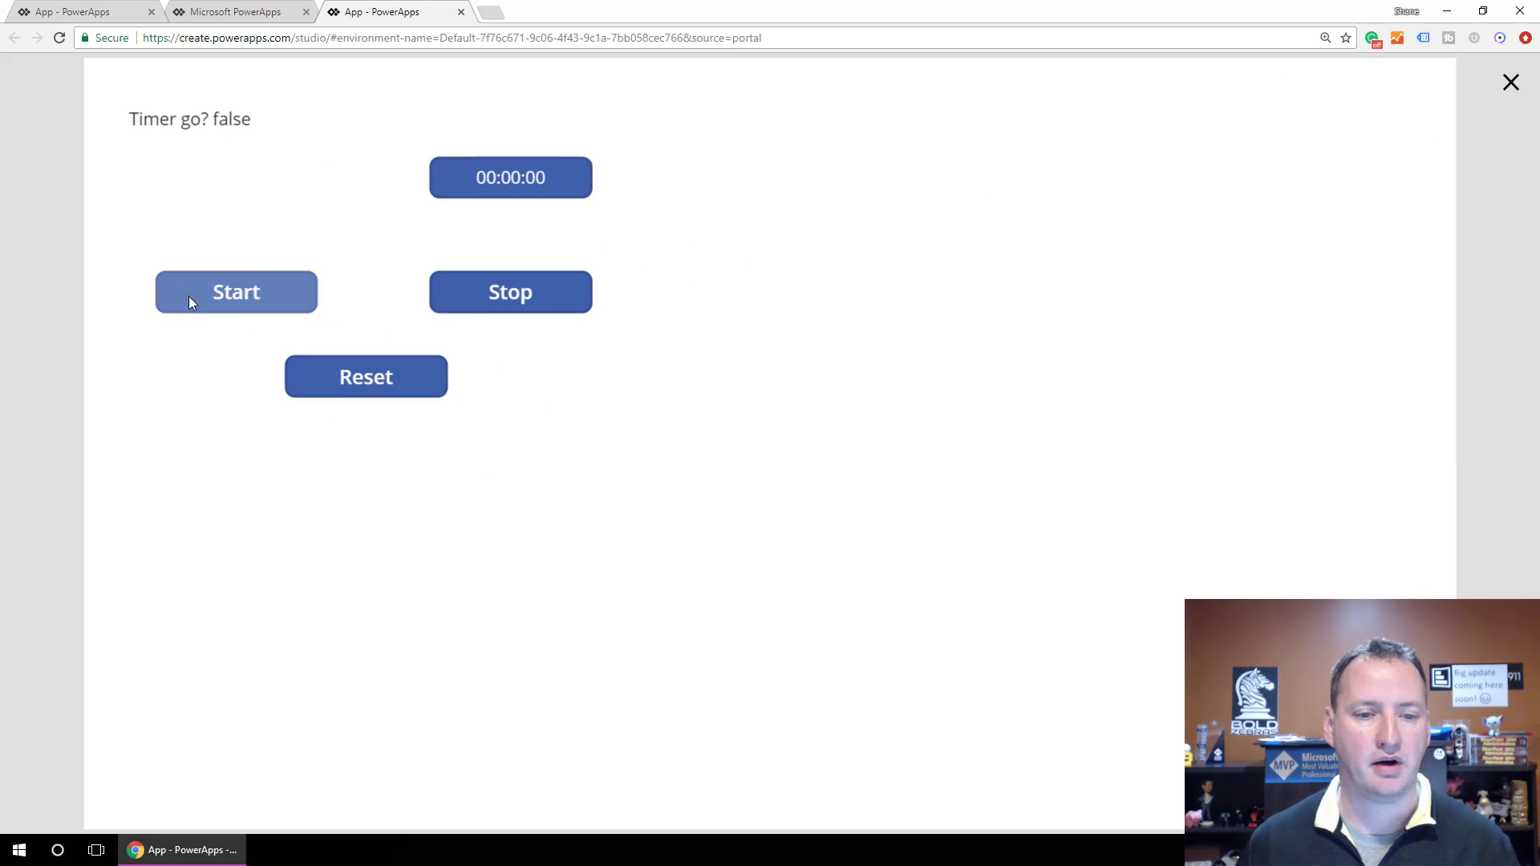
{"action": "left_click", "coordinate": [279, 297]}
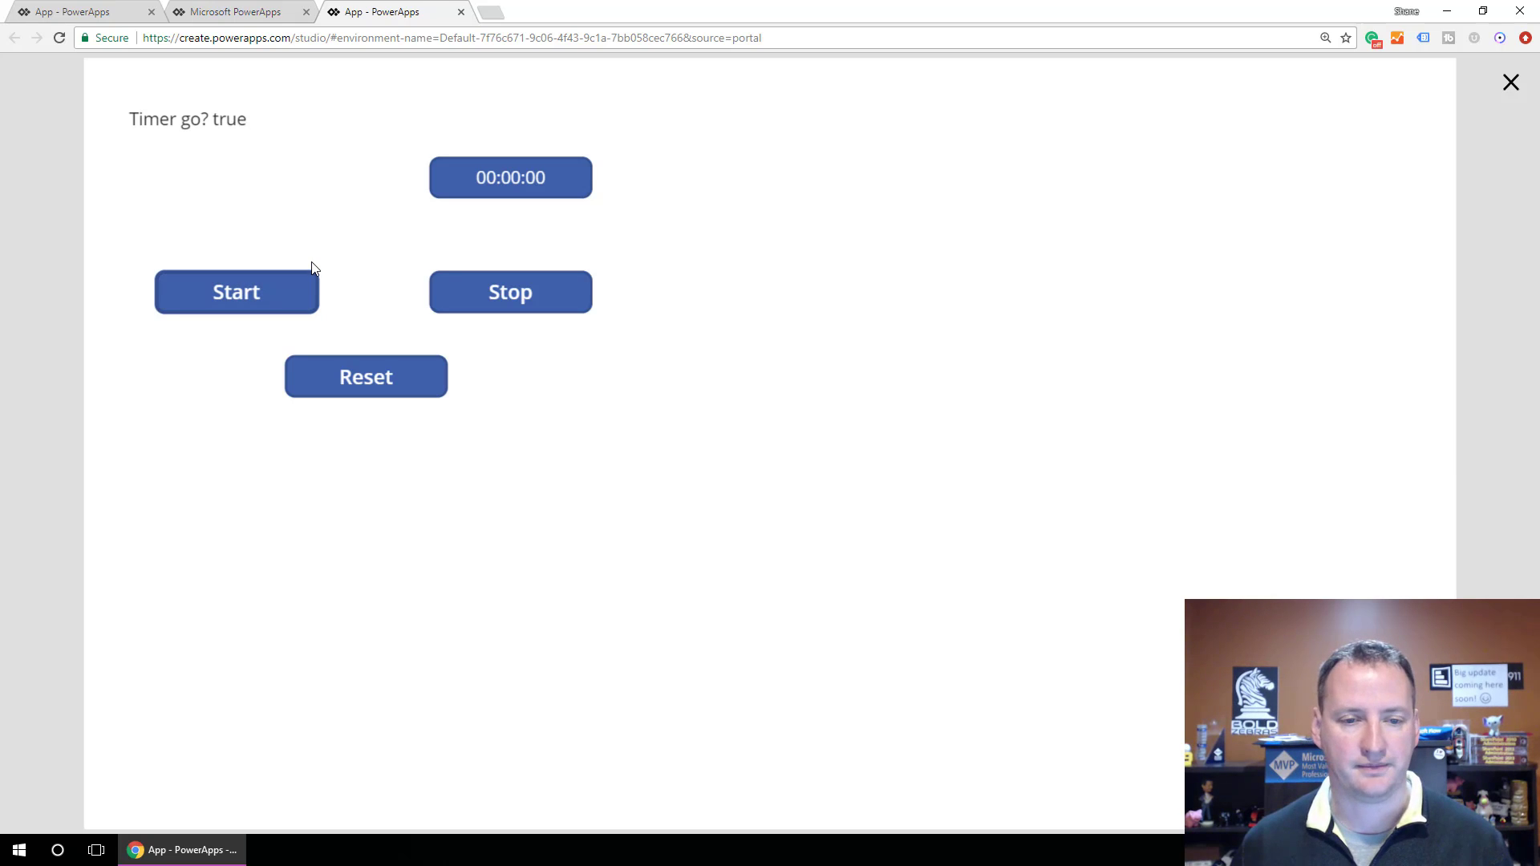
{"action": "left_click", "coordinate": [551, 292]}
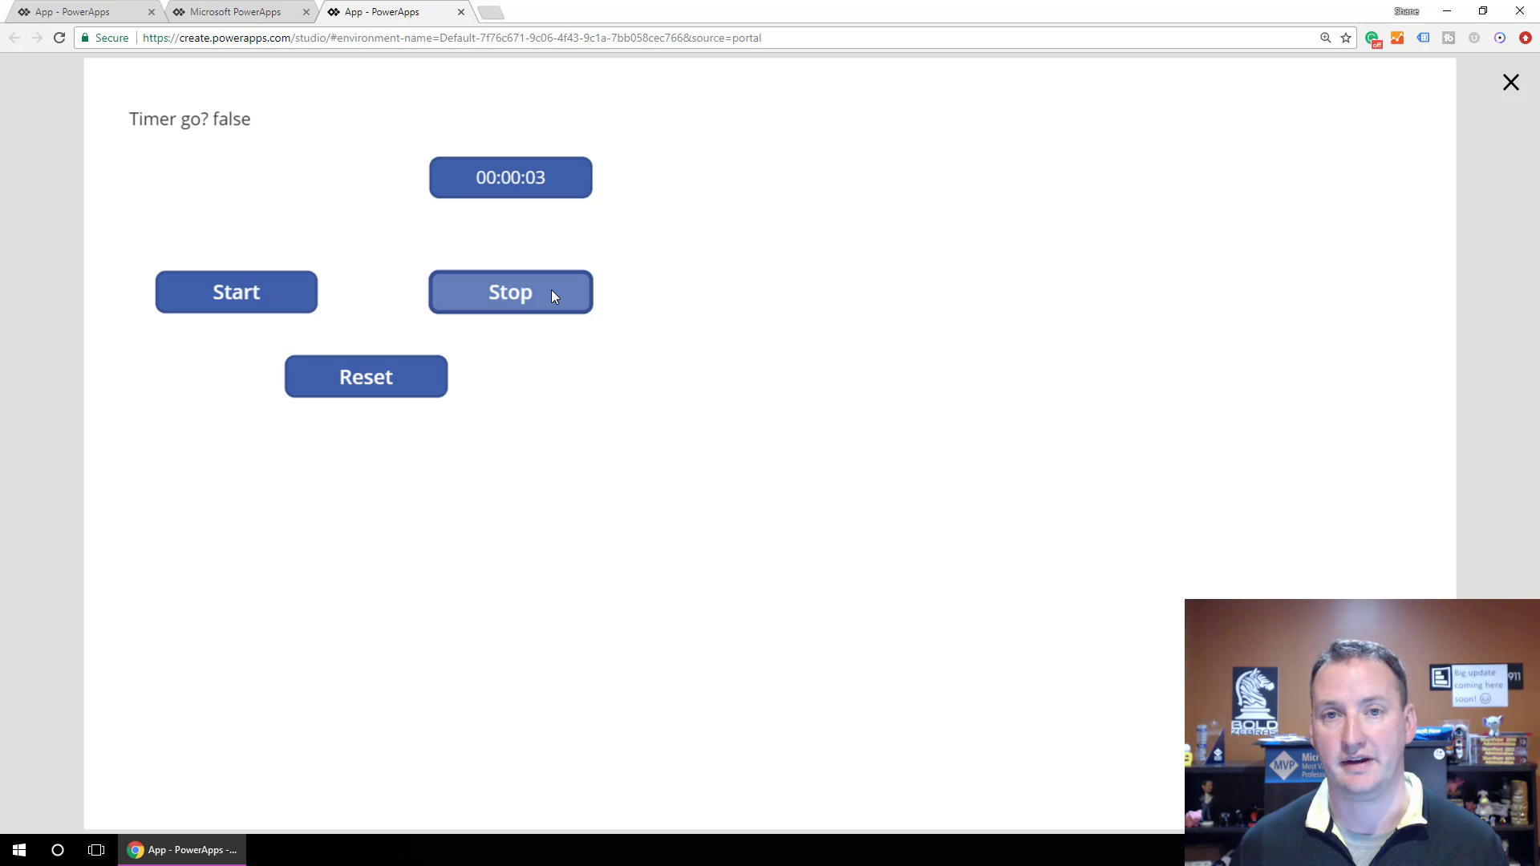
{"action": "left_click", "coordinate": [402, 376]}
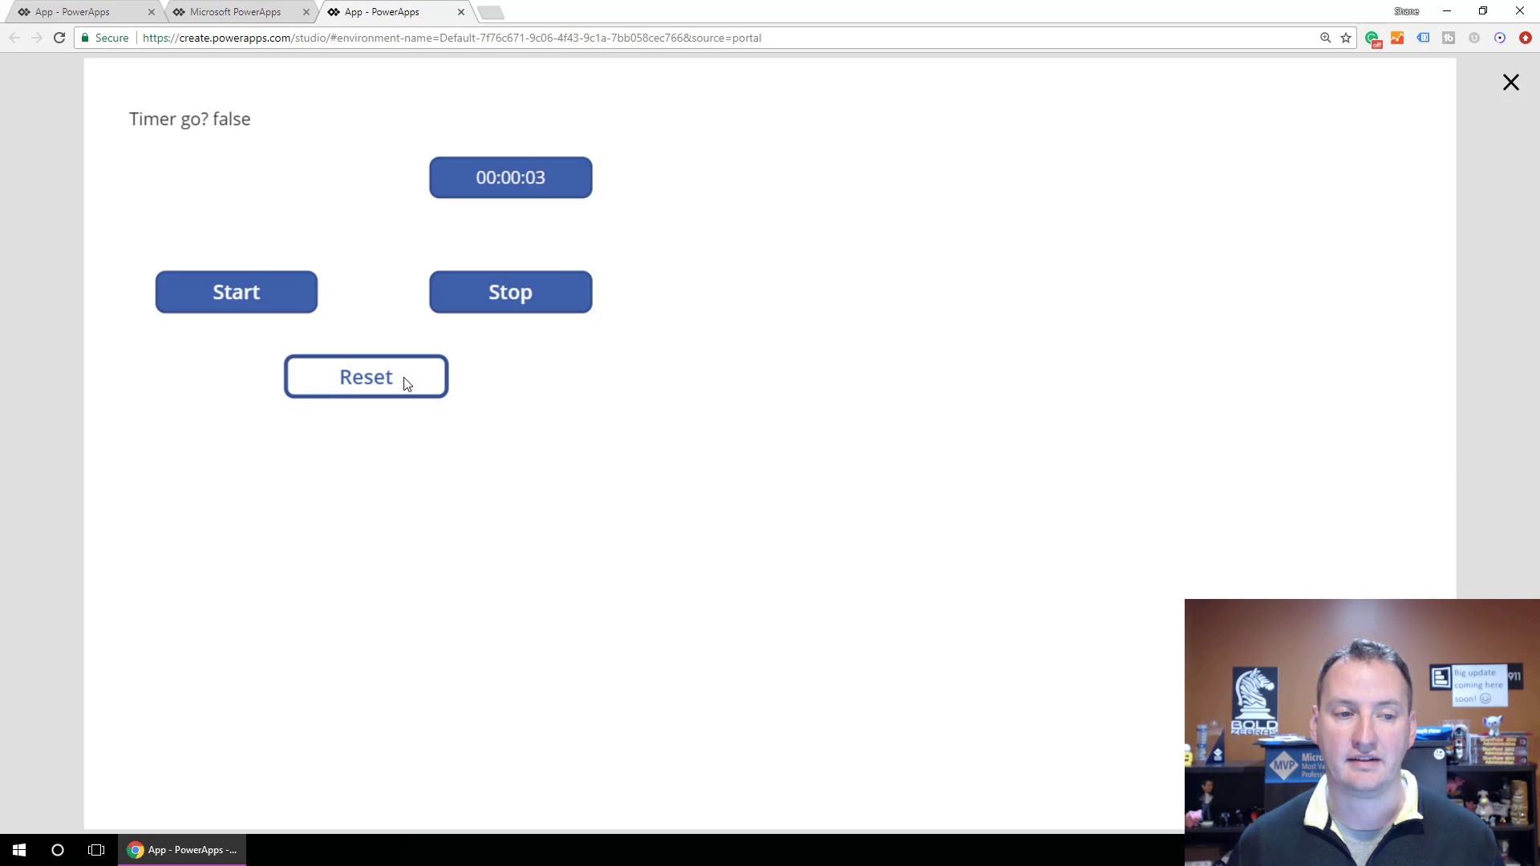
{"action": "left_click", "coordinate": [289, 298]}
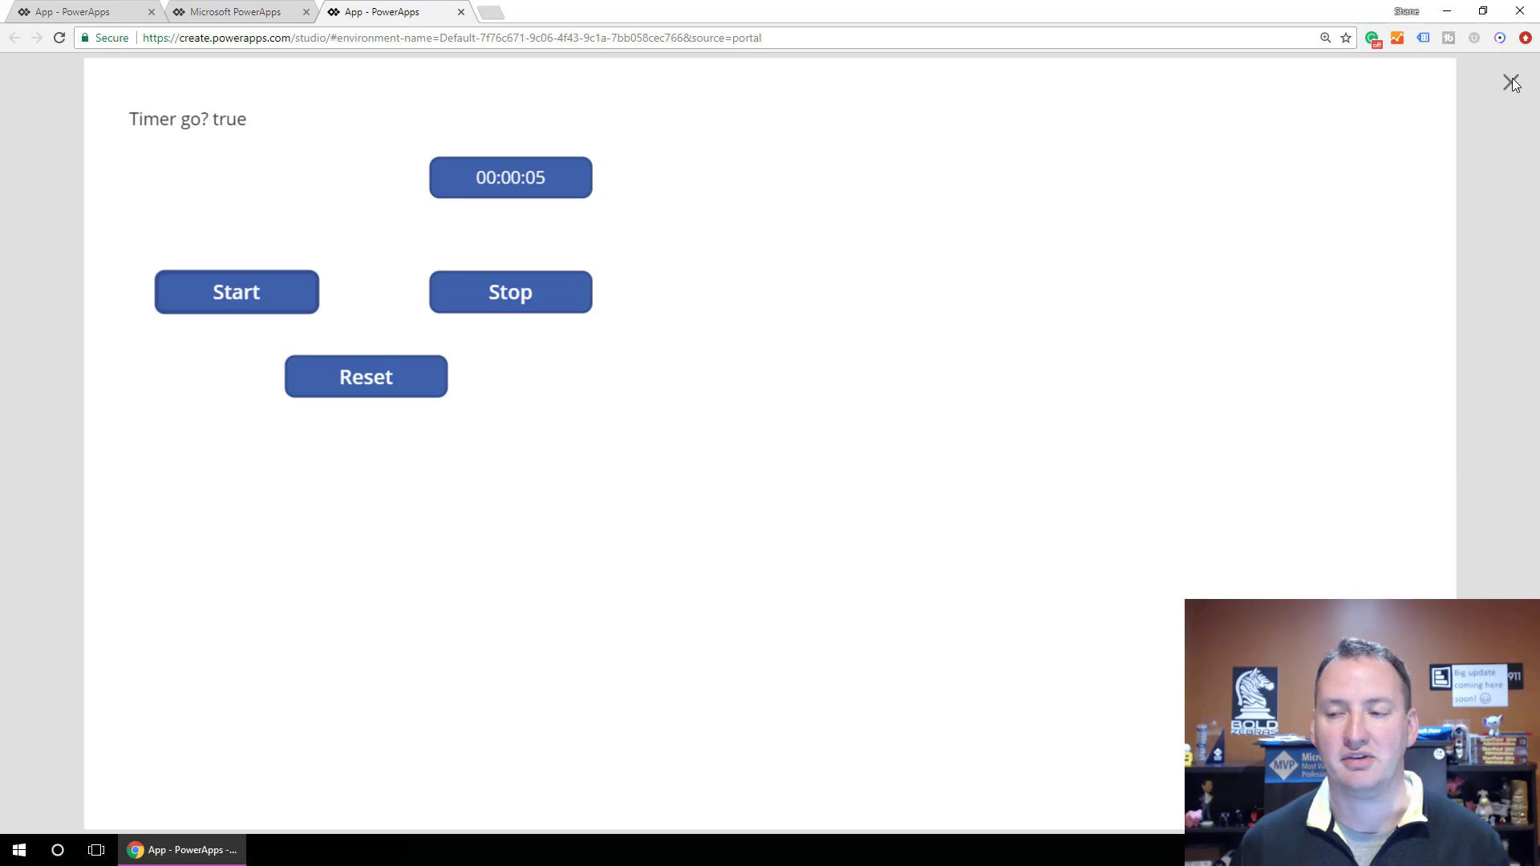
{"action": "left_click", "coordinate": [546, 291]}
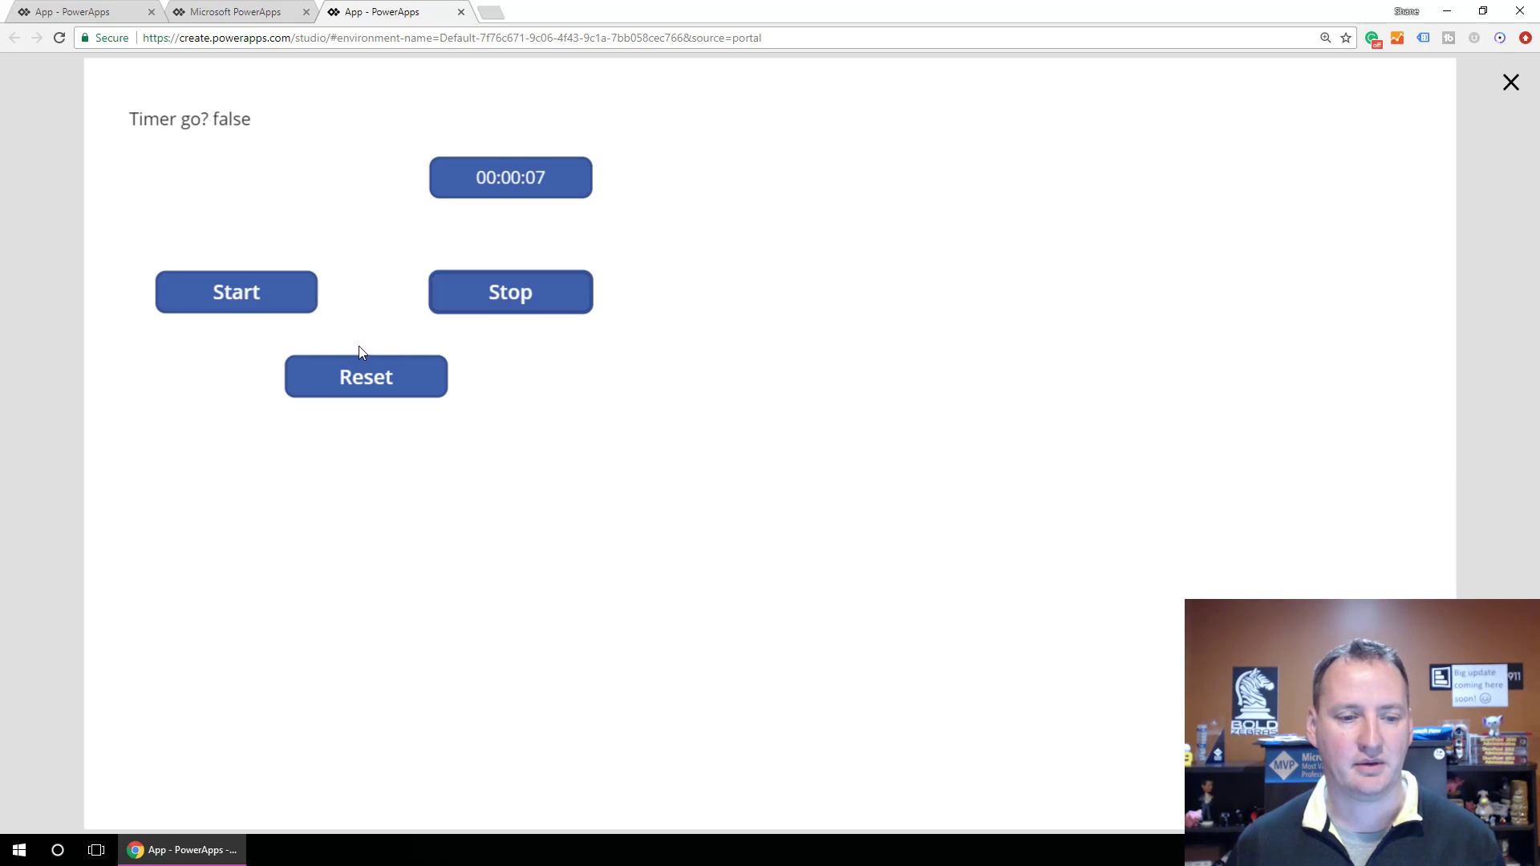
{"action": "left_click", "coordinate": [1510, 83]}
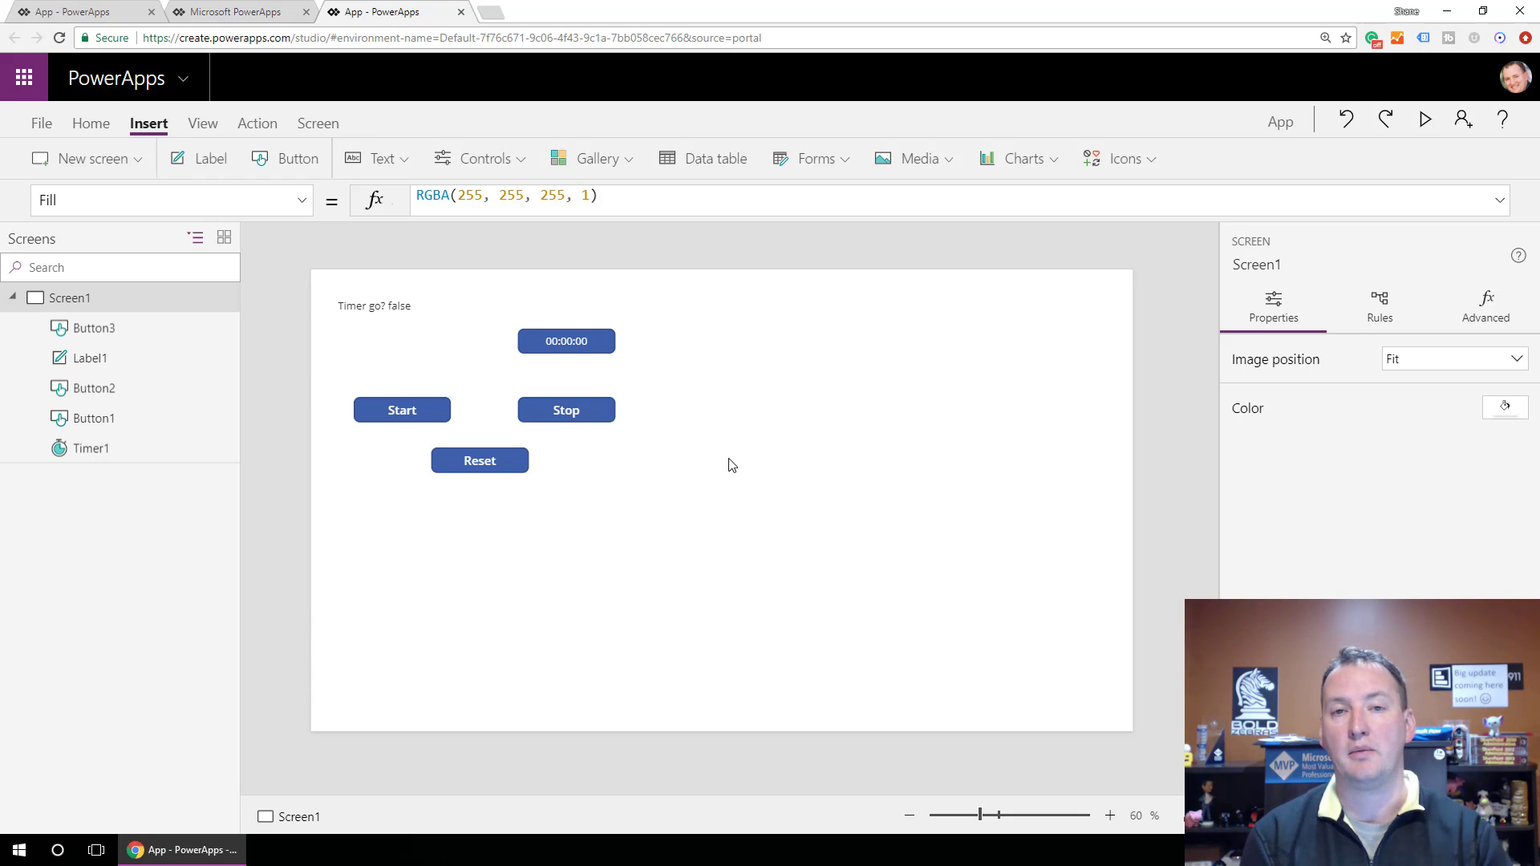
Step: Relabel the Reset button as "Record and Reset" and increase its height to about 78 so the text fits
{"action": "left_click", "coordinate": [468, 467]}
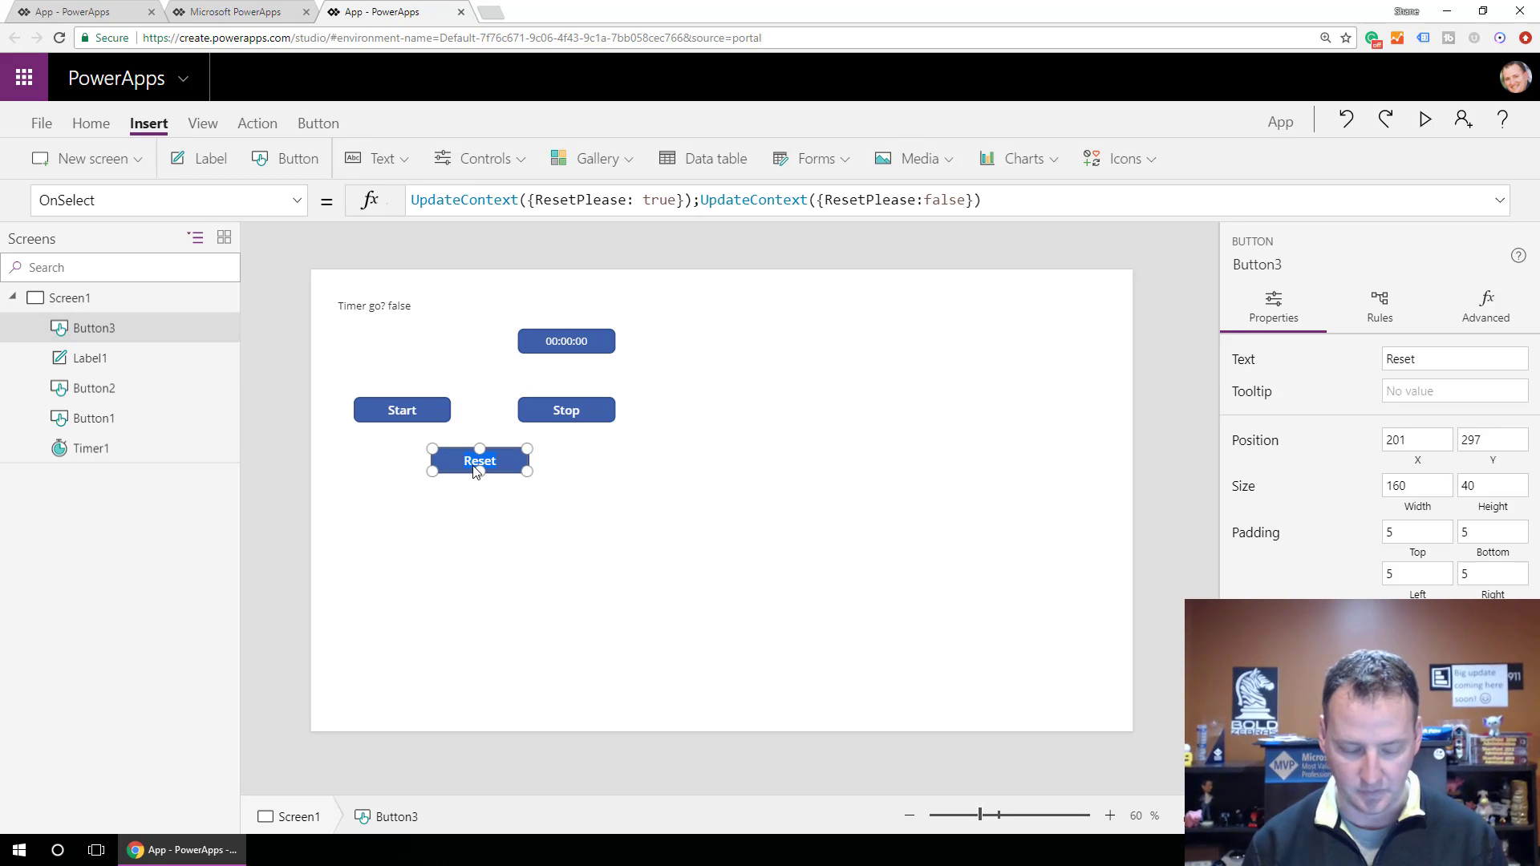
{"action": "double_click", "coordinate": [474, 468]}
{"action": "type", "text": "Record and Reset"}
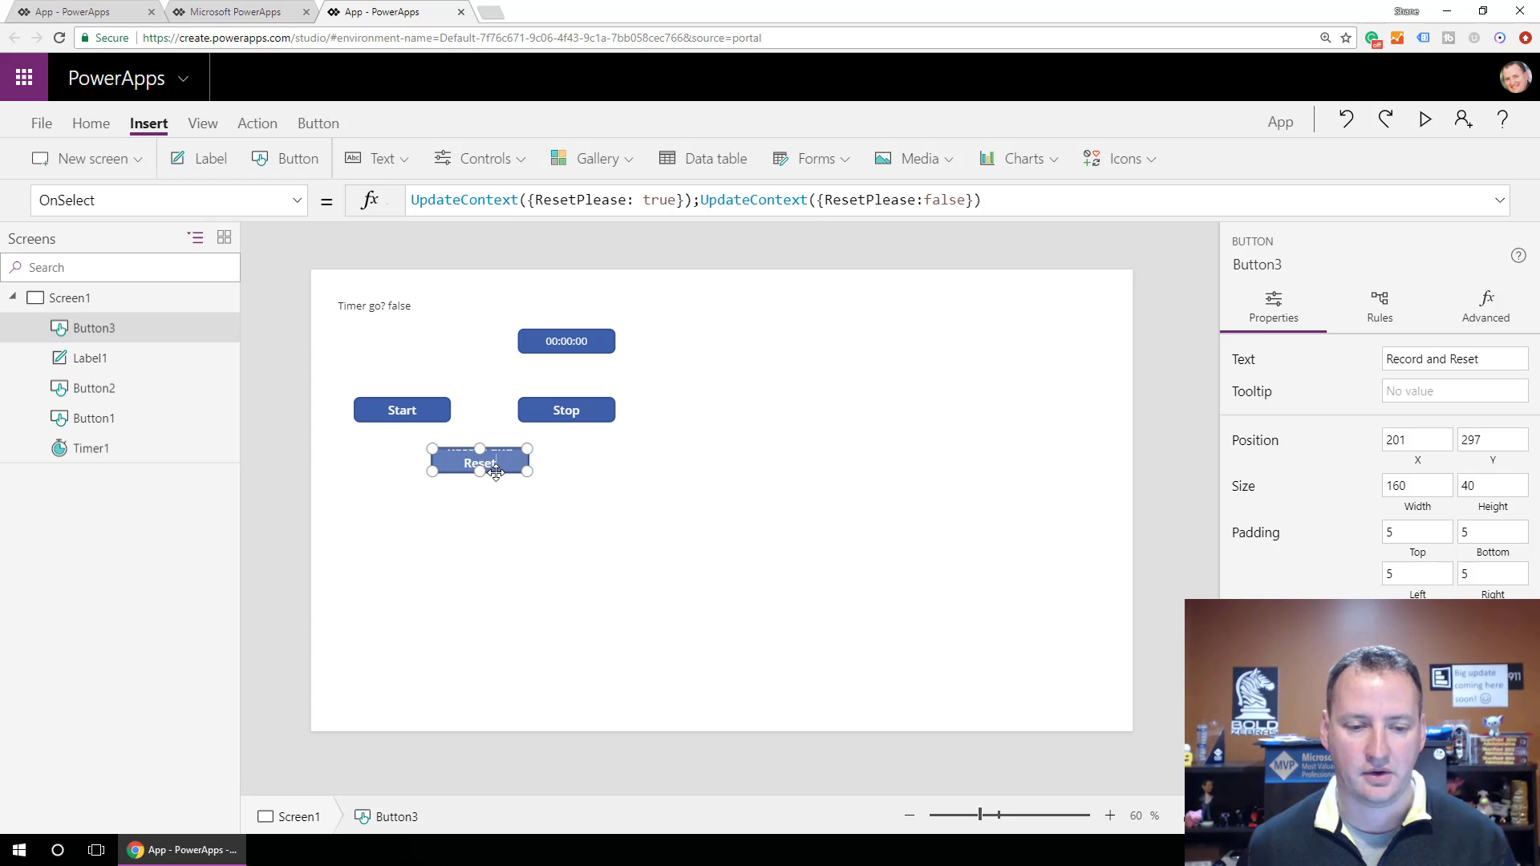
{"action": "left_click_drag", "start_coordinate": [479, 471], "coordinate": [481, 493]}
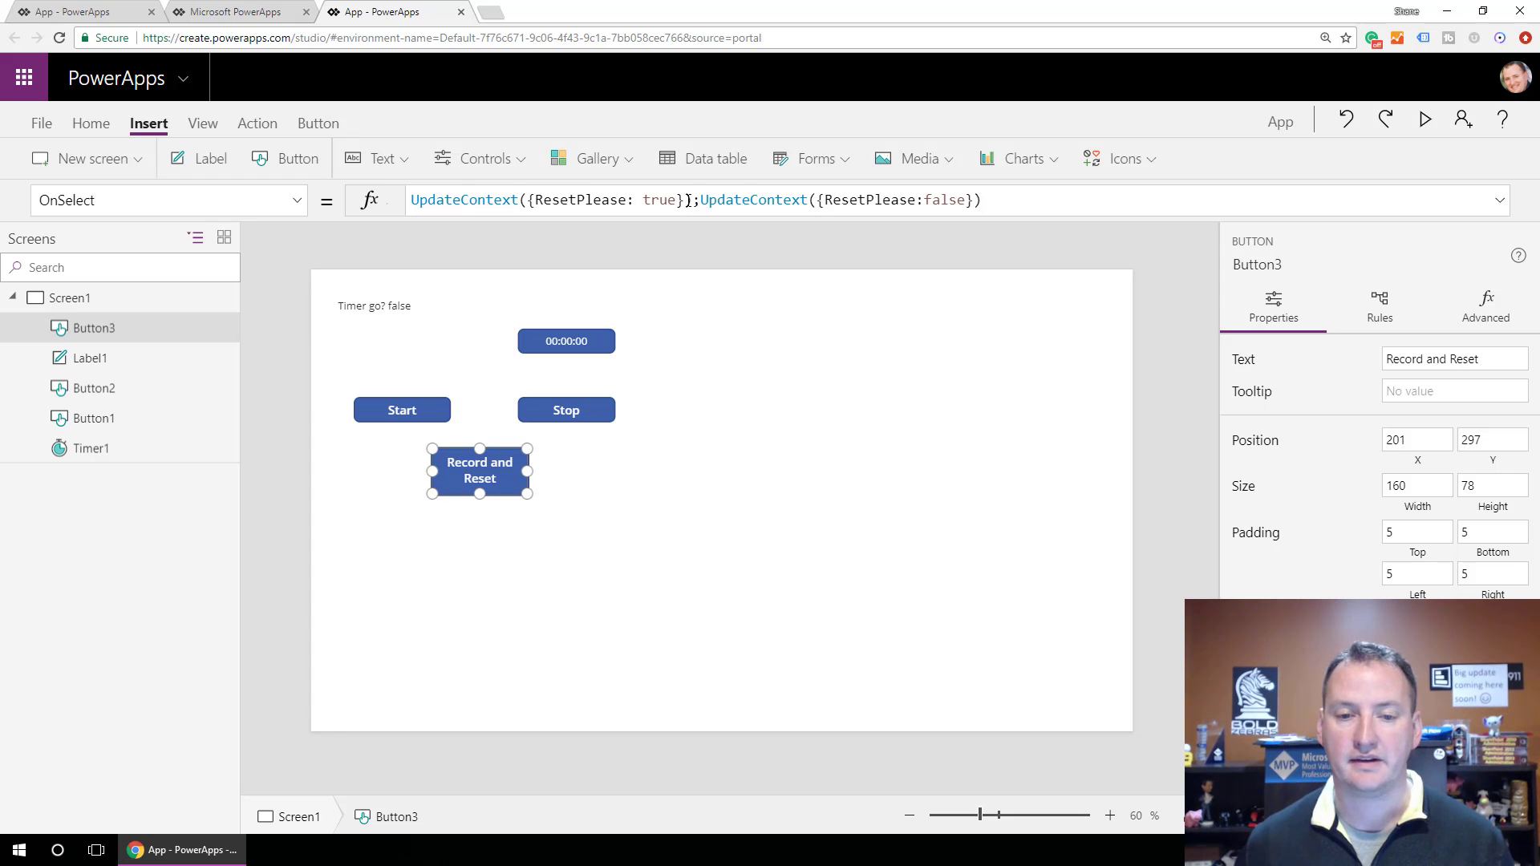
Step: Copy the Record and Reset button's entire OnSelect formula and clear it from the formula bar
{"action": "left_click", "coordinate": [412, 206]}
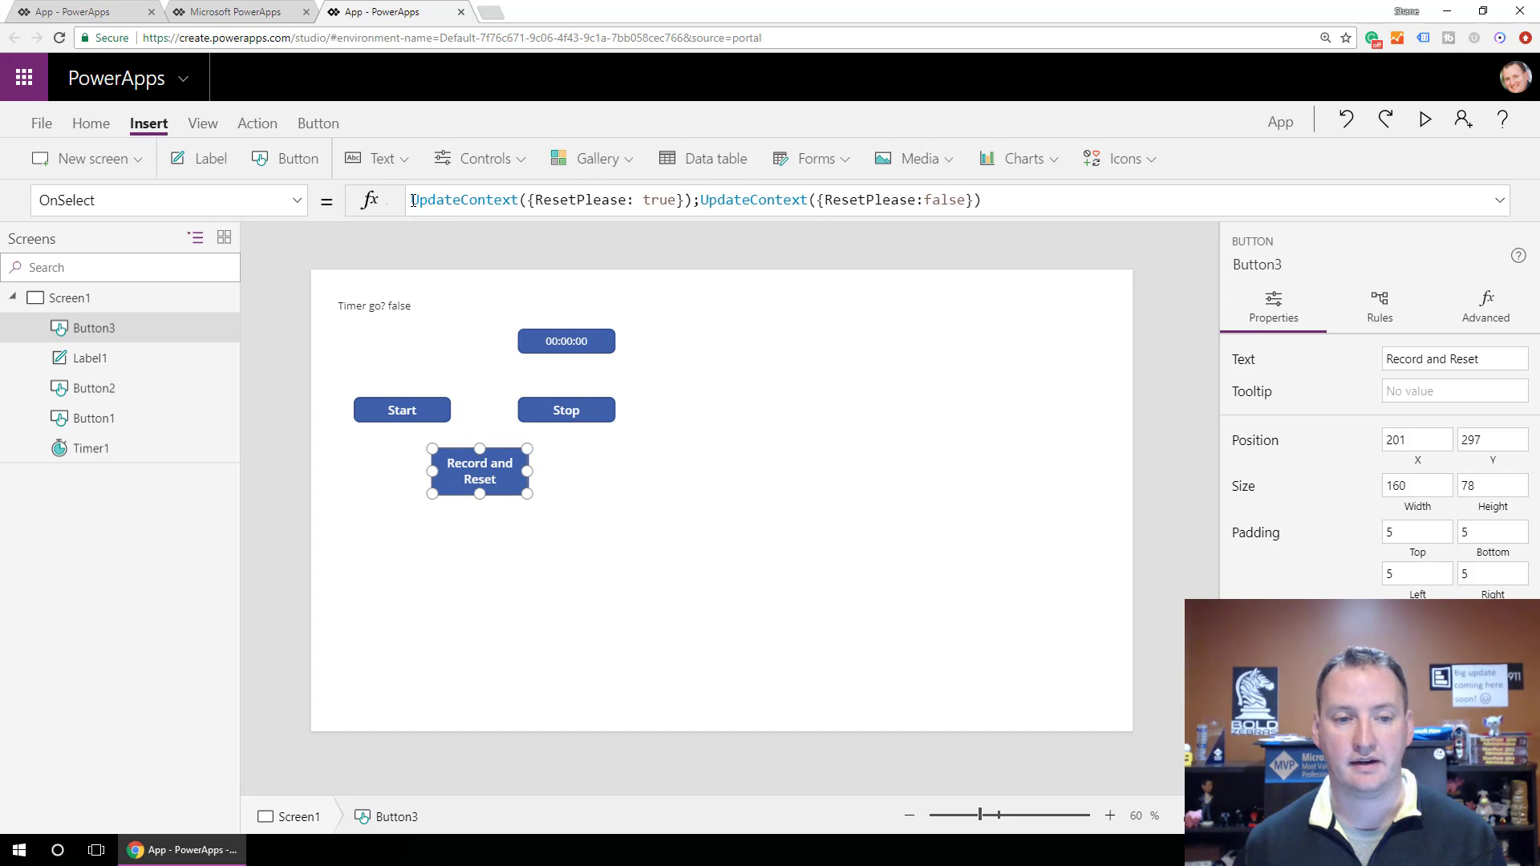
{"action": "left_click", "coordinate": [412, 201]}
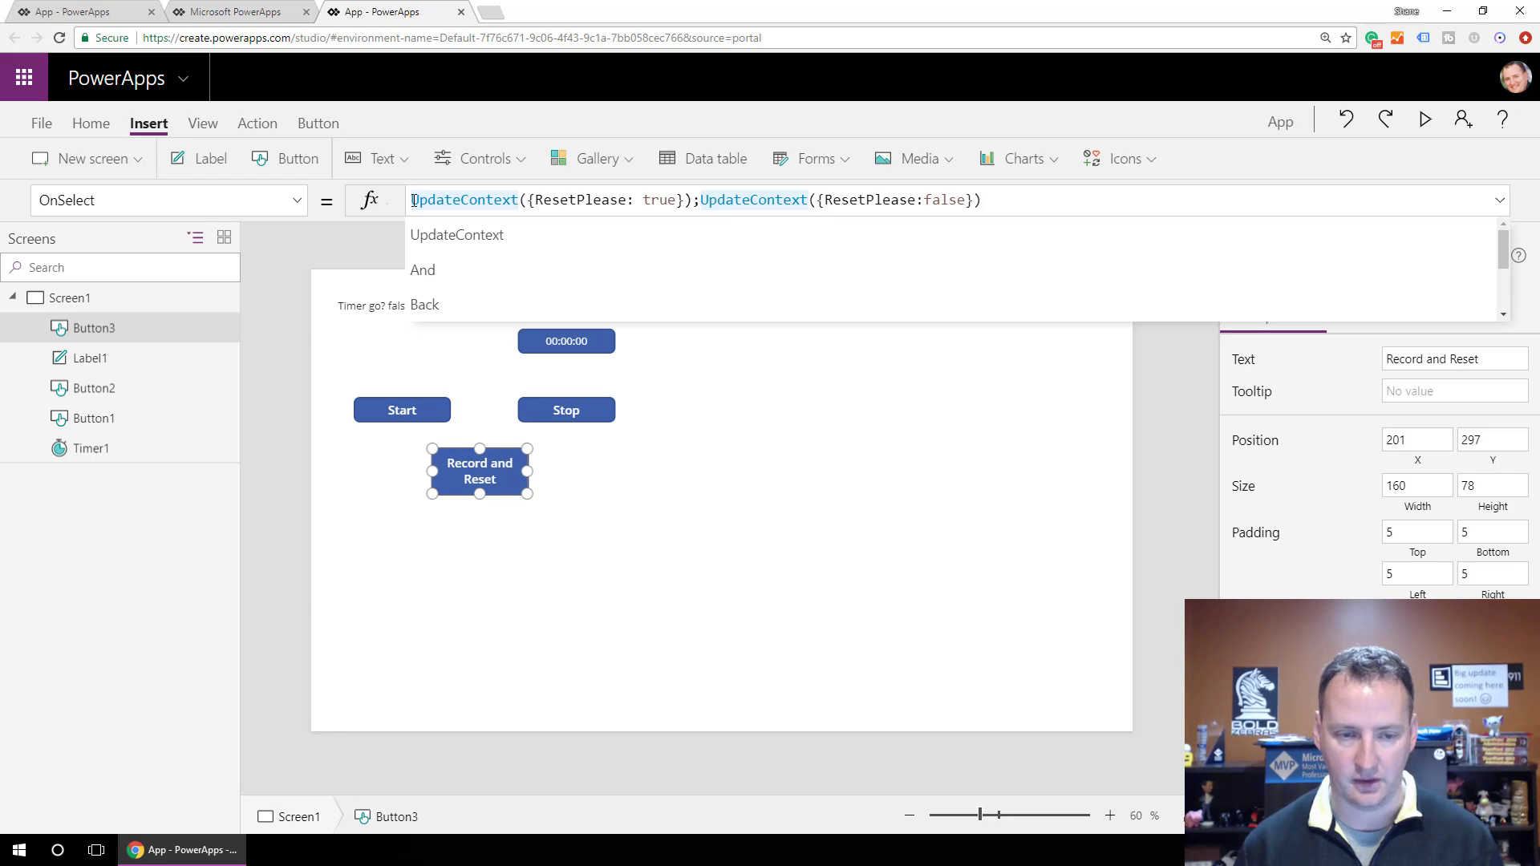
{"action": "key", "text": "ctrl+a"}
{"action": "key", "text": "ctrl+c"}
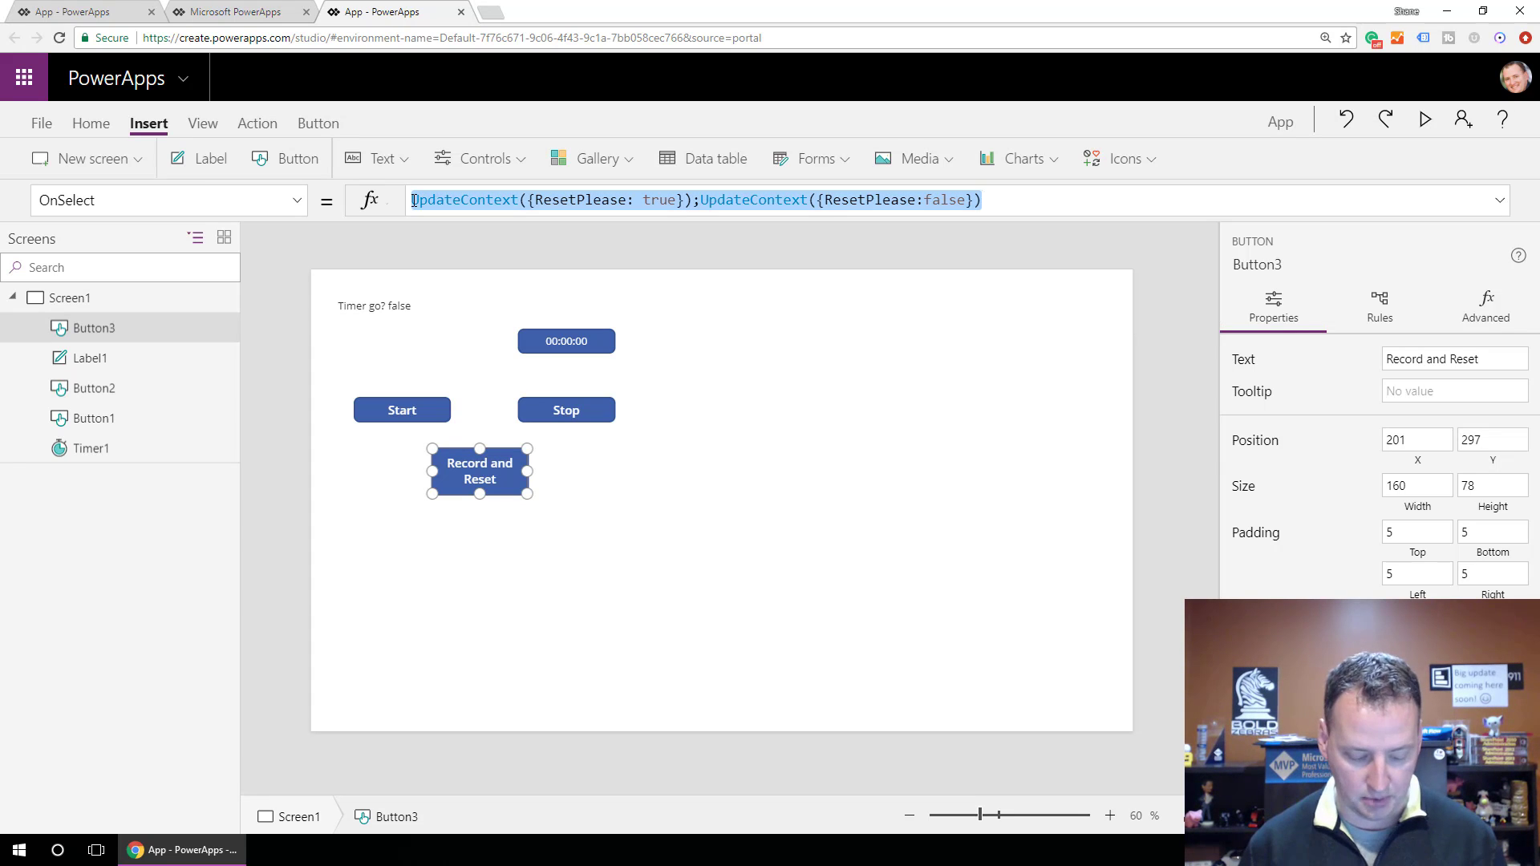
{"action": "key", "text": "BackSpace"}
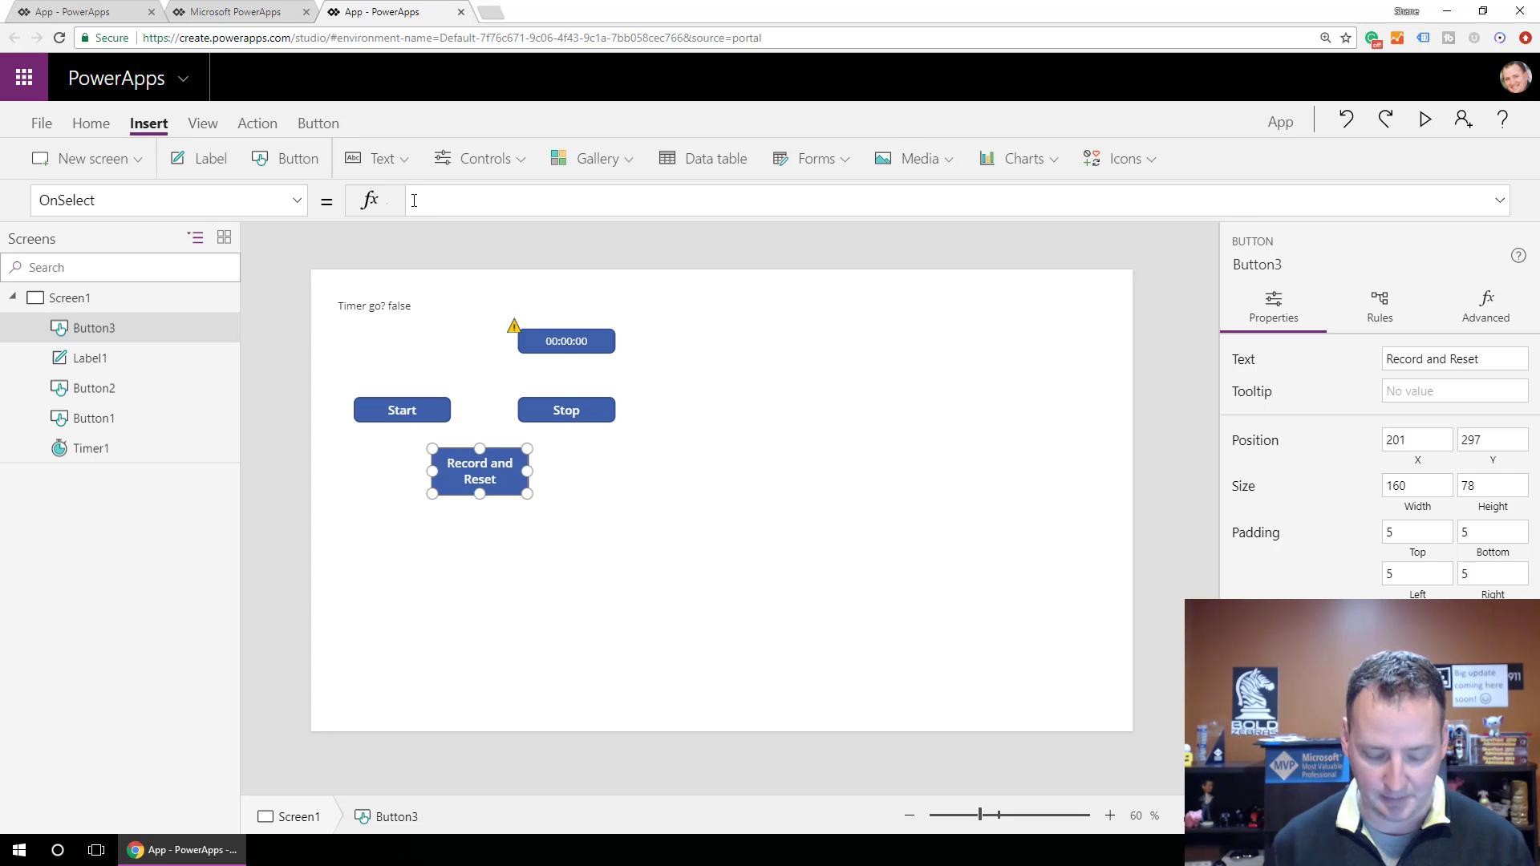
Step: Enter Collect(TimingResults, {Time: Timer1.Text}); as the Record and Reset button's OnSelect formula and paste the copied ResetPlease formula after it
{"action": "type", "text": "Co"}
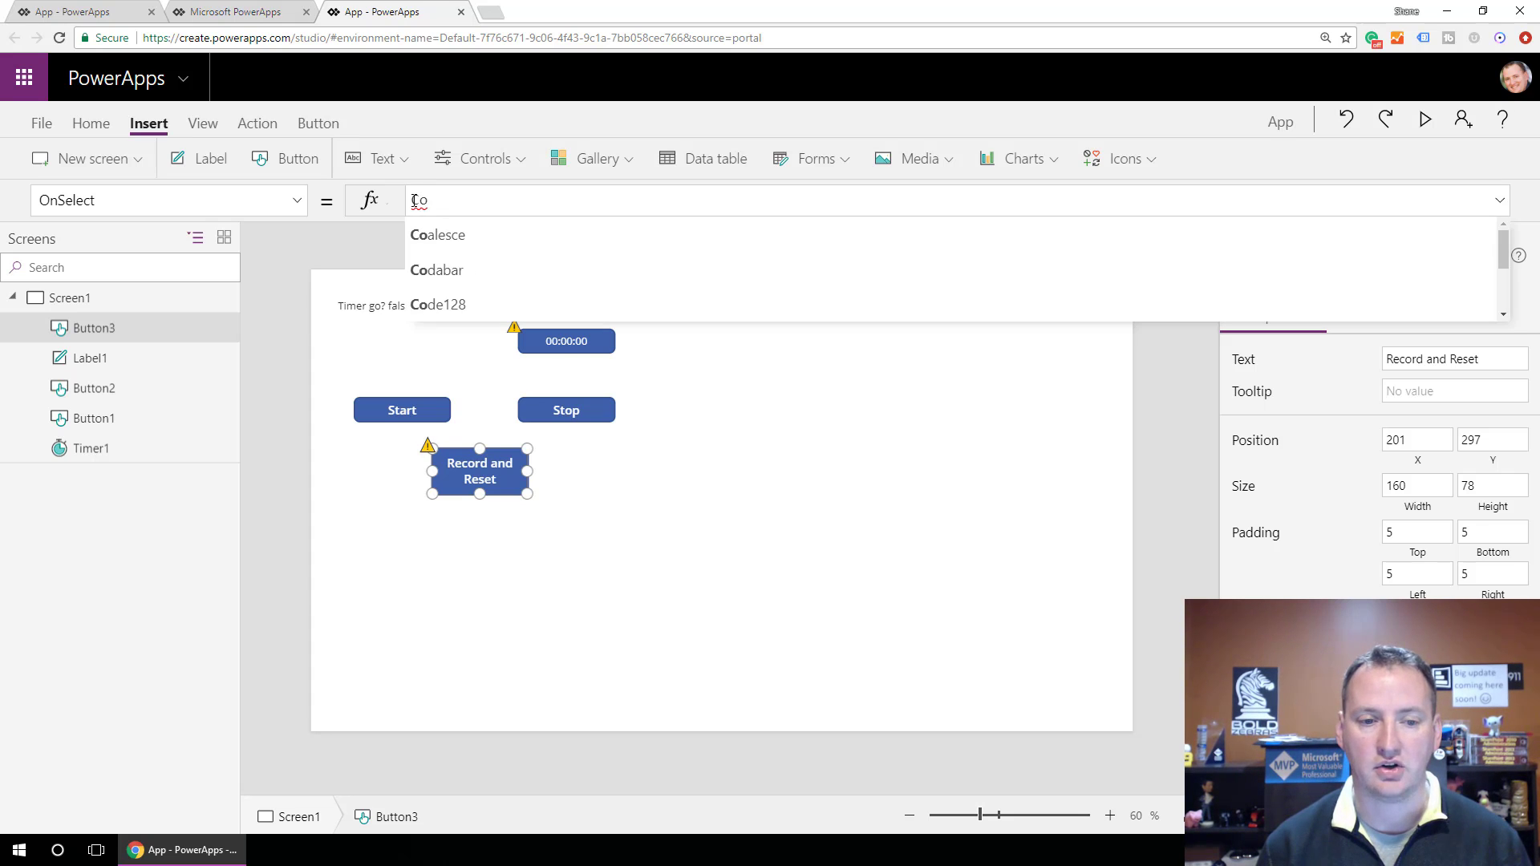
{"action": "type", "text": "llect("}
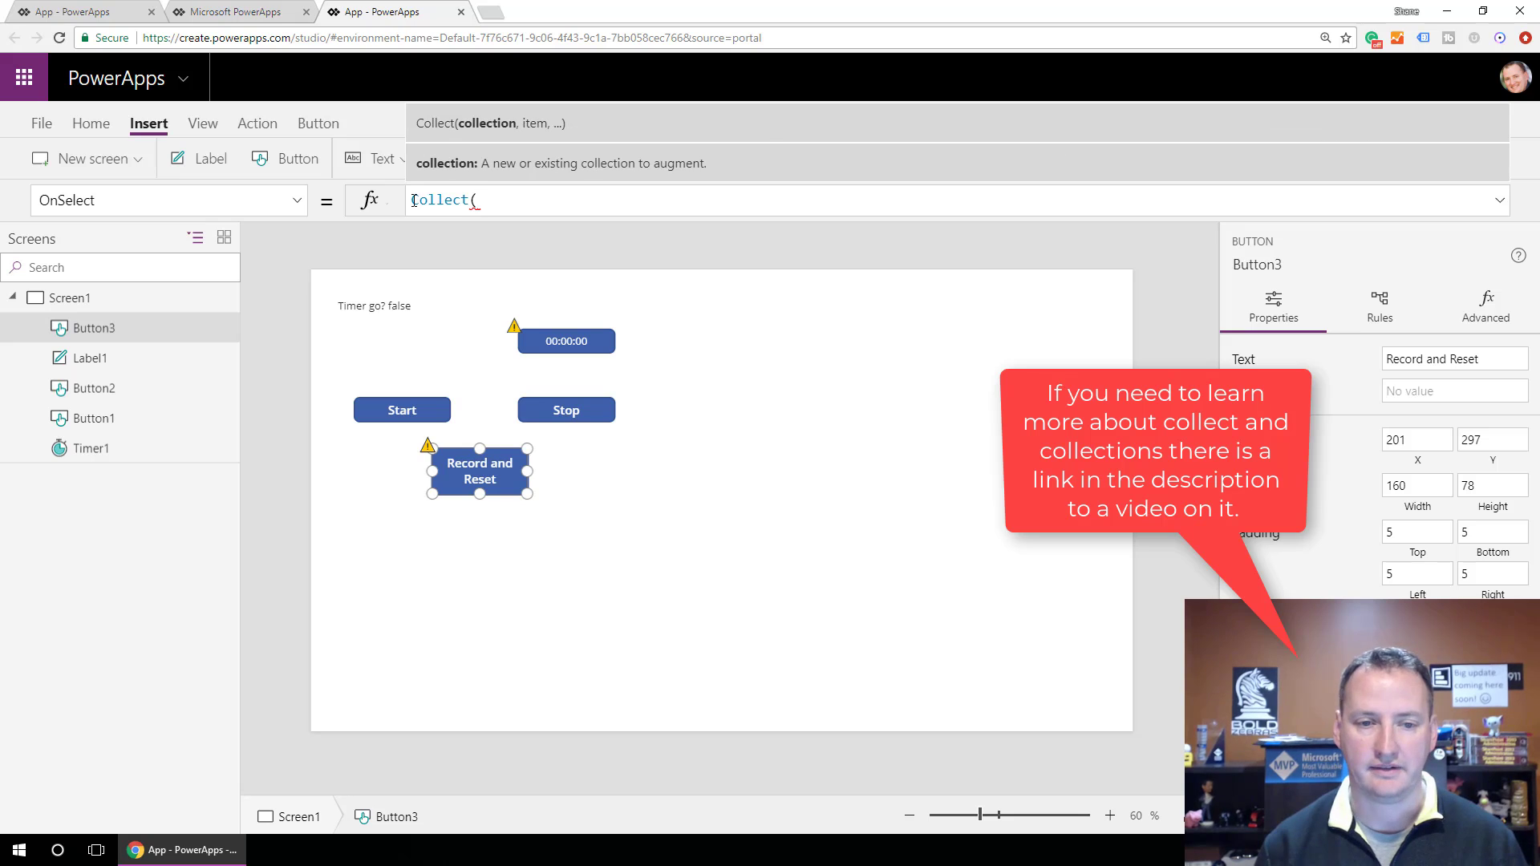
{"action": "type", "text": "T"}
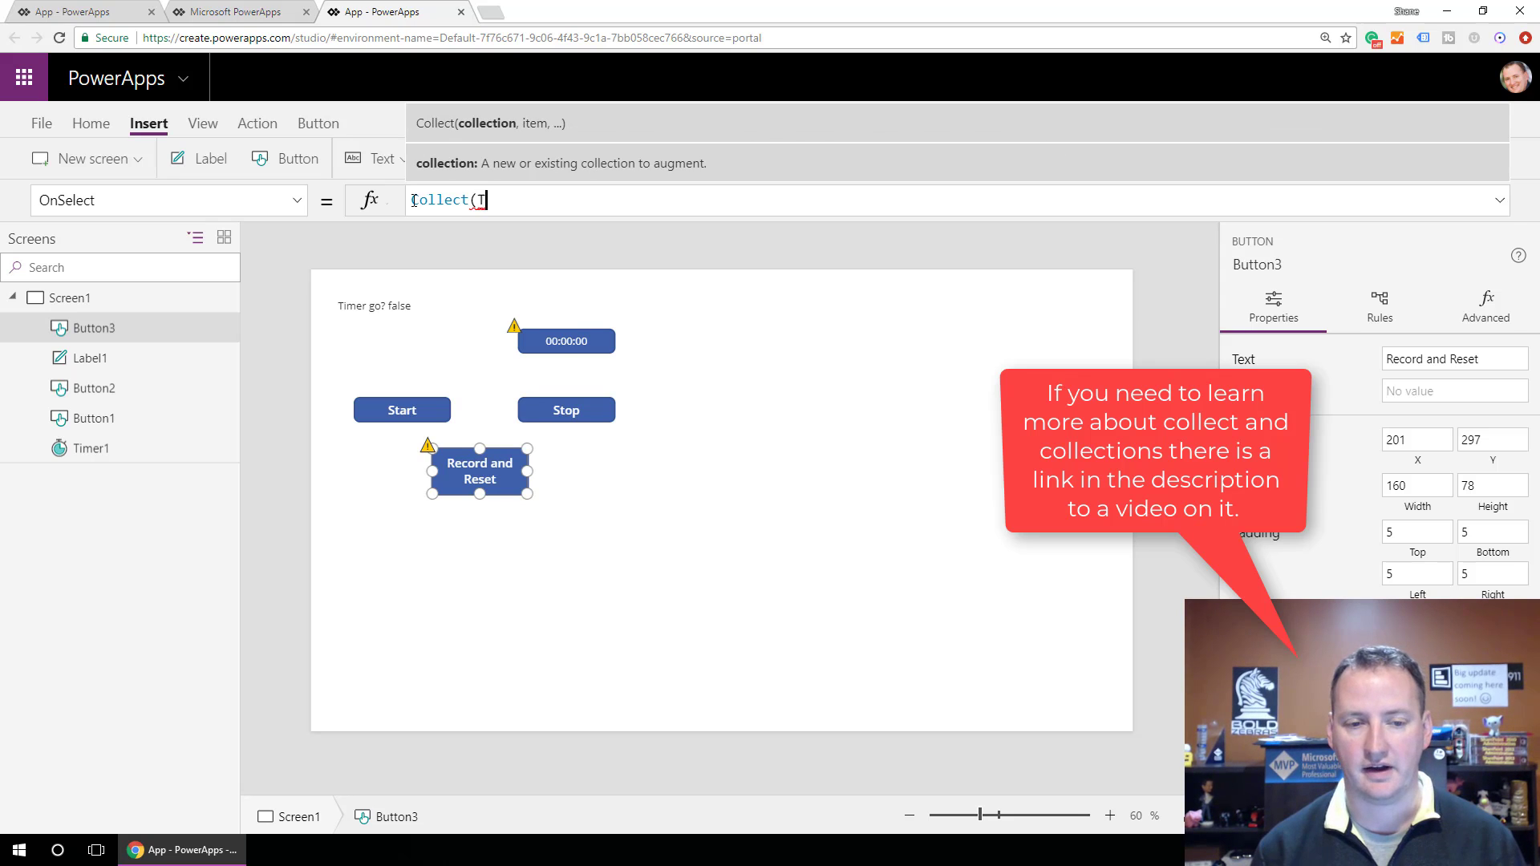
{"action": "type", "text": "imeingRe"}
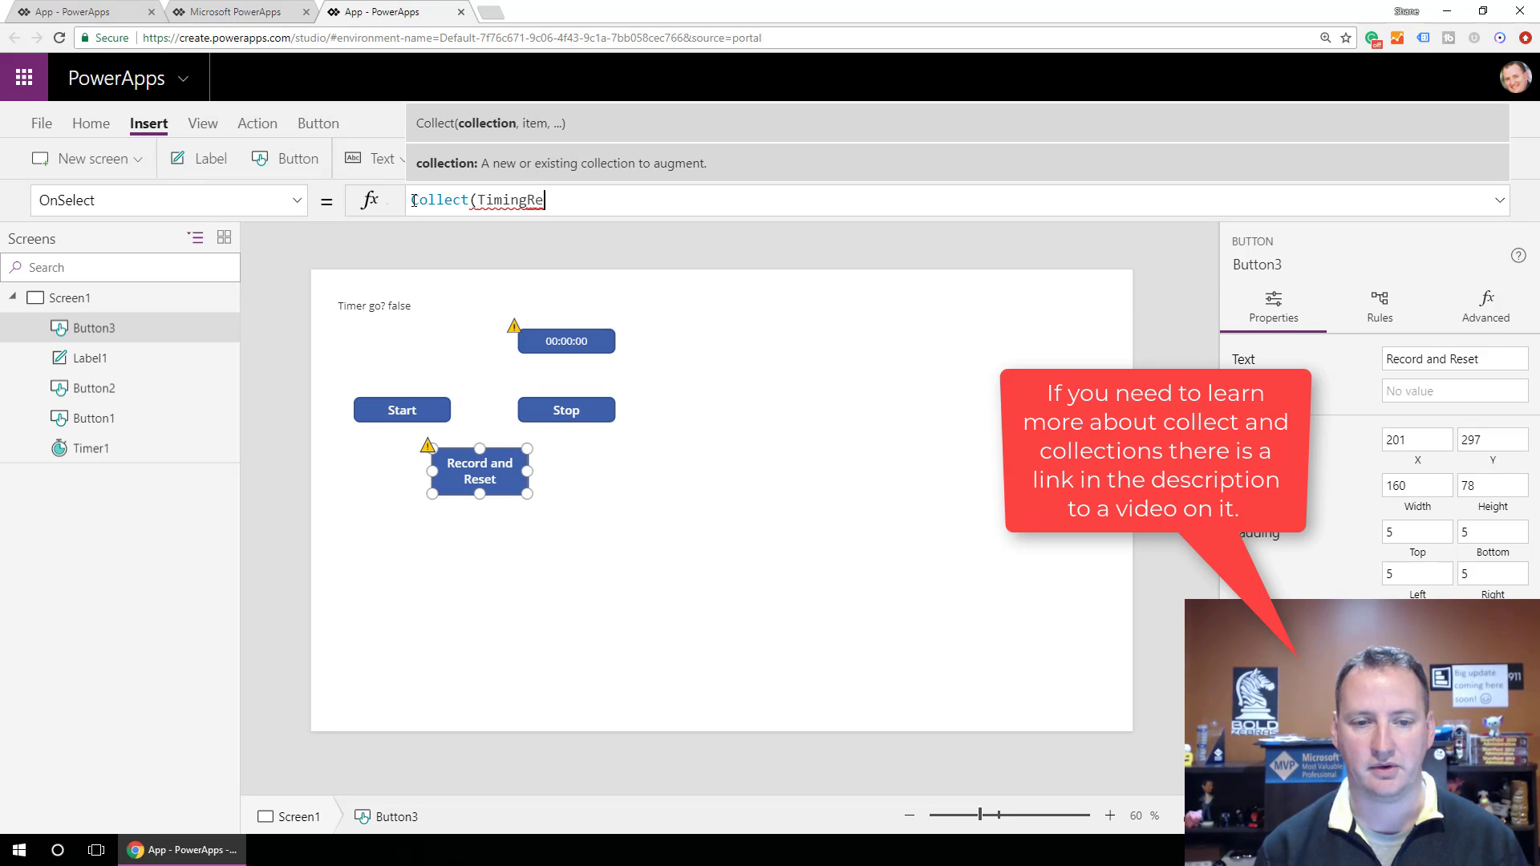
{"action": "type", "text": "sults,"}
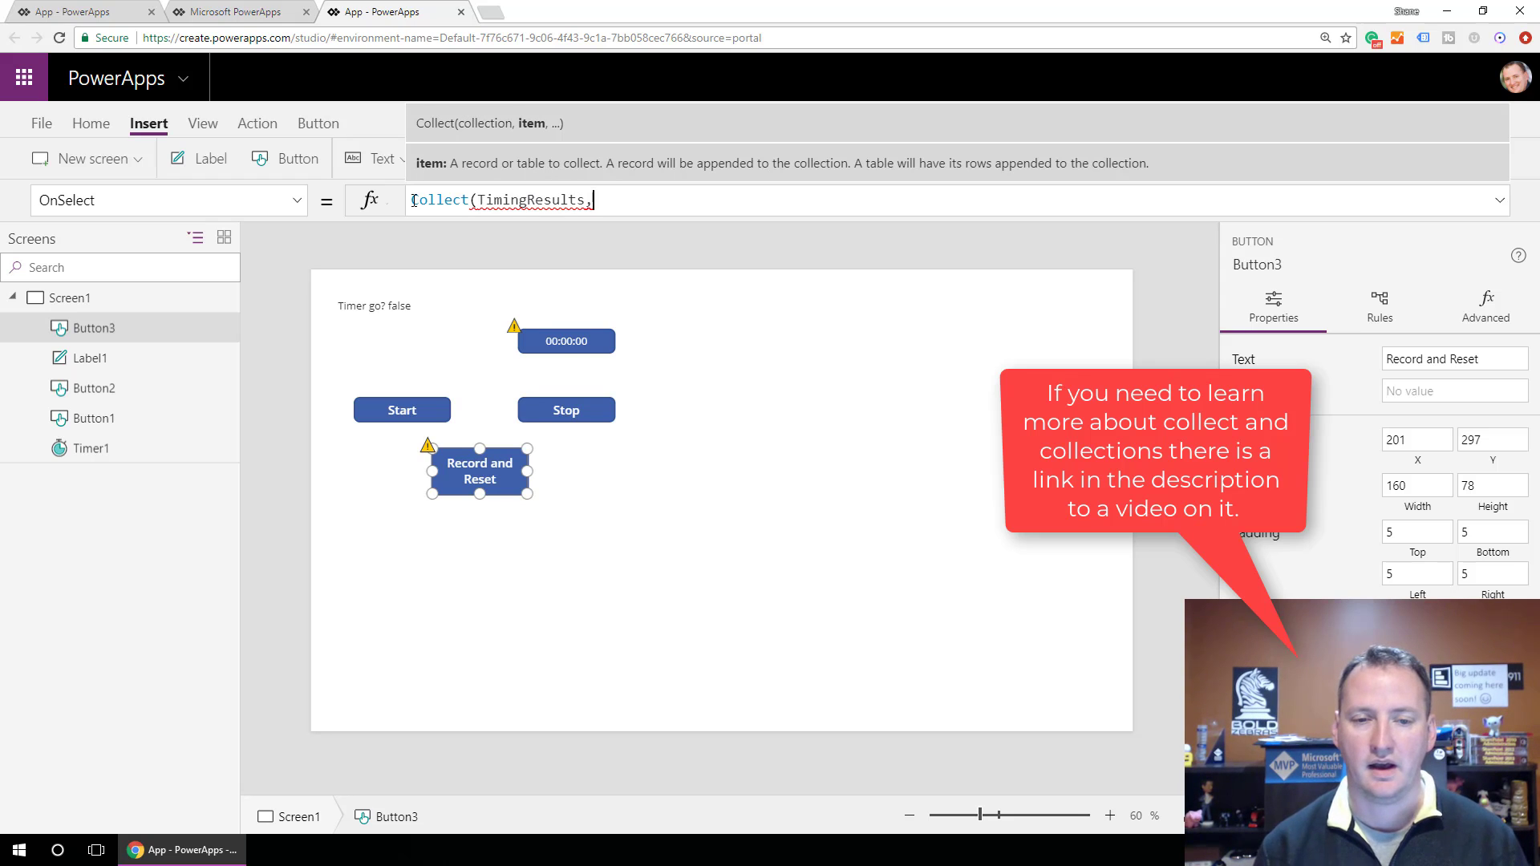
{"action": "type", "text": " {Time"}
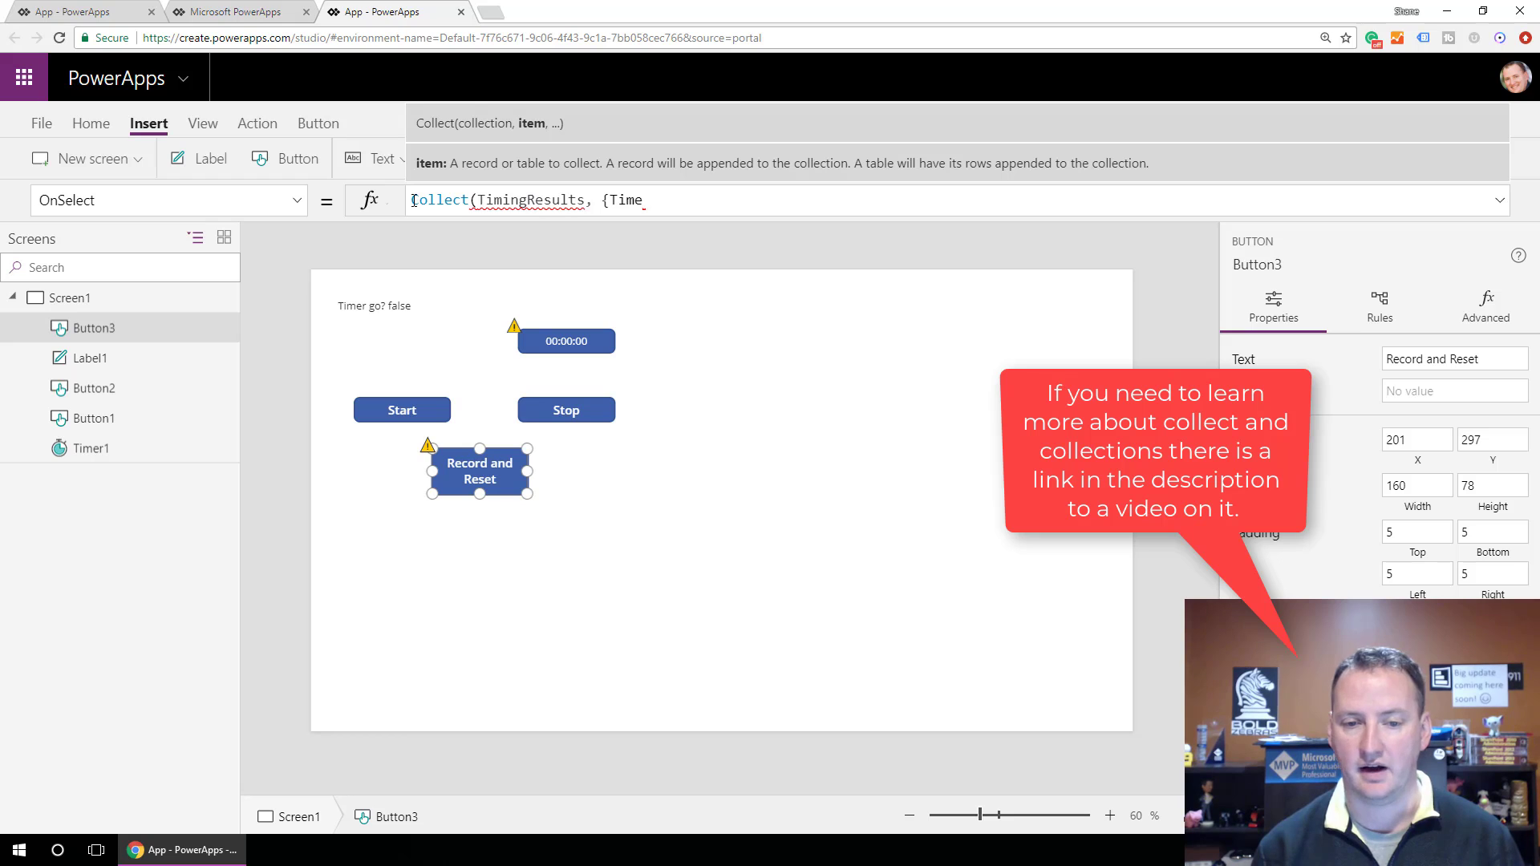
{"action": "type", "text": ": "}
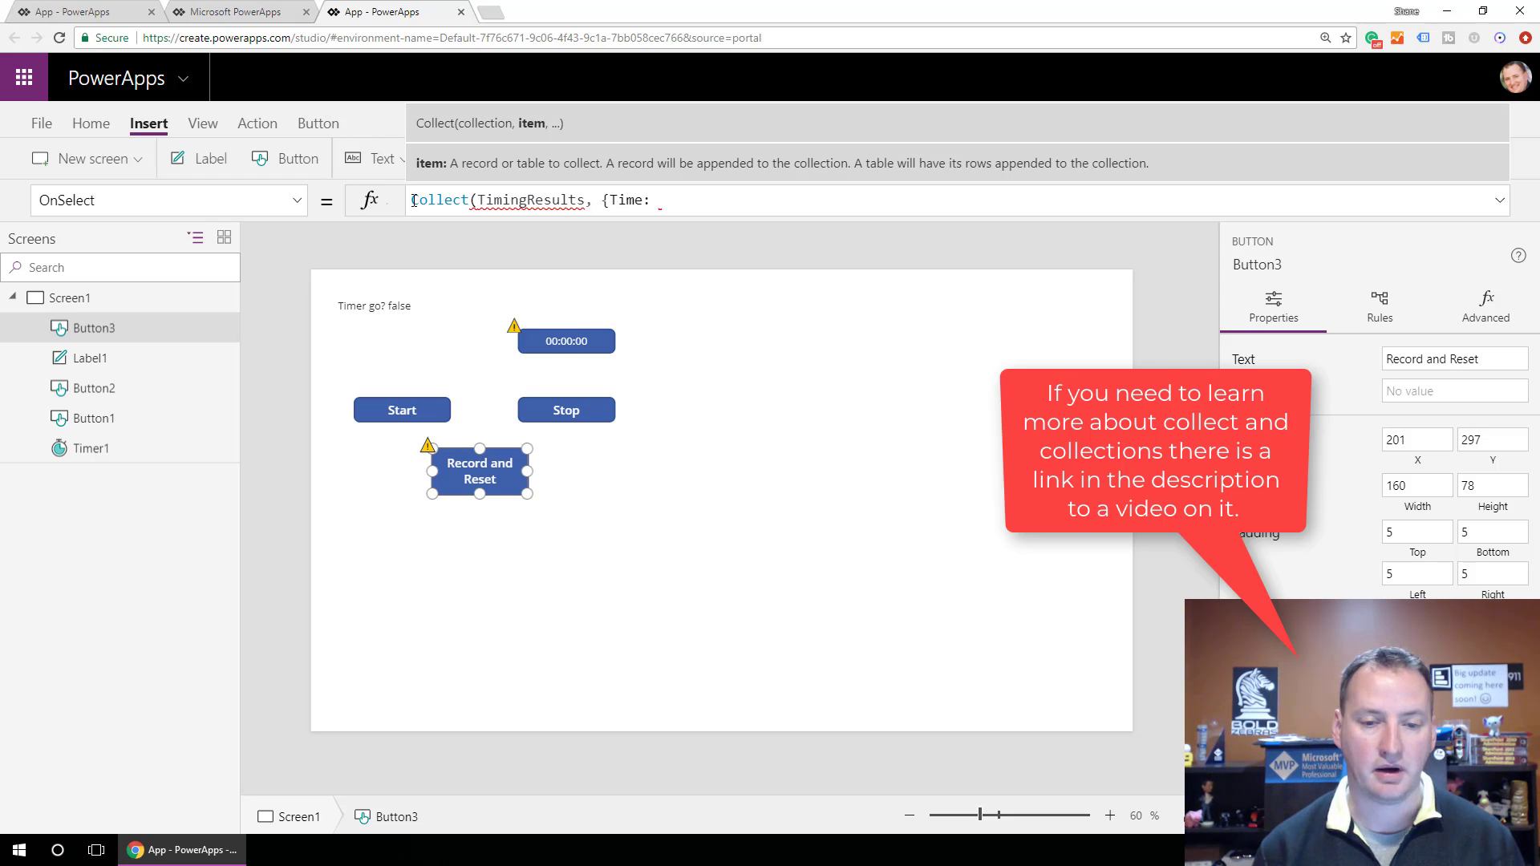
{"action": "type", "text": "Timer"}
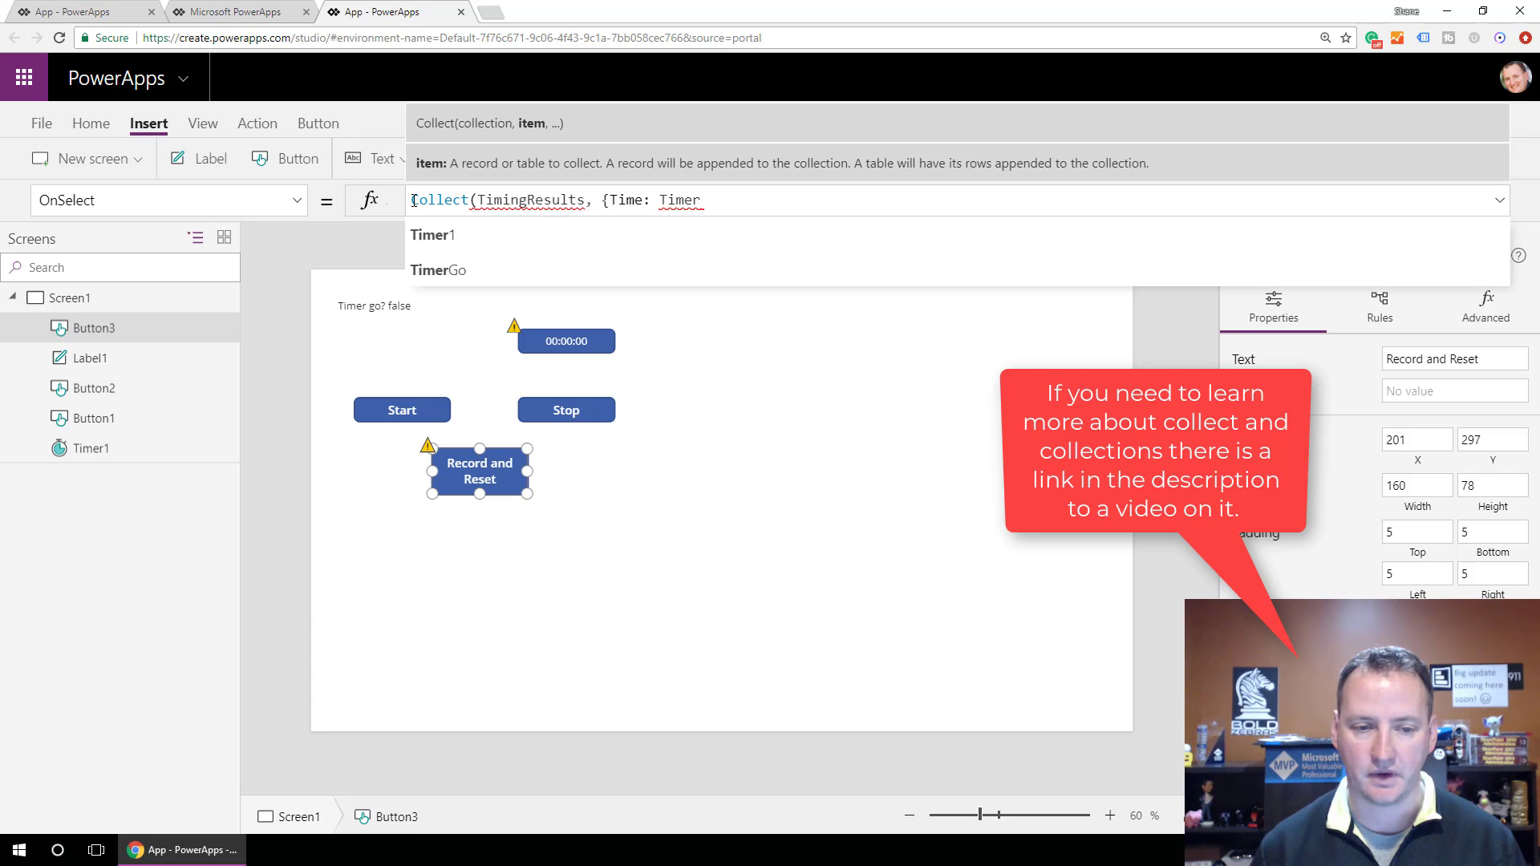
{"action": "type", "text": "1."}
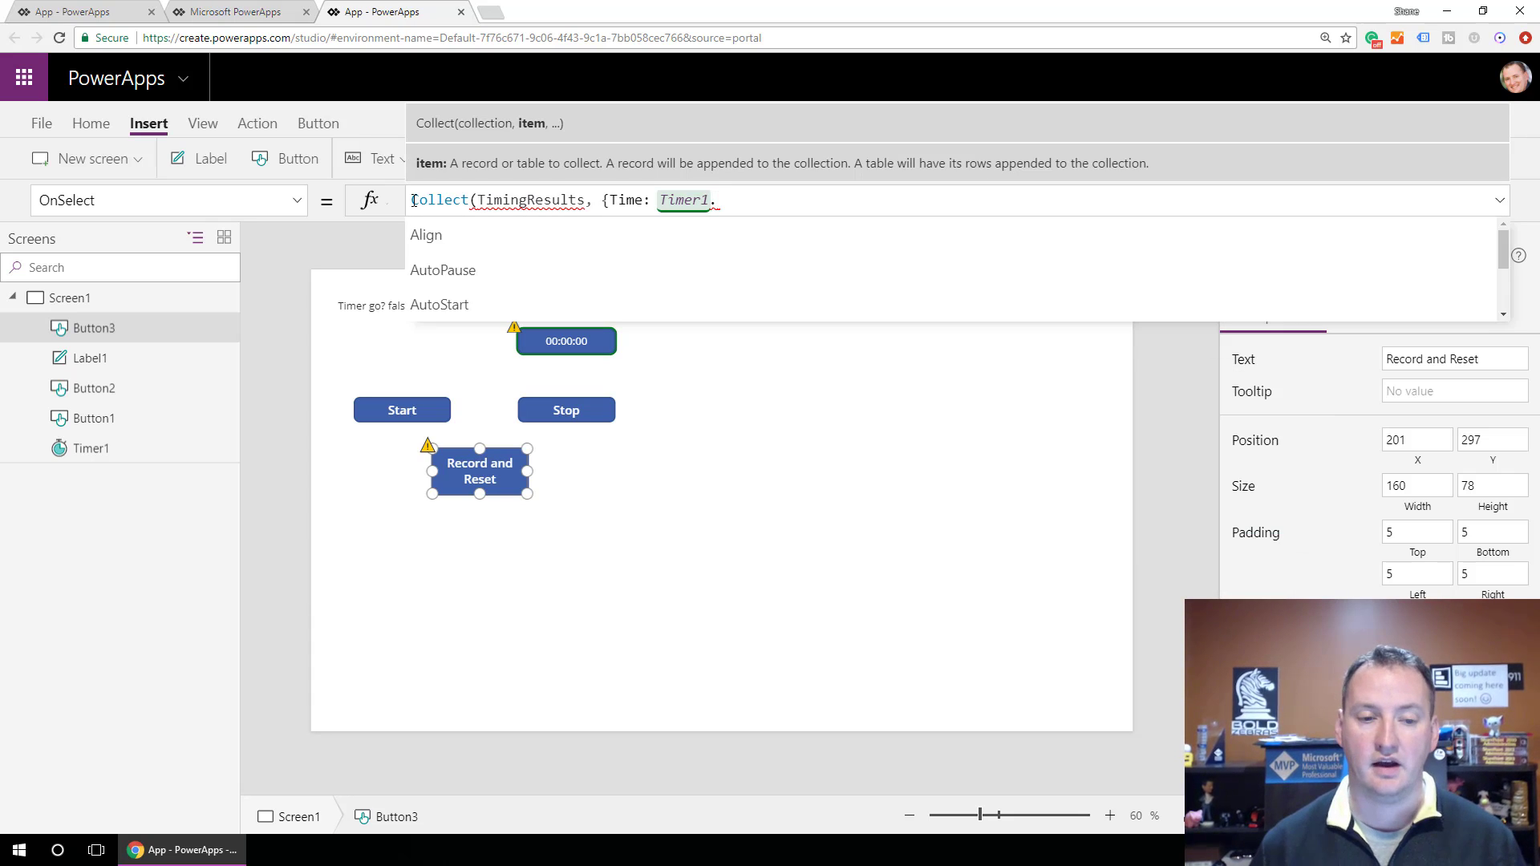
{"action": "type", "text": "t"}
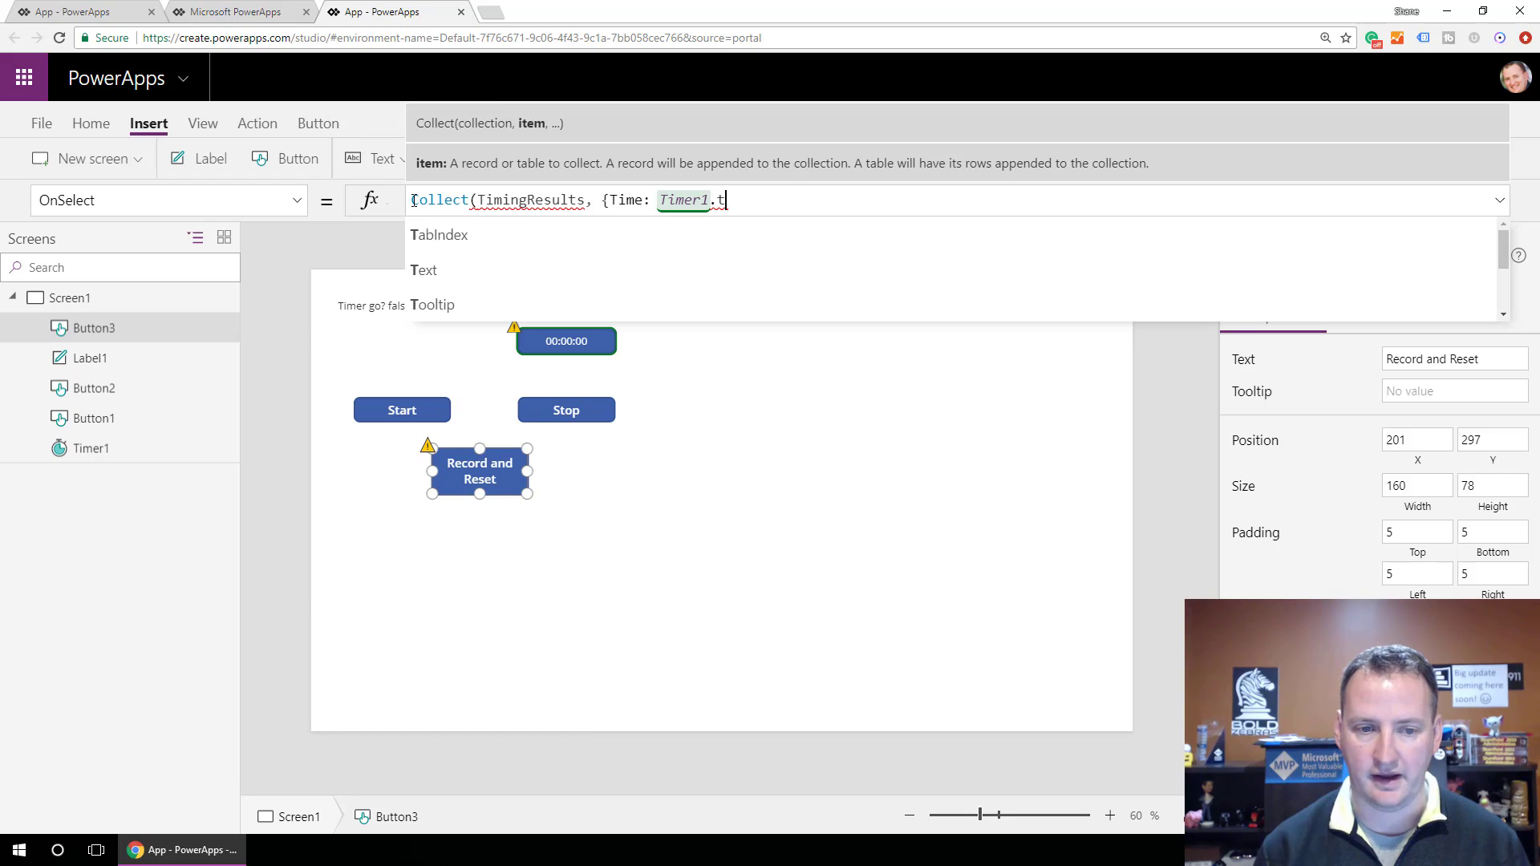
{"action": "key", "text": "Down"}
{"action": "key", "text": "Down"}
{"action": "key", "text": "Tab"}
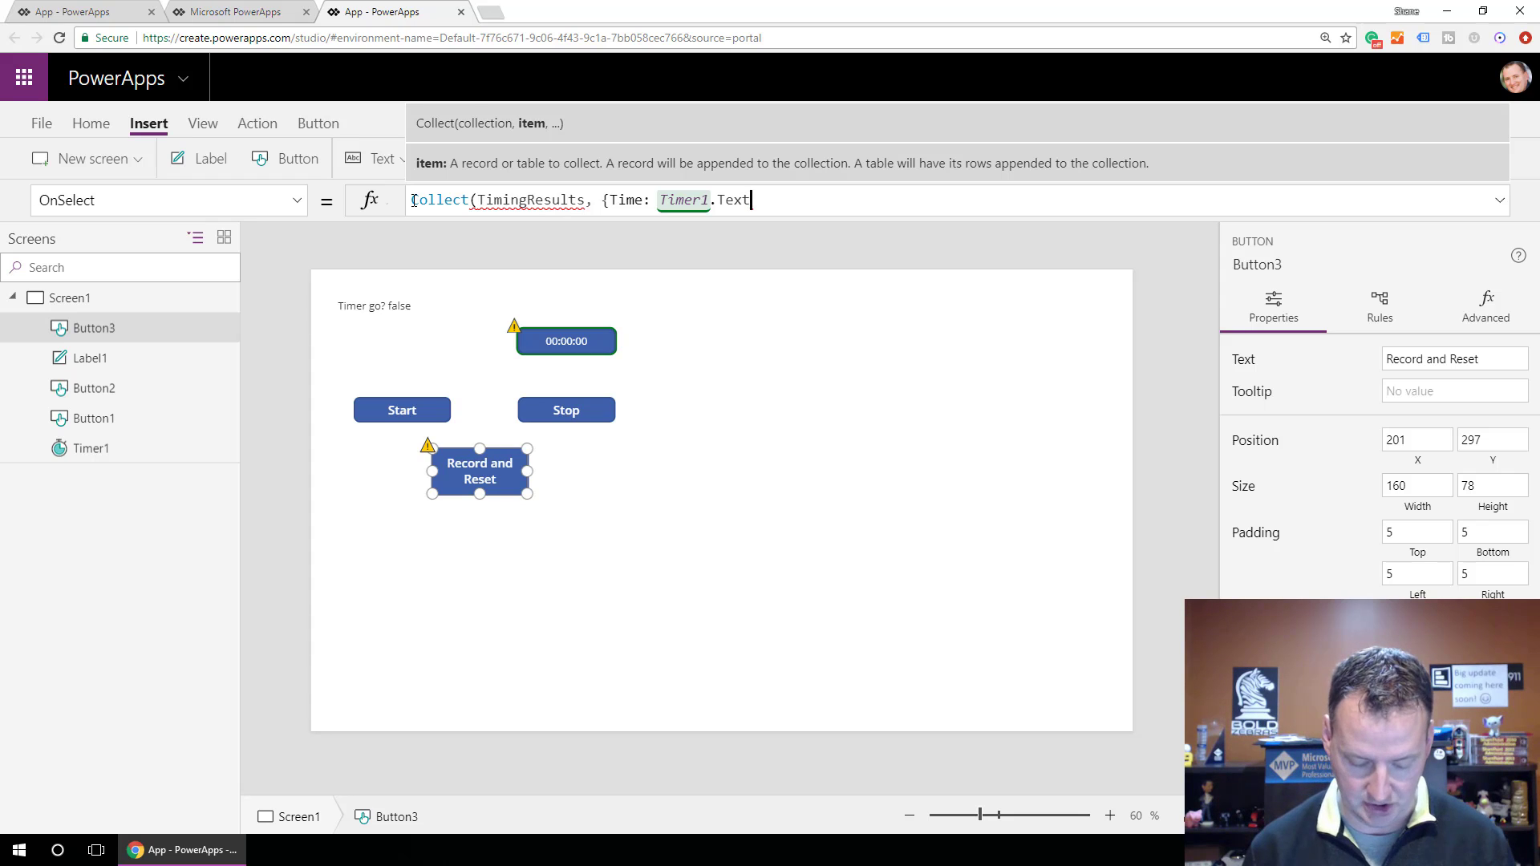
{"action": "type", "text": "}"}
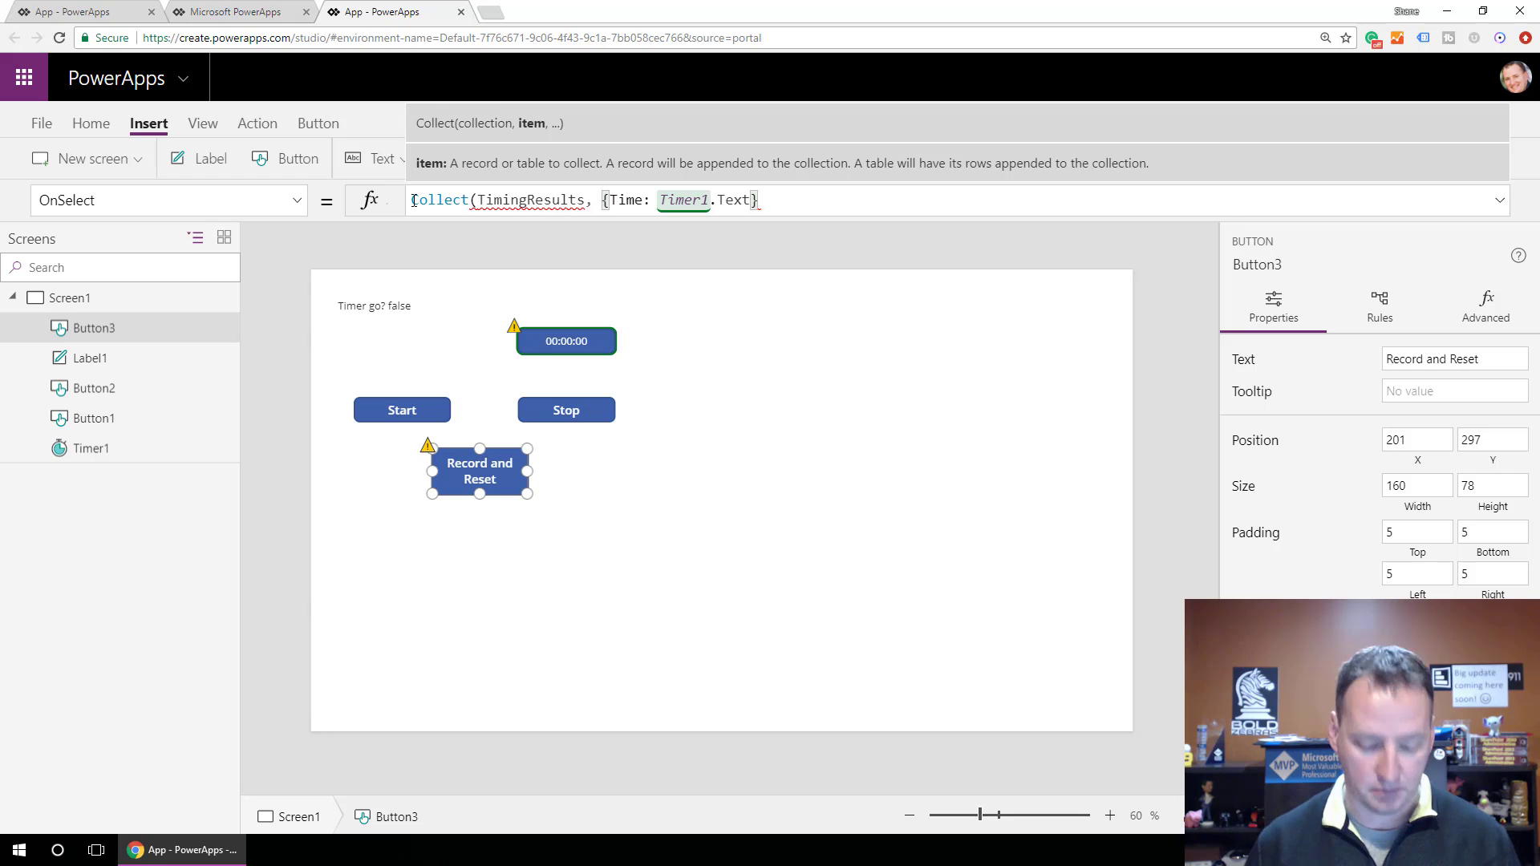
{"action": "type", "text": ");"}
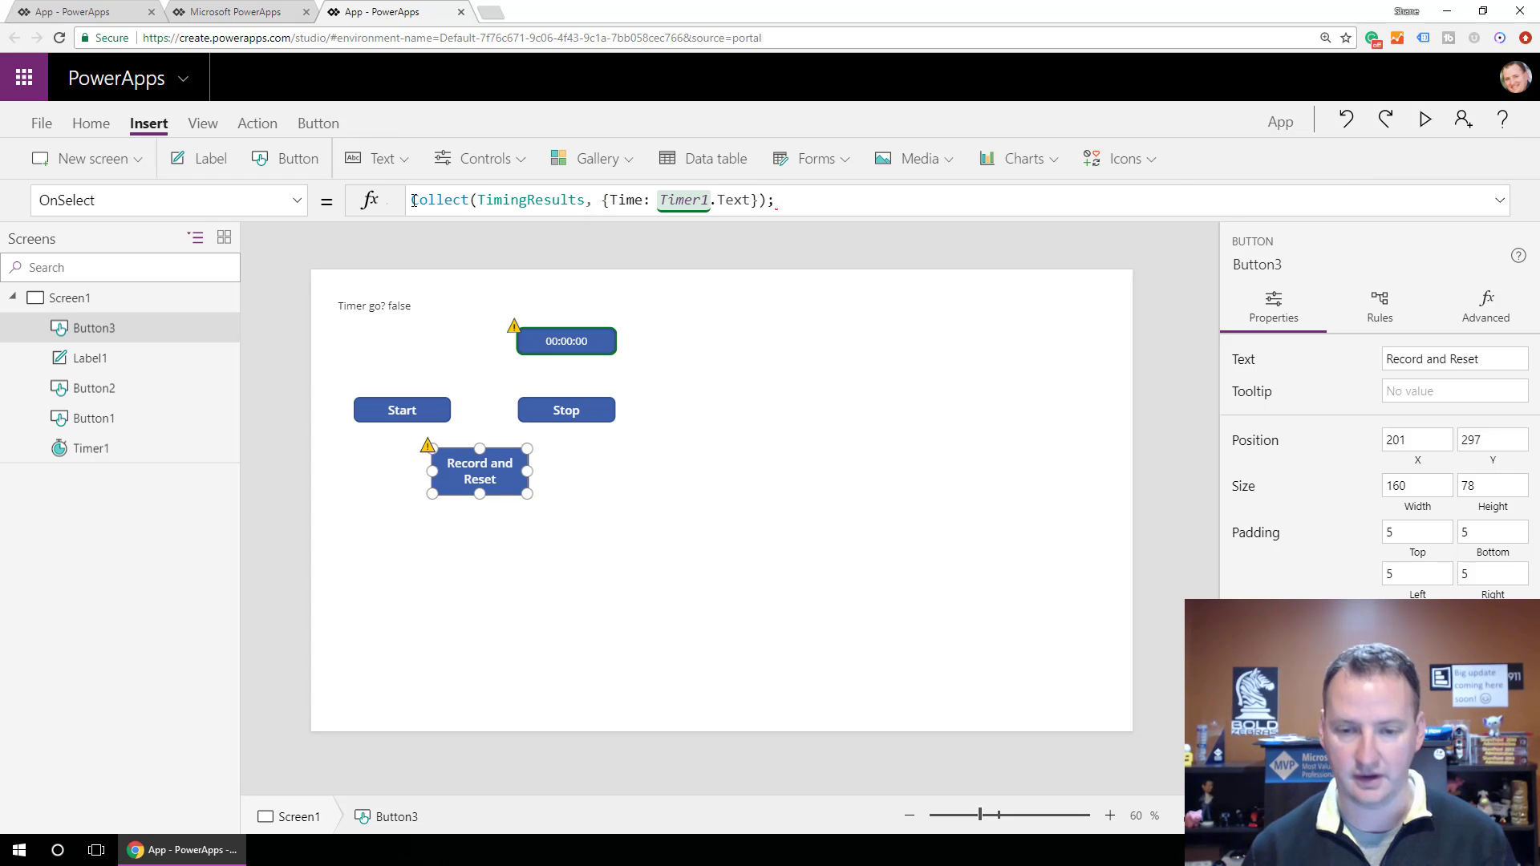
{"action": "key", "text": "ctrl+v"}
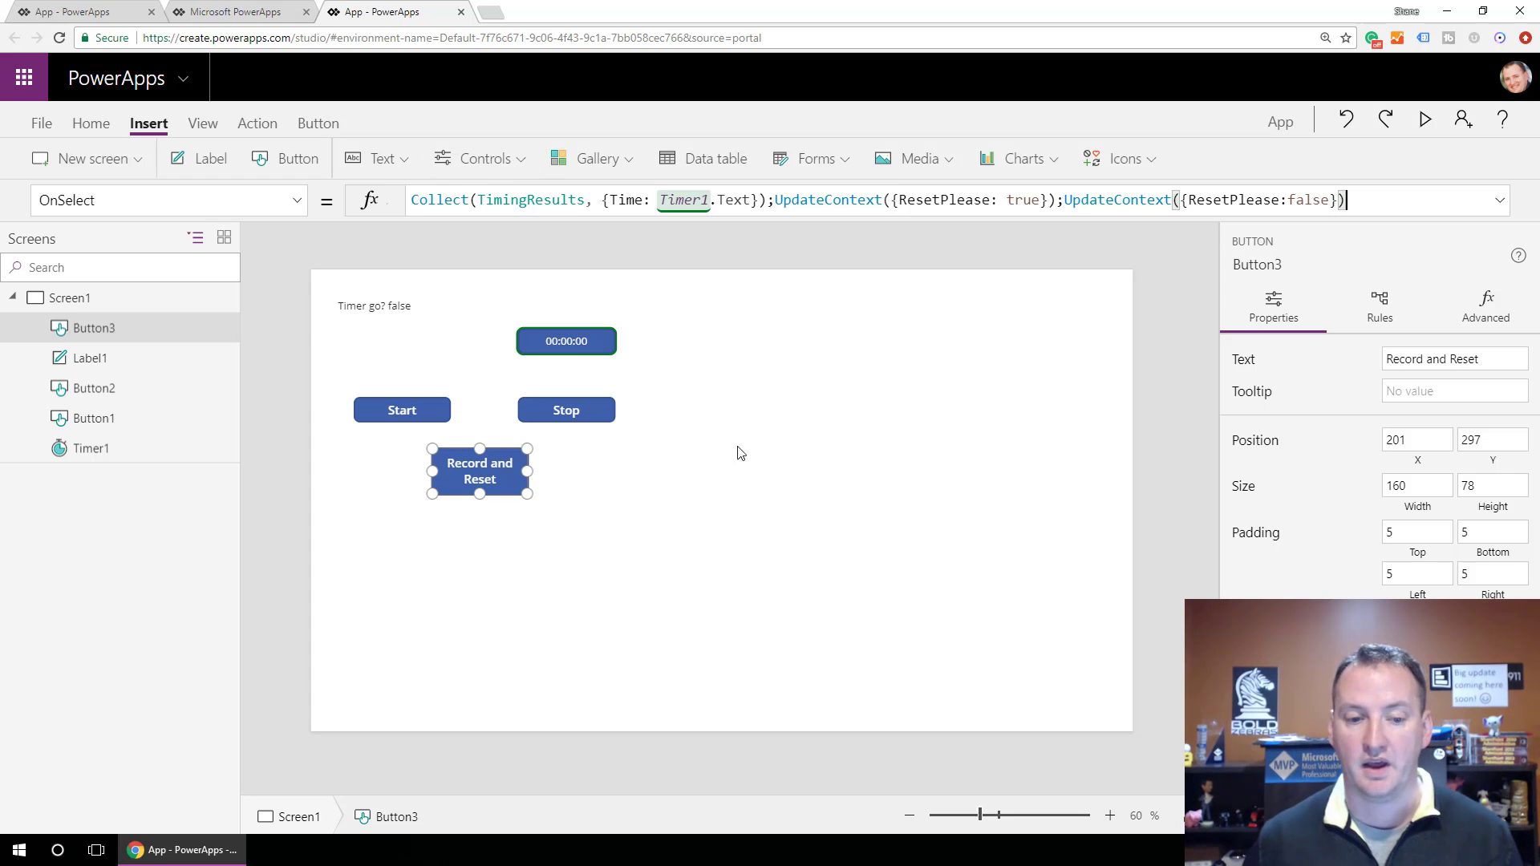
{"action": "left_click", "coordinate": [722, 396]}
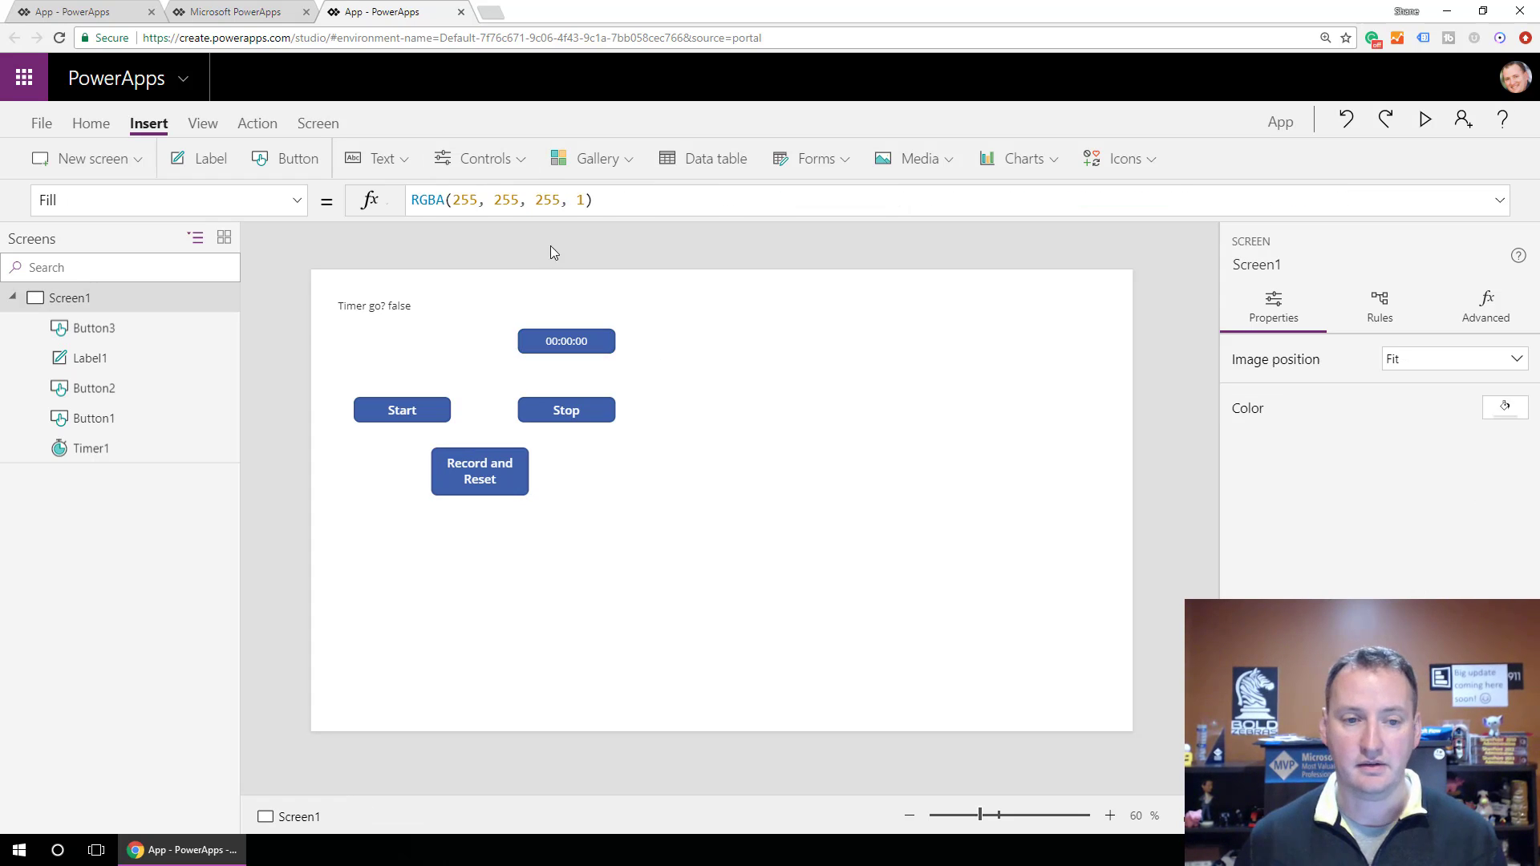
Step: Insert a gallery on the screen and set its data source to the TimingResults collection
{"action": "left_click", "coordinate": [600, 159]}
{"action": "key", "text": "Escape"}
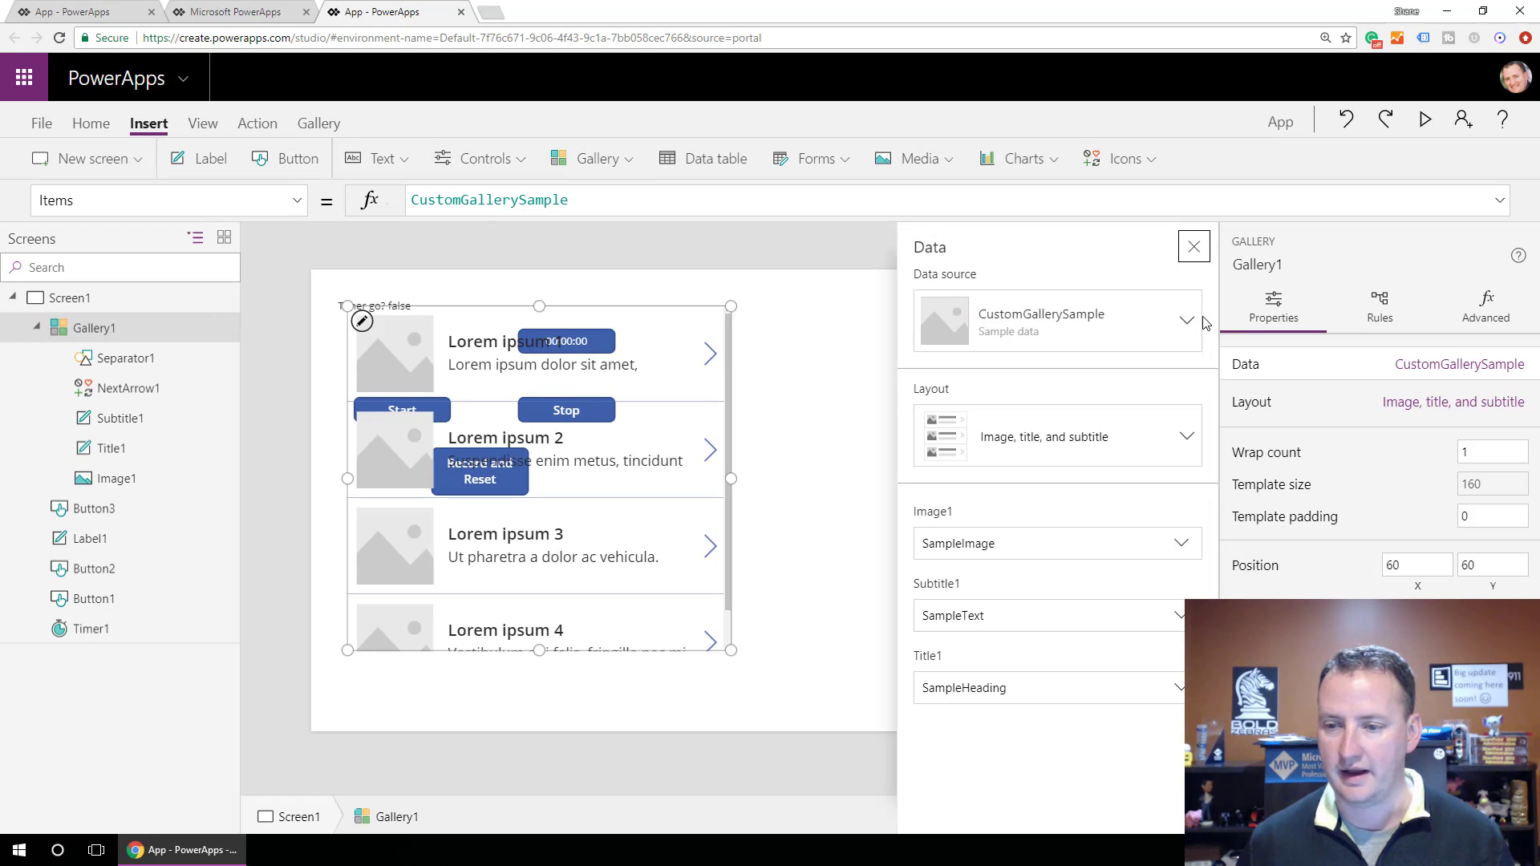
{"action": "left_click", "coordinate": [998, 346]}
{"action": "left_click", "coordinate": [1028, 381]}
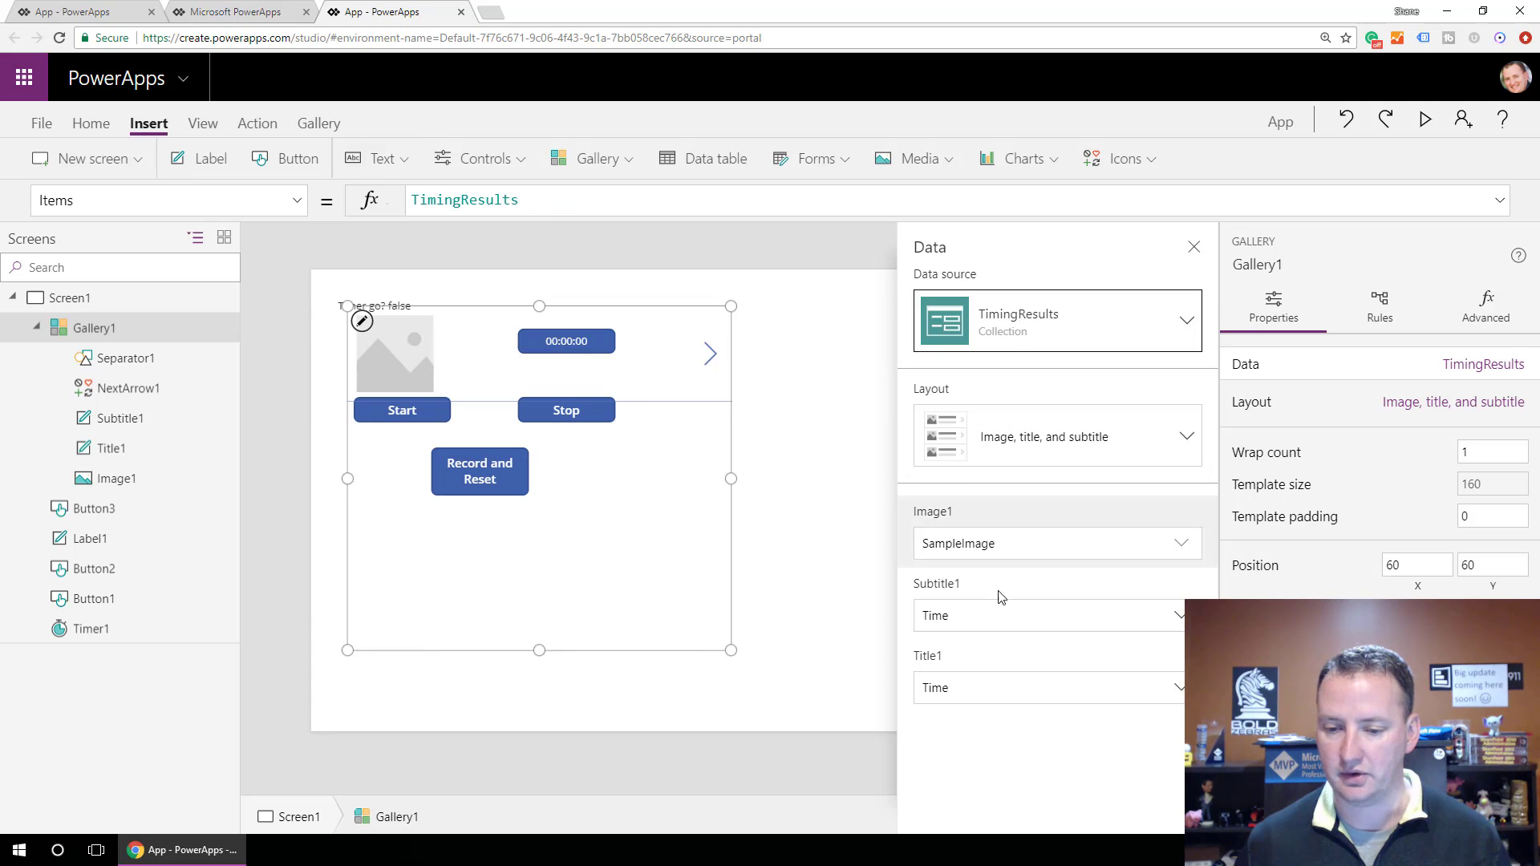
Step: Change the gallery's layout to Title and move it beside the timer buttons, to about X 573, Y 80
{"action": "left_click", "coordinate": [1119, 448]}
{"action": "left_click", "coordinate": [972, 553]}
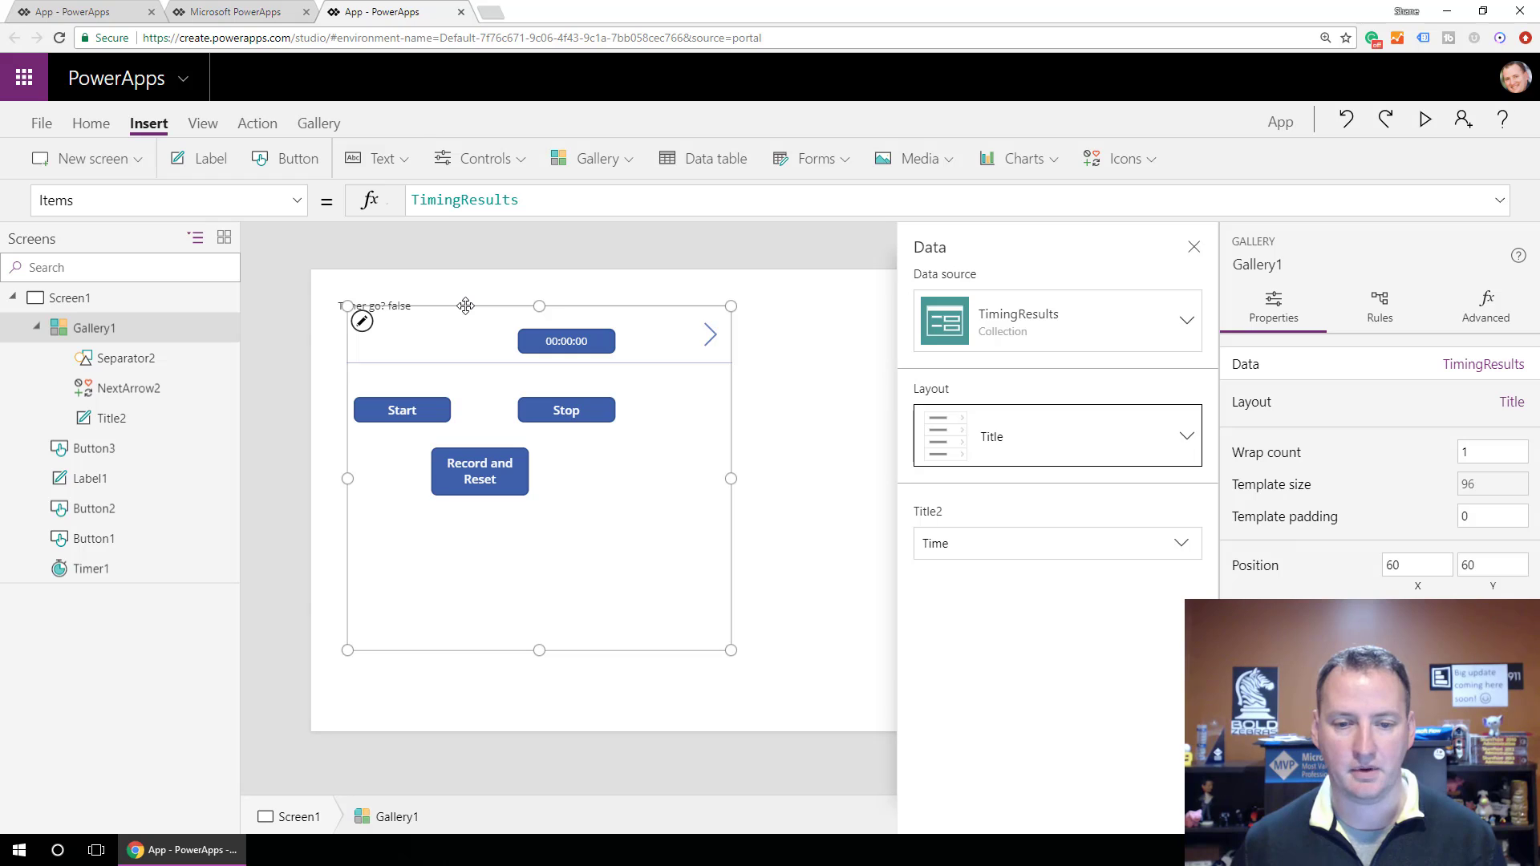
{"action": "left_click_drag", "start_coordinate": [467, 309], "coordinate": [775, 316]}
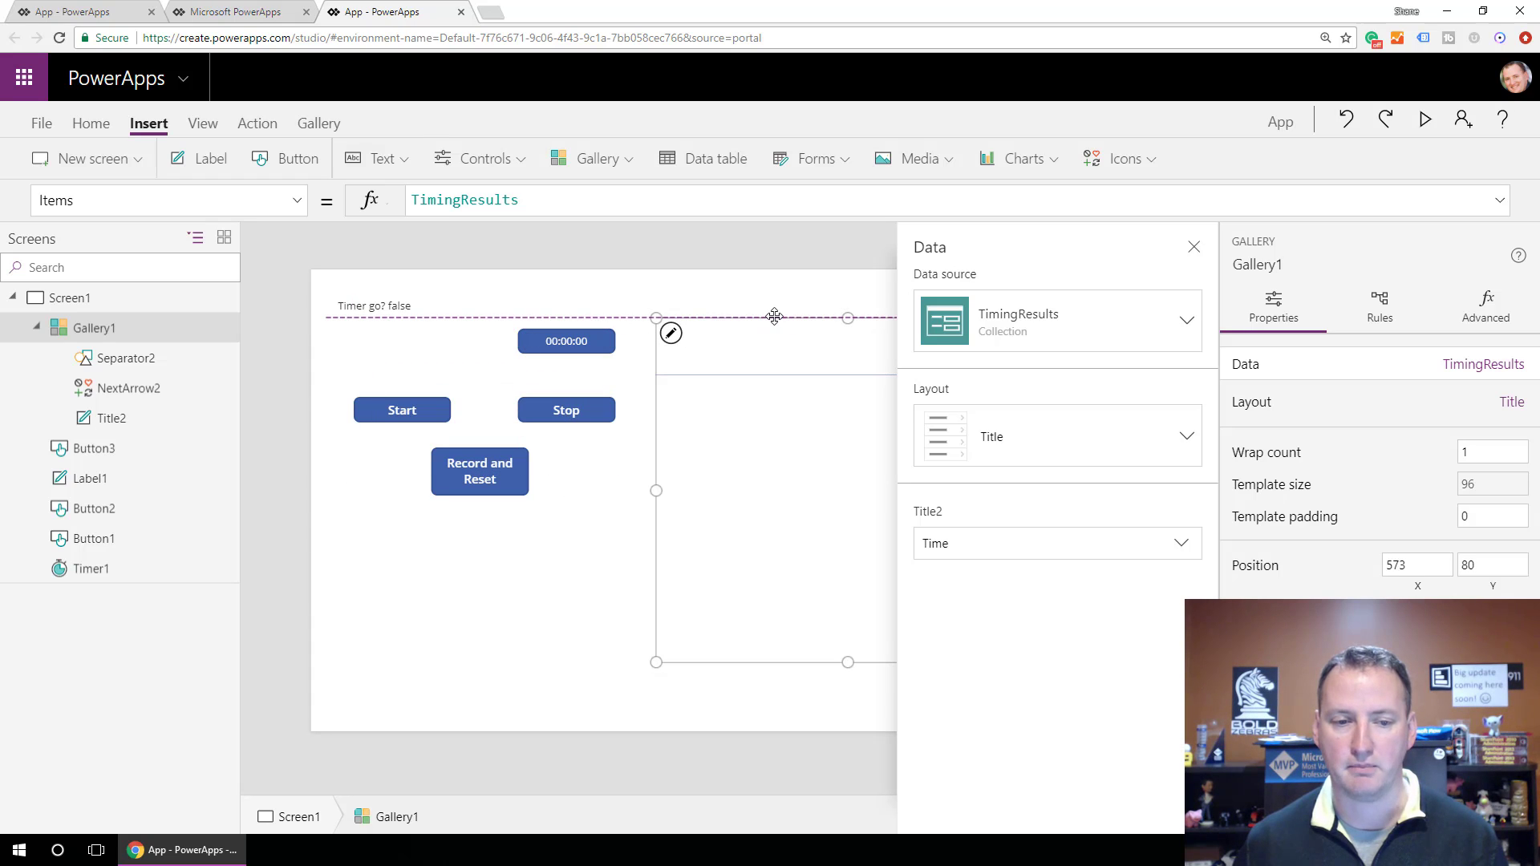
{"action": "left_click", "coordinate": [717, 303]}
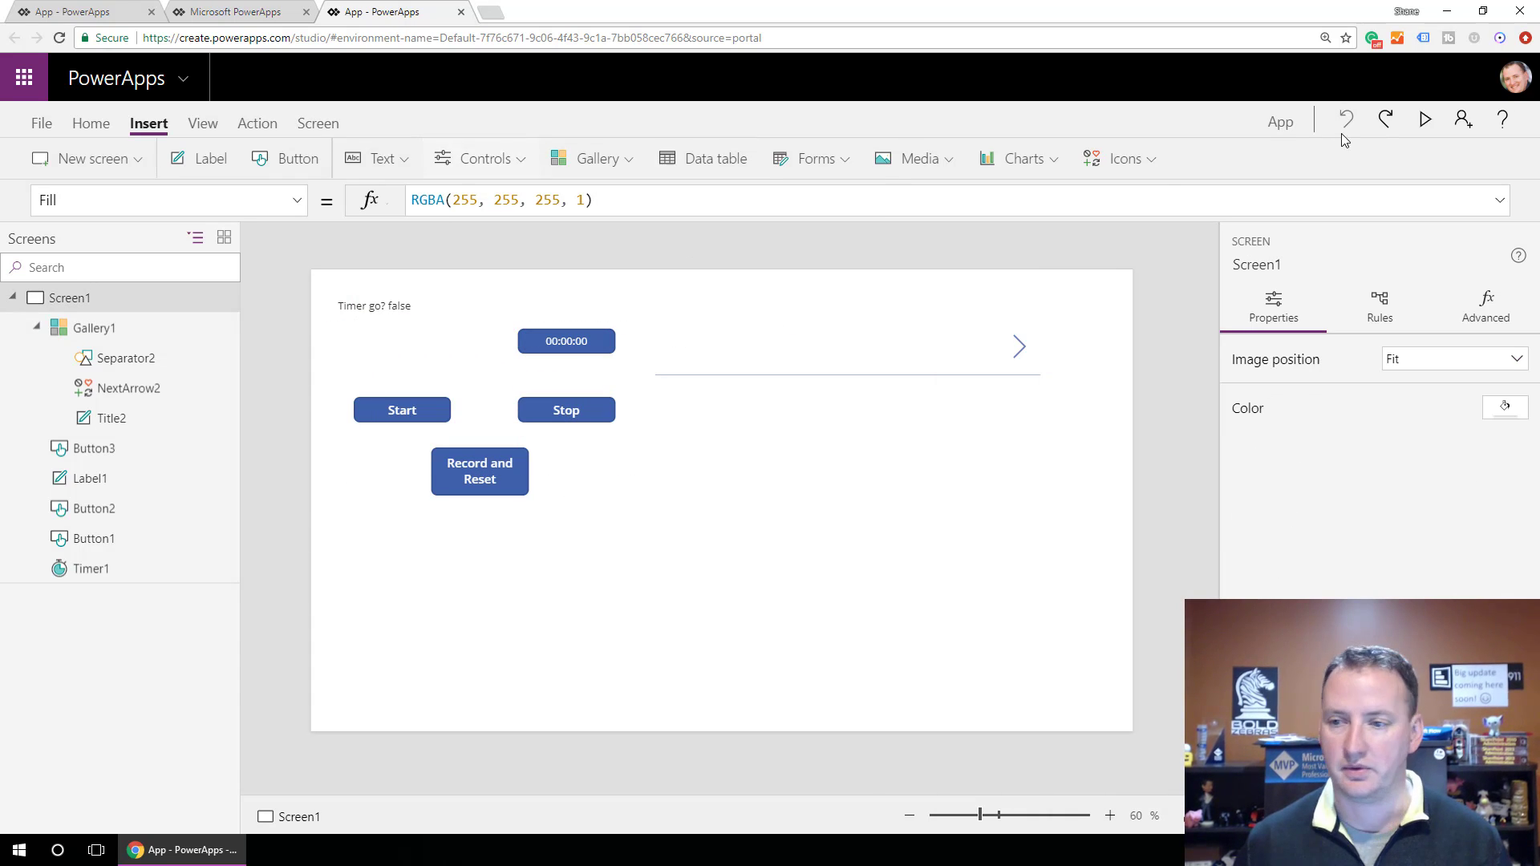
Step: Preview the app and test two full rounds of Start, Stop, and Record and Reset
{"action": "left_click", "coordinate": [1424, 120]}
{"action": "left_click", "coordinate": [281, 287]}
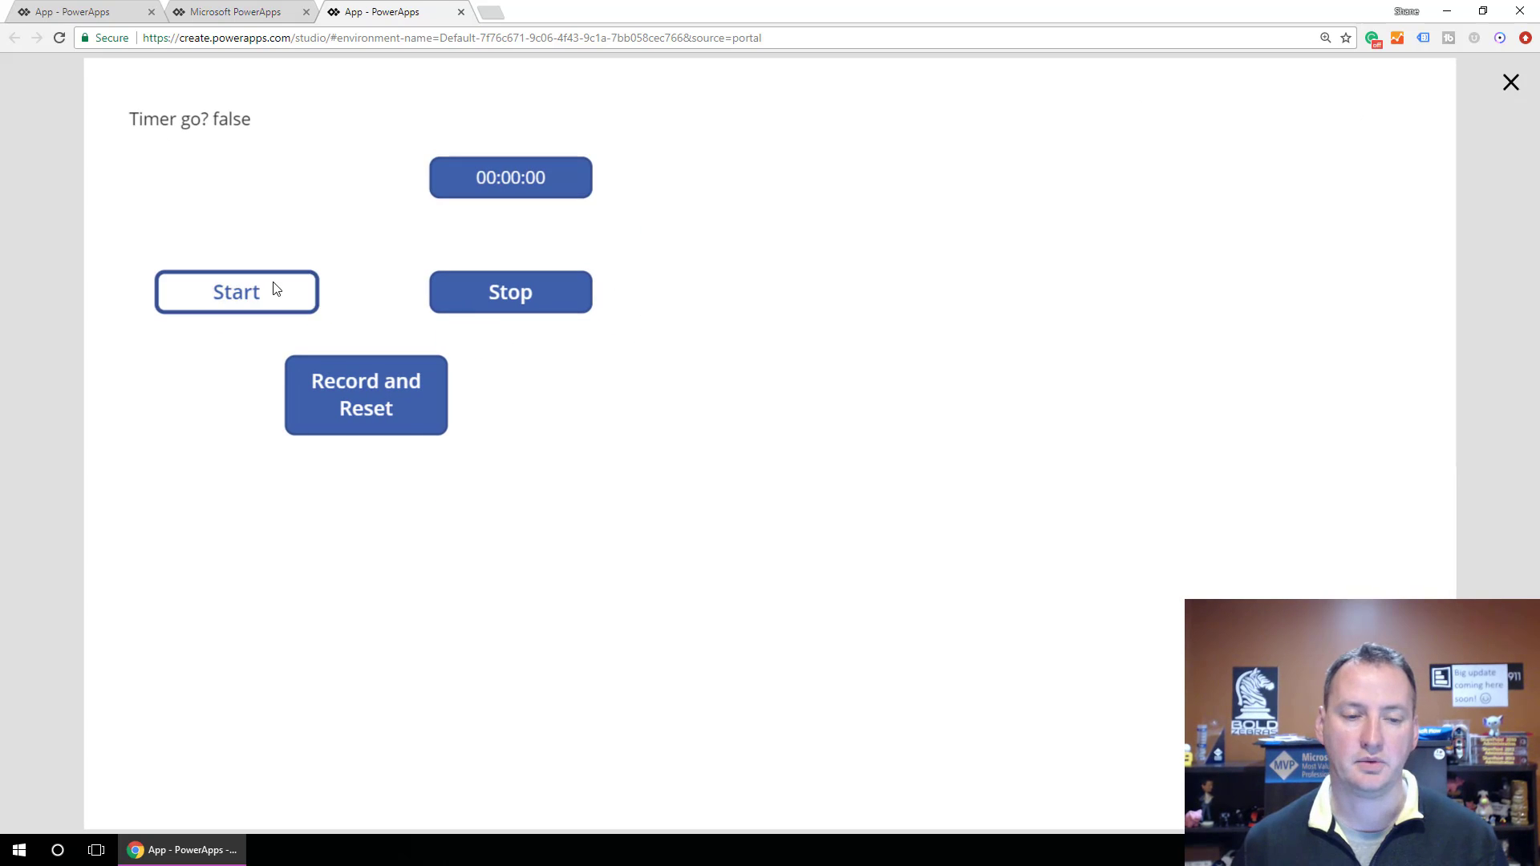
{"action": "left_click", "coordinate": [464, 290]}
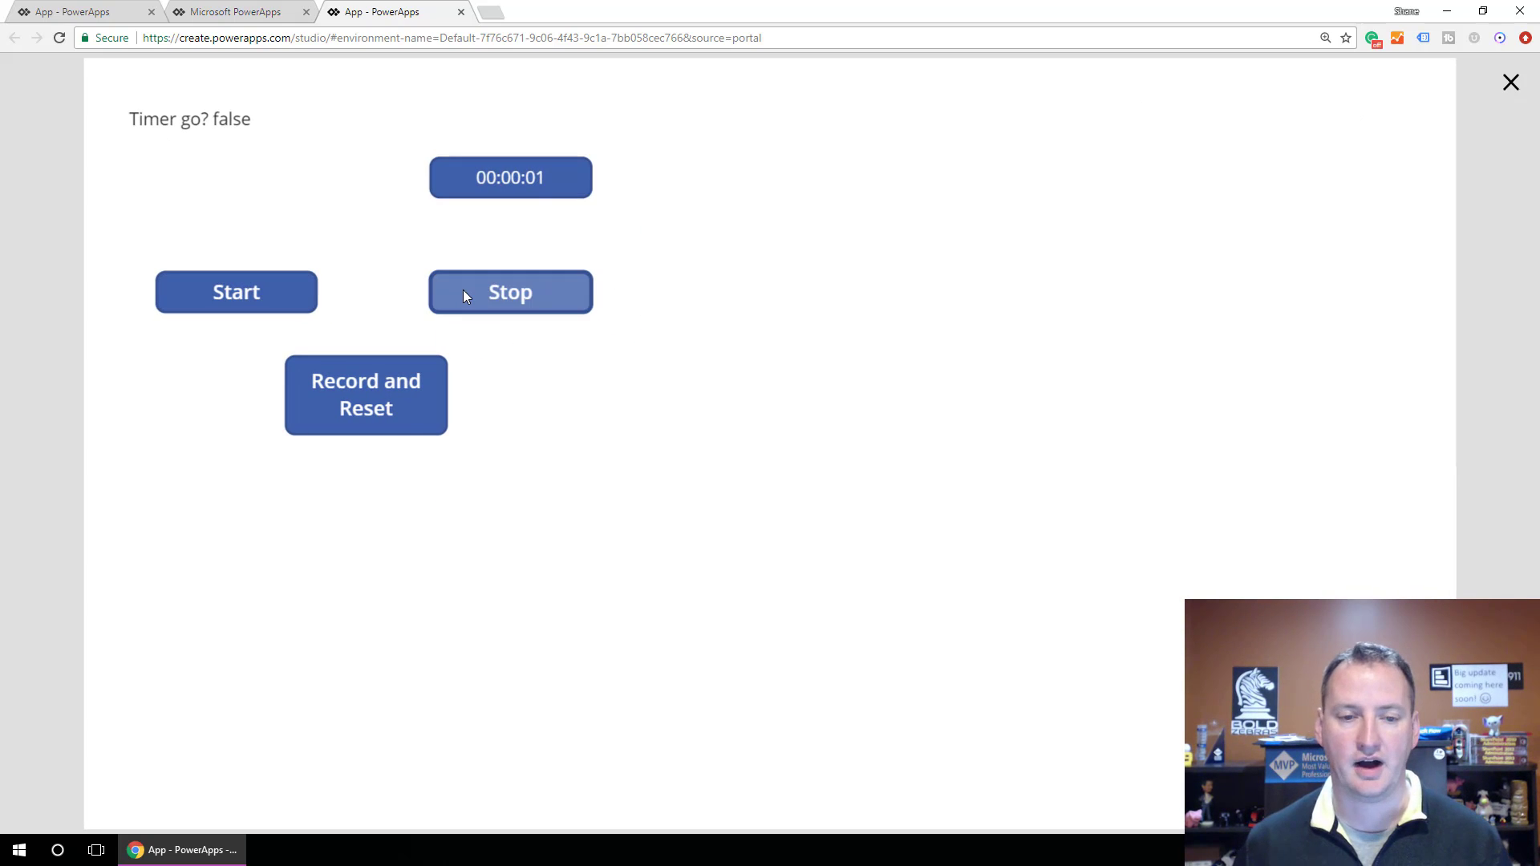
{"action": "left_click", "coordinate": [397, 415]}
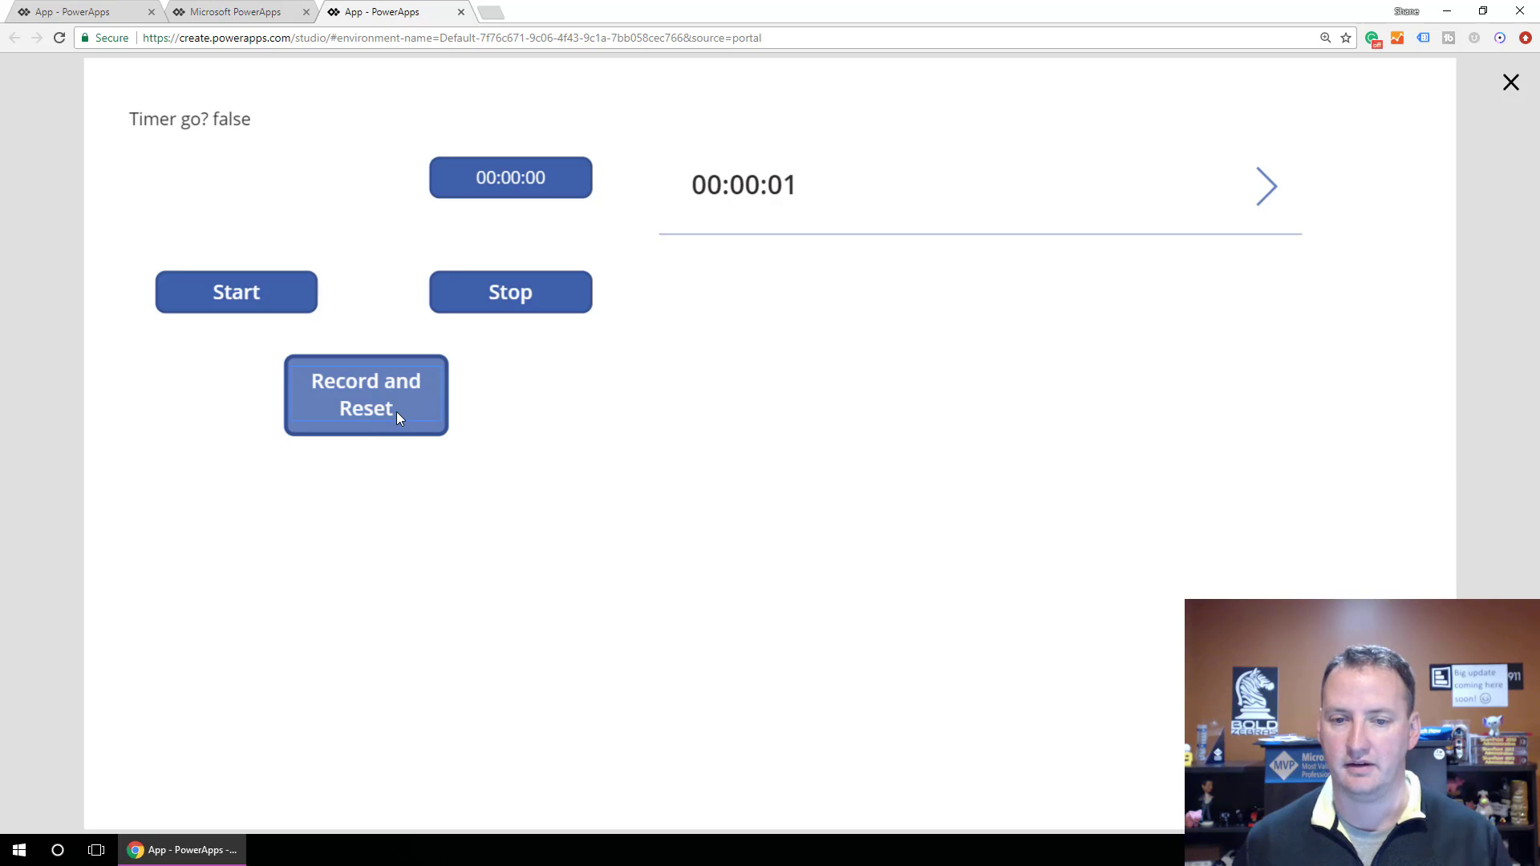
{"action": "left_click", "coordinate": [263, 294]}
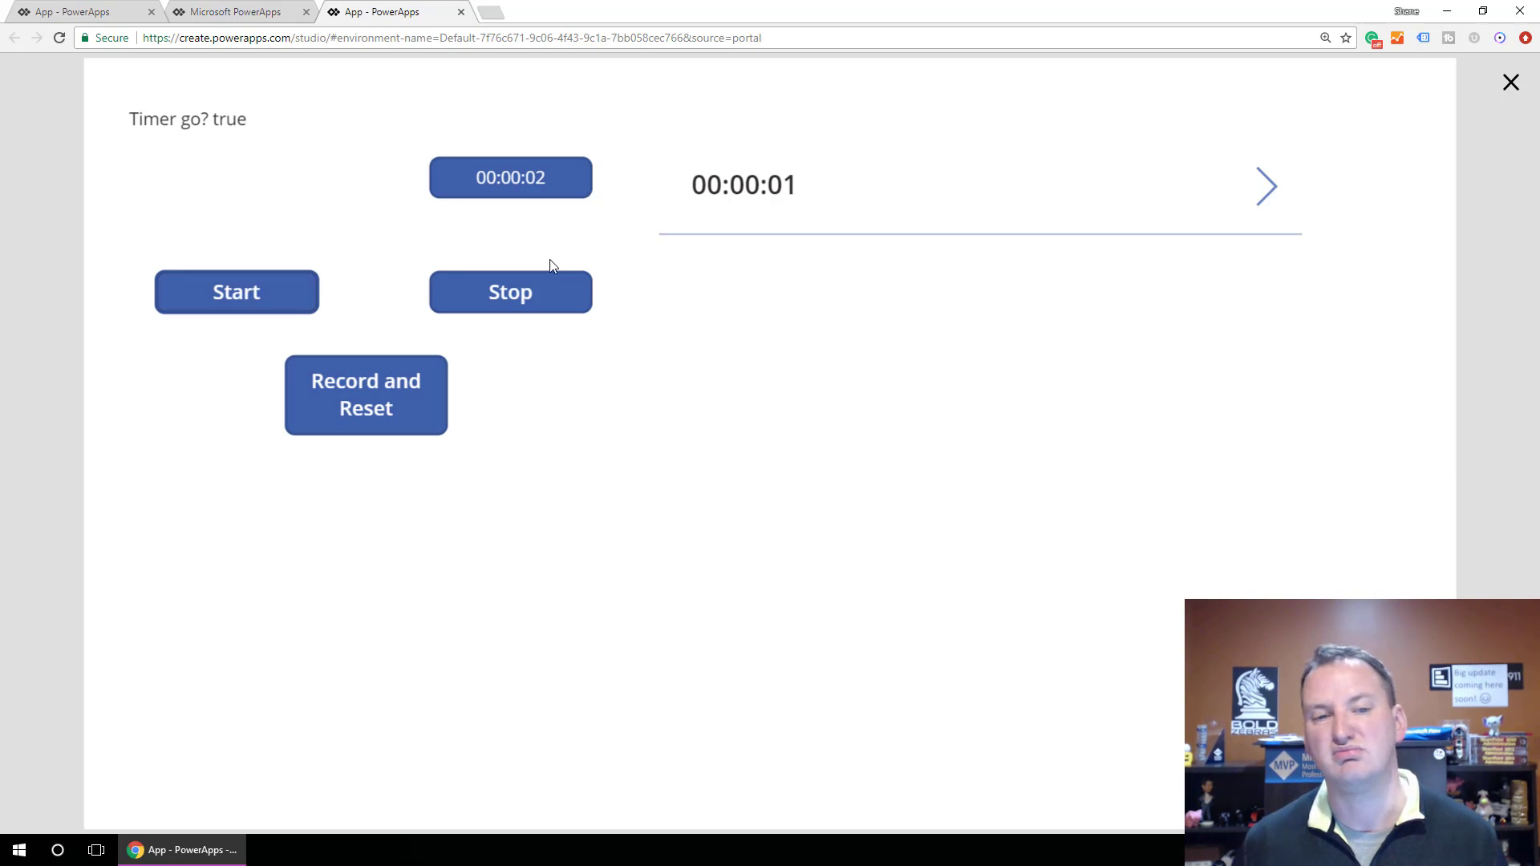
{"action": "left_click", "coordinate": [503, 293]}
{"action": "left_click", "coordinate": [416, 406]}
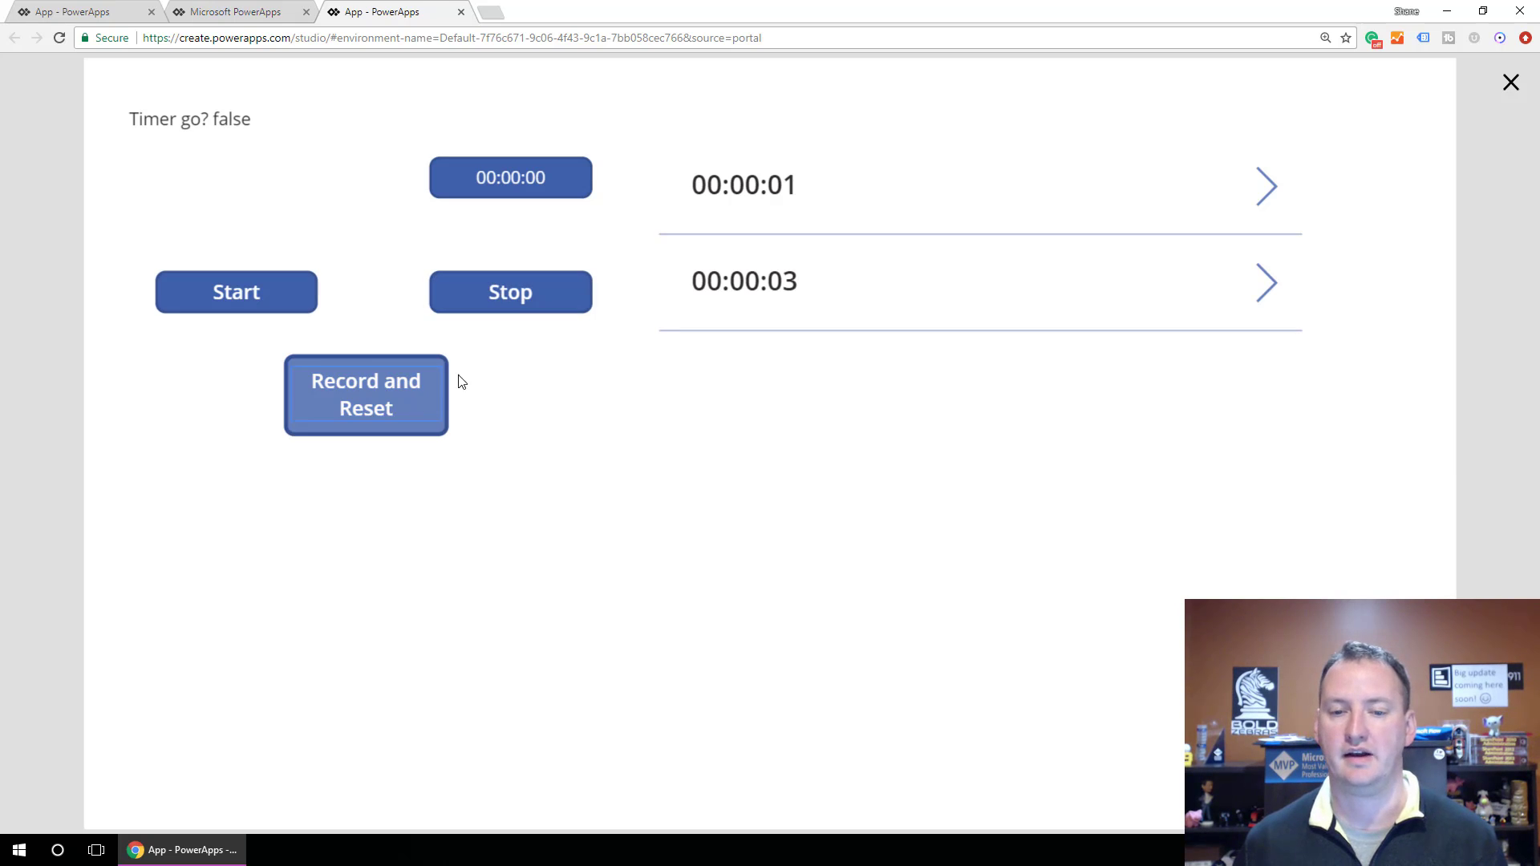
Step: Test starting and stopping the timer twice before using Record and Reset, and close the preview
{"action": "left_click", "coordinate": [245, 288]}
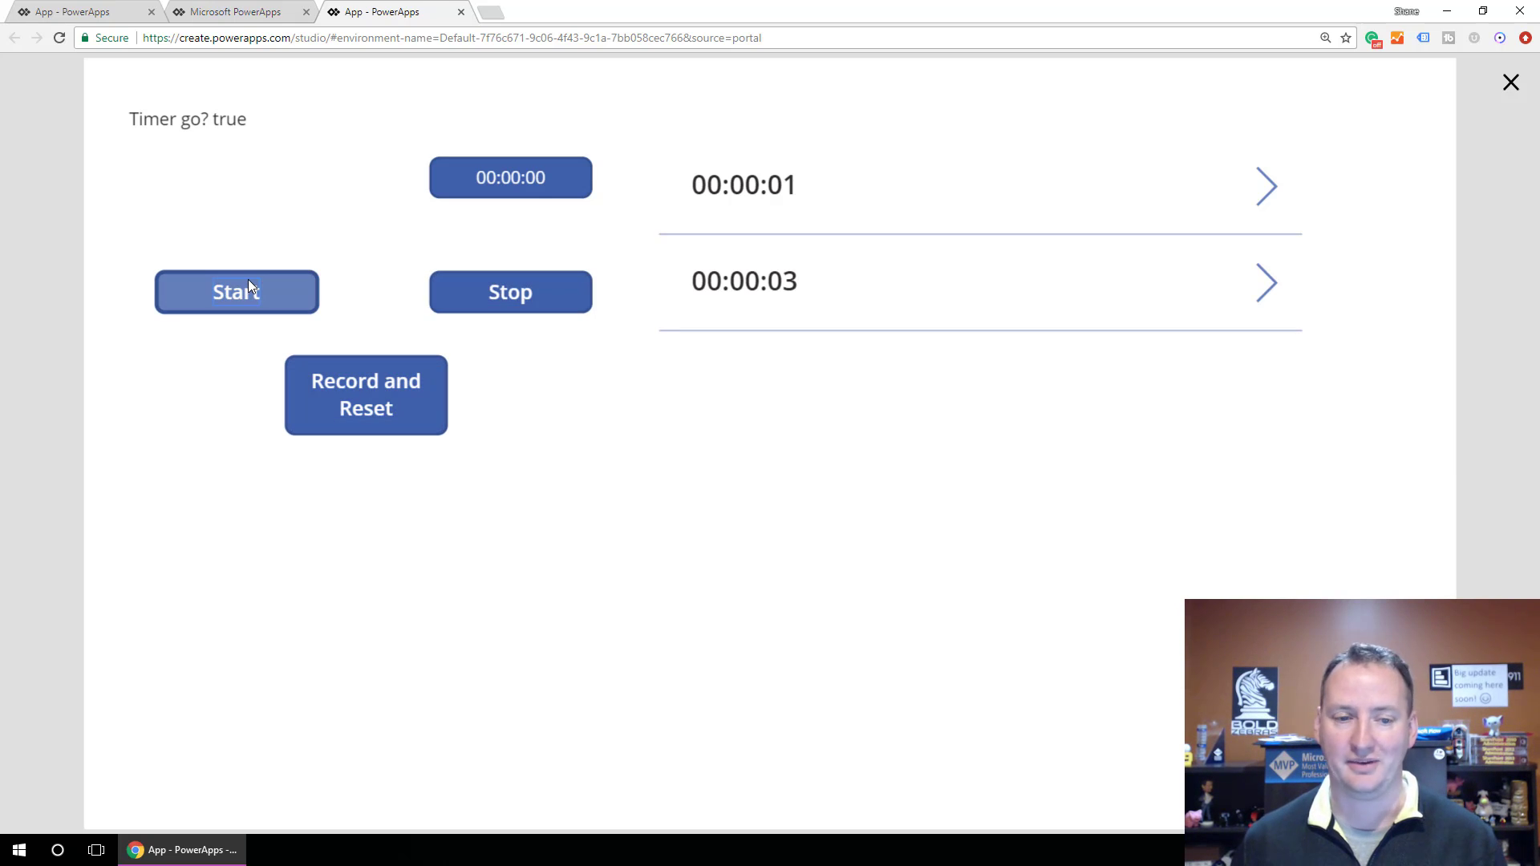
{"action": "left_click", "coordinate": [578, 290]}
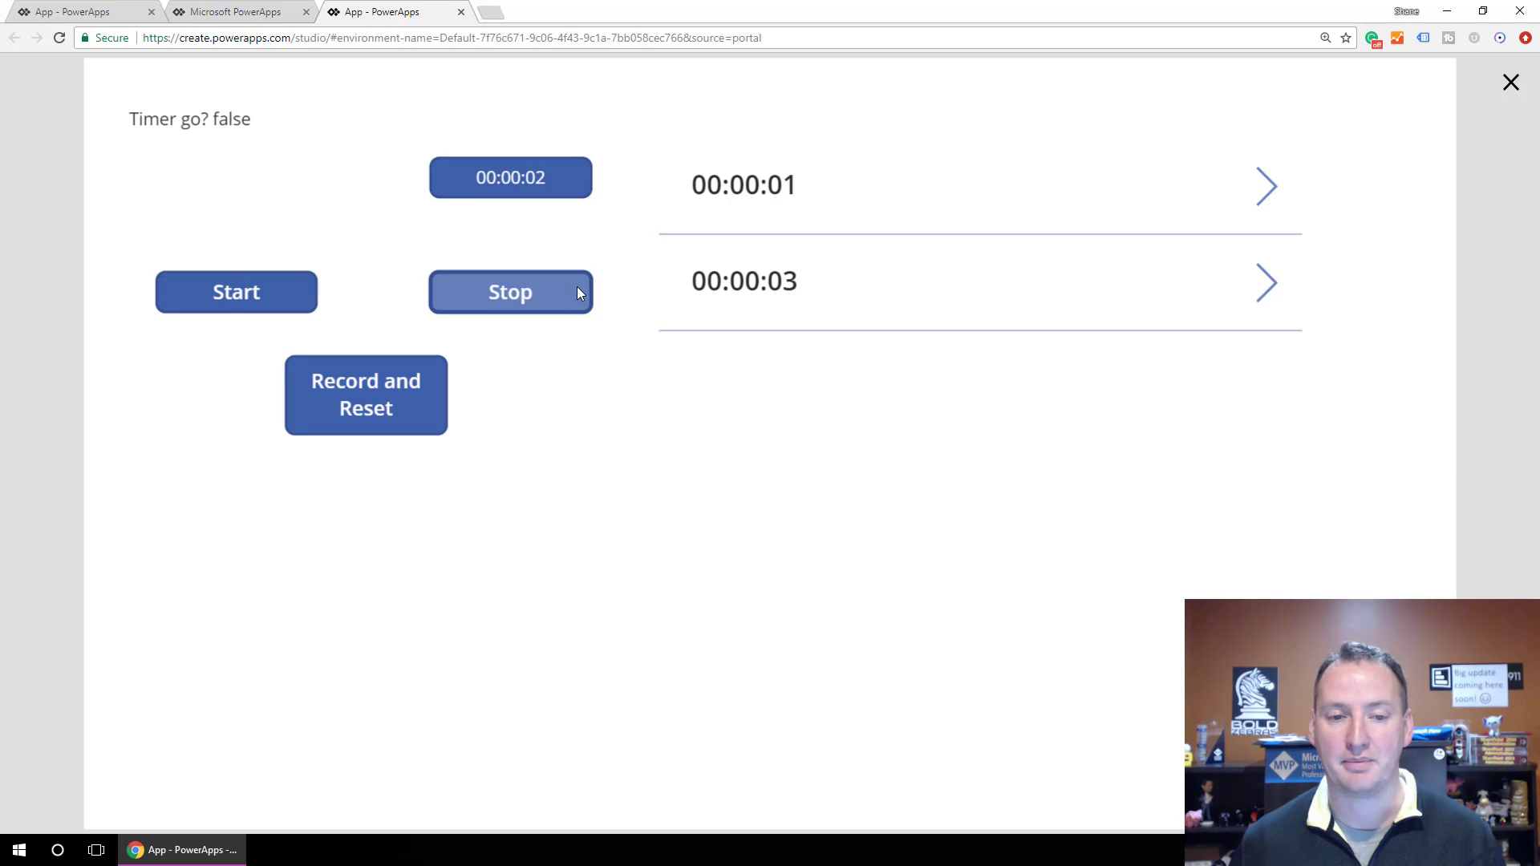
{"action": "left_click", "coordinate": [243, 295]}
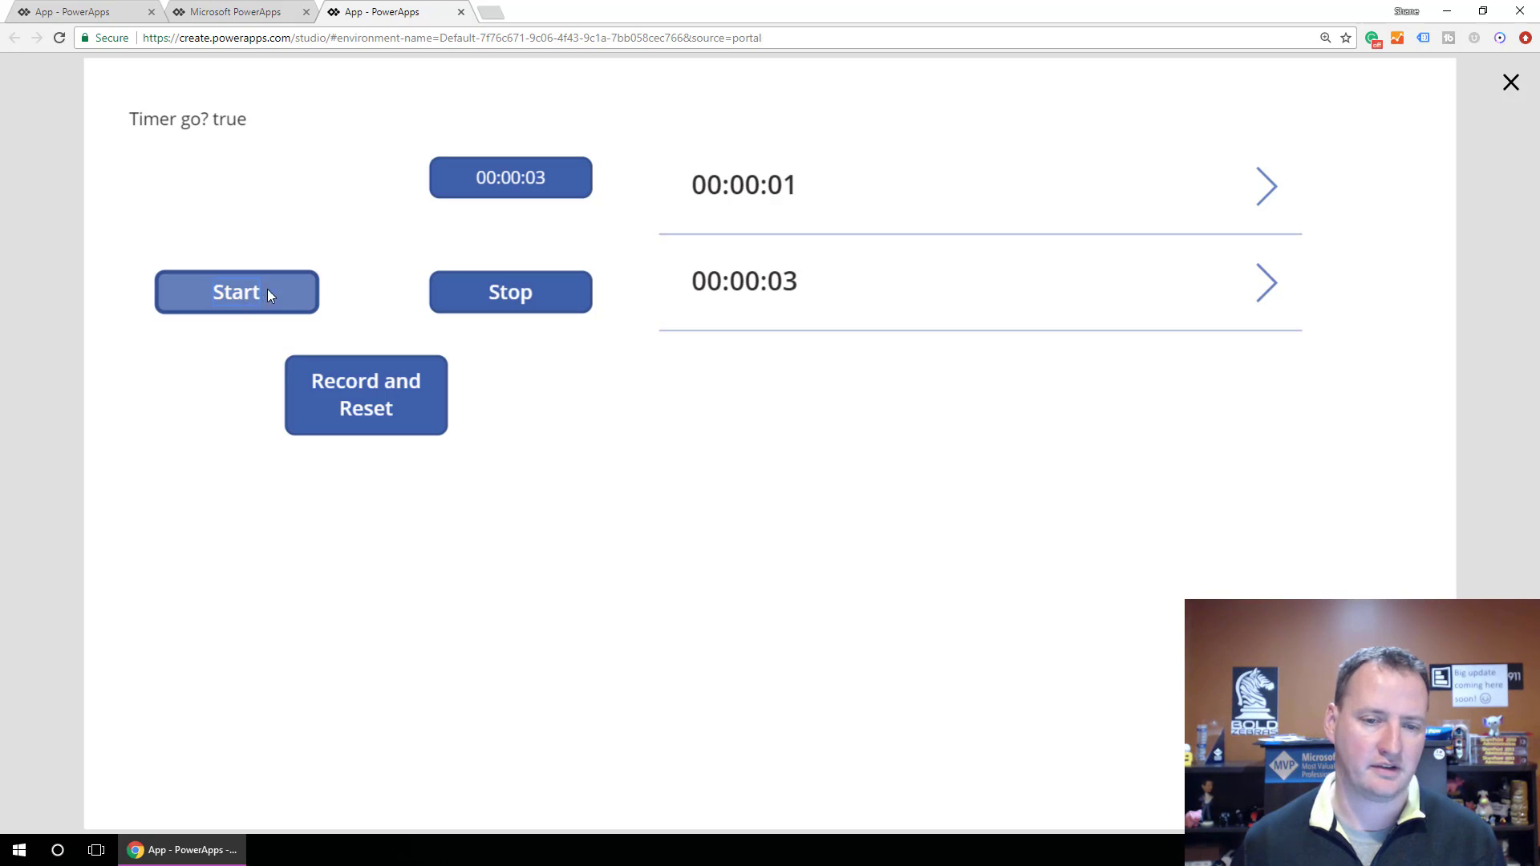
{"action": "left_click", "coordinate": [550, 298]}
{"action": "left_click", "coordinate": [393, 417]}
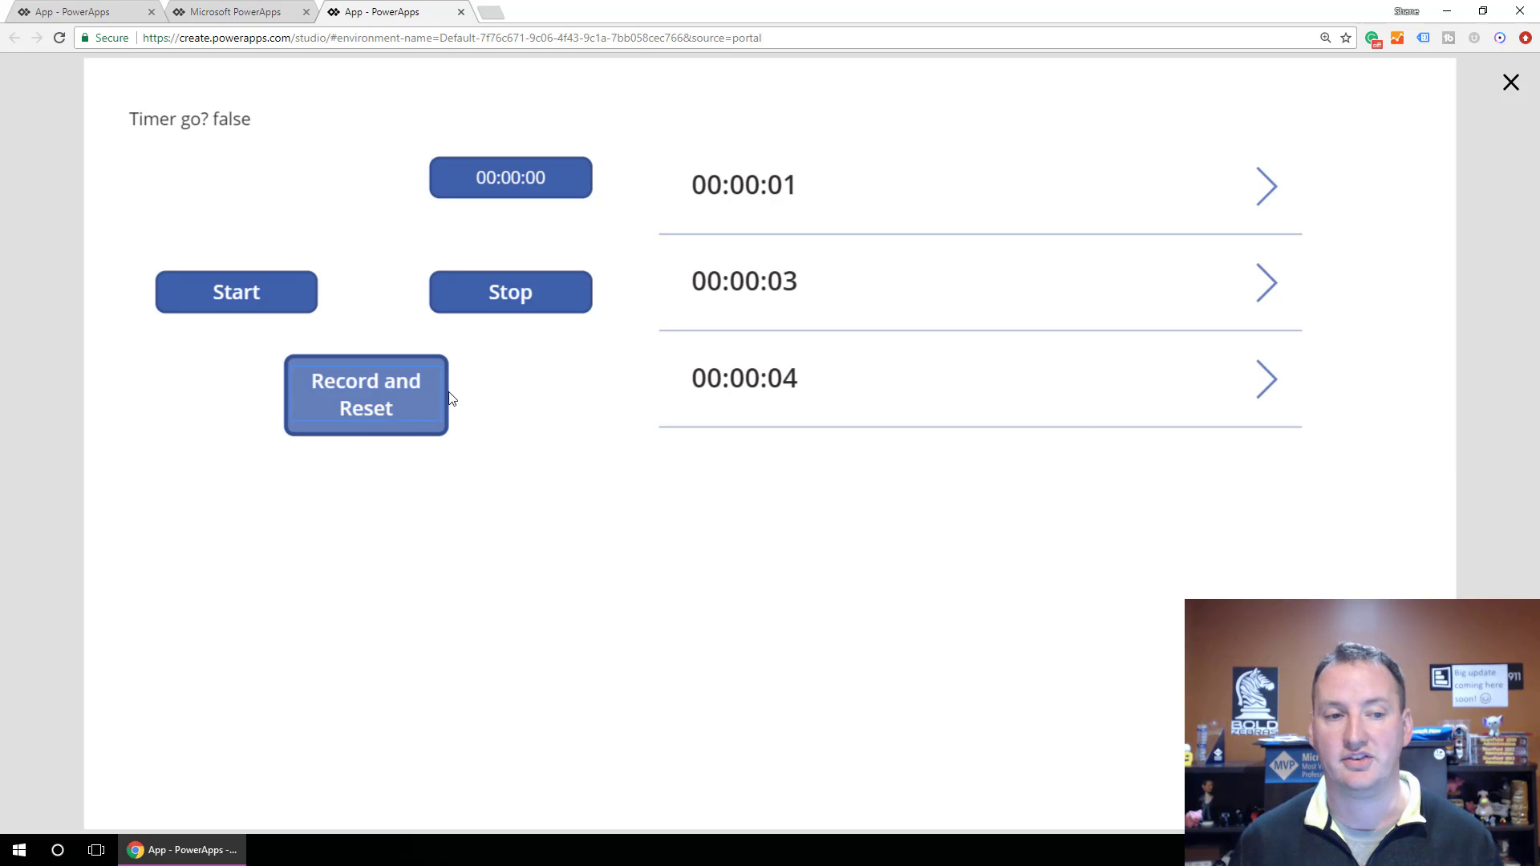
{"action": "left_click", "coordinate": [1511, 84]}
Step: Set the Visible property of the timer on Screen1 to false
{"action": "left_click", "coordinate": [585, 350]}
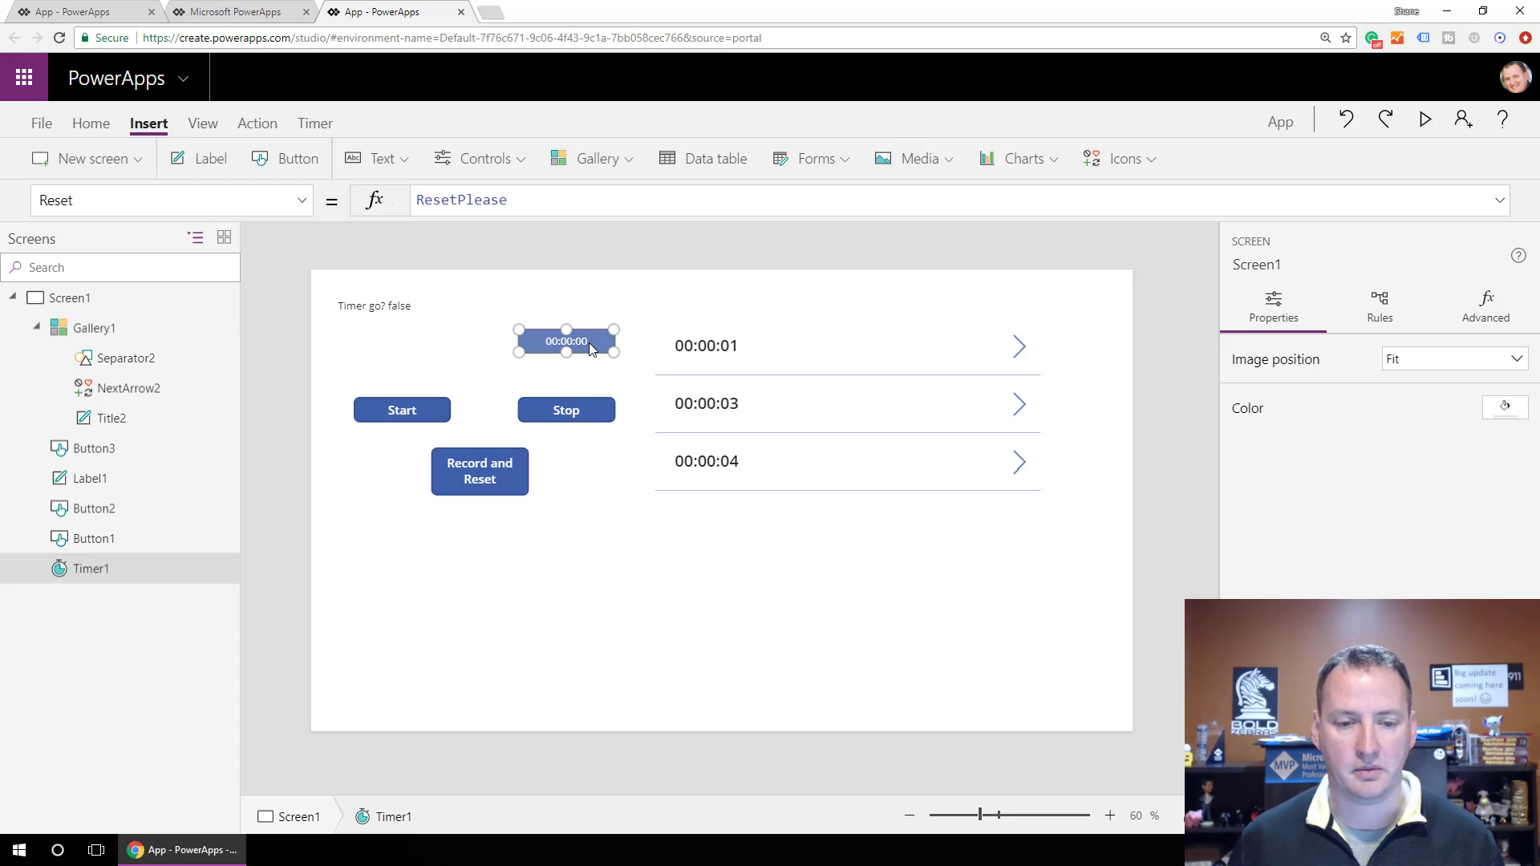
{"action": "left_click", "coordinate": [303, 201]}
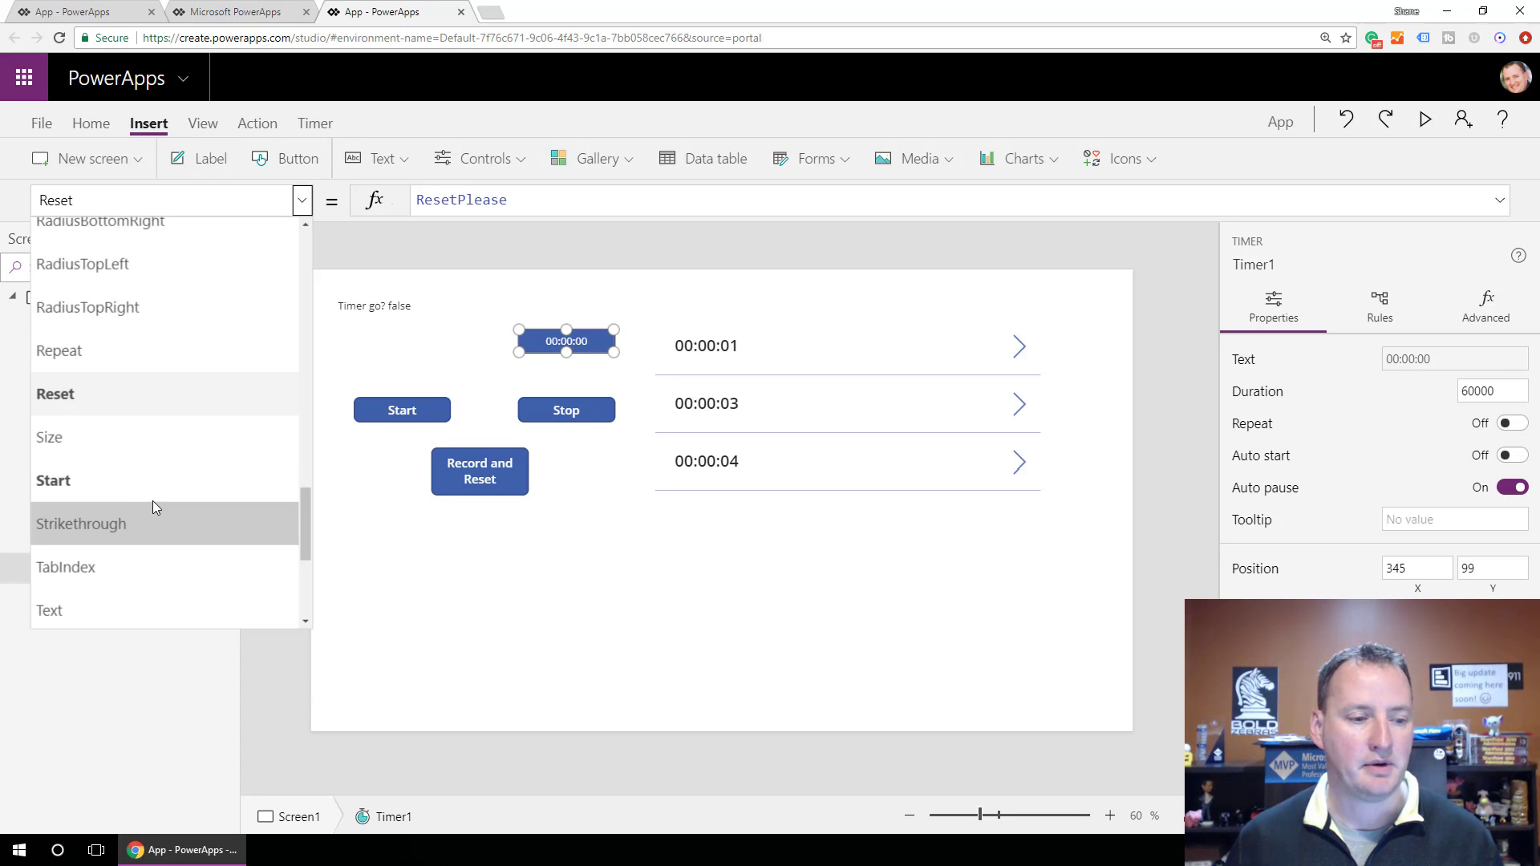
{"action": "scroll", "coordinate": [153, 497], "scroll_direction": "down", "scroll_amount": 4}
{"action": "left_click", "coordinate": [111, 483]}
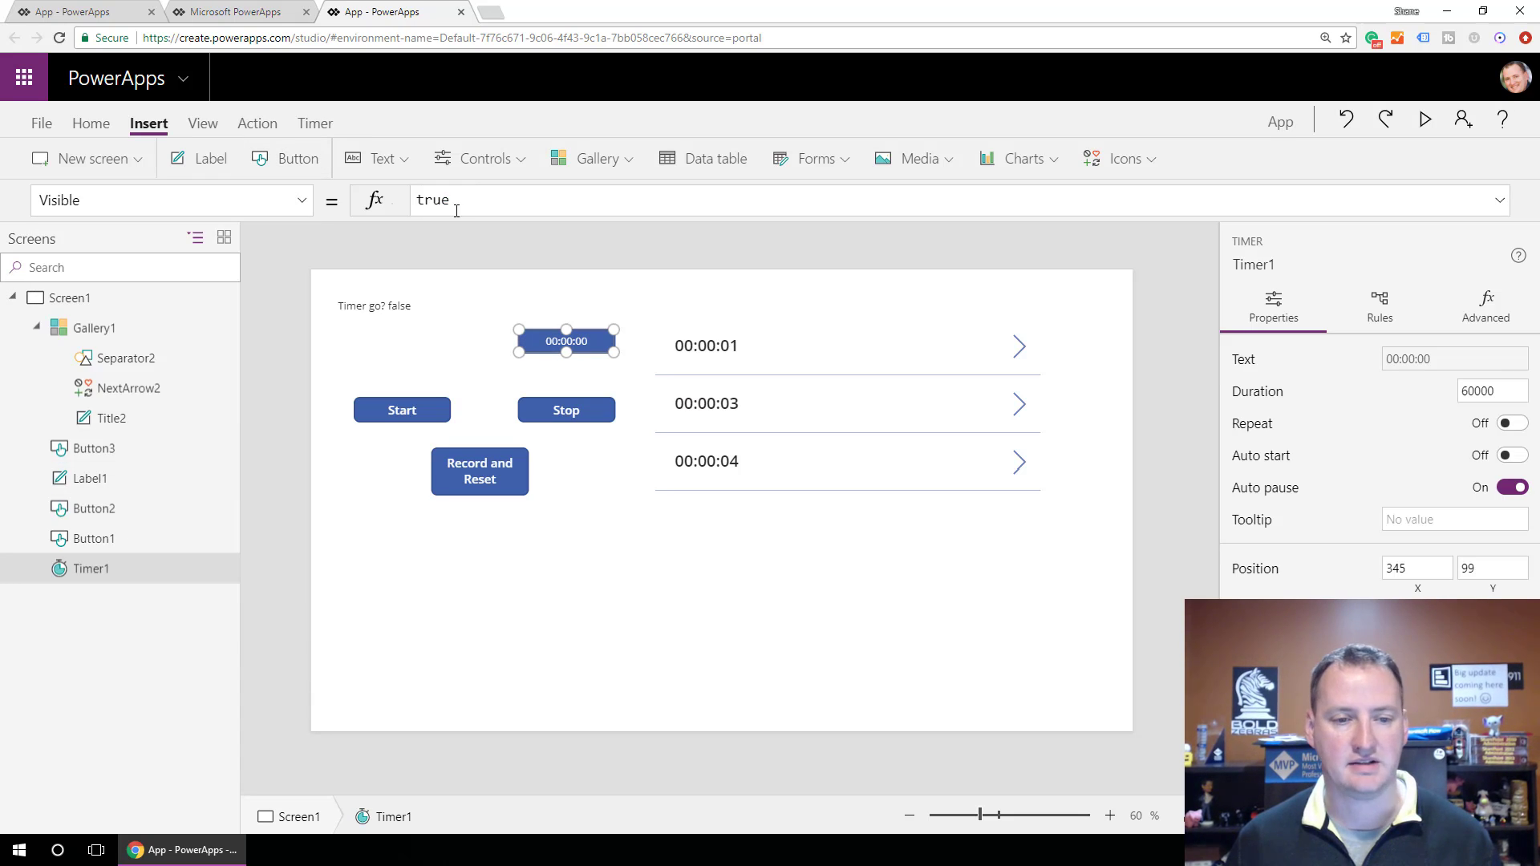
{"action": "double_click", "coordinate": [446, 200]}
{"action": "type", "text": "false"}
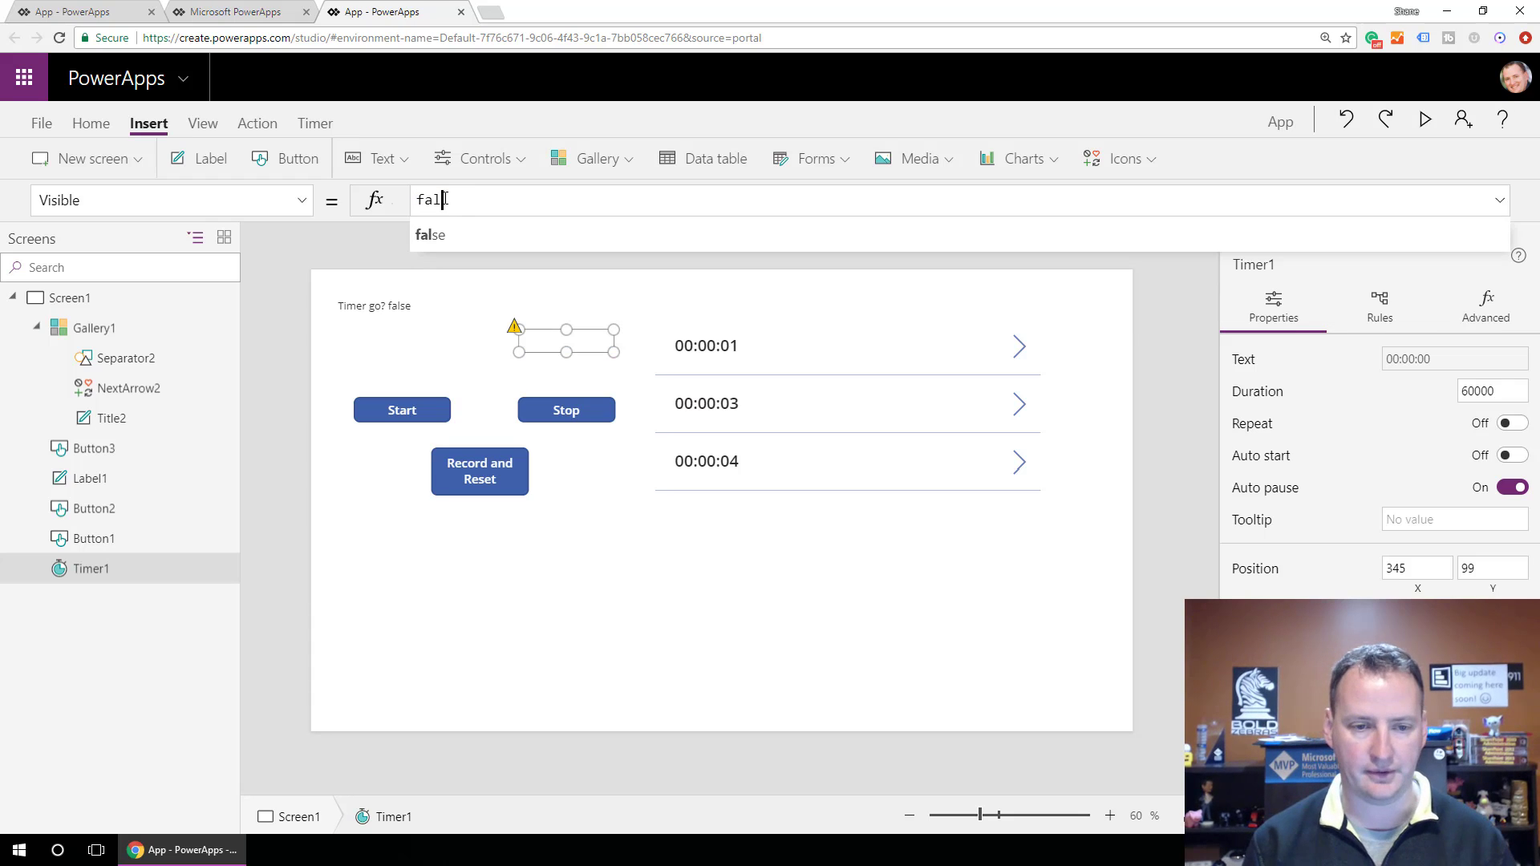
{"action": "left_click", "coordinate": [610, 485]}
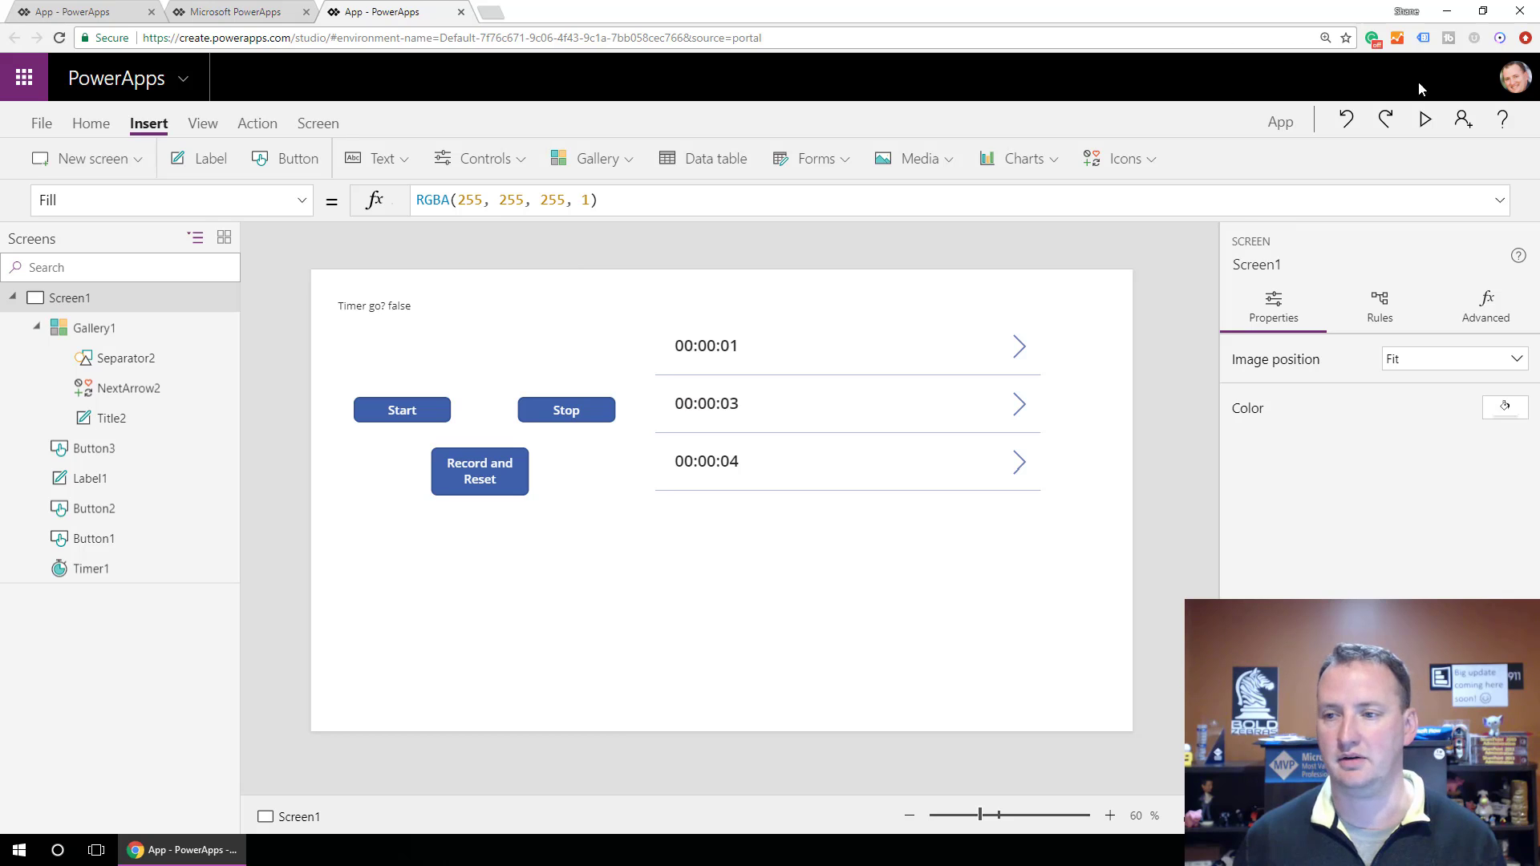
Step: Preview the app and test one round of Start, Stop, and Record and Reset with the timer hidden, then close the preview
{"action": "left_click", "coordinate": [1425, 119]}
{"action": "left_click", "coordinate": [292, 293]}
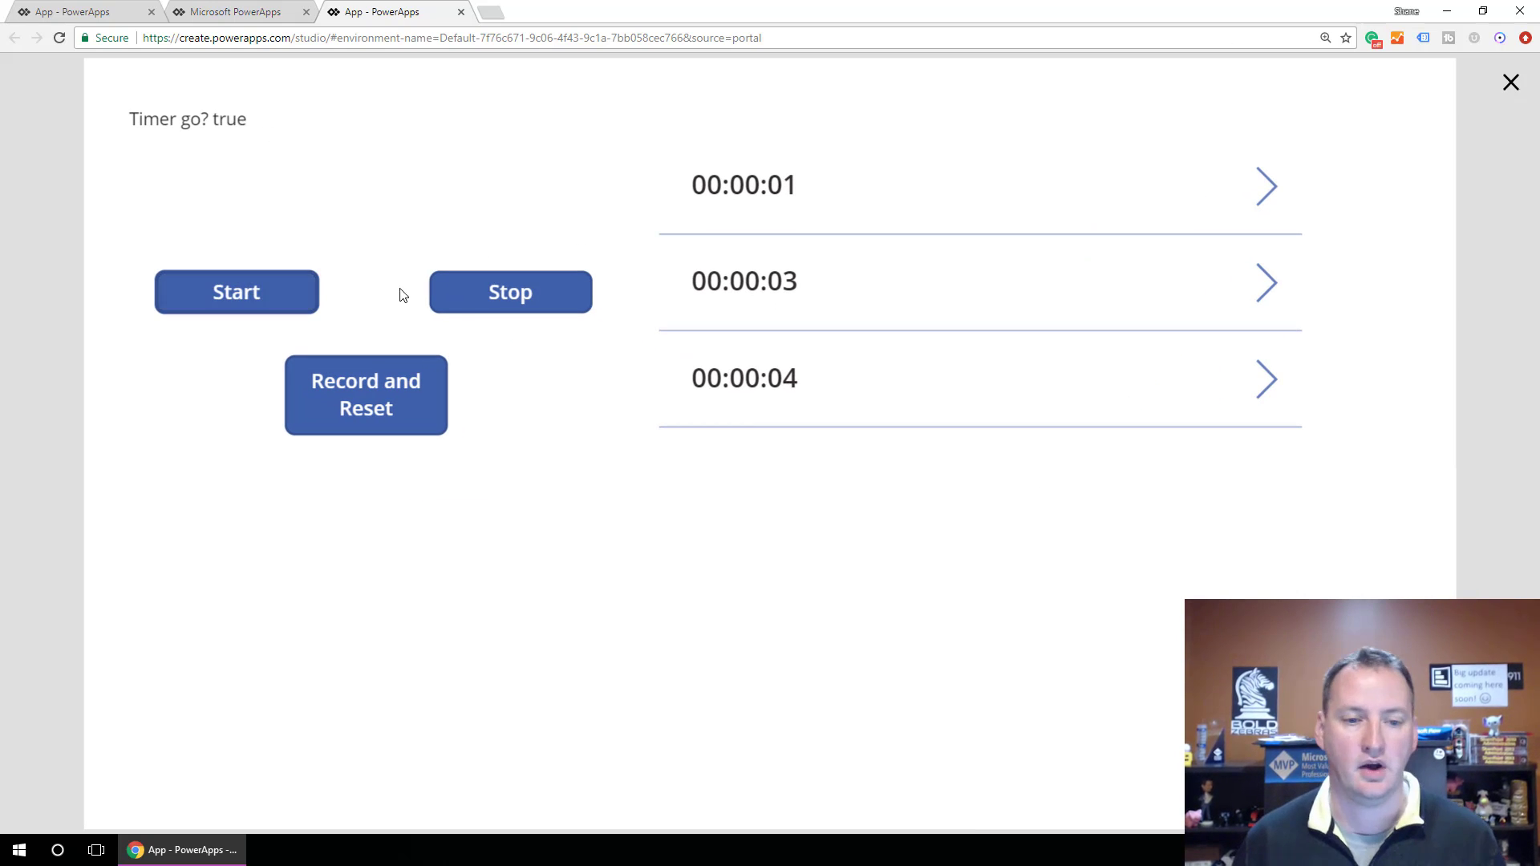
{"action": "left_click", "coordinate": [473, 298]}
{"action": "left_click", "coordinate": [403, 411]}
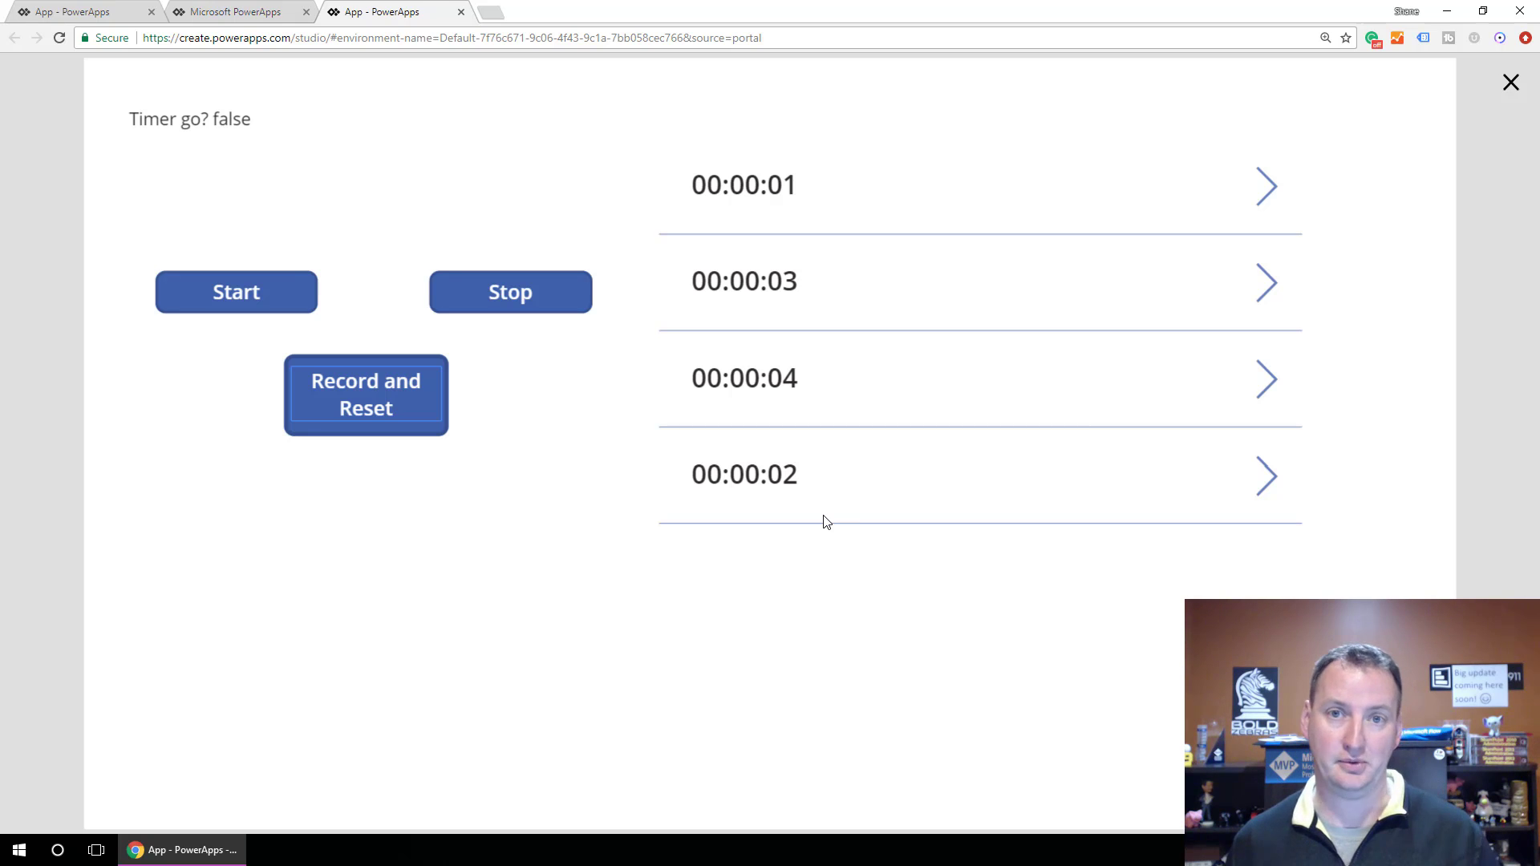
{"action": "left_click", "coordinate": [1511, 84]}
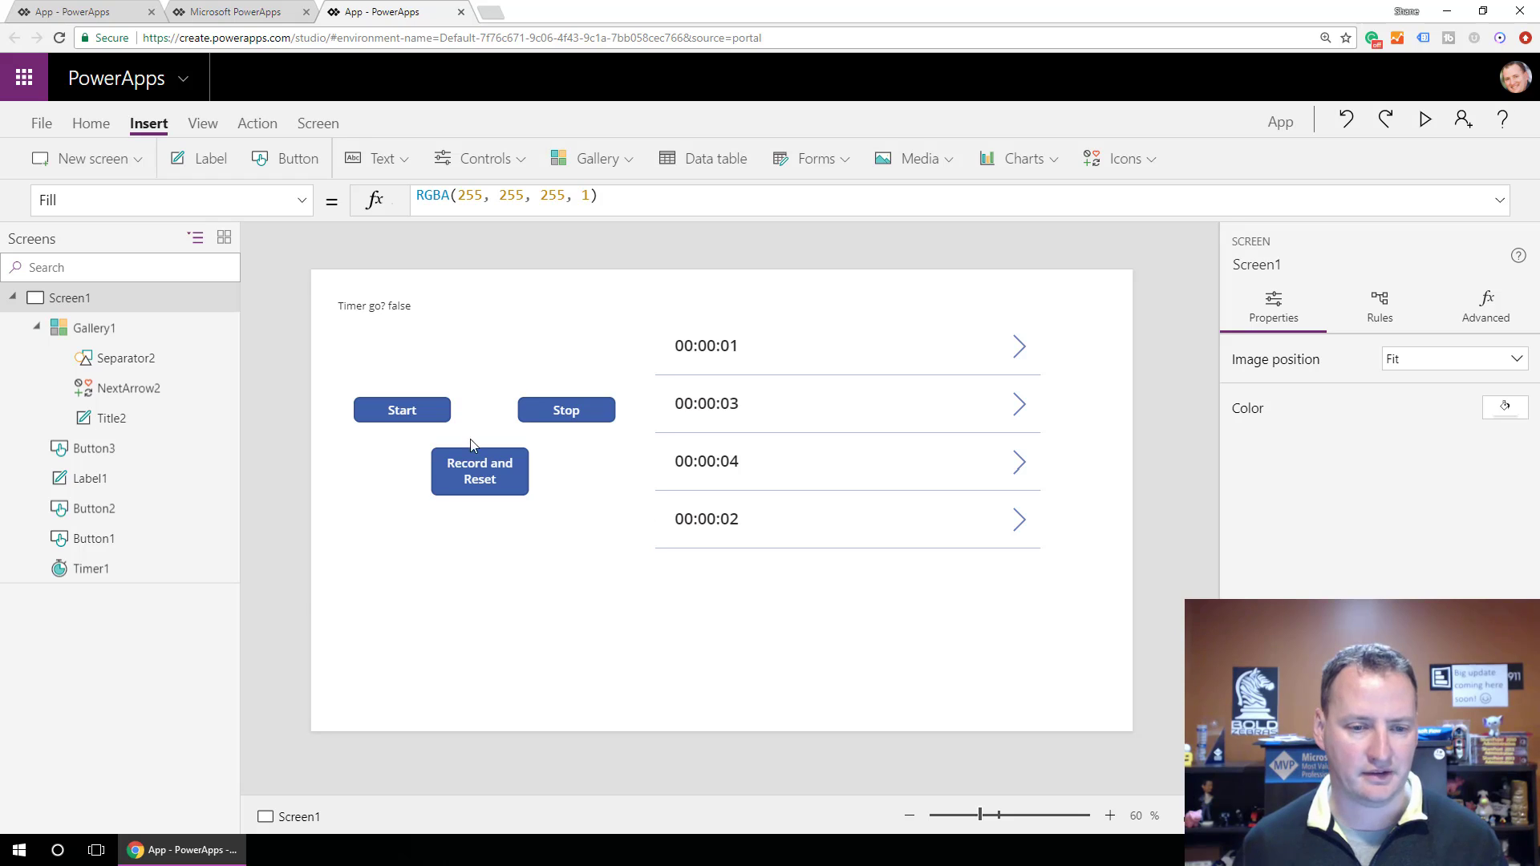
Step: Set Timer1's Visible property back to true
{"action": "left_click", "coordinate": [82, 571]}
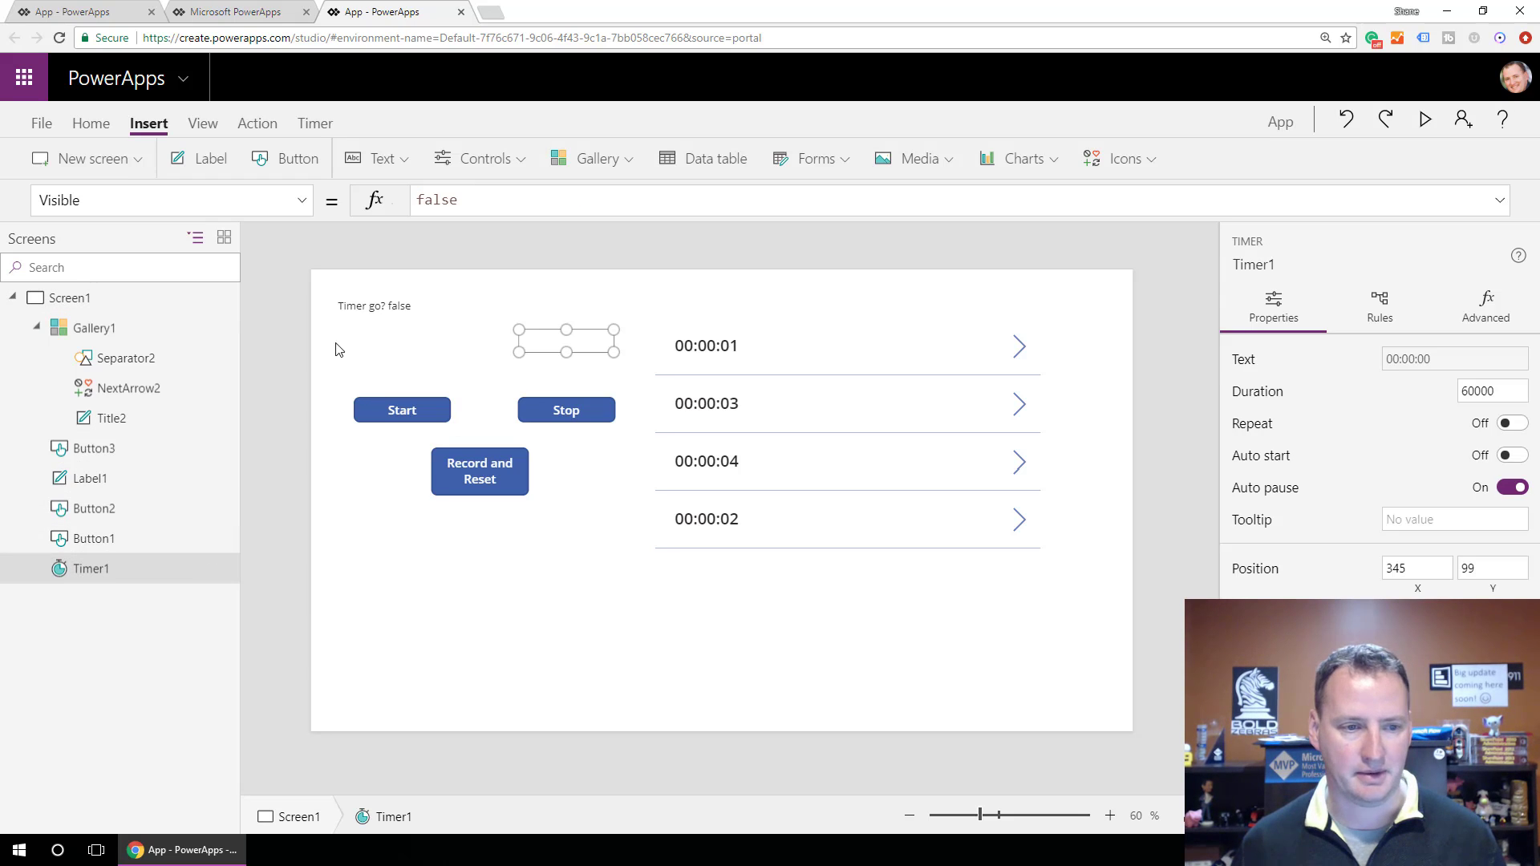
{"action": "double_click", "coordinate": [441, 200]}
{"action": "type", "text": "true"}
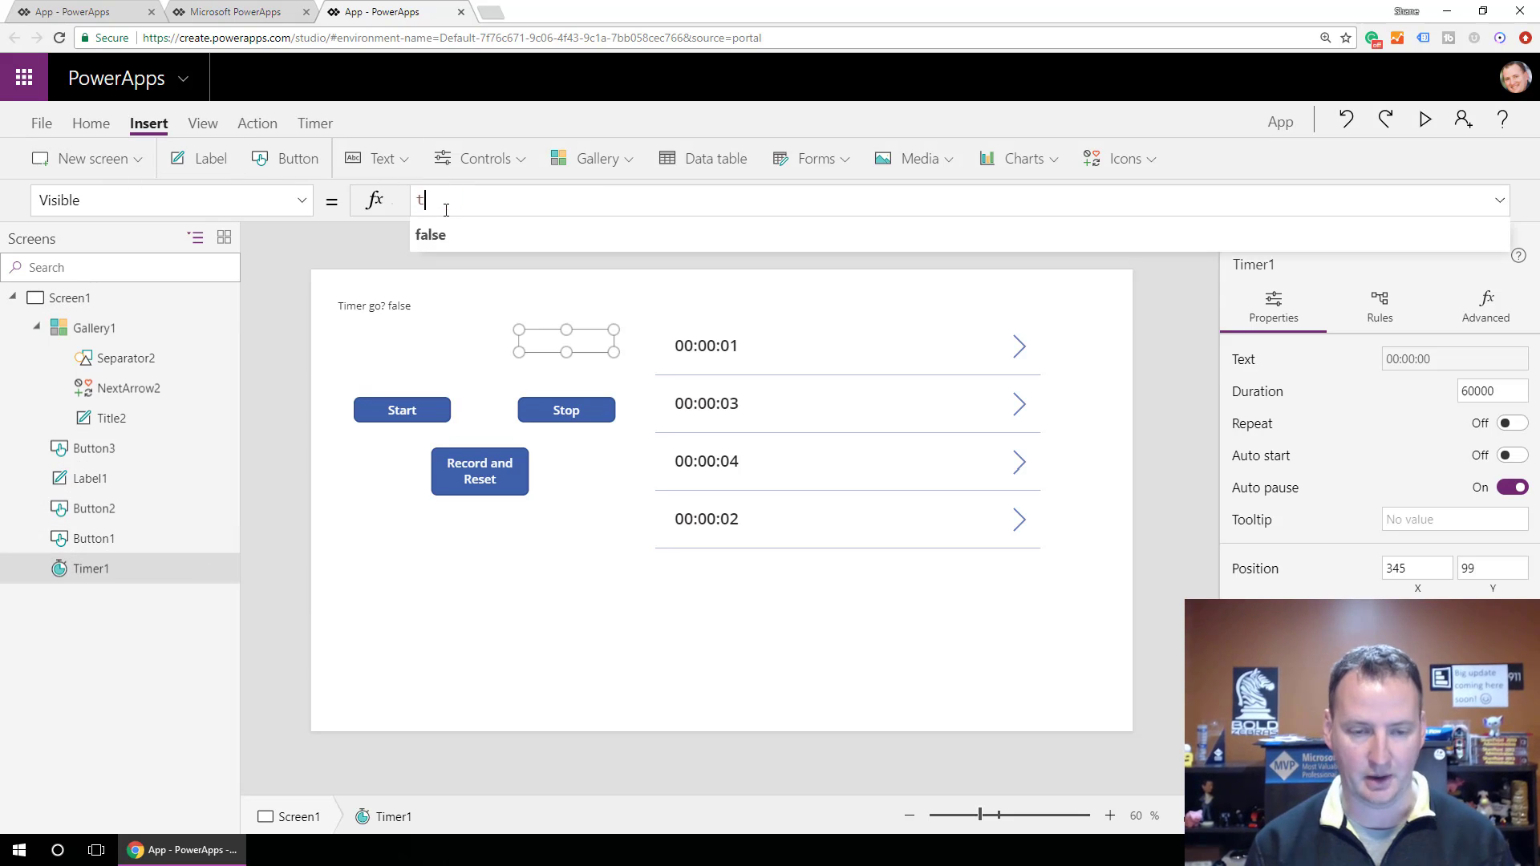
{"action": "left_click", "coordinate": [608, 488]}
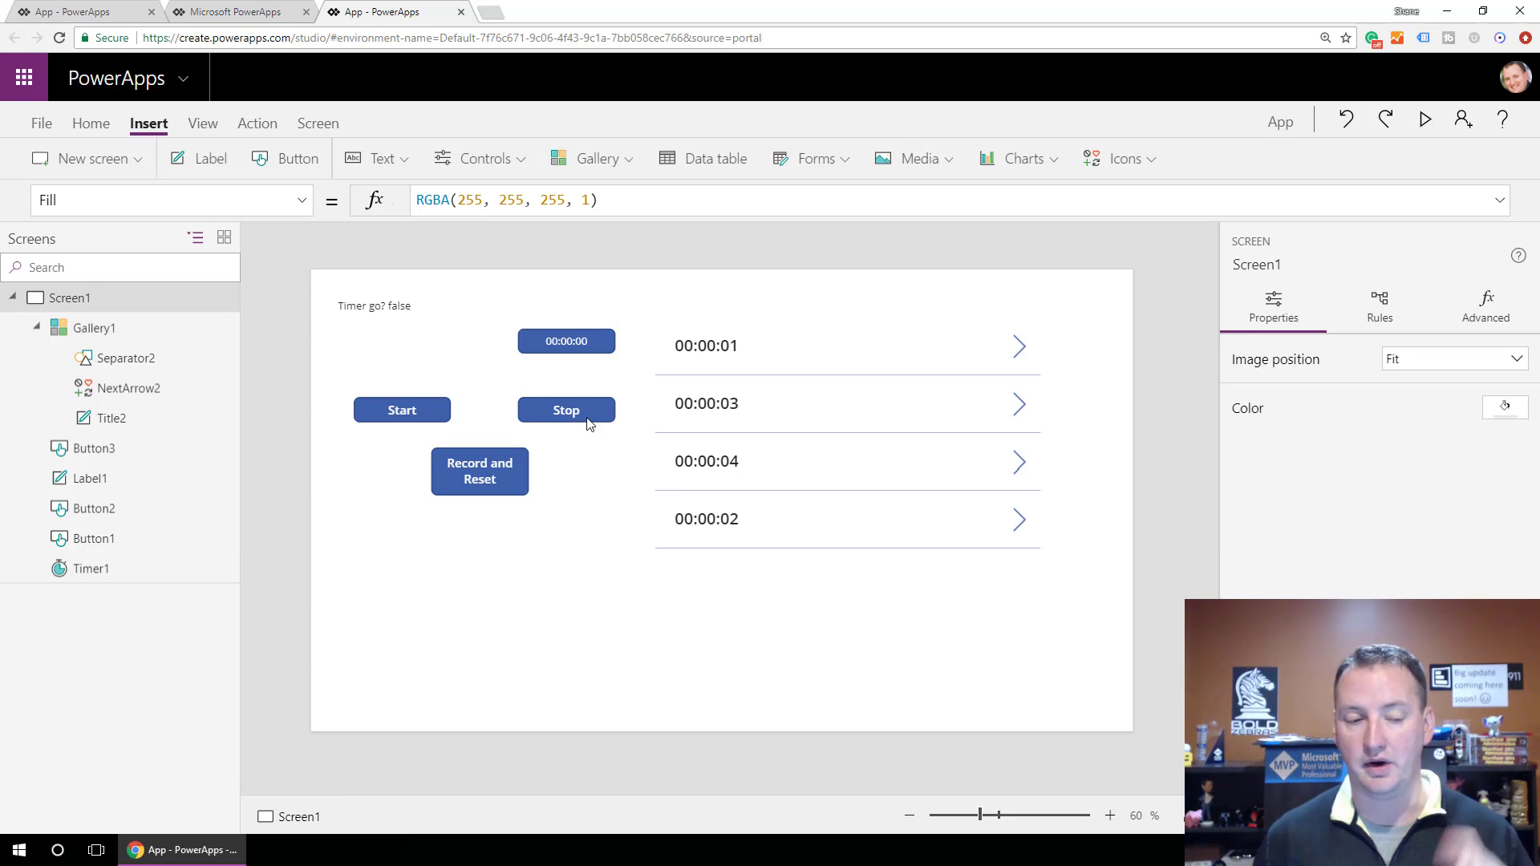
Step: Add a new blank screen and rename it TimeOut
{"action": "left_click", "coordinate": [35, 328]}
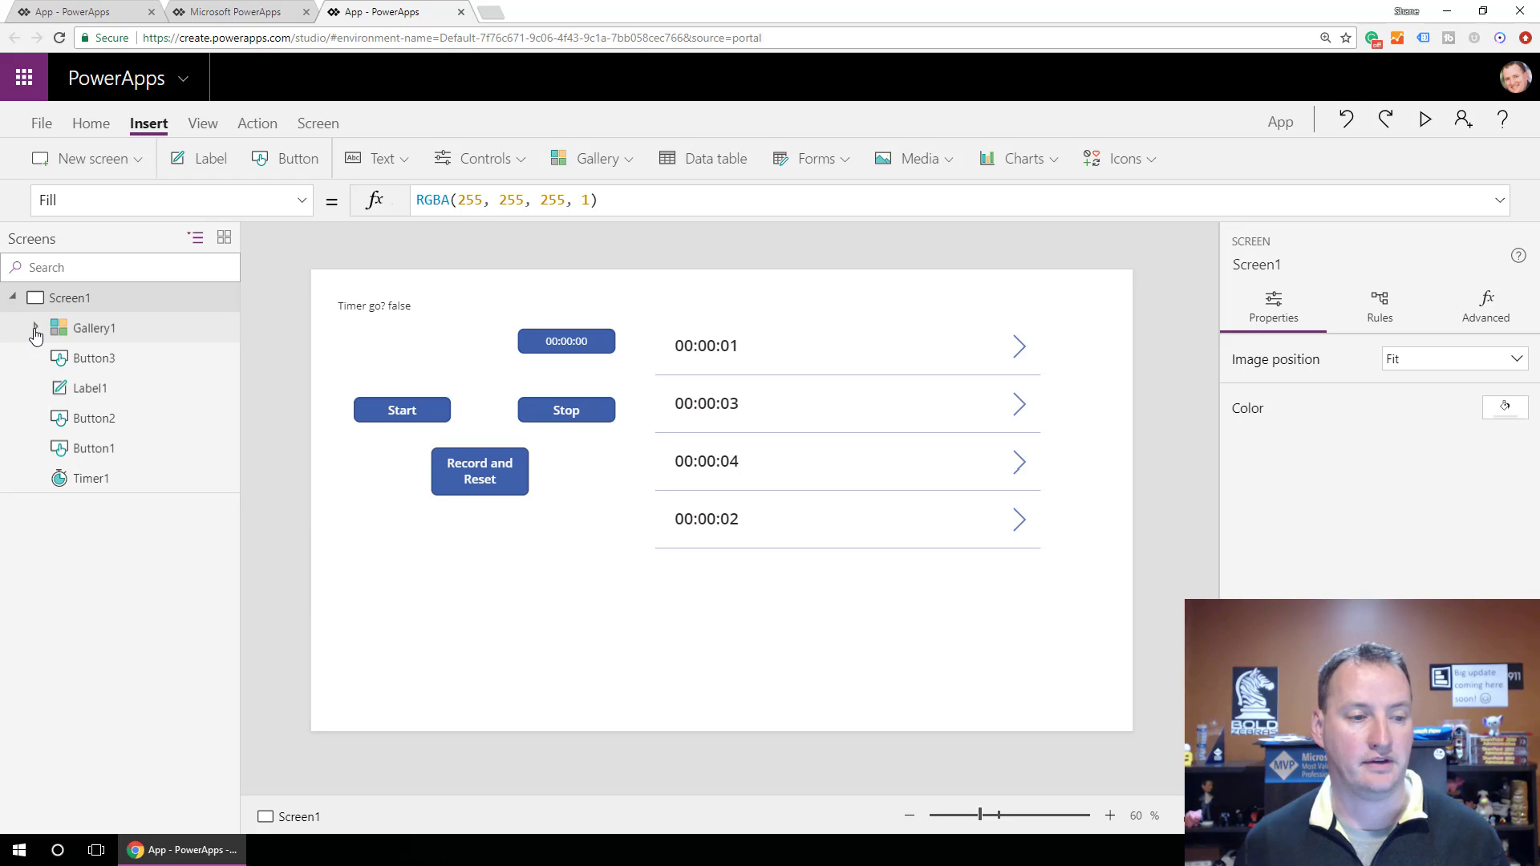
{"action": "left_click", "coordinate": [94, 158]}
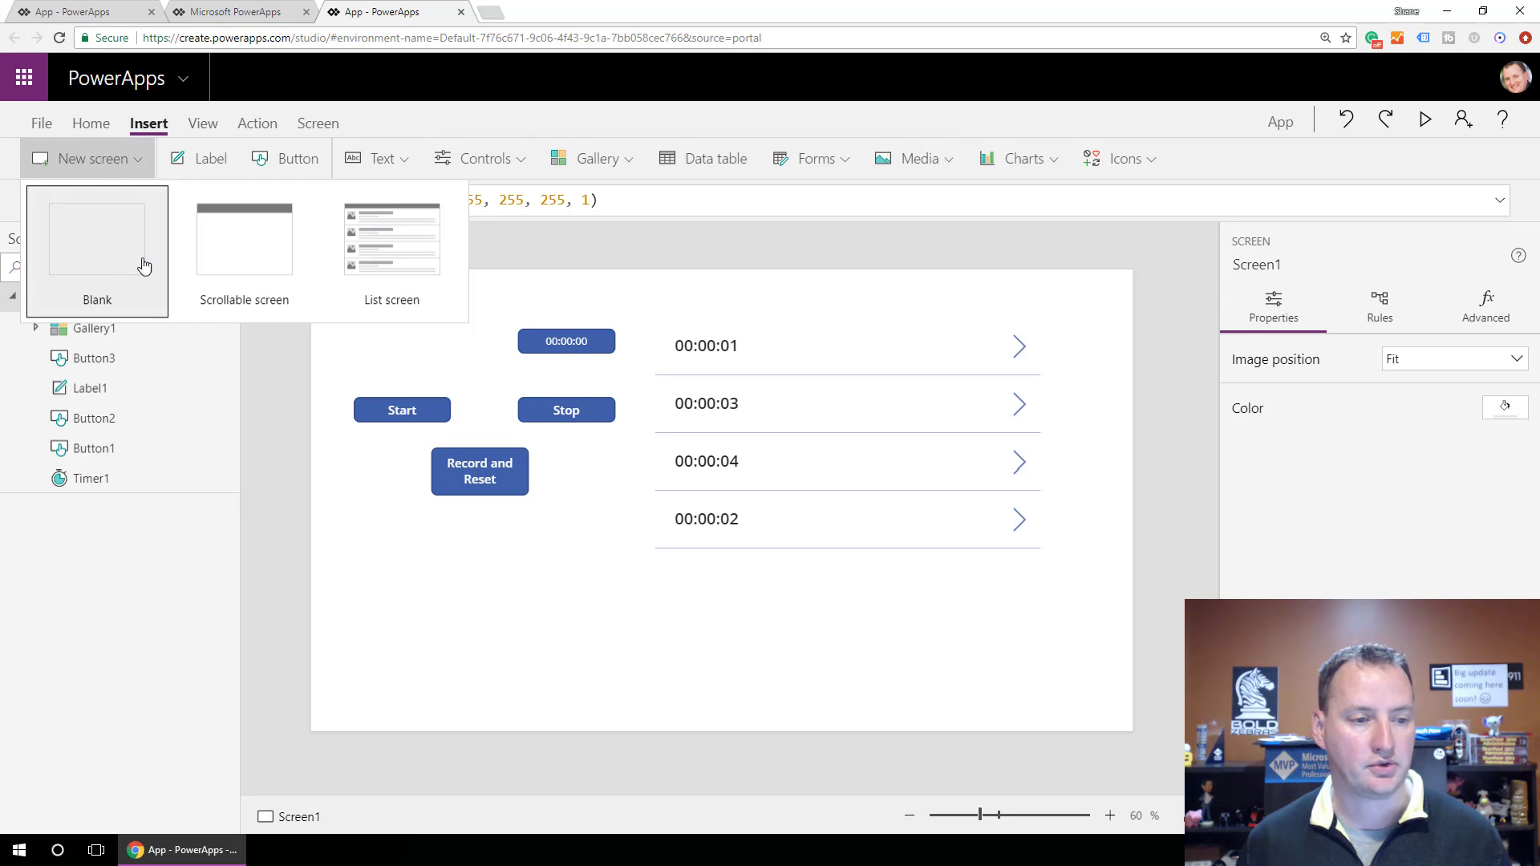
{"action": "left_click", "coordinate": [113, 257]}
{"action": "double_click", "coordinate": [88, 510]}
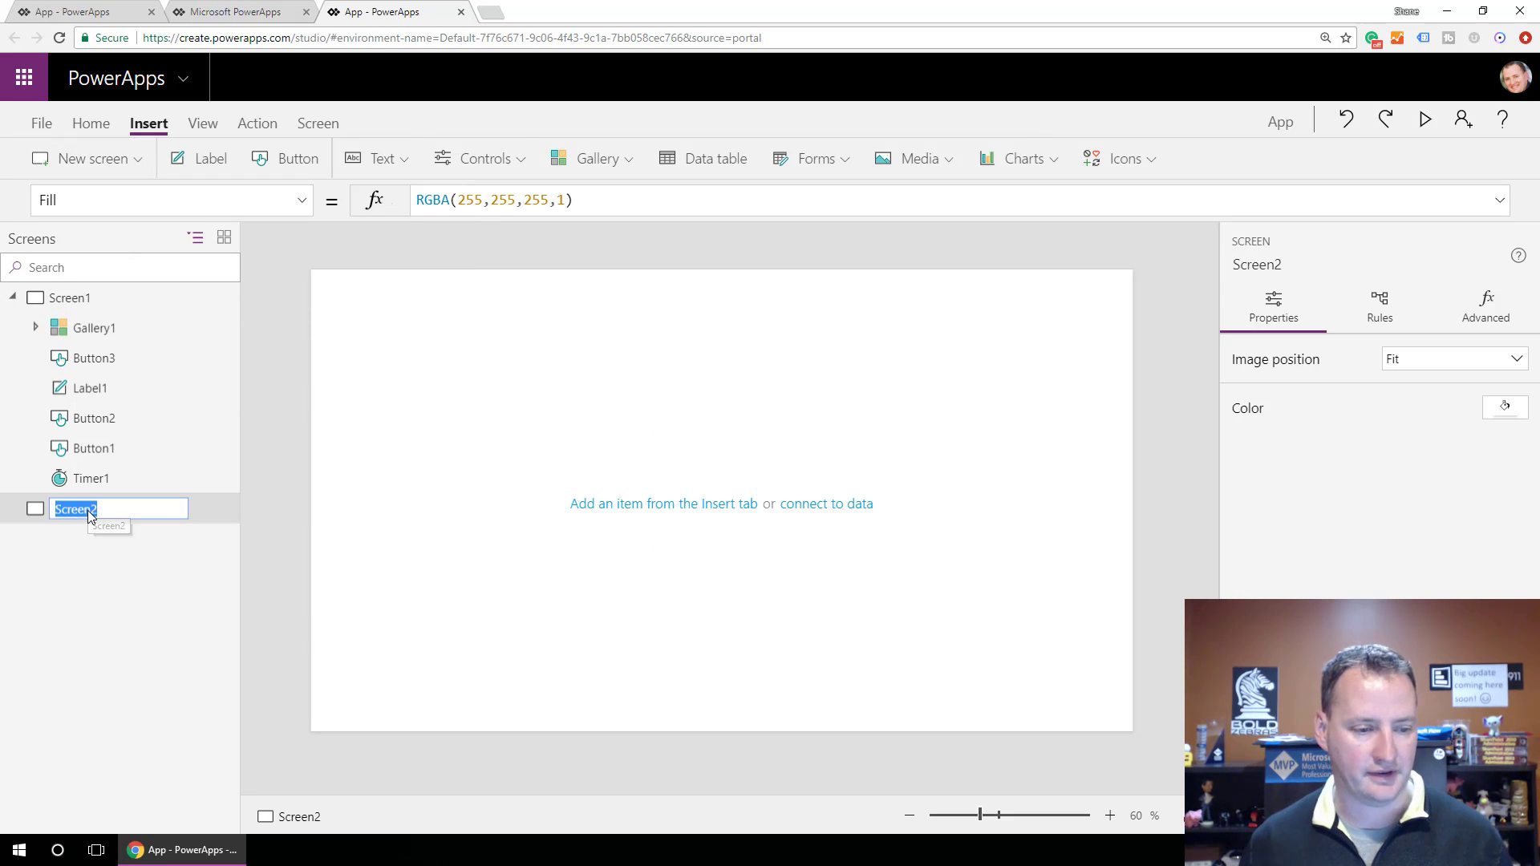
{"action": "type", "text": "I"}
{"action": "type", "text": "ime"}
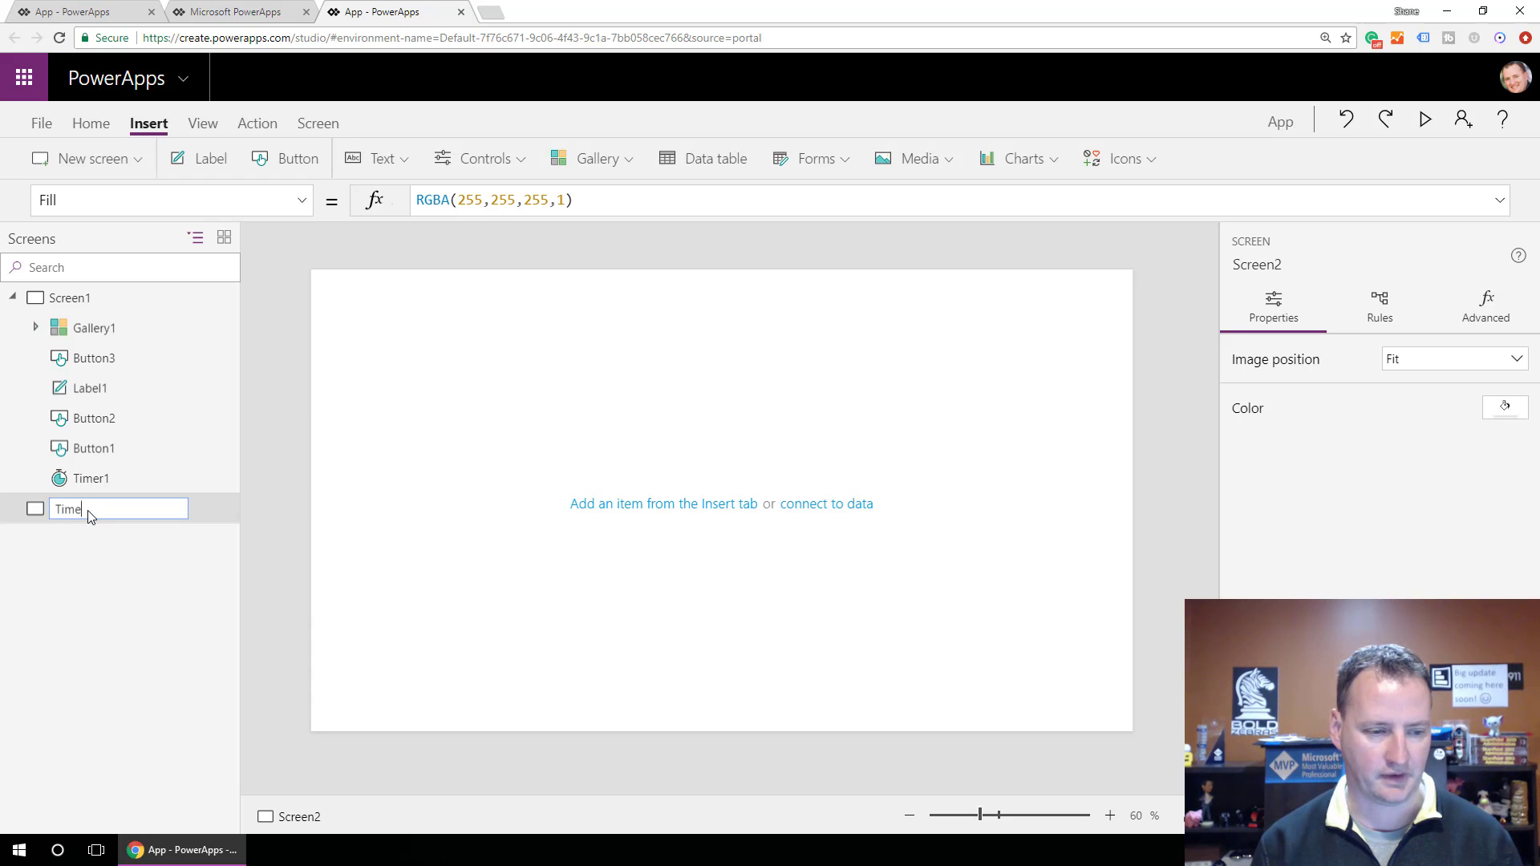
{"action": "type", "text": "Out"}
{"action": "key", "text": "Return"}
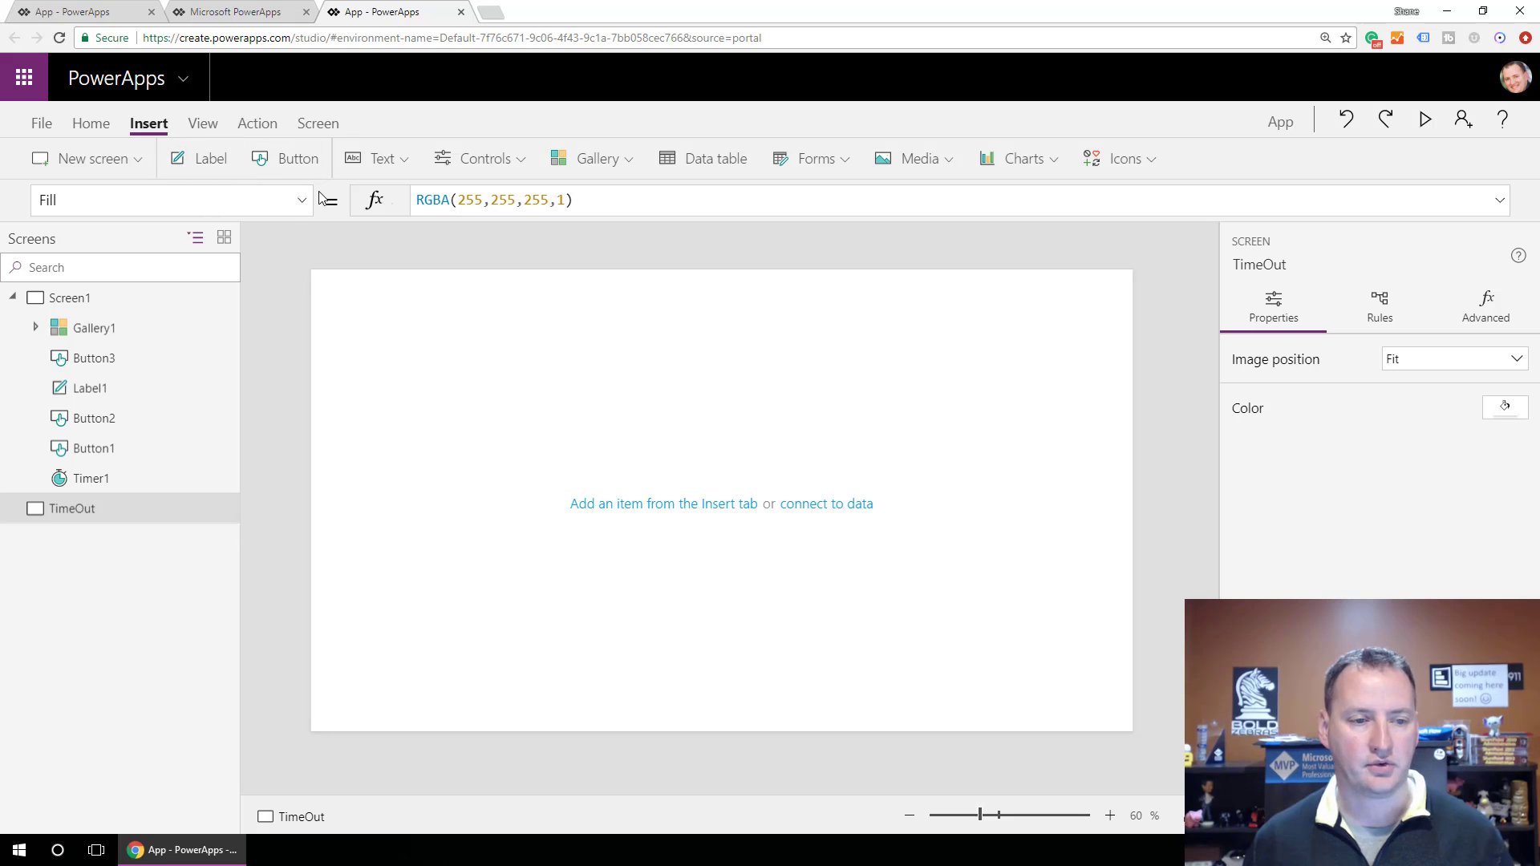
Step: Insert a timer on the TimeOut screen and set its duration to 10000
{"action": "left_click", "coordinate": [479, 163]}
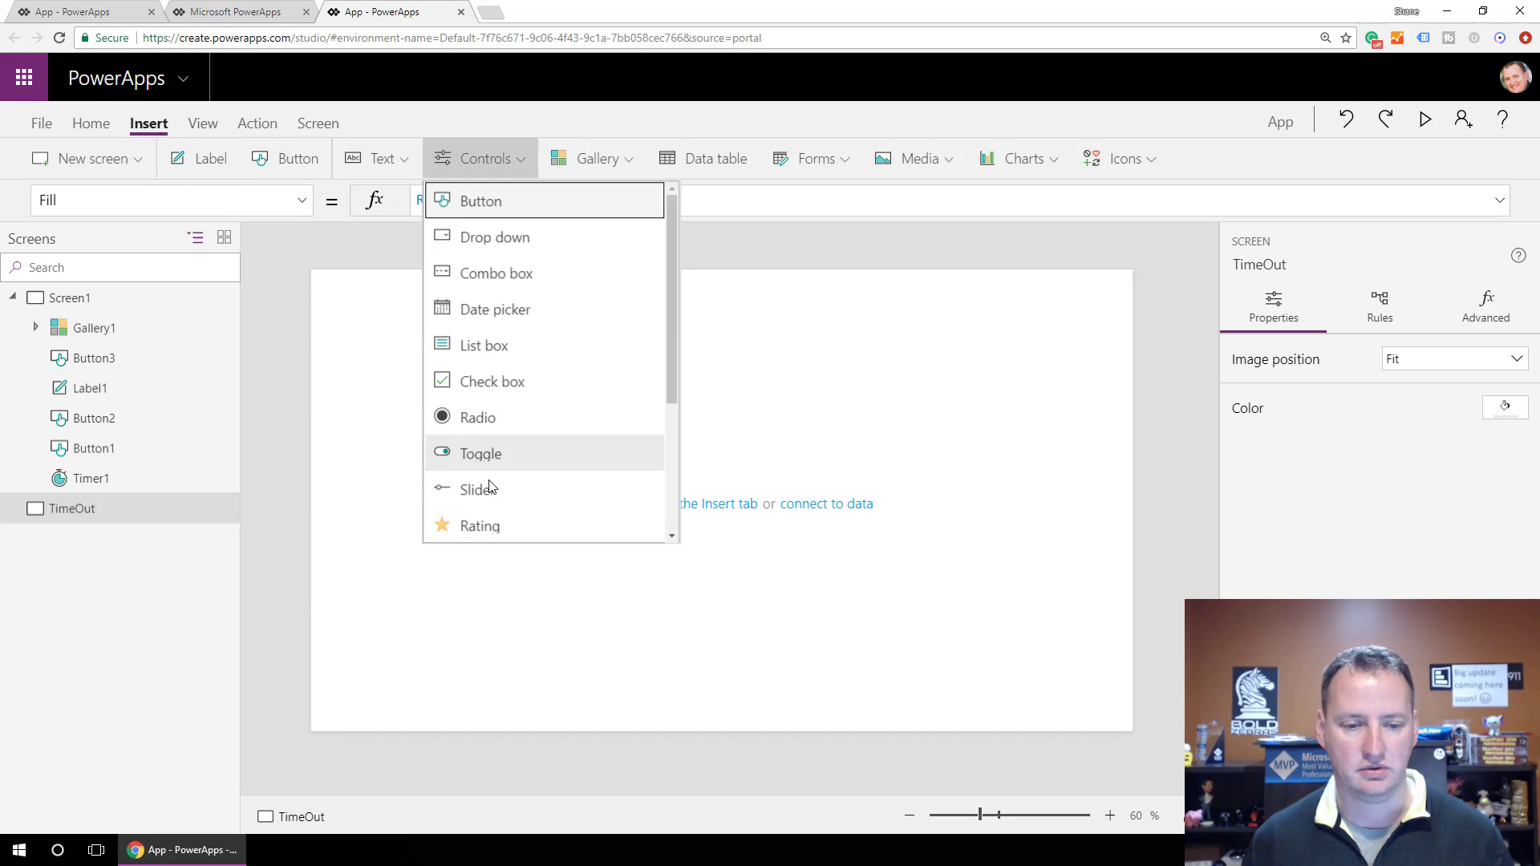
{"action": "scroll", "coordinate": [505, 513], "scroll_direction": "down", "scroll_amount": 1}
{"action": "scroll", "coordinate": [510, 493], "scroll_direction": "down", "scroll_amount": 2}
{"action": "left_click", "coordinate": [485, 343]}
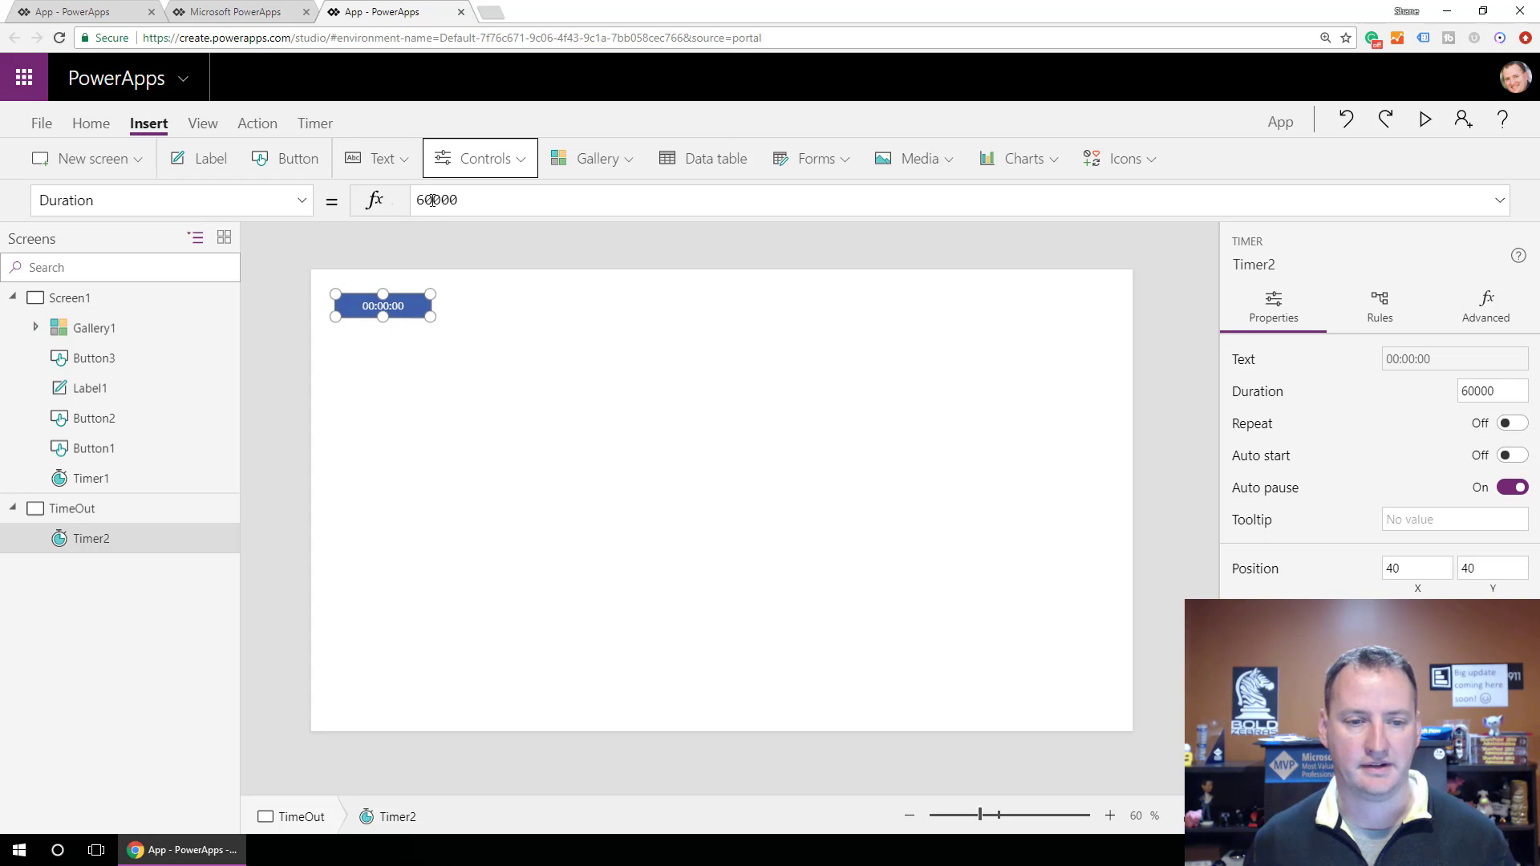
{"action": "left_click_drag", "start_coordinate": [432, 200], "coordinate": [418, 199]}
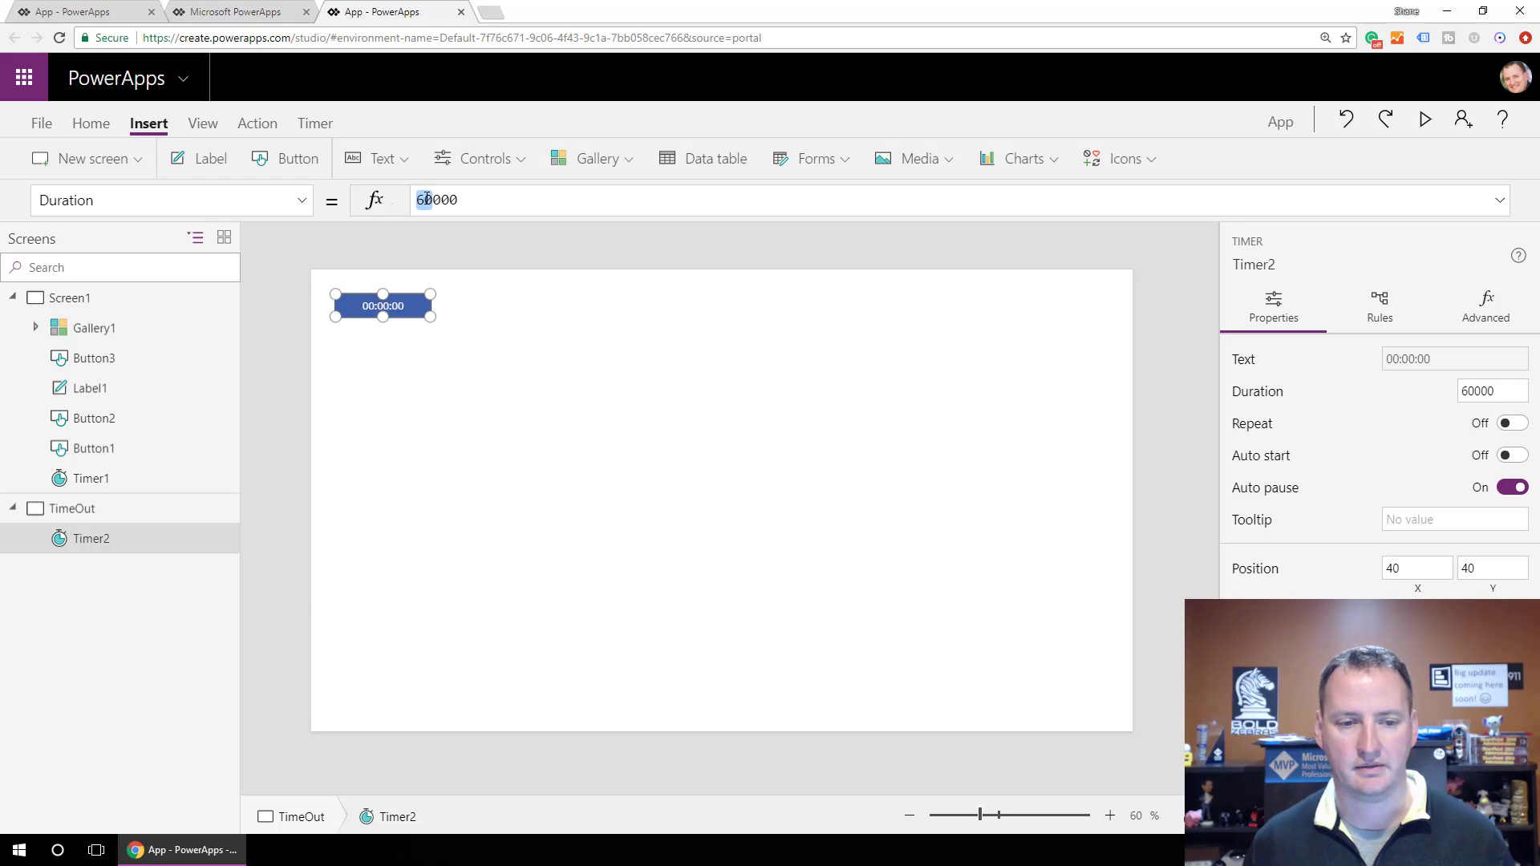
{"action": "left_click", "coordinate": [425, 200]}
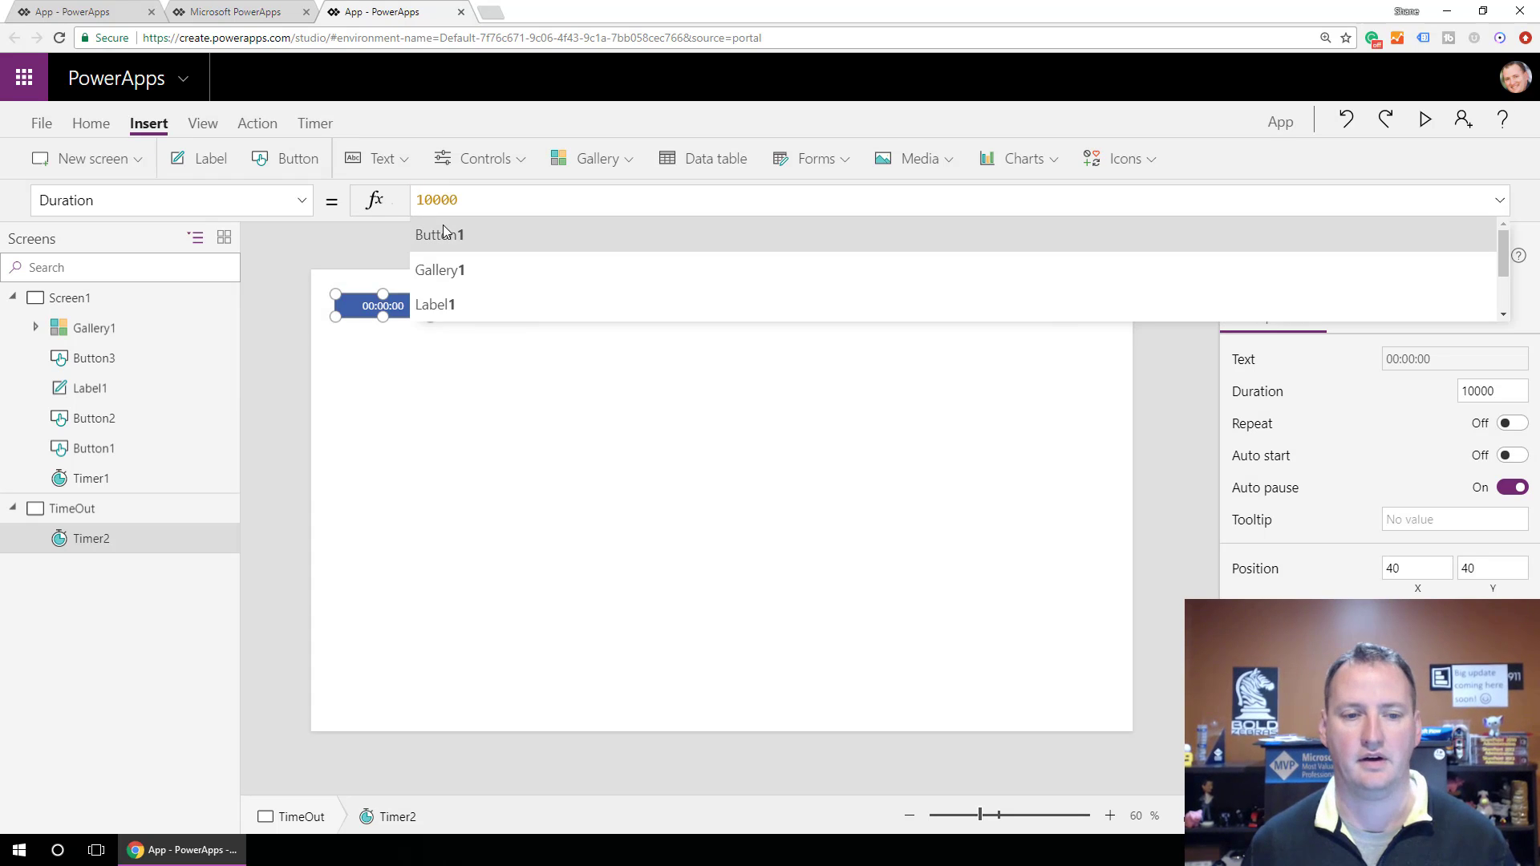
{"action": "left_click", "coordinate": [568, 423]}
{"action": "left_click", "coordinate": [410, 321]}
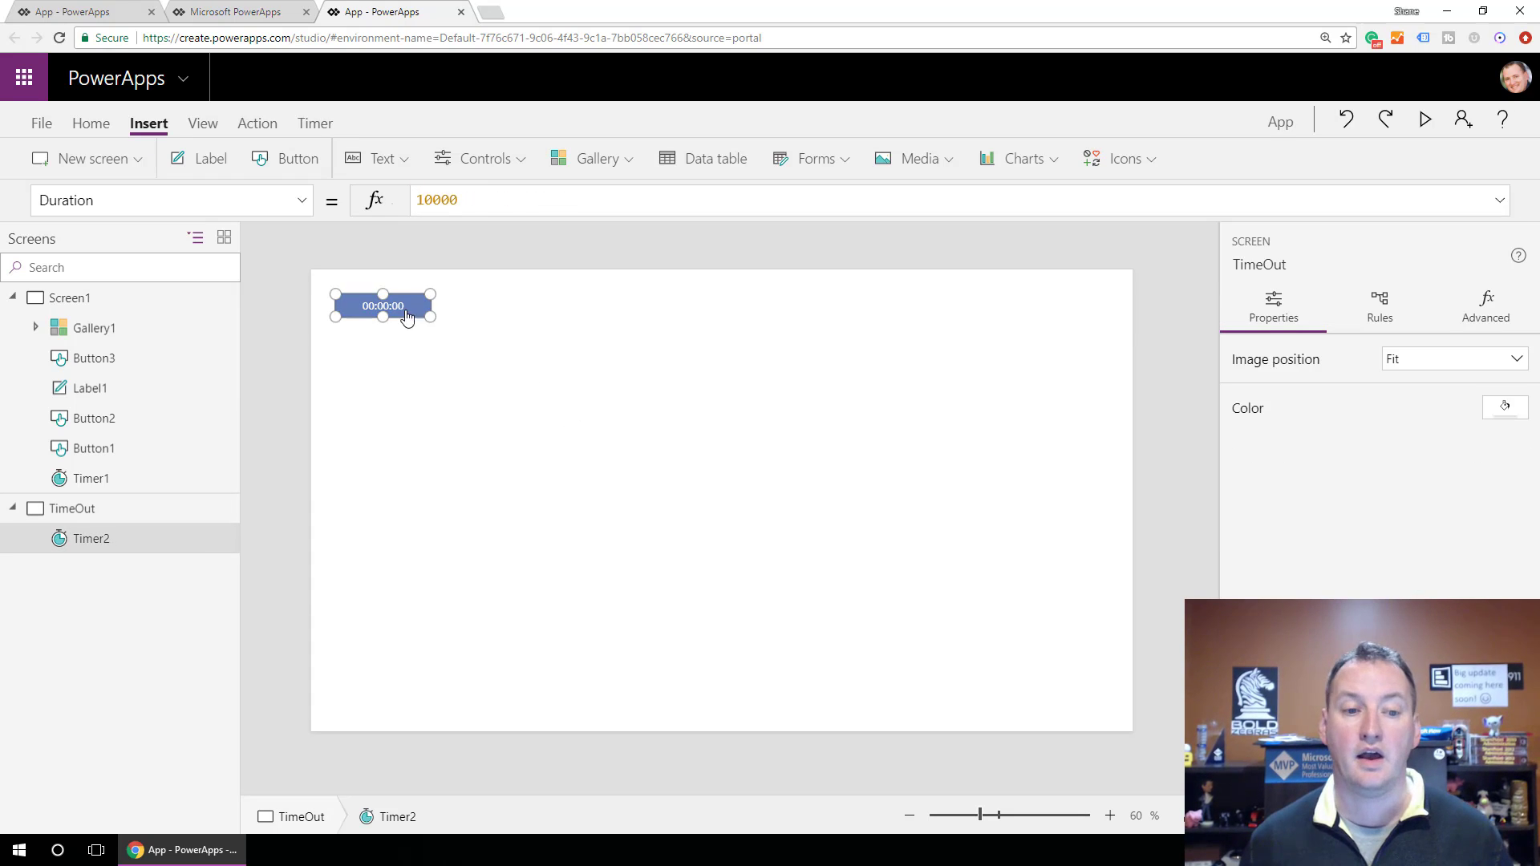
{"action": "left_click", "coordinate": [535, 339]}
Step: Add a label below the timer reading "You can't leave Timeout" and widen it so the text fits on one line
{"action": "left_click", "coordinate": [202, 164]}
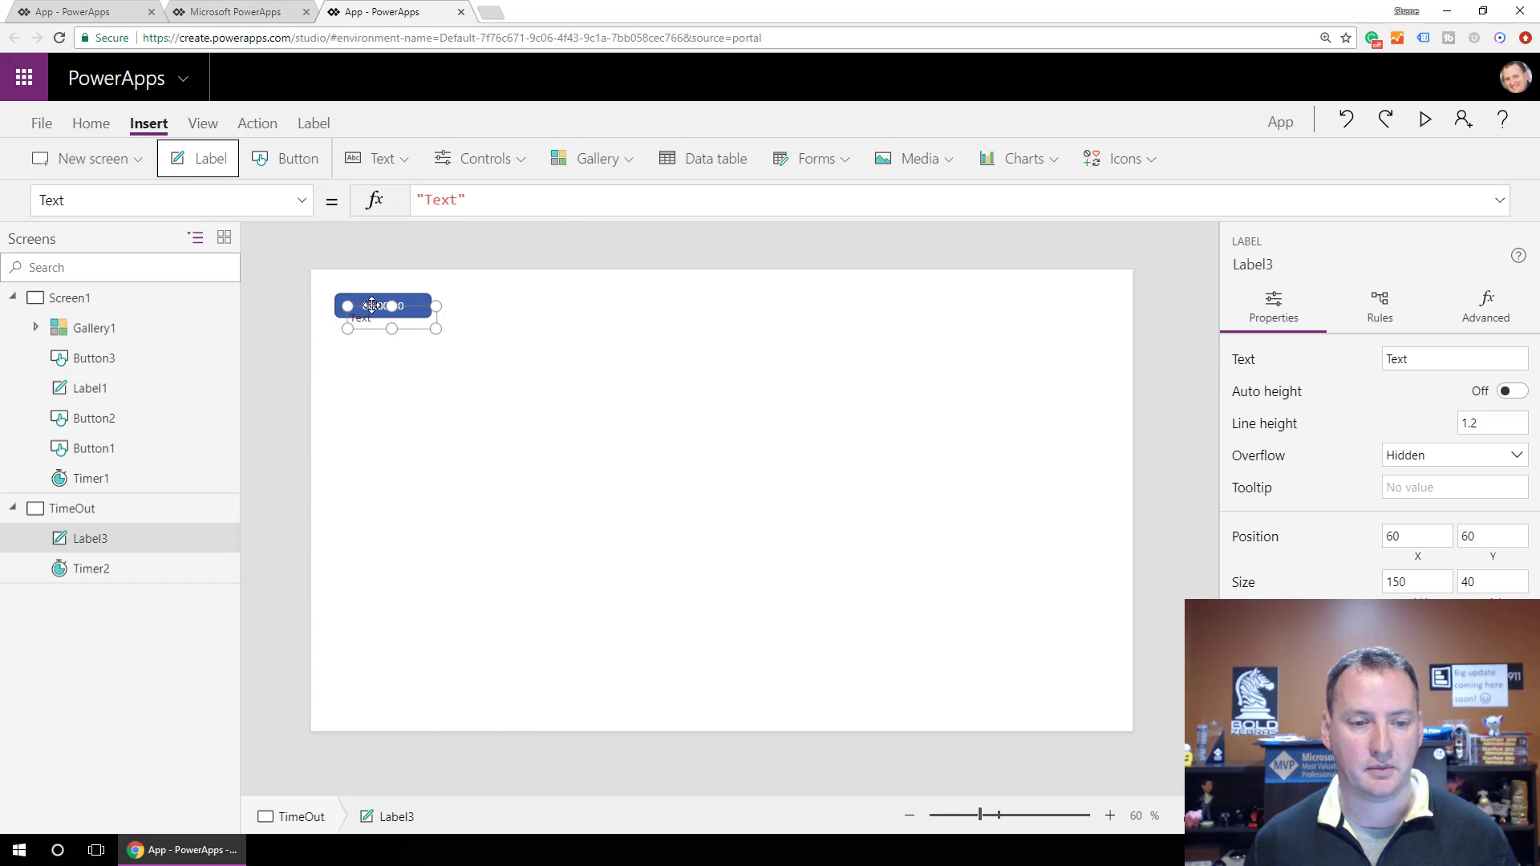
{"action": "left_click_drag", "start_coordinate": [373, 308], "coordinate": [386, 359]}
{"action": "double_click", "coordinate": [386, 357]}
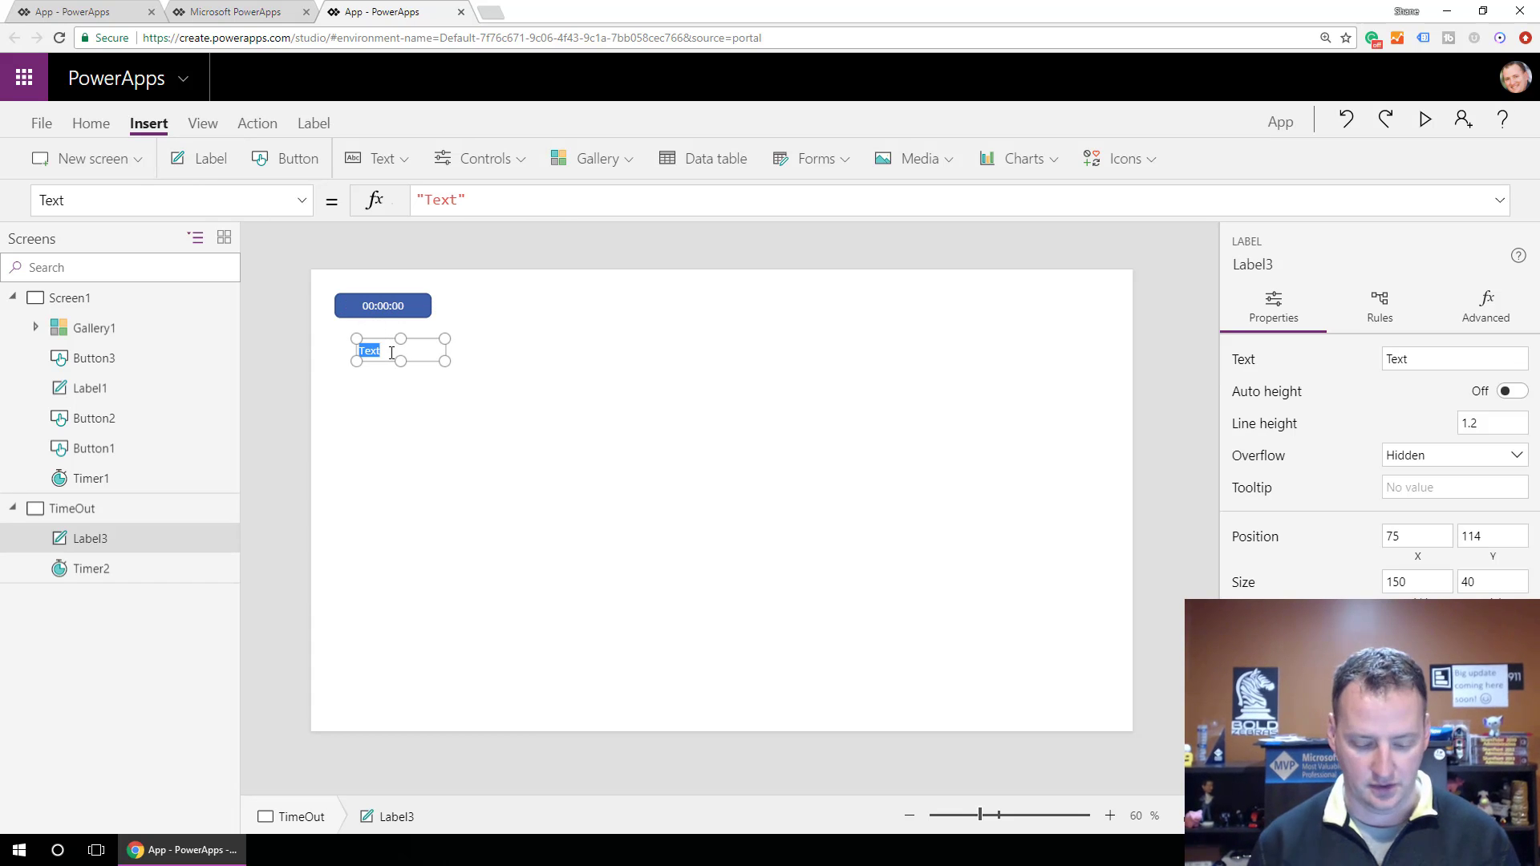
{"action": "type", "text": "You ca"}
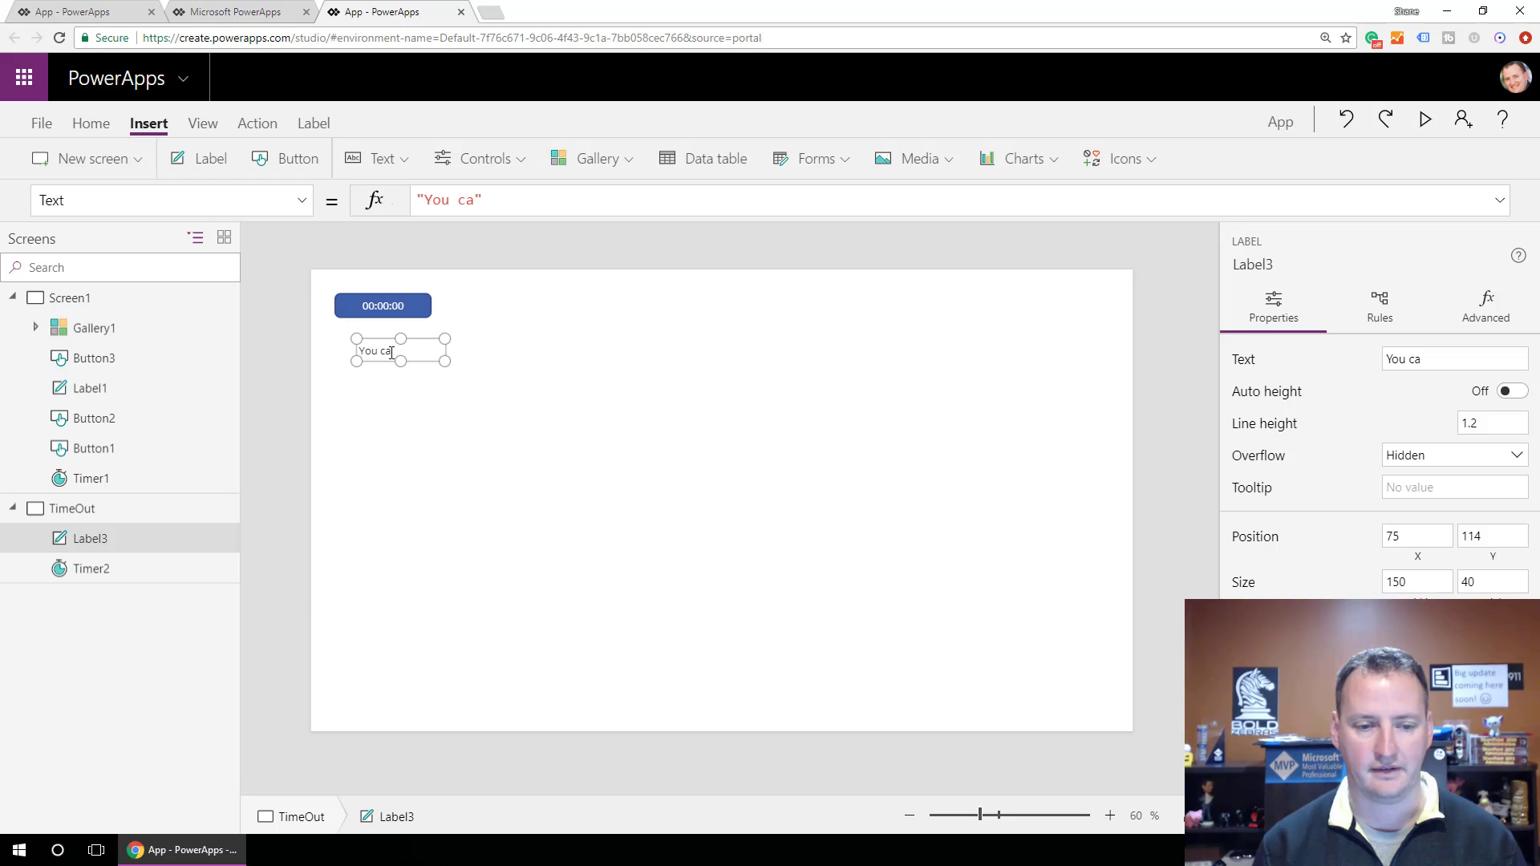
{"action": "type", "text": "n't leave Timeout"}
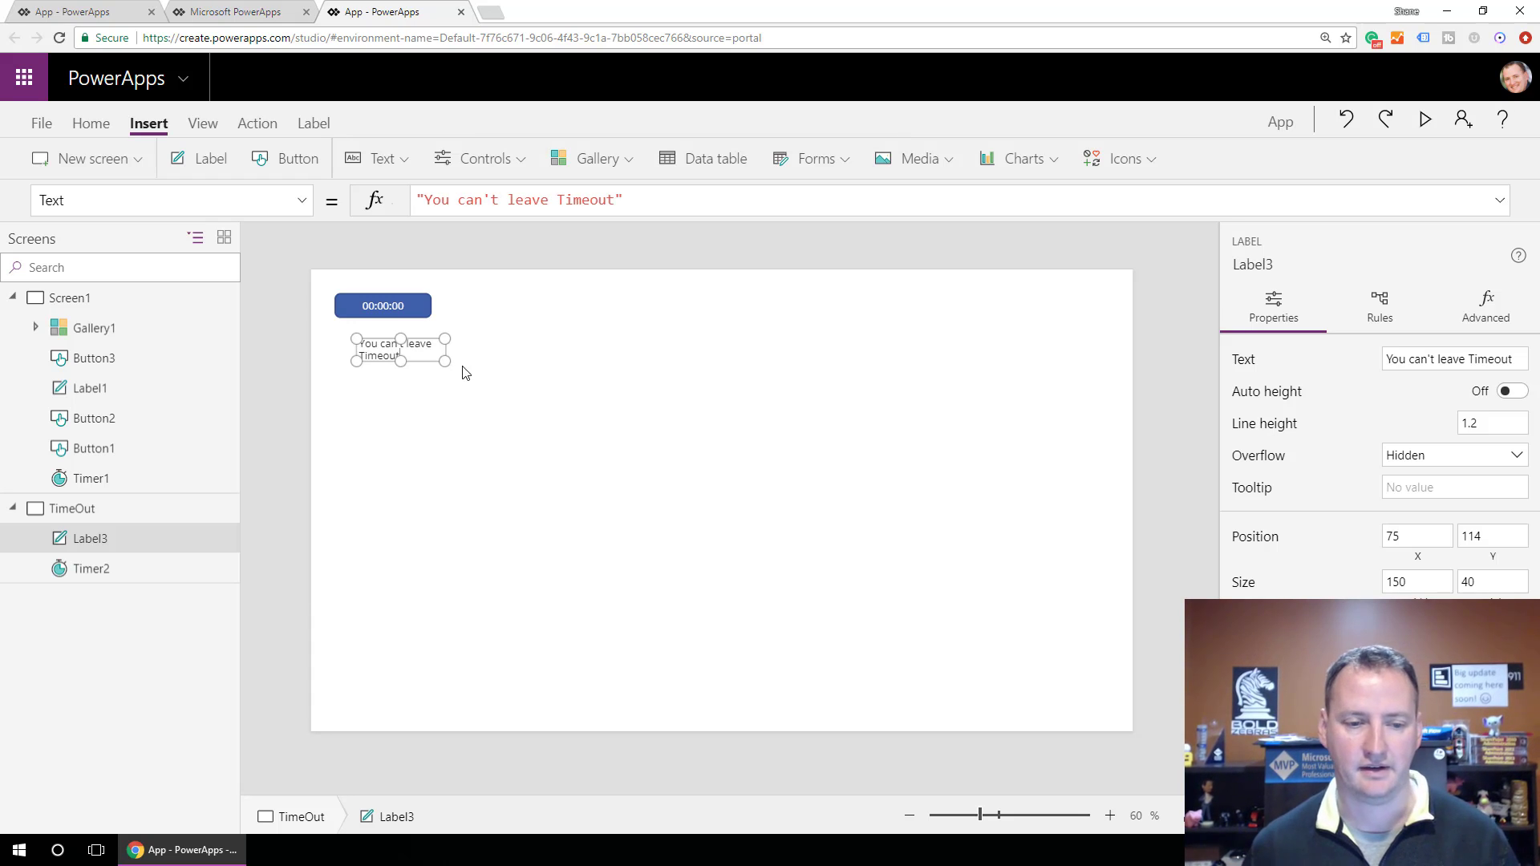
{"action": "left_click_drag", "start_coordinate": [443, 363], "coordinate": [519, 370]}
{"action": "left_click", "coordinate": [515, 404]}
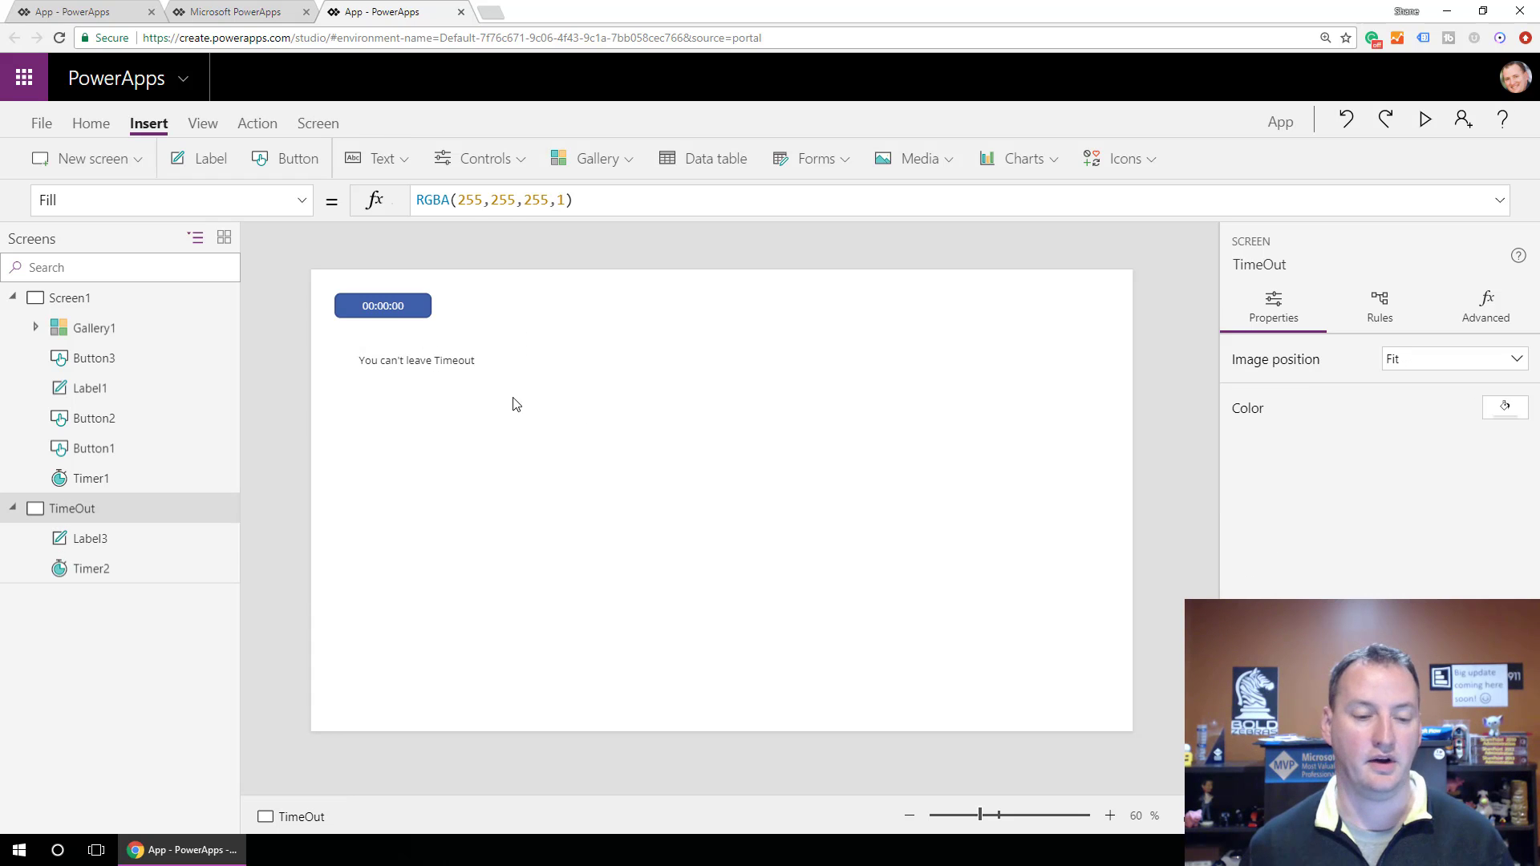
Step: Add a button on Screen1 below Record and Reset, at about X 168, Y 522, with the text "Try Timeout?"
{"action": "left_click", "coordinate": [61, 301]}
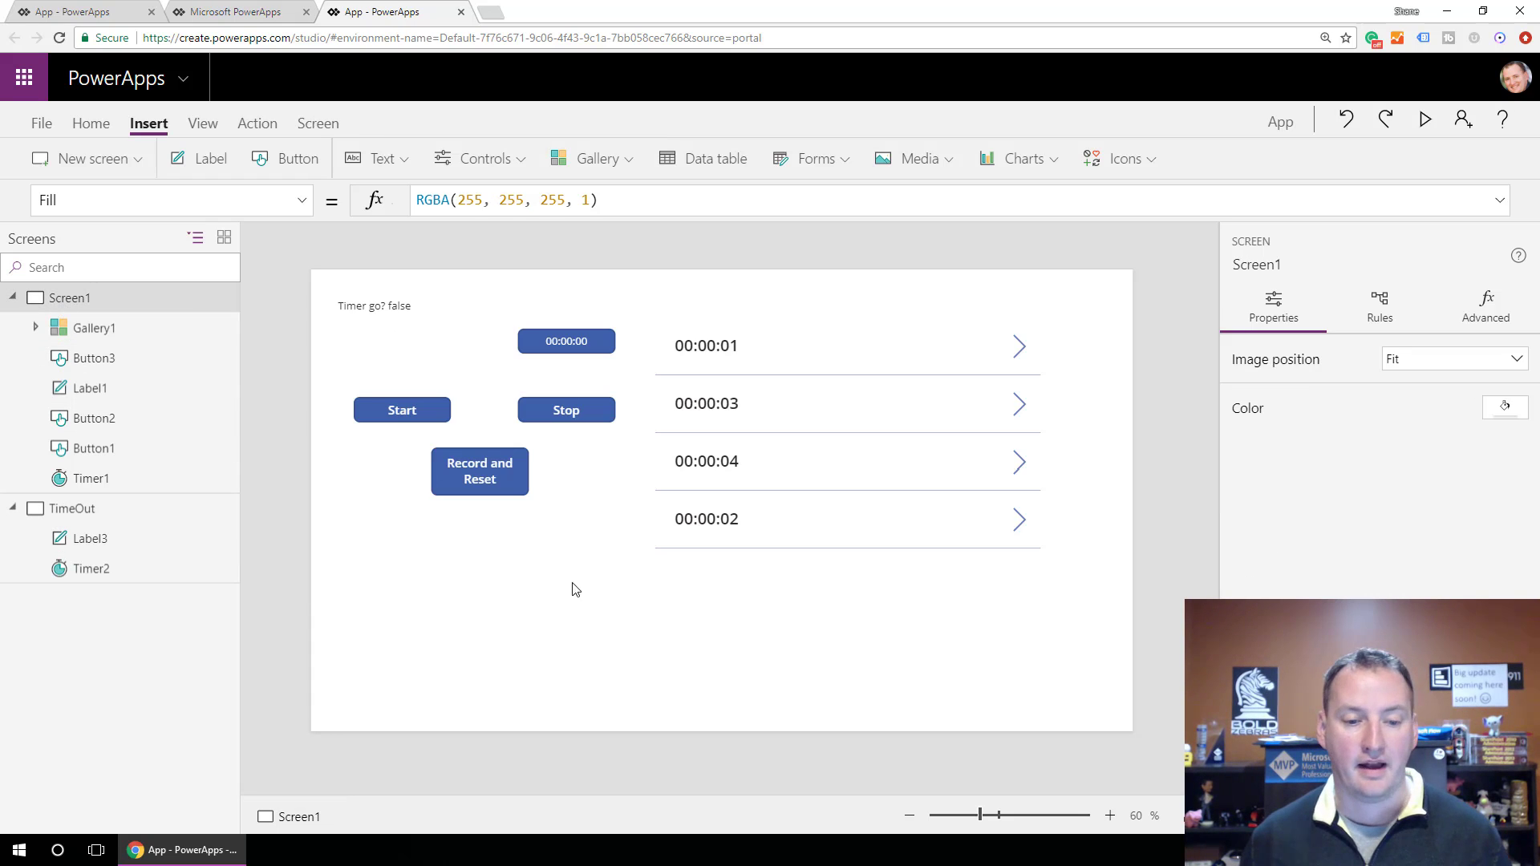
{"action": "left_click", "coordinate": [286, 159]}
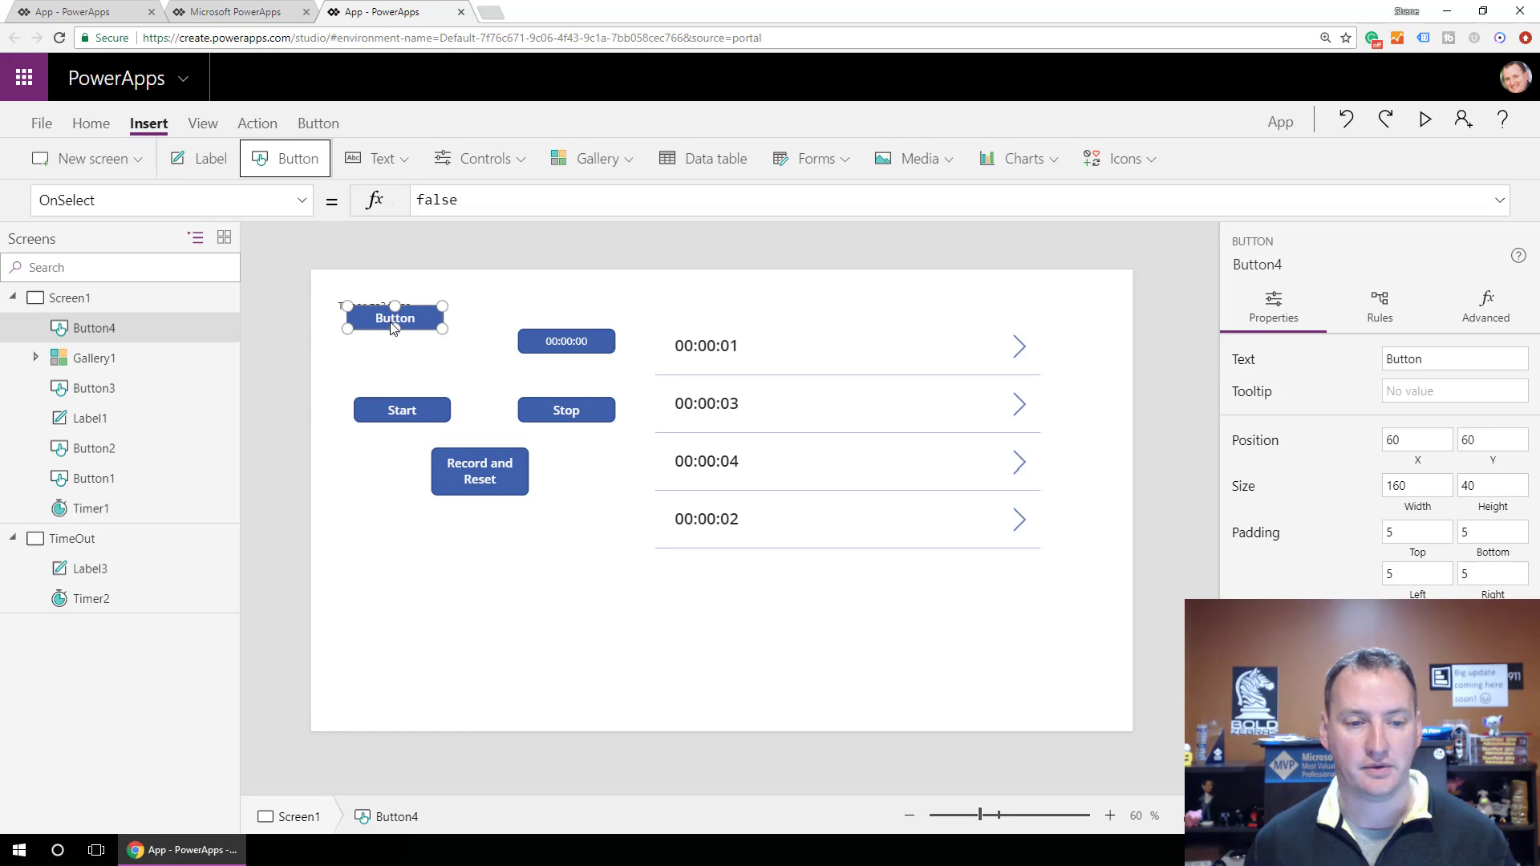
{"action": "left_click_drag", "start_coordinate": [381, 308], "coordinate": [457, 602]}
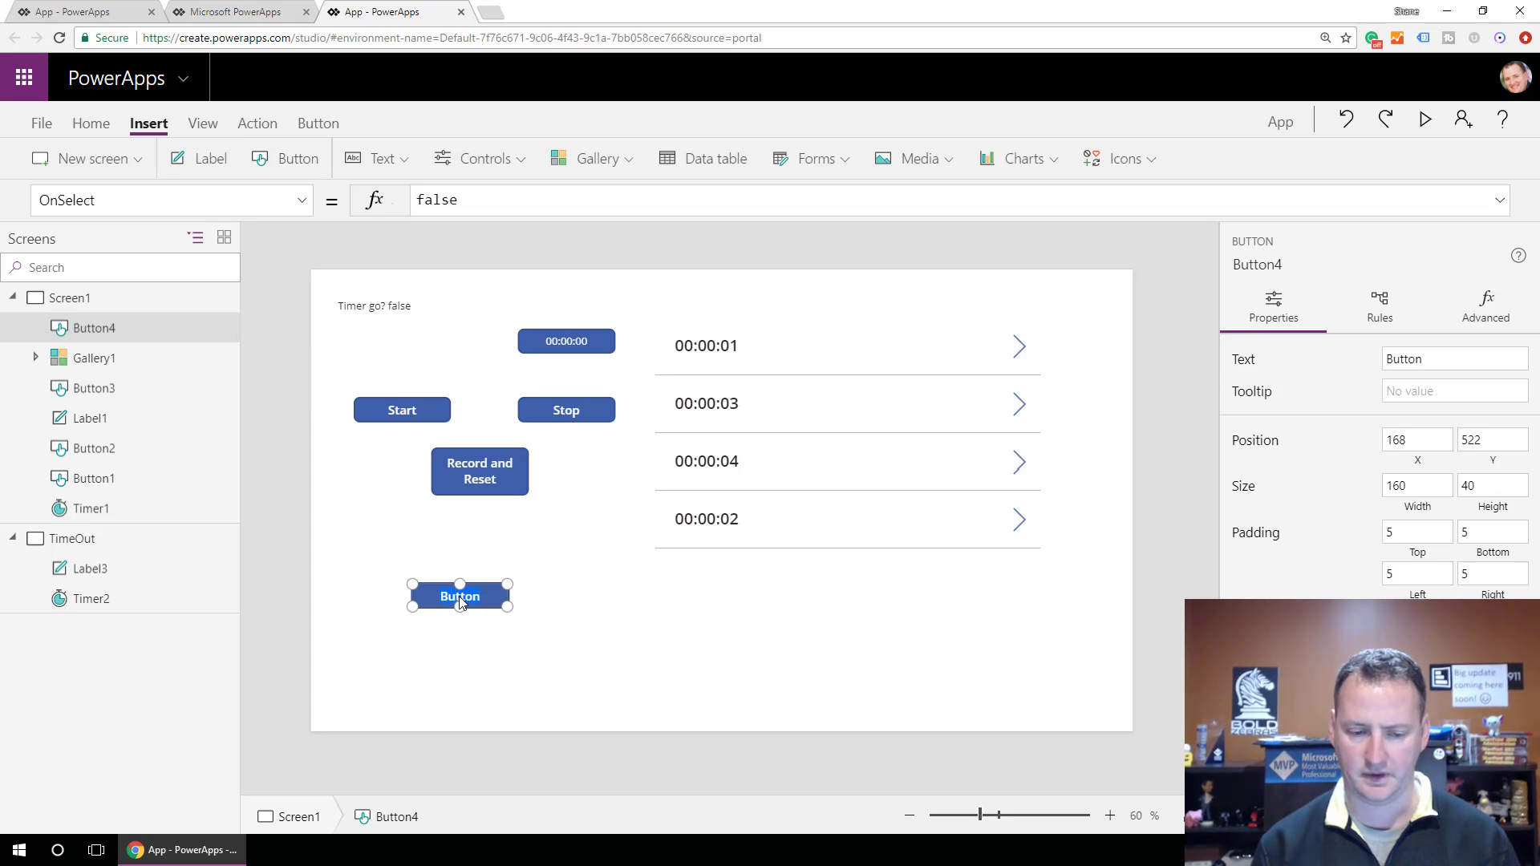
{"action": "type", "text": "Try Time"}
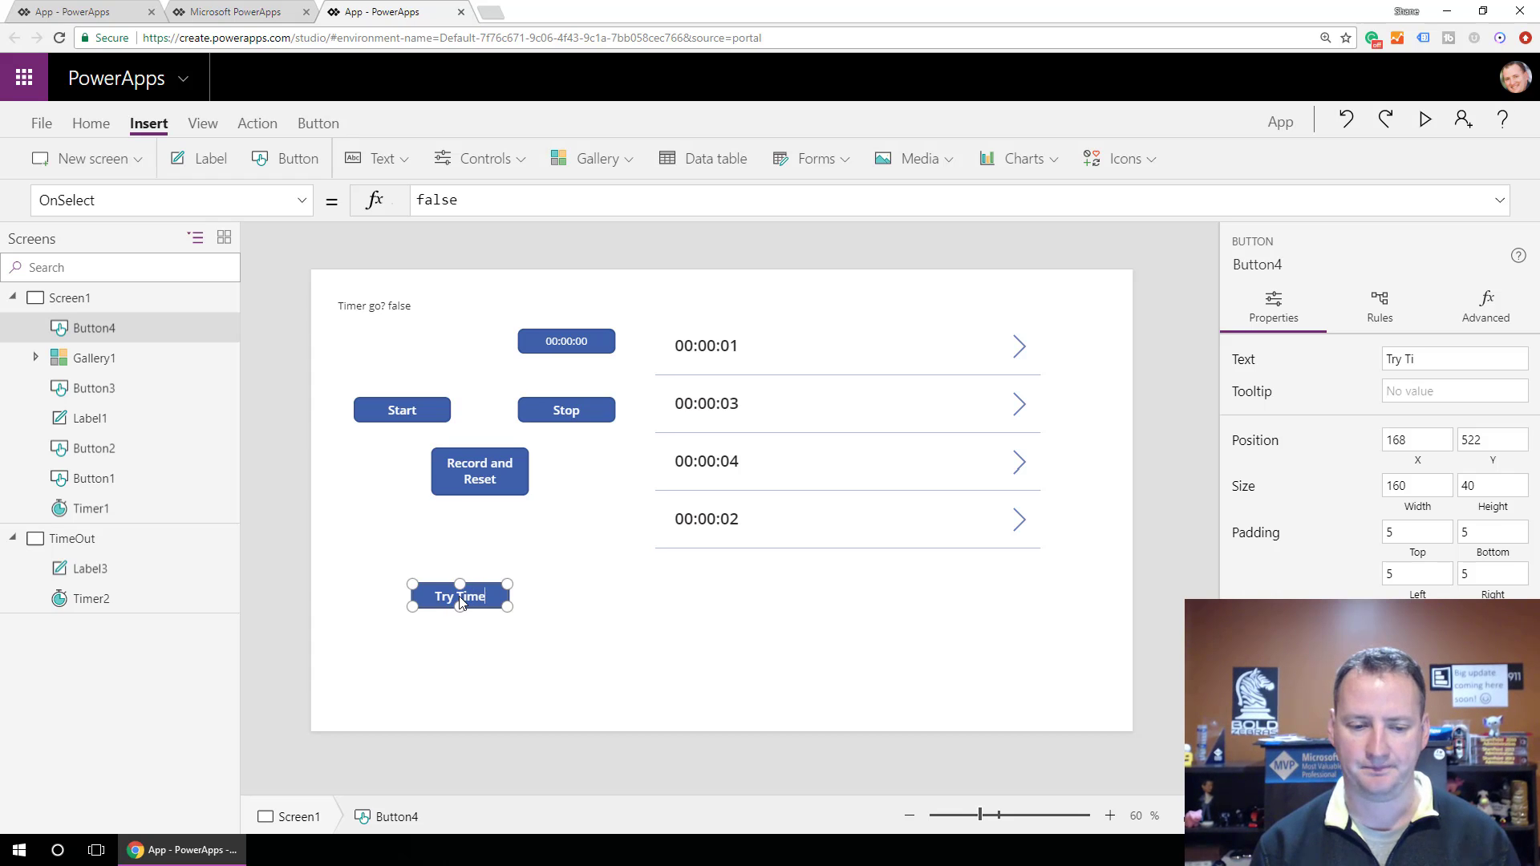
{"action": "type", "text": "out?"}
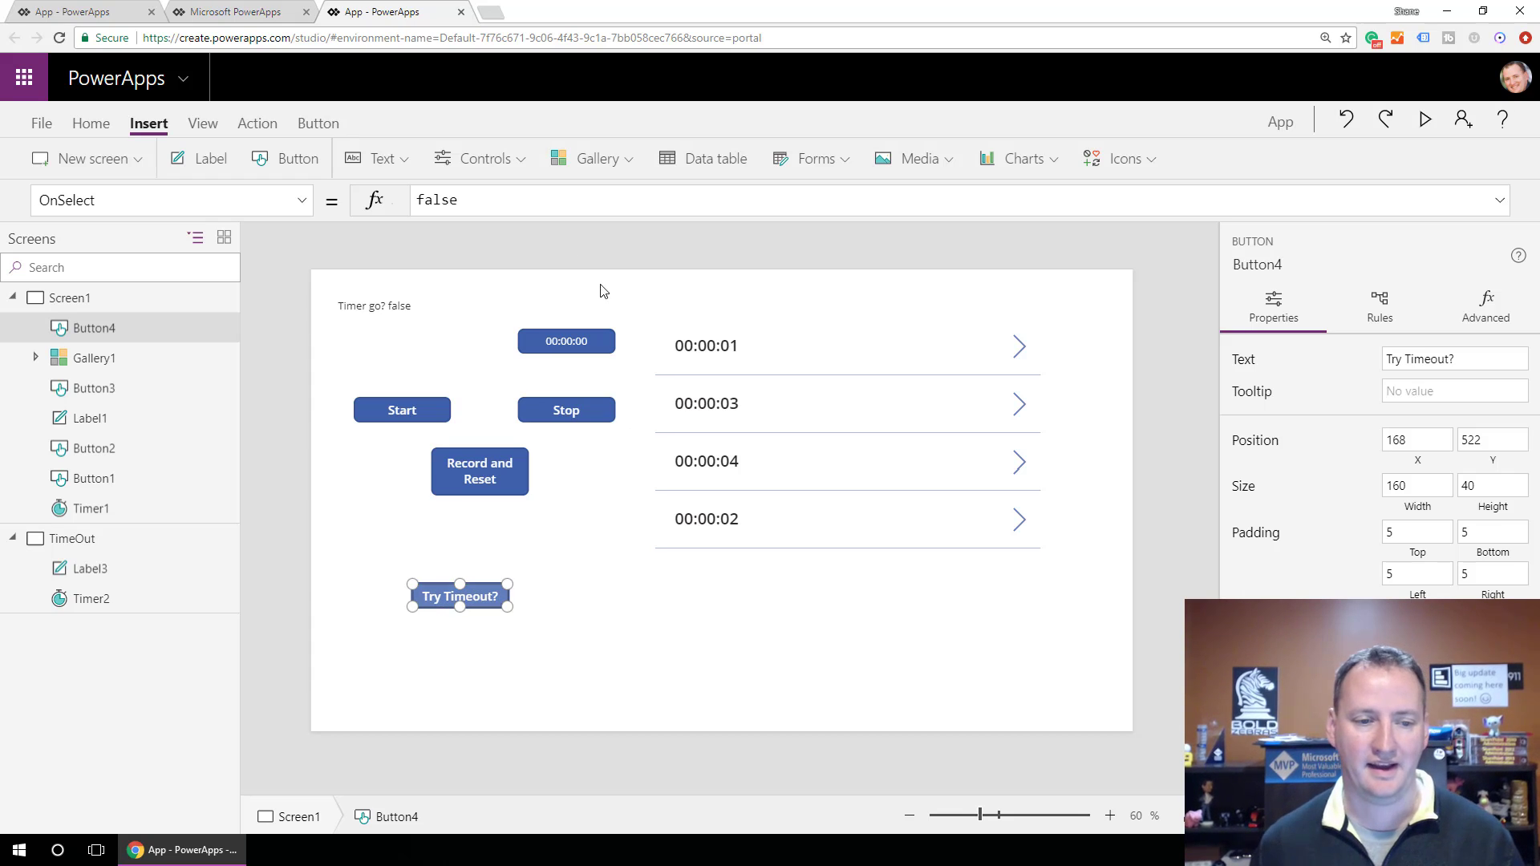
Step: Set the Try Timeout? button's OnSelect formula to Navigate(TimeOut,ScreenTransition.Cover)
{"action": "double_click", "coordinate": [448, 200]}
{"action": "type", "text": "na"}
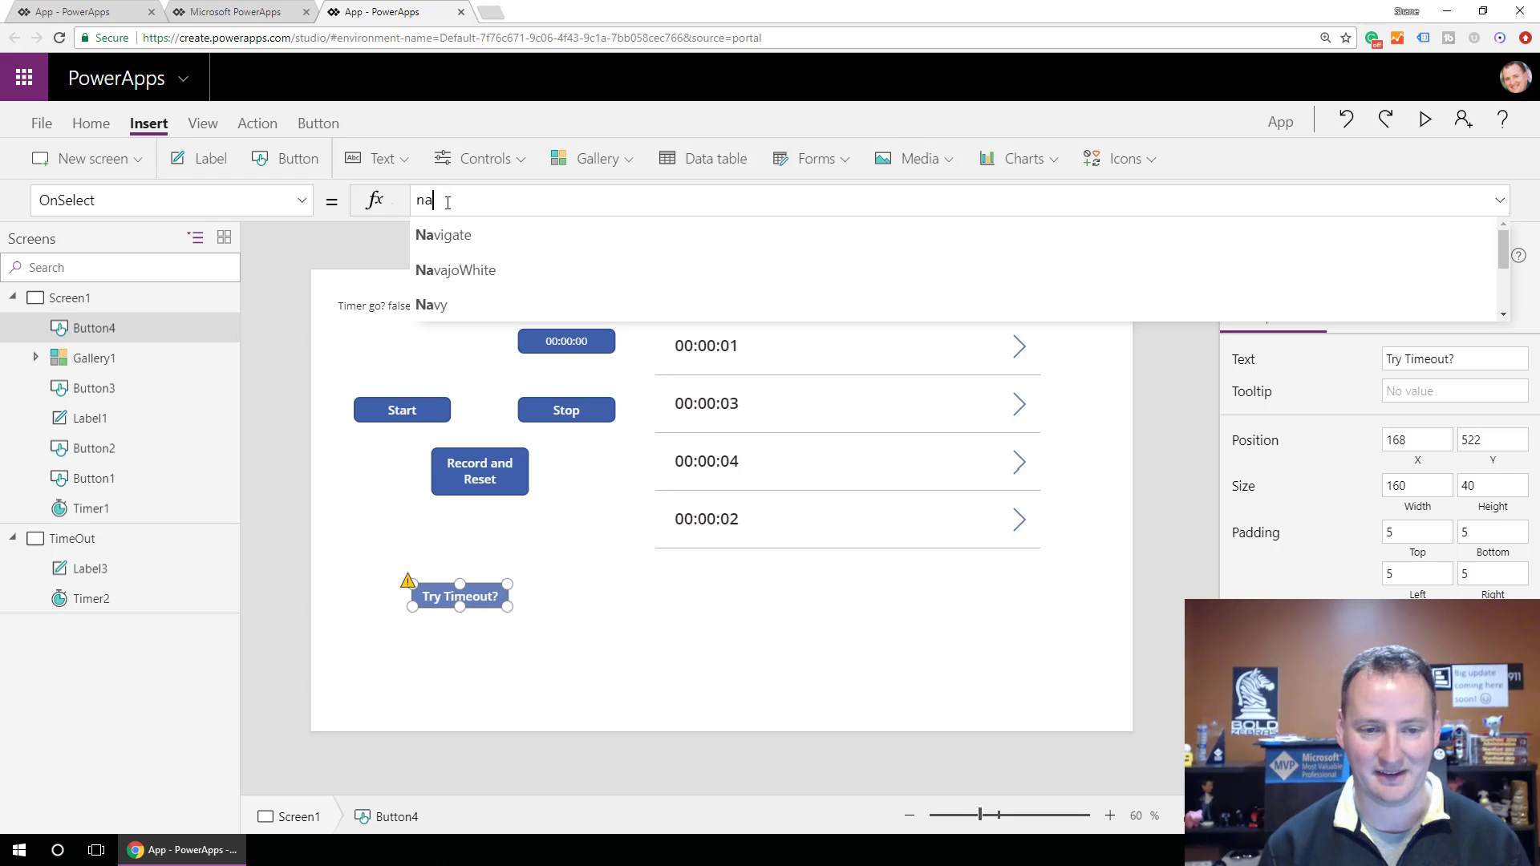
{"action": "key", "text": "Tab"}
{"action": "type", "text": "("}
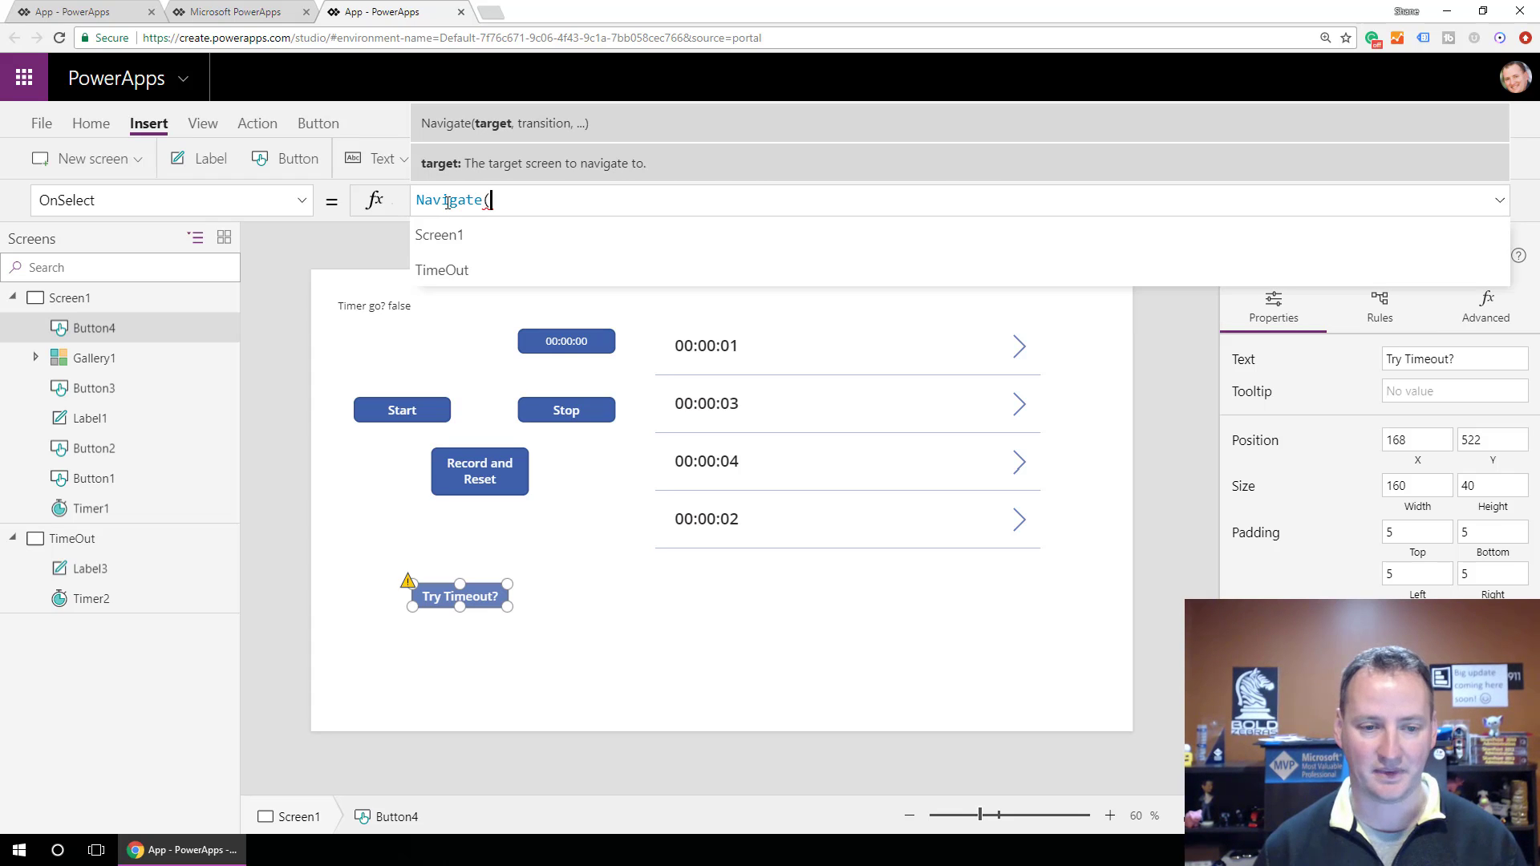
{"action": "key", "text": "Down"}
{"action": "key", "text": "Down"}
{"action": "key", "text": "Tab"}
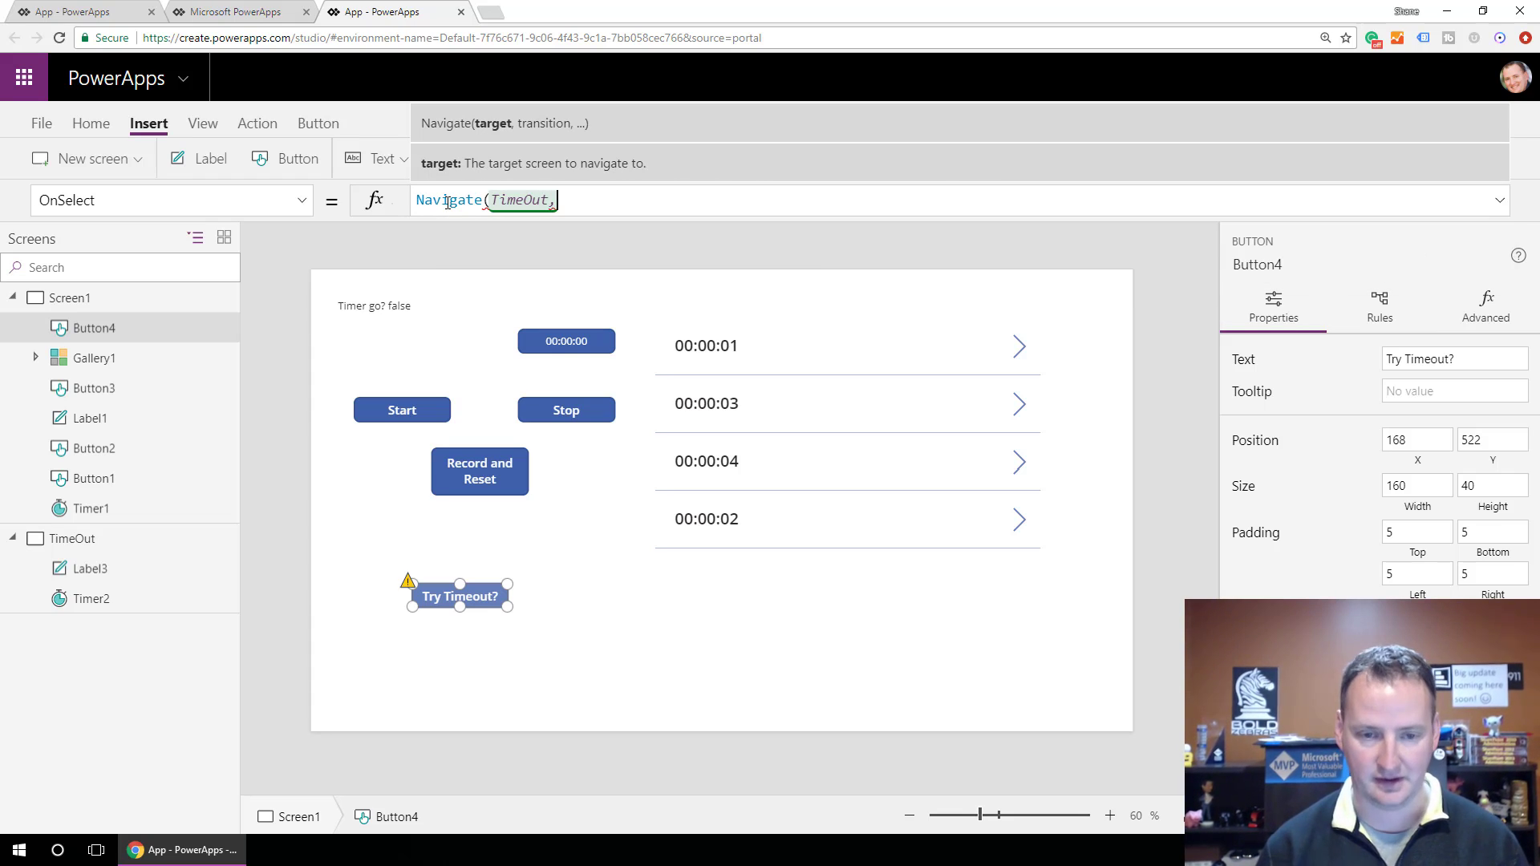
{"action": "type", "text": ","}
{"action": "key", "text": "Tab"}
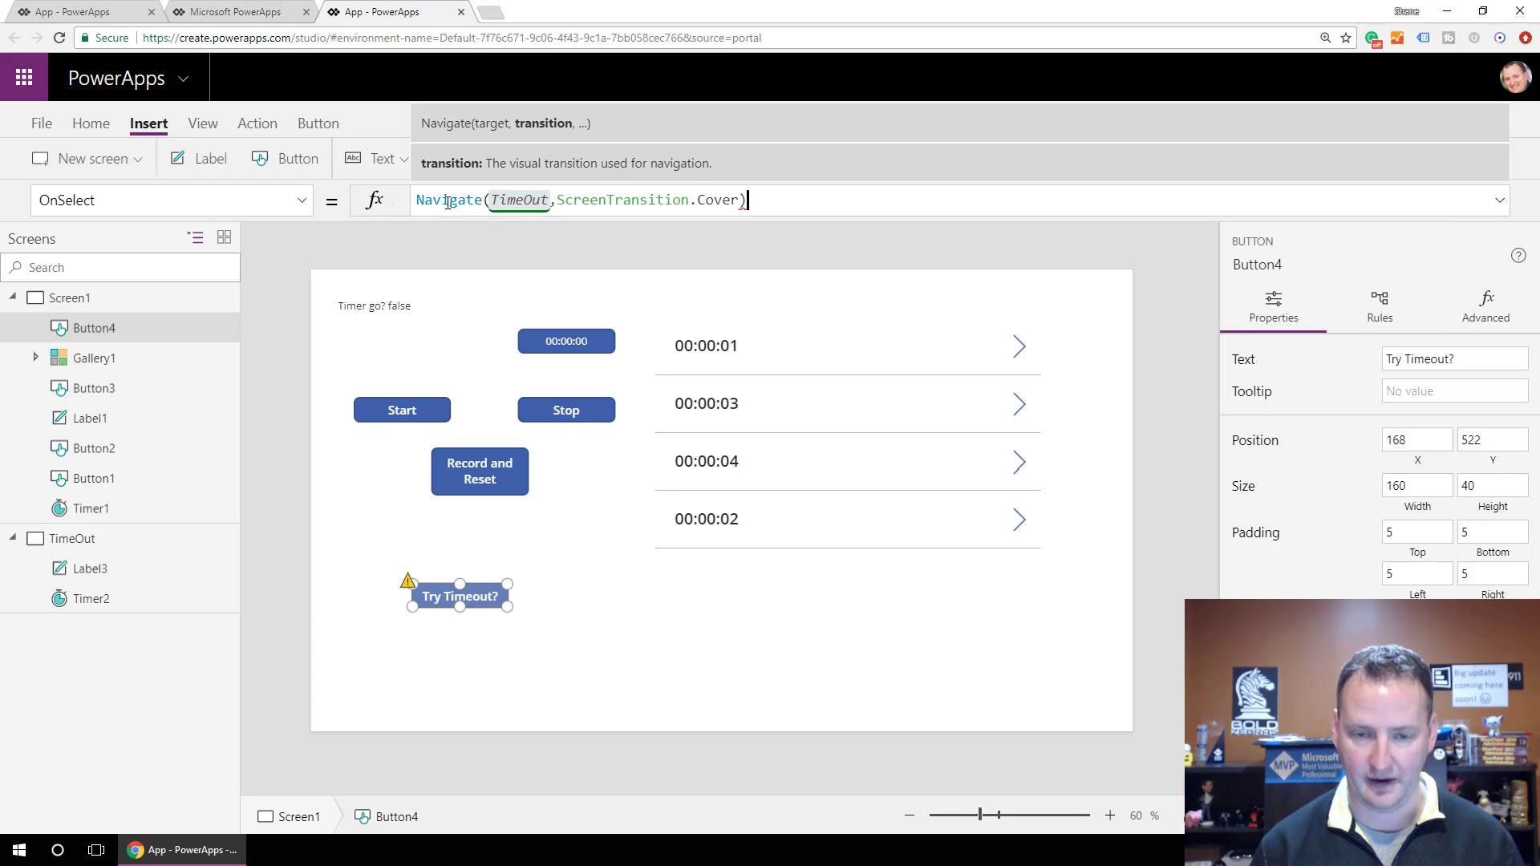
Step: Set the AutoStart property of the timer on the TimeOut screen to true
{"action": "left_click", "coordinate": [72, 539]}
{"action": "left_click", "coordinate": [401, 312]}
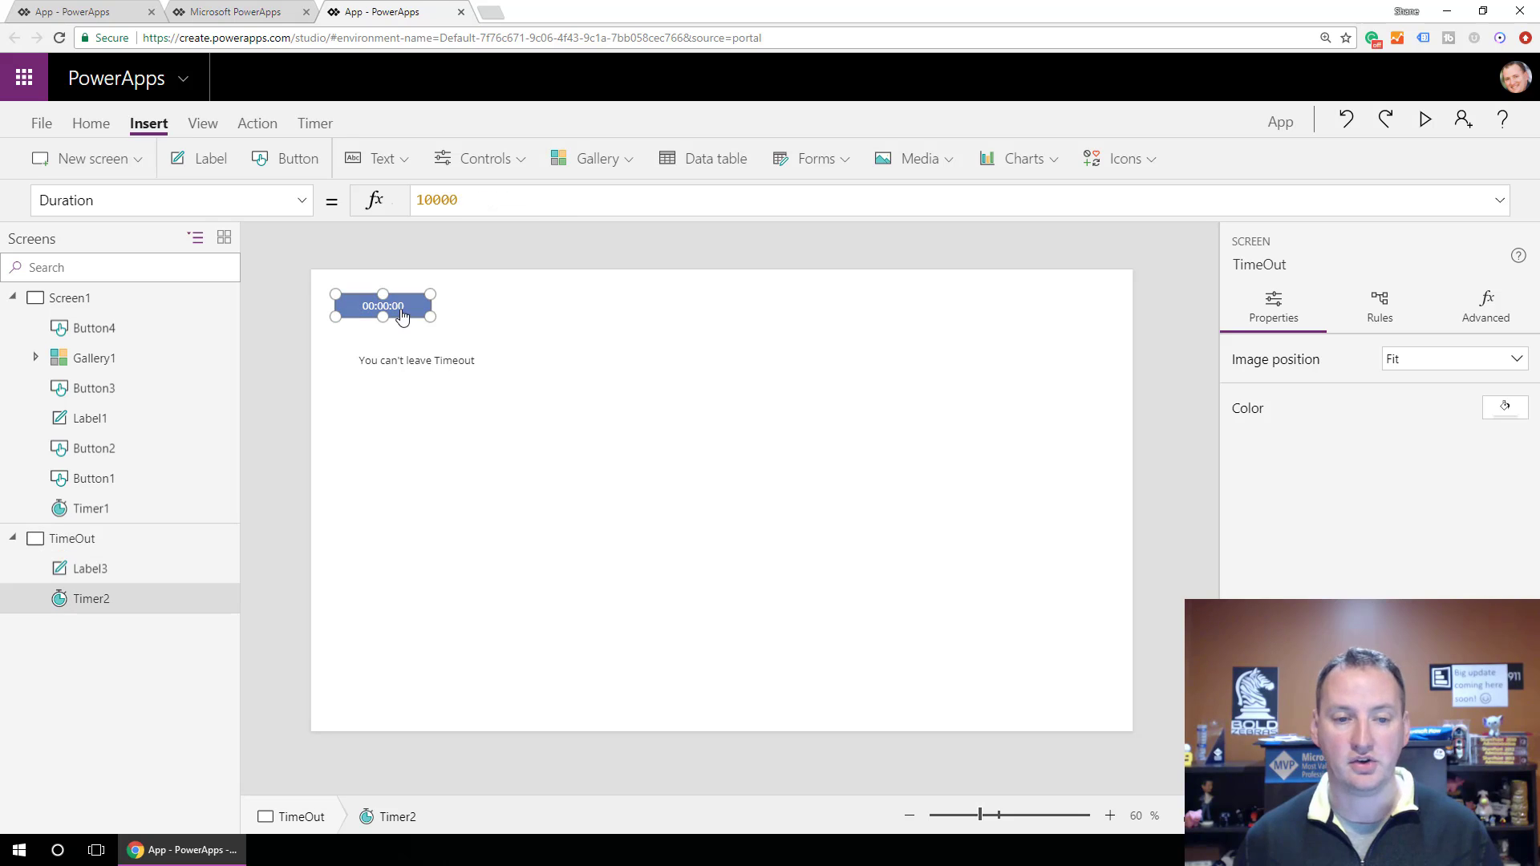
{"action": "left_click", "coordinate": [302, 202]}
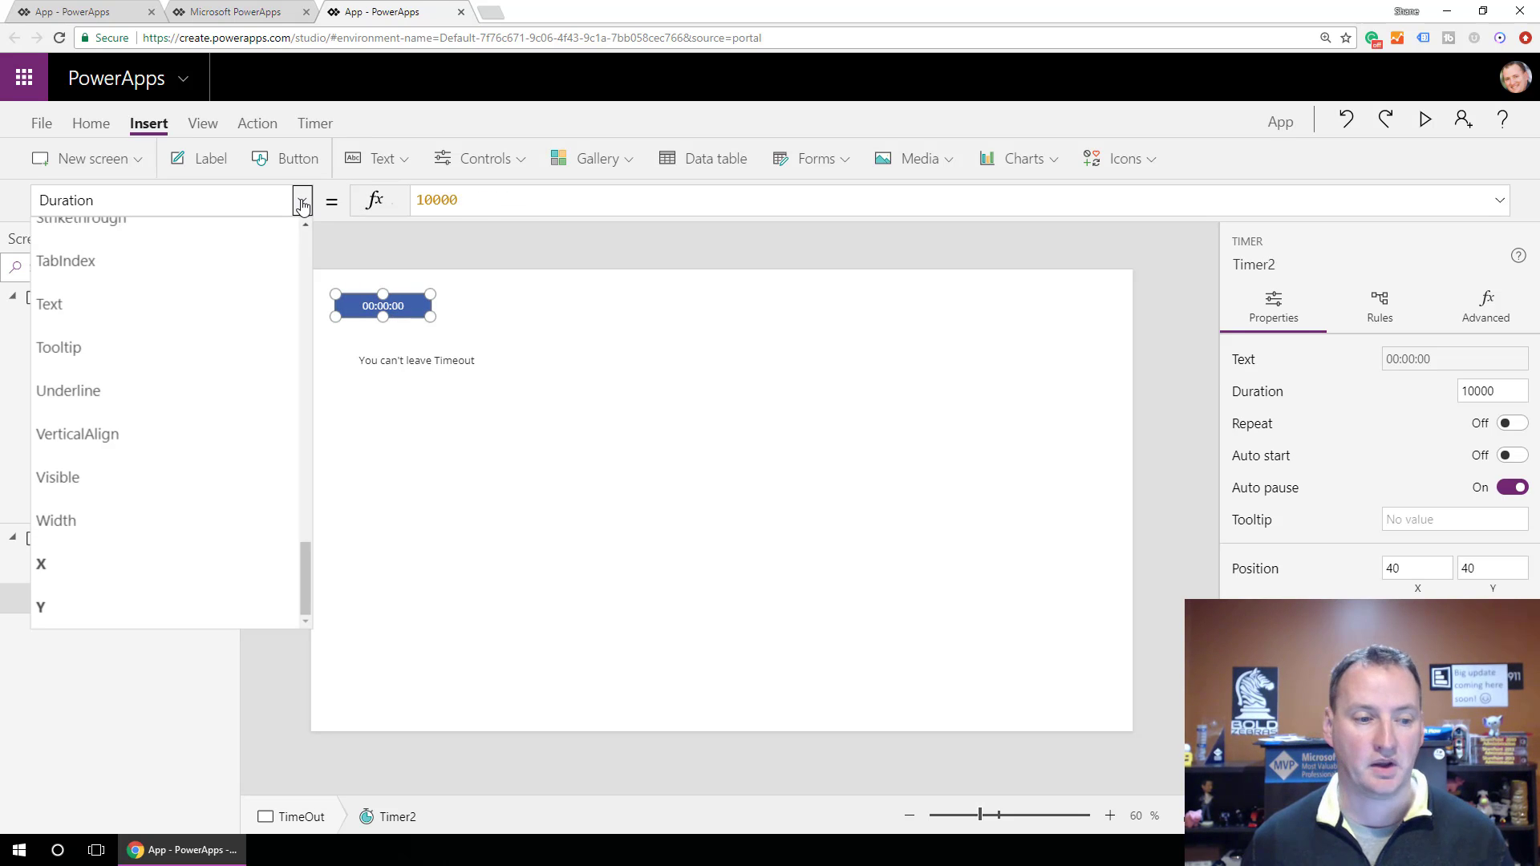
{"action": "scroll", "coordinate": [224, 385], "scroll_direction": "up", "scroll_amount": 6}
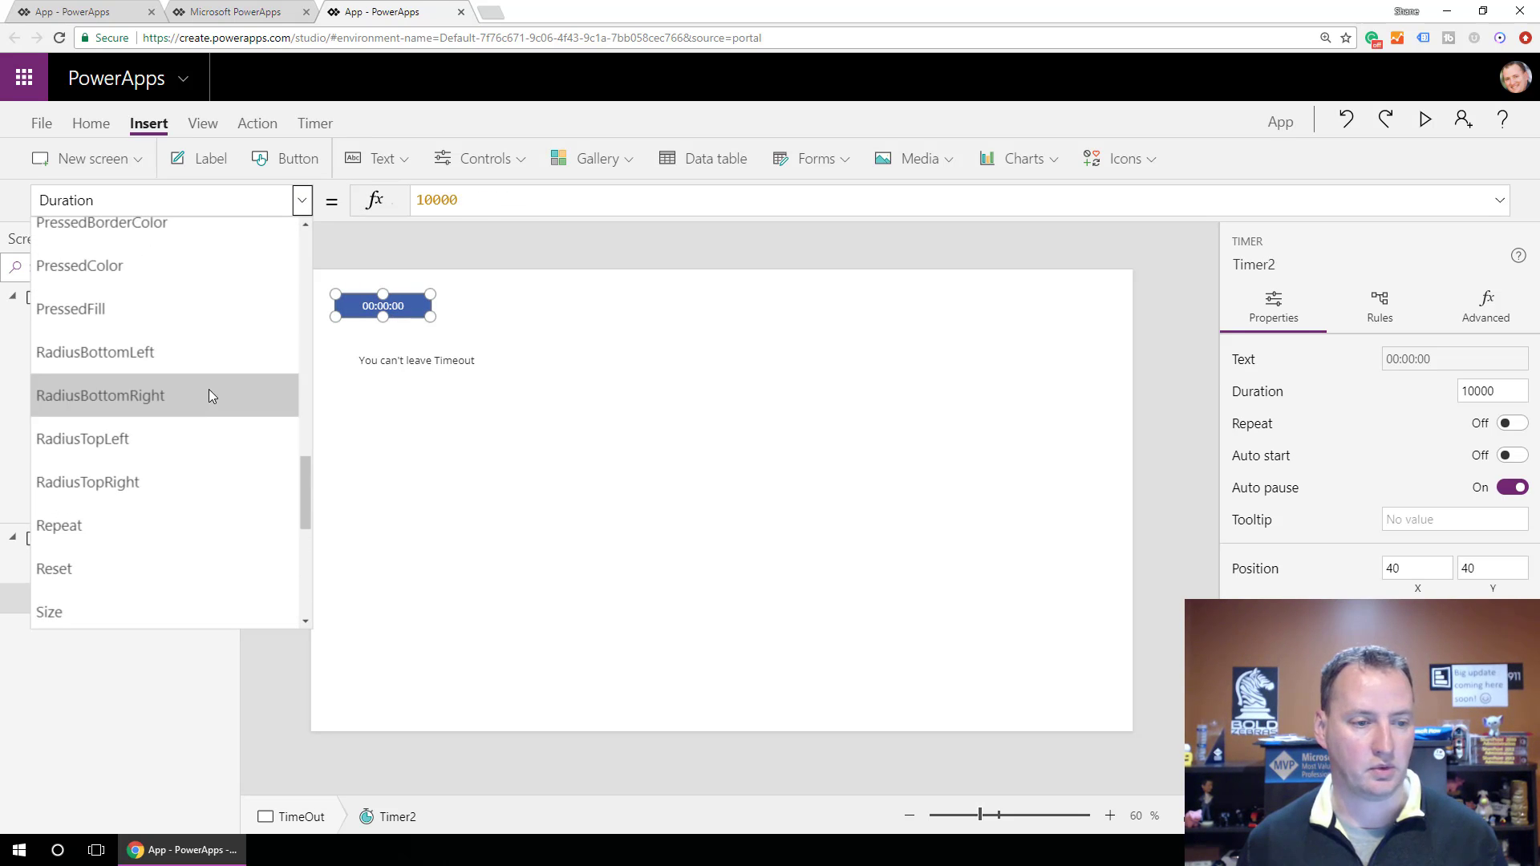
{"action": "scroll", "coordinate": [196, 391], "scroll_direction": "up", "scroll_amount": 5}
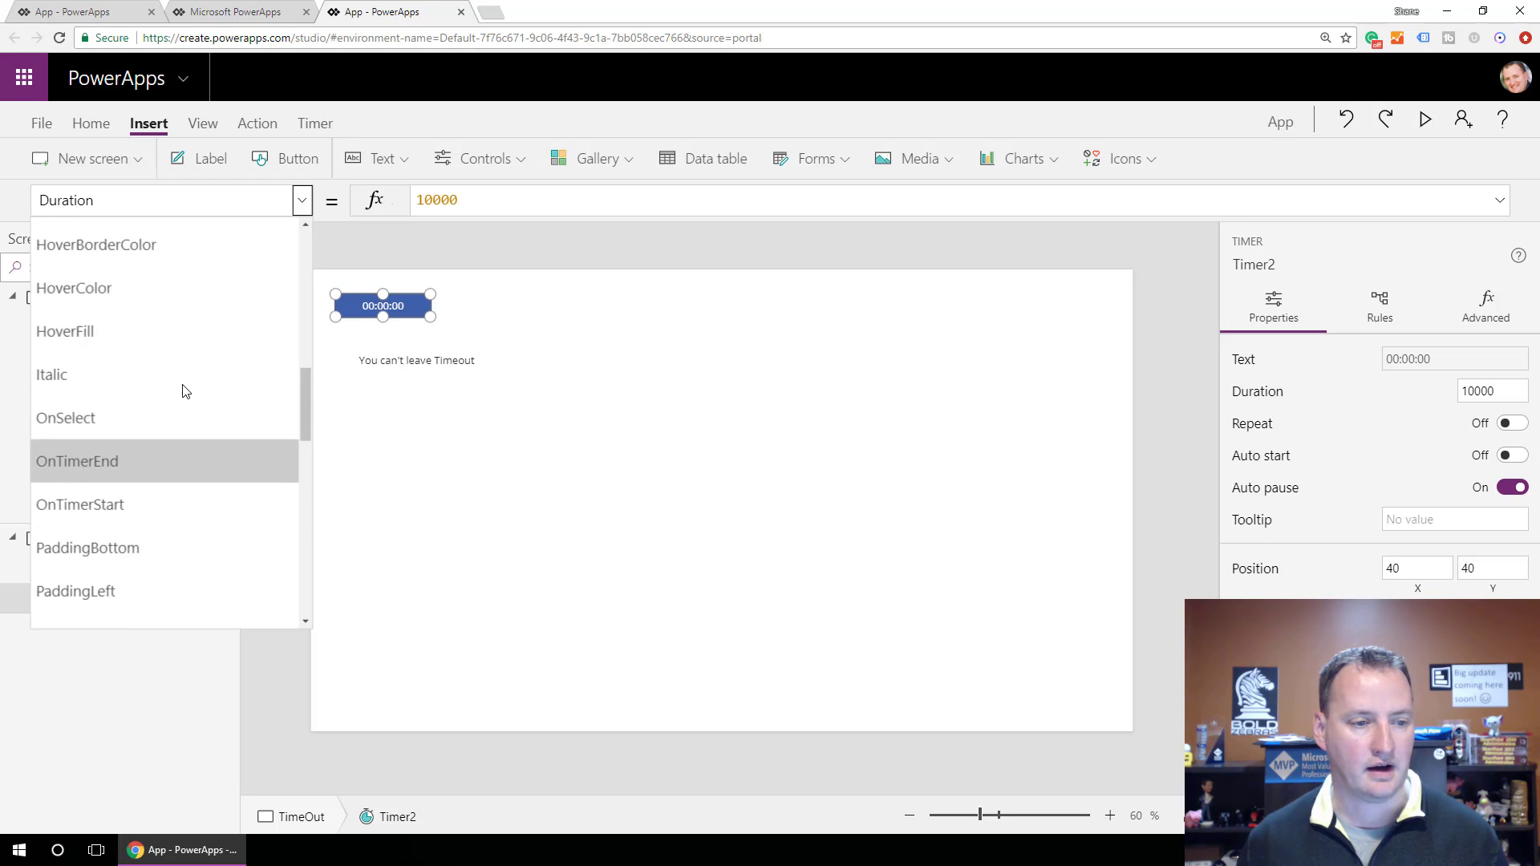
{"action": "scroll", "coordinate": [183, 387], "scroll_direction": "up", "scroll_amount": 8}
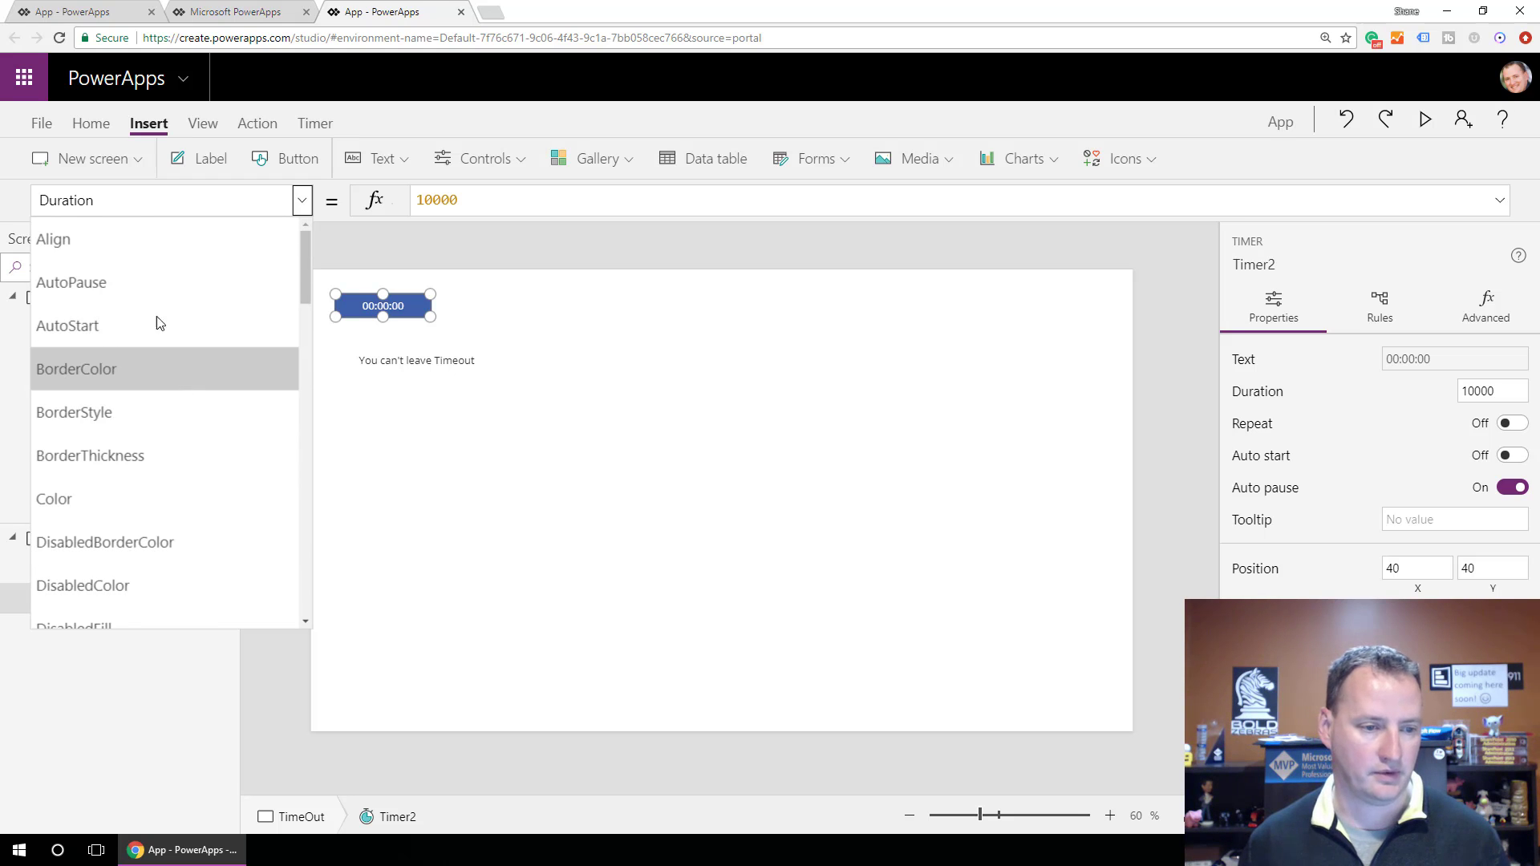
{"action": "left_click", "coordinate": [160, 324]}
{"action": "double_click", "coordinate": [438, 200]}
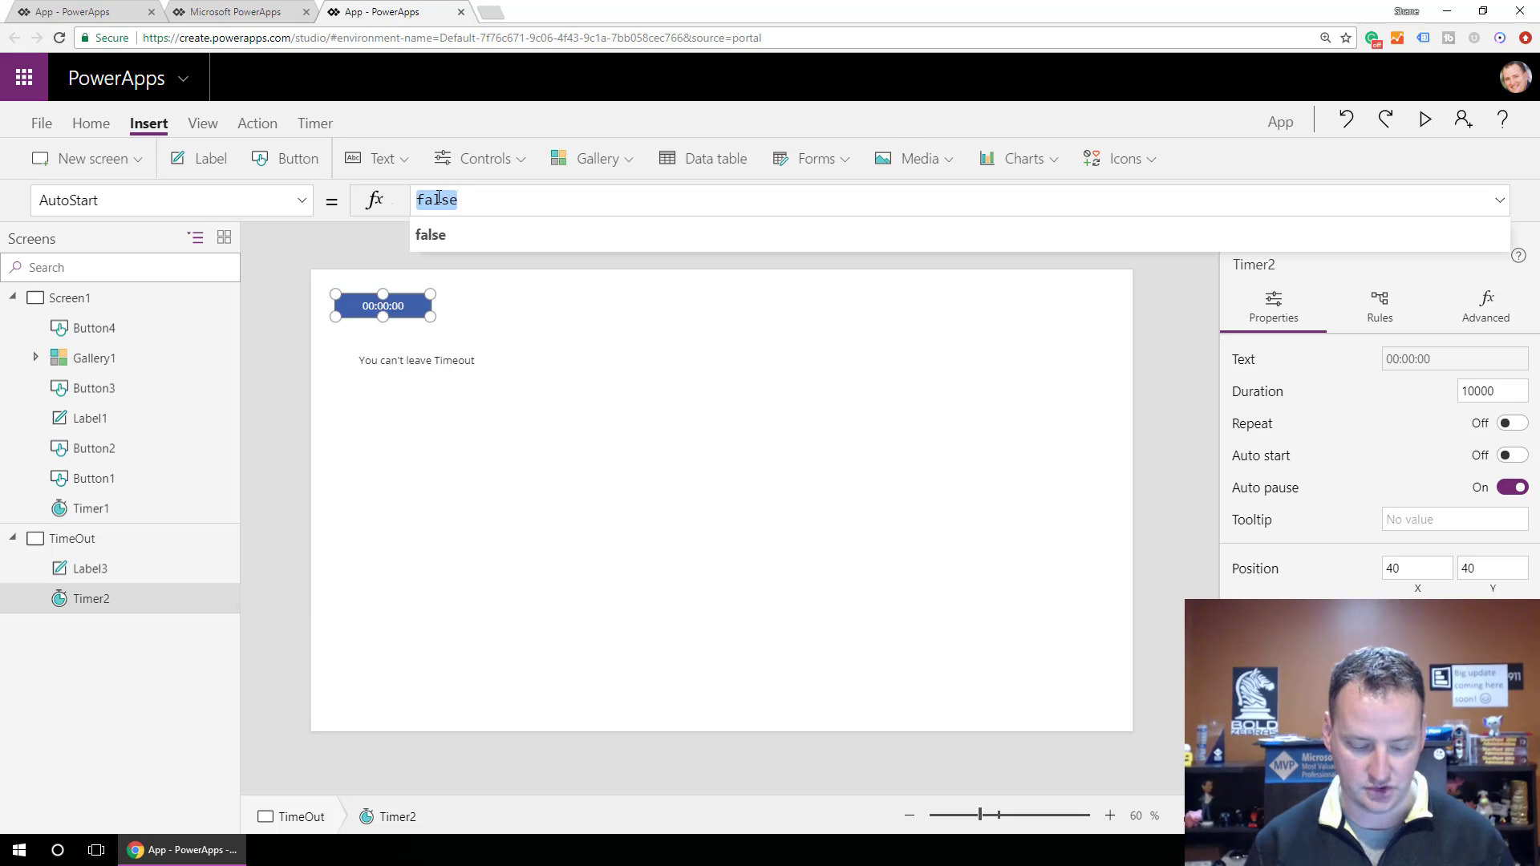
{"action": "type", "text": "true"}
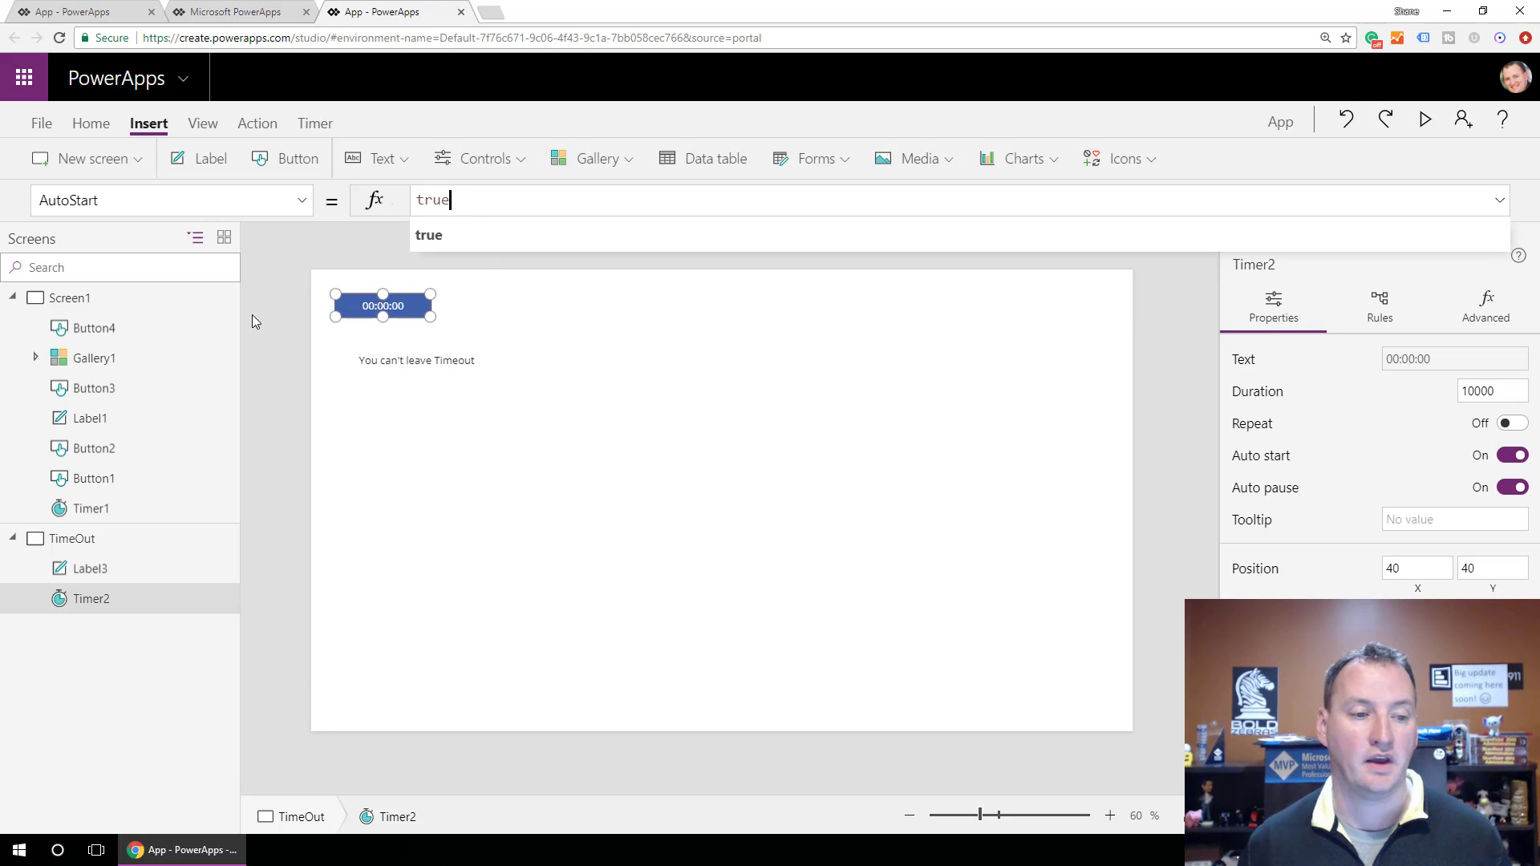
Step: Set the TimeOut screen timer's OnTimerEnd formula to Navigate(Screen1,ScreenTransition.Cover)
{"action": "left_click", "coordinate": [302, 201]}
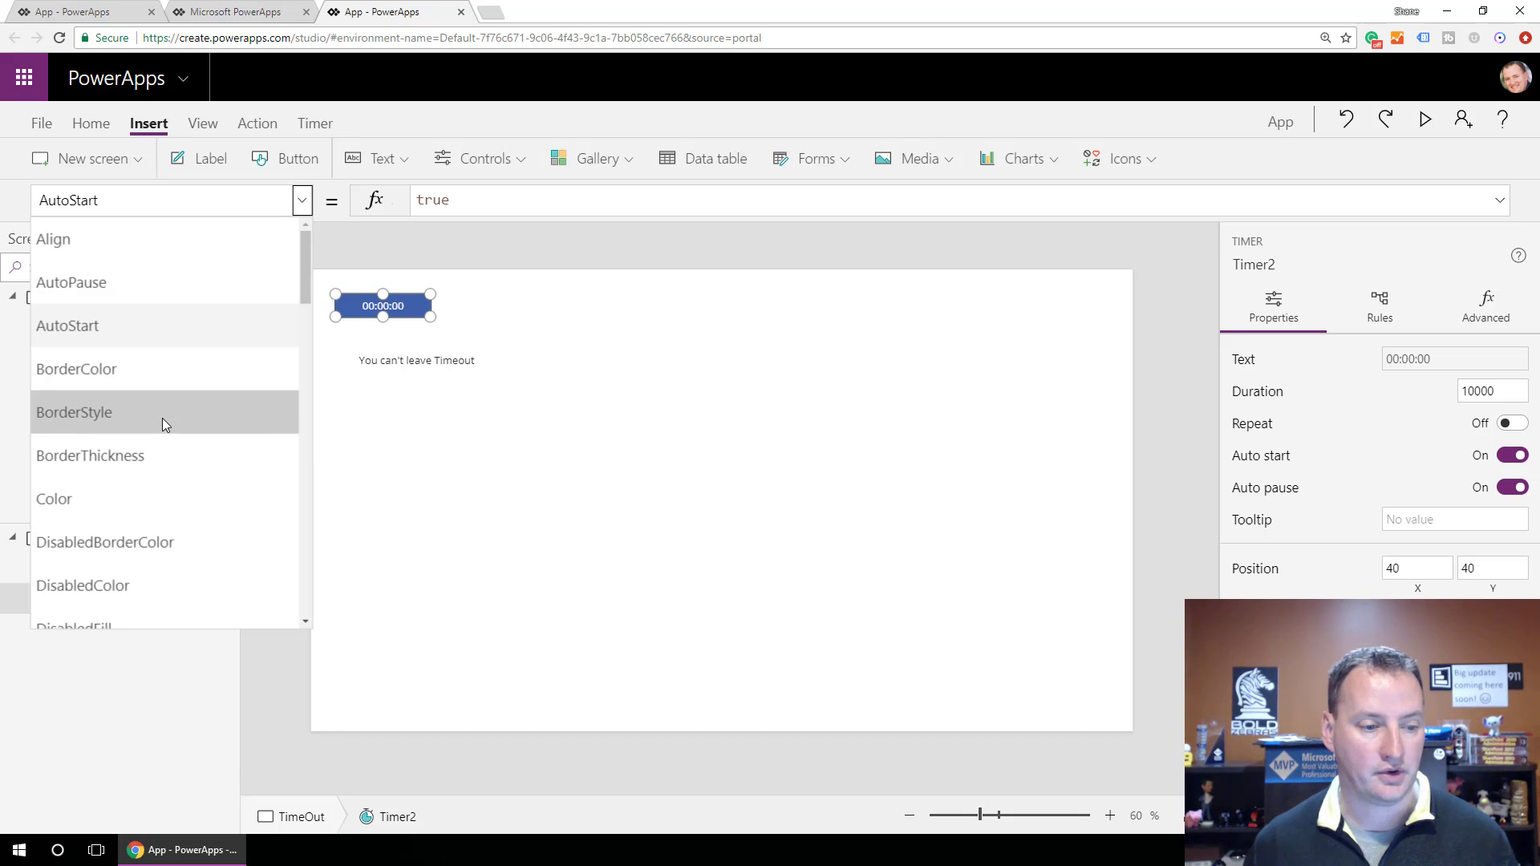
{"action": "scroll", "coordinate": [162, 417], "scroll_direction": "down", "scroll_amount": 10}
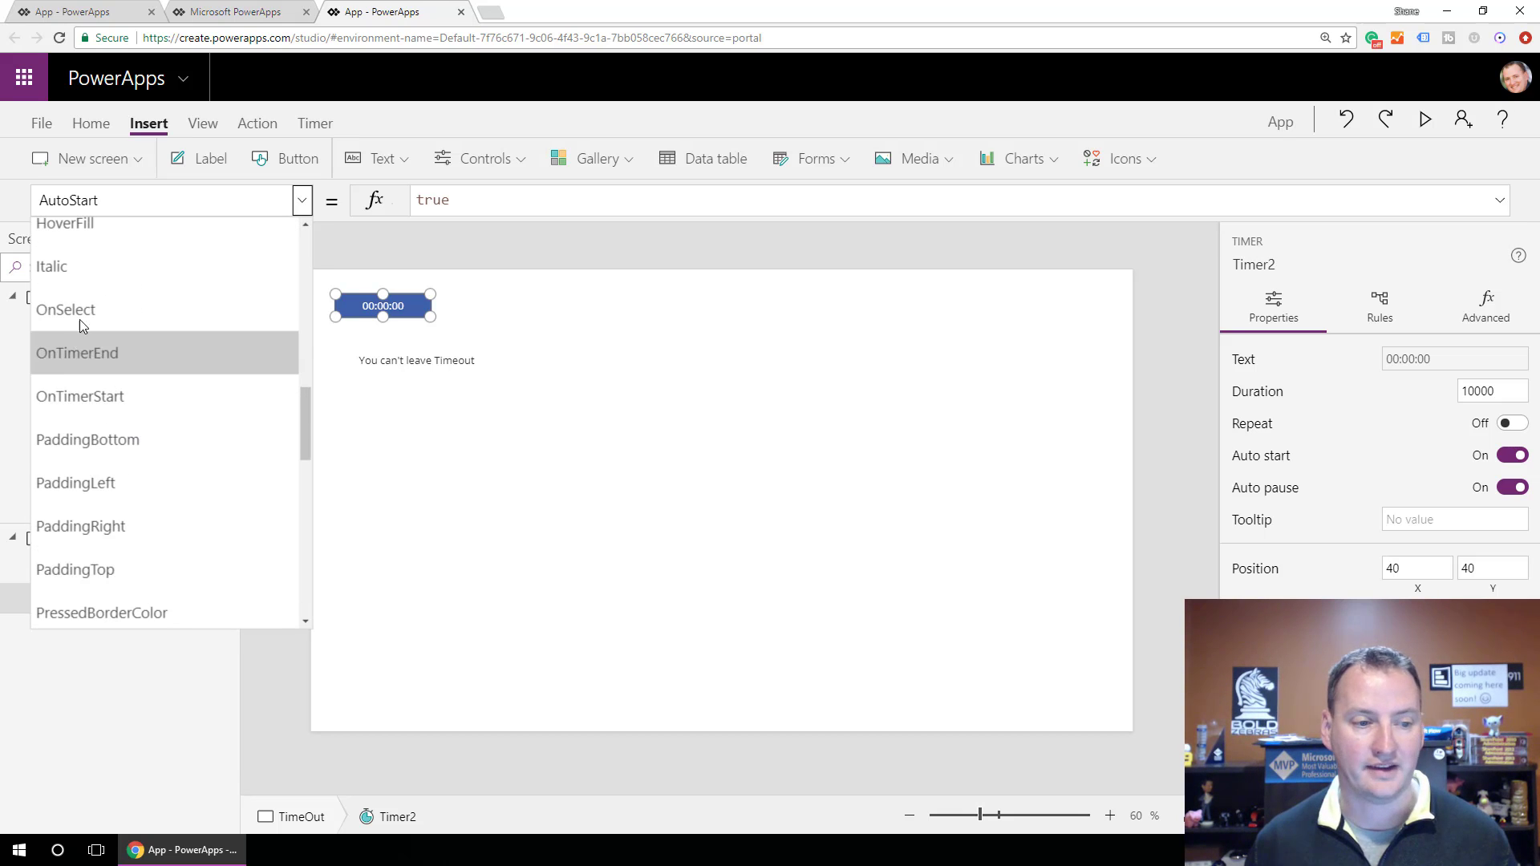
{"action": "left_click", "coordinate": [115, 363]}
{"action": "double_click", "coordinate": [459, 201]}
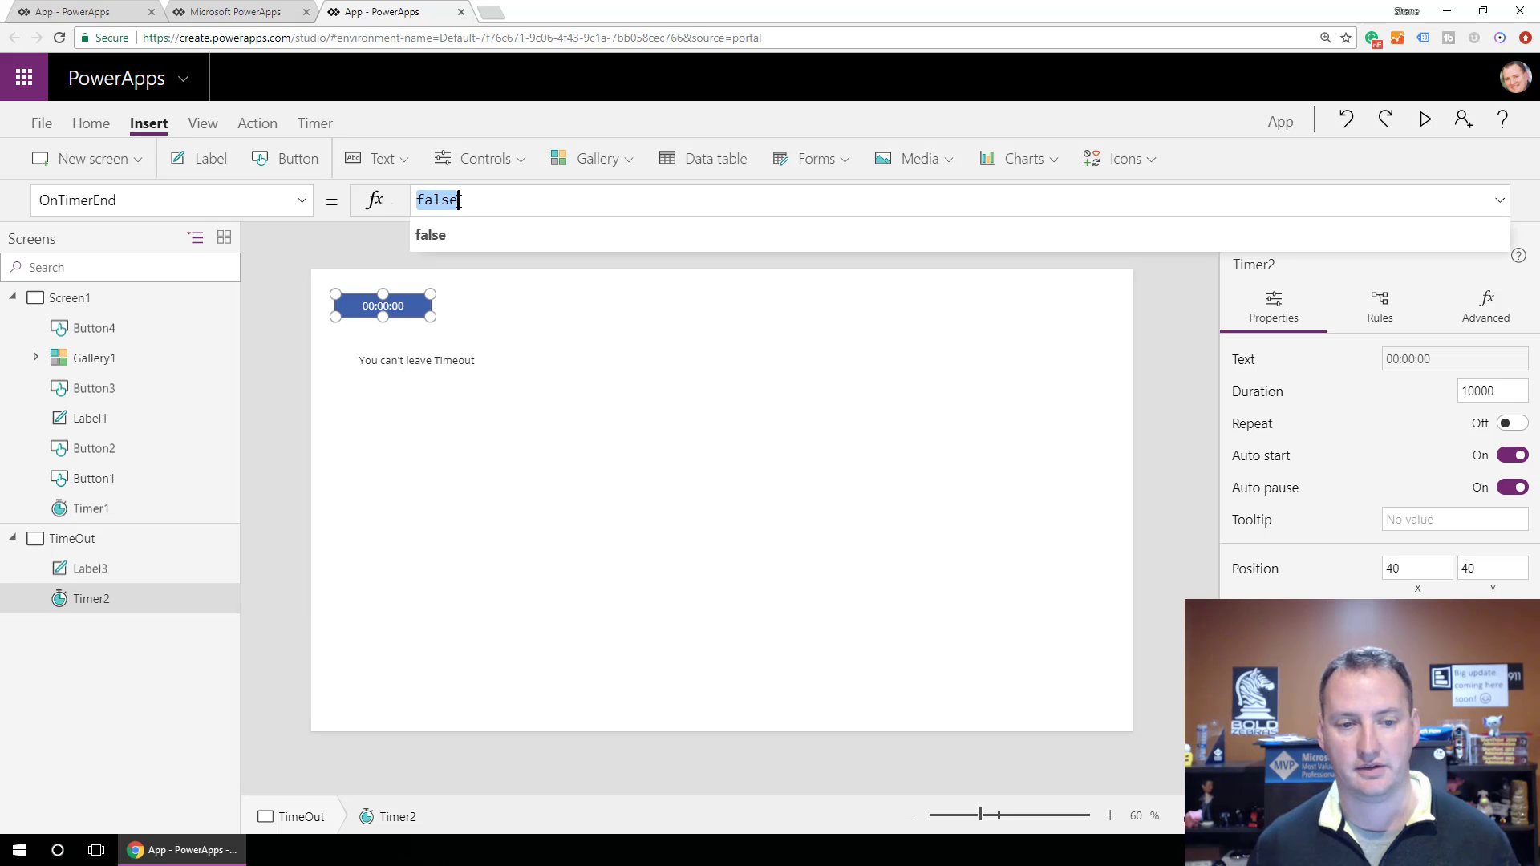
{"action": "type", "text": "na"}
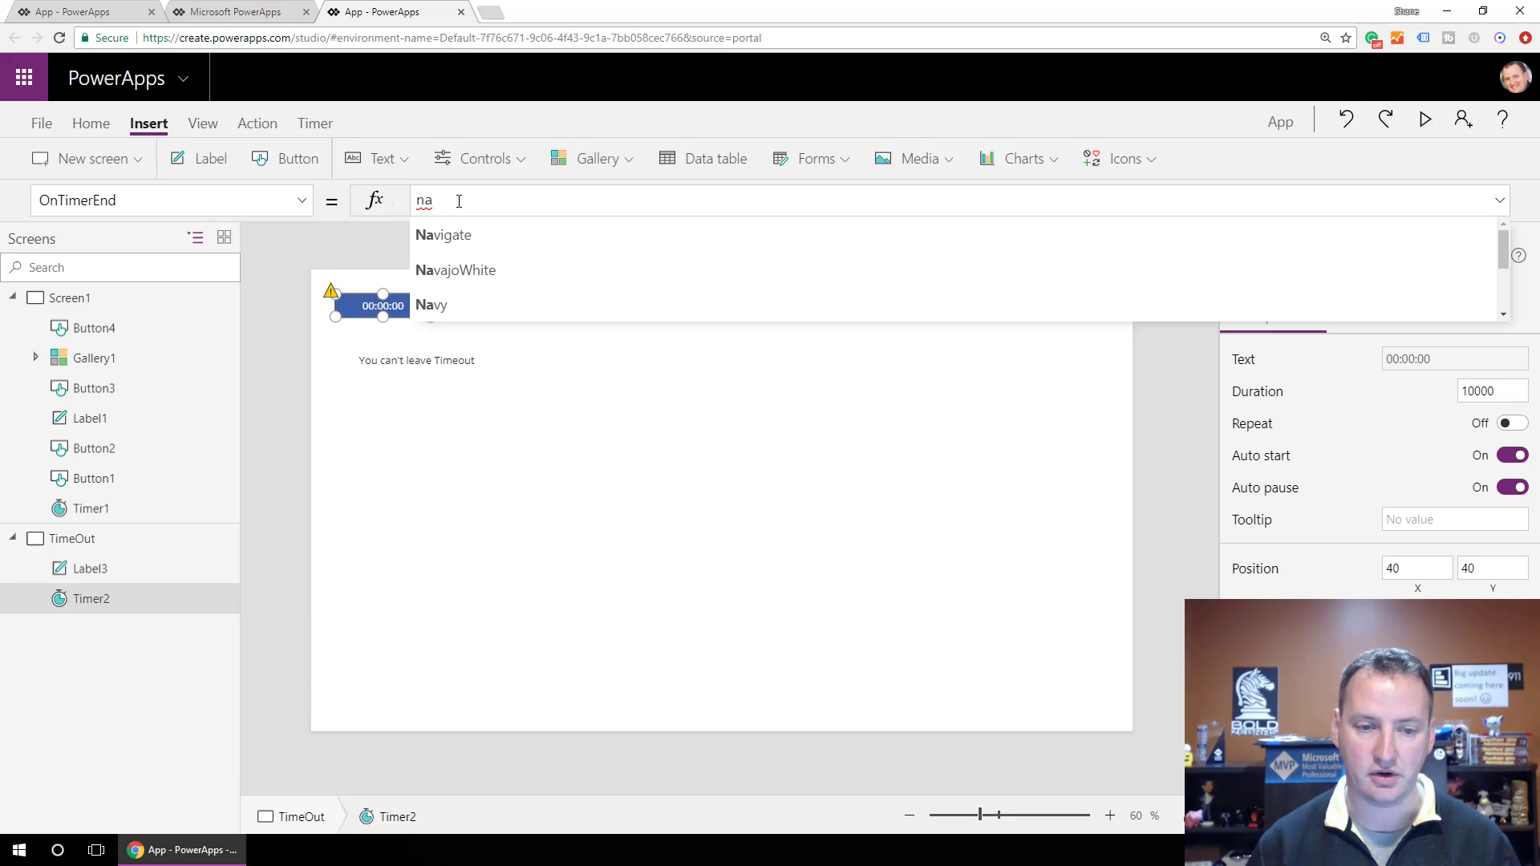
{"action": "key", "text": "Tab"}
{"action": "key", "text": "Tab"}
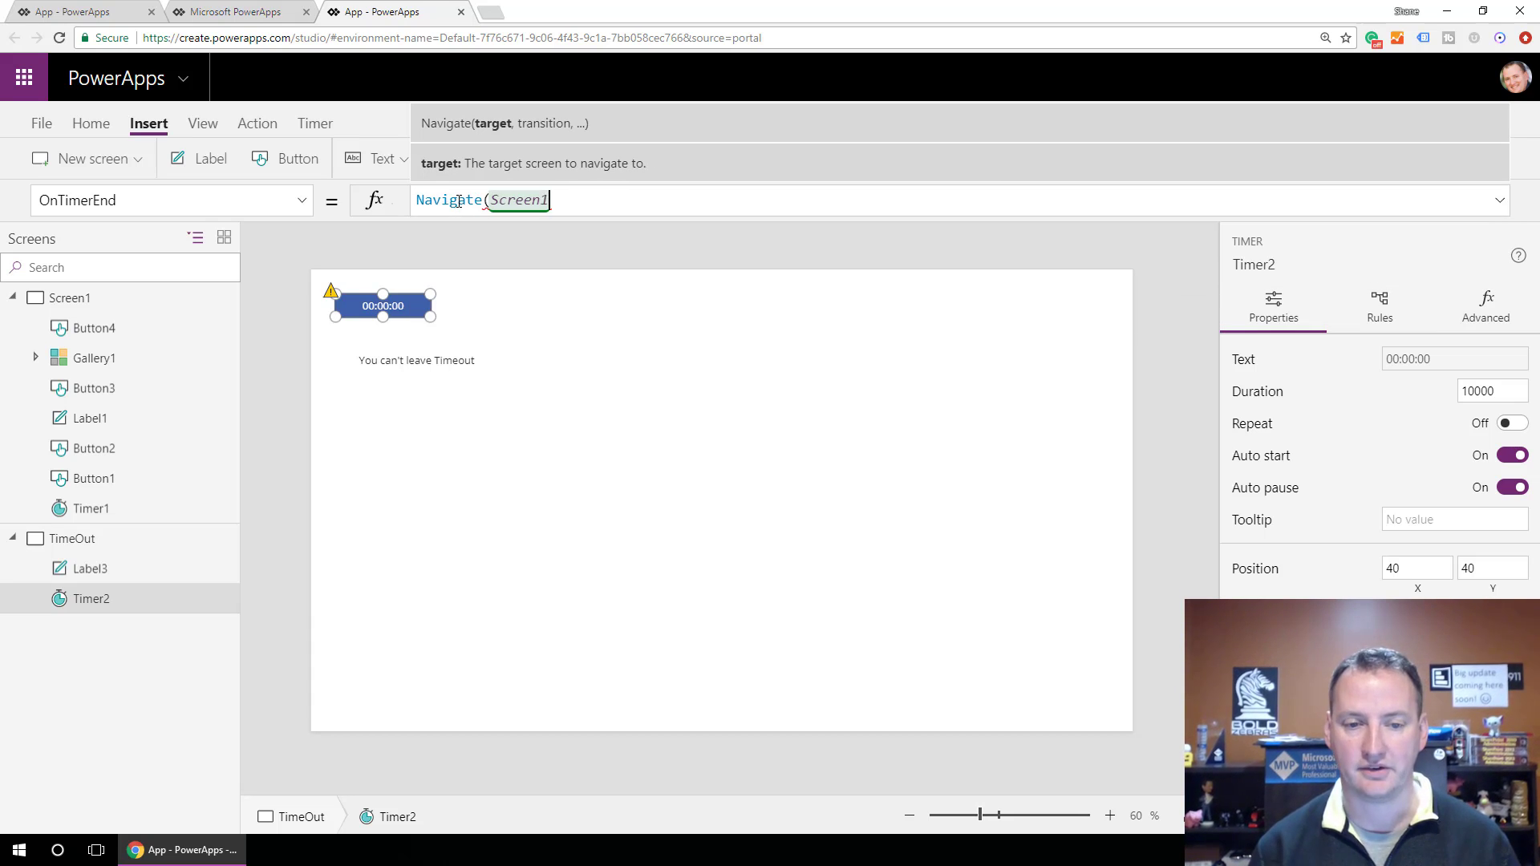
{"action": "type", "text": ",sc"}
{"action": "key", "text": "Tab"}
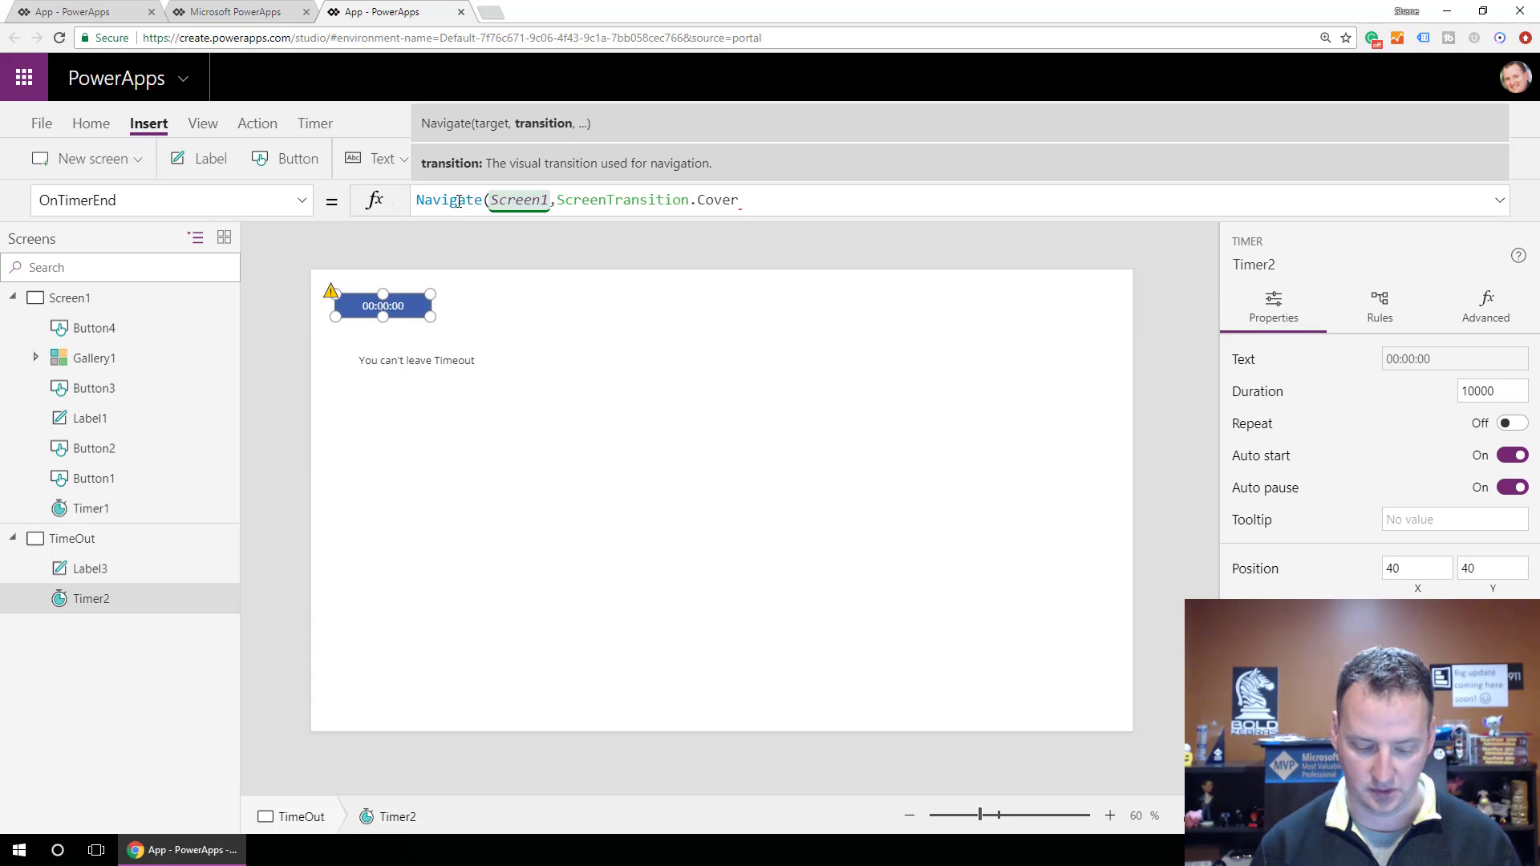
{"action": "type", "text": ")"}
{"action": "left_click", "coordinate": [573, 389]}
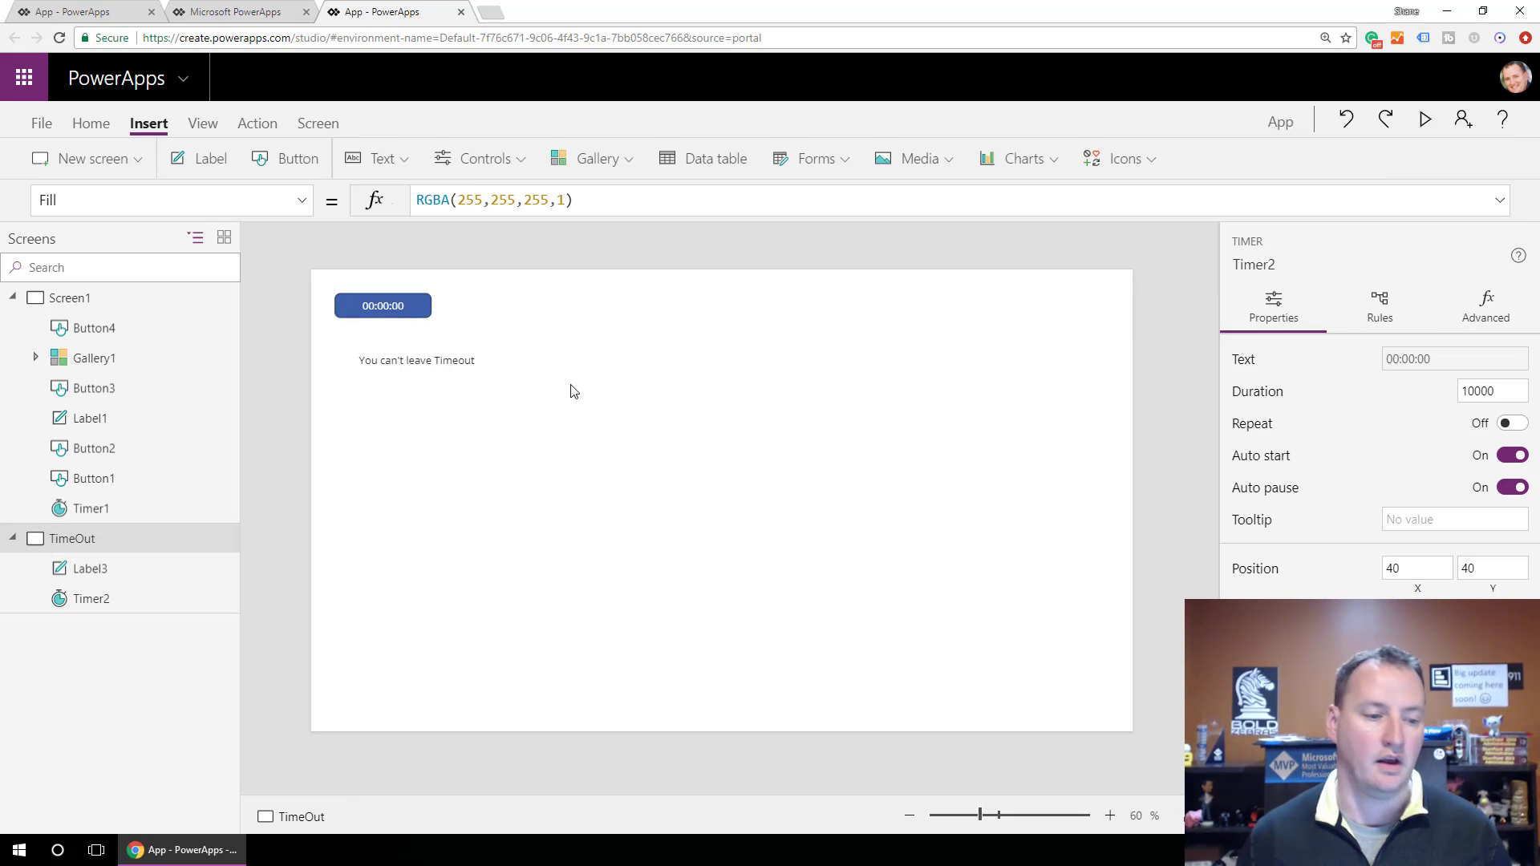
Step: Preview the app from Screen1, test the Try Timeout? button through the full timeout, and close the preview
{"action": "left_click", "coordinate": [105, 297]}
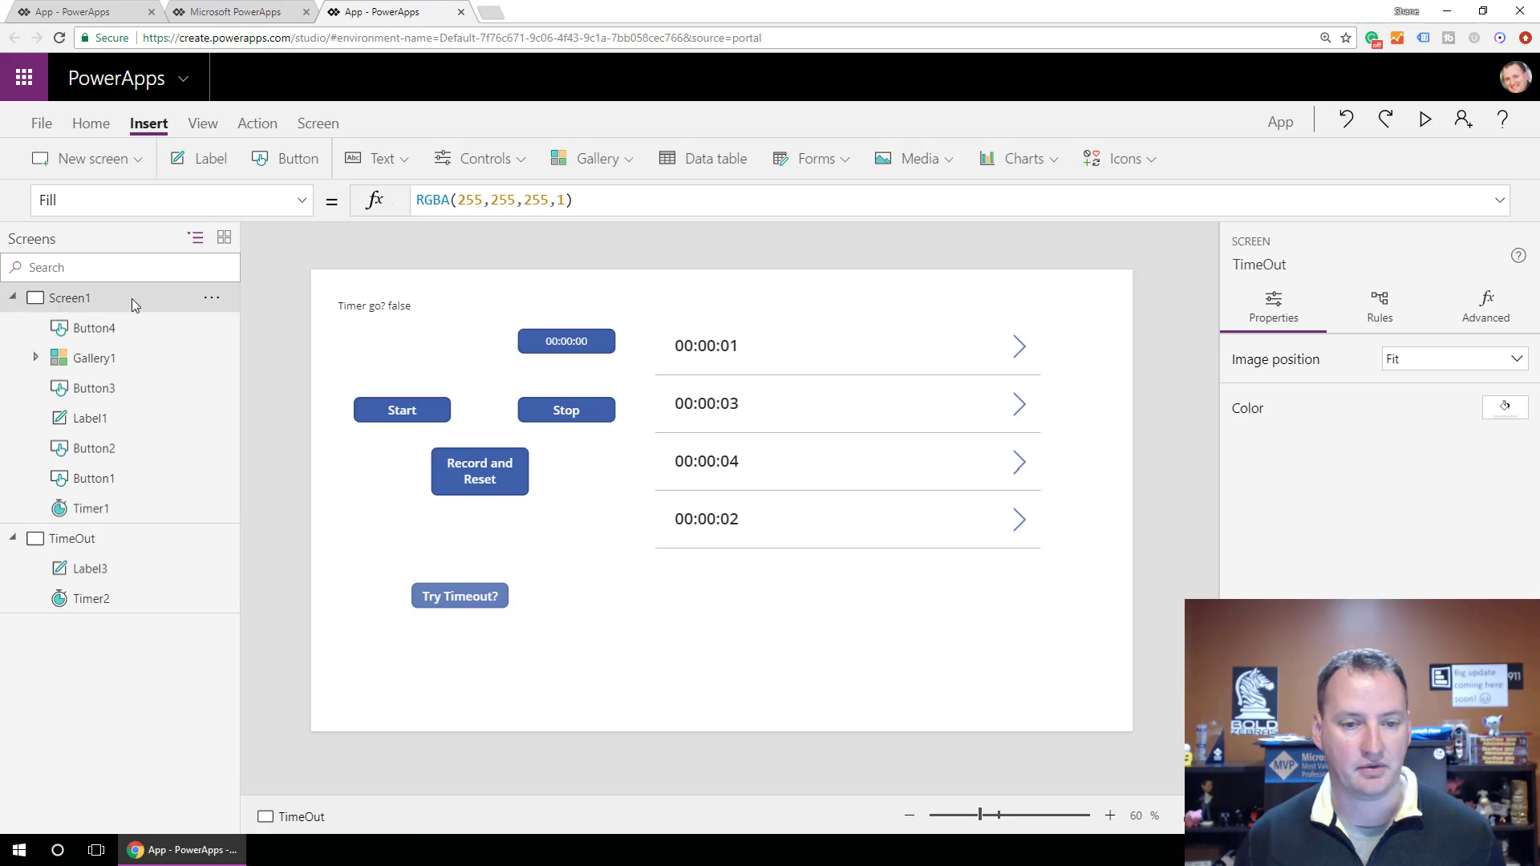
{"action": "left_click", "coordinate": [1426, 120]}
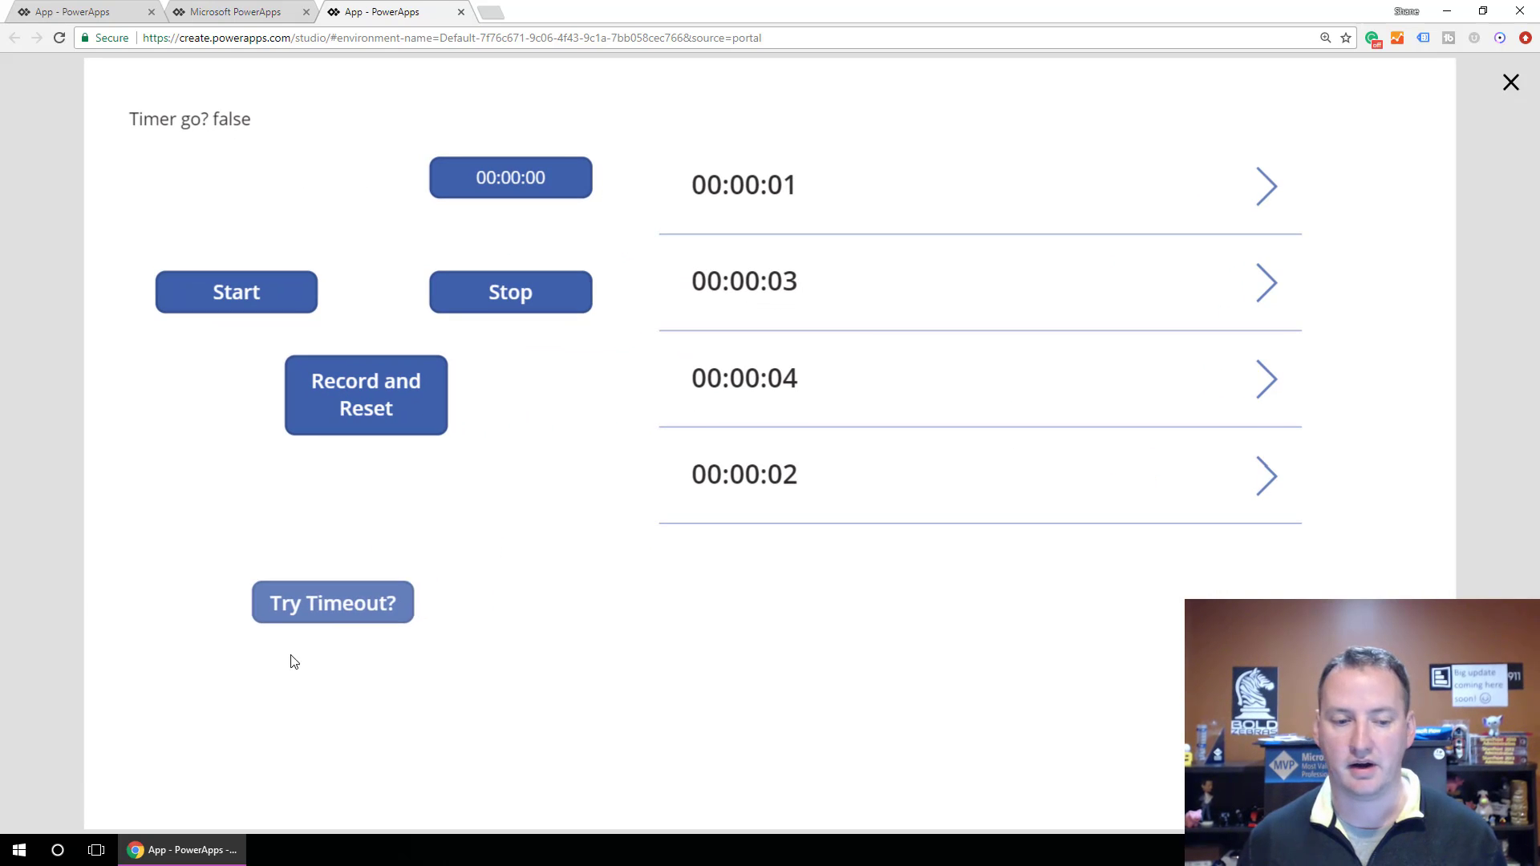
{"action": "left_click", "coordinate": [377, 617]}
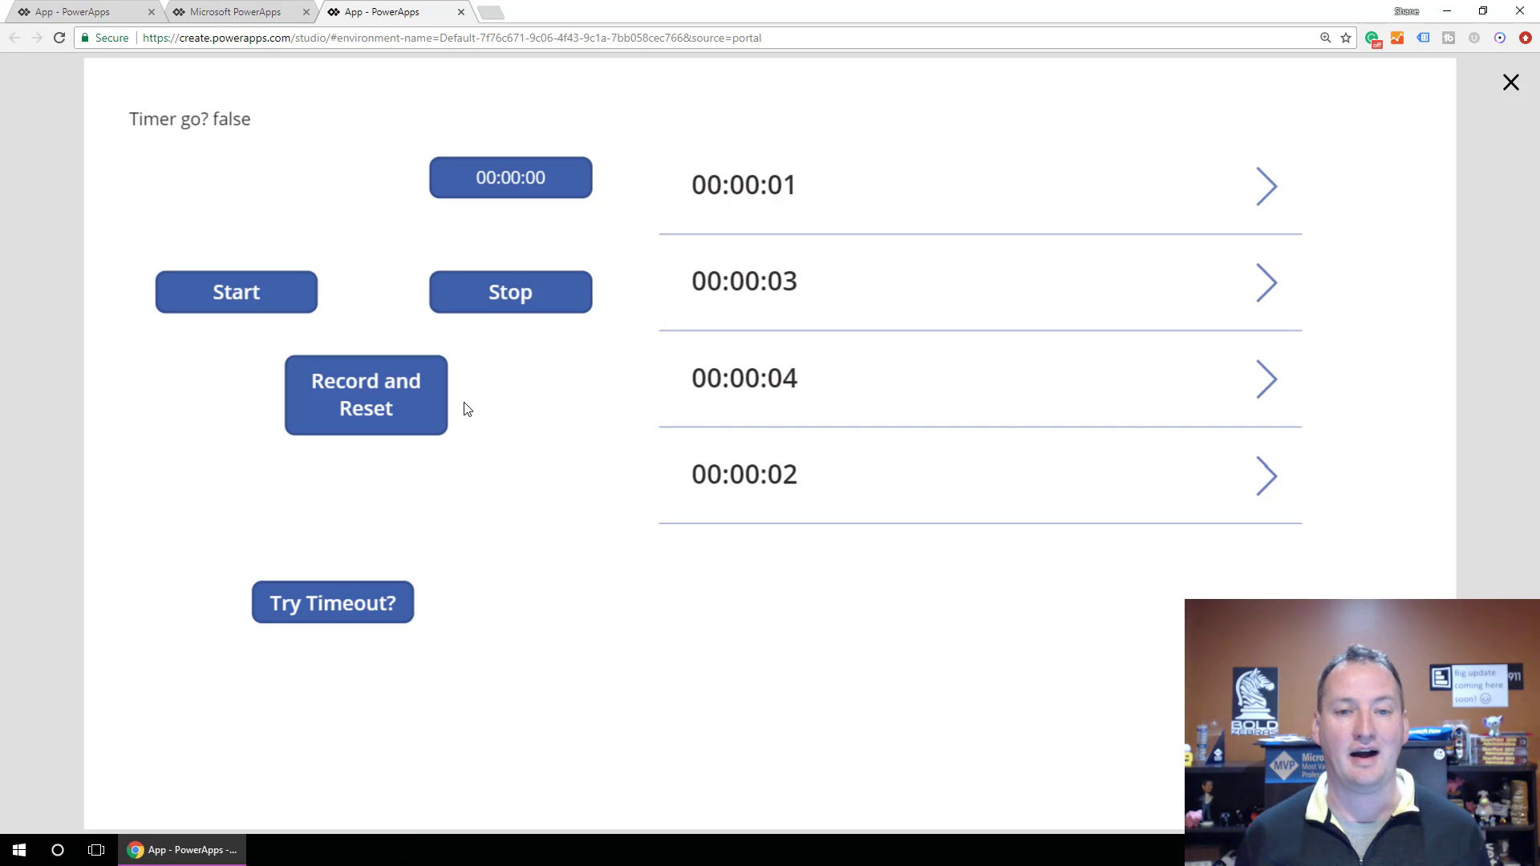
{"action": "left_click", "coordinate": [1511, 82]}
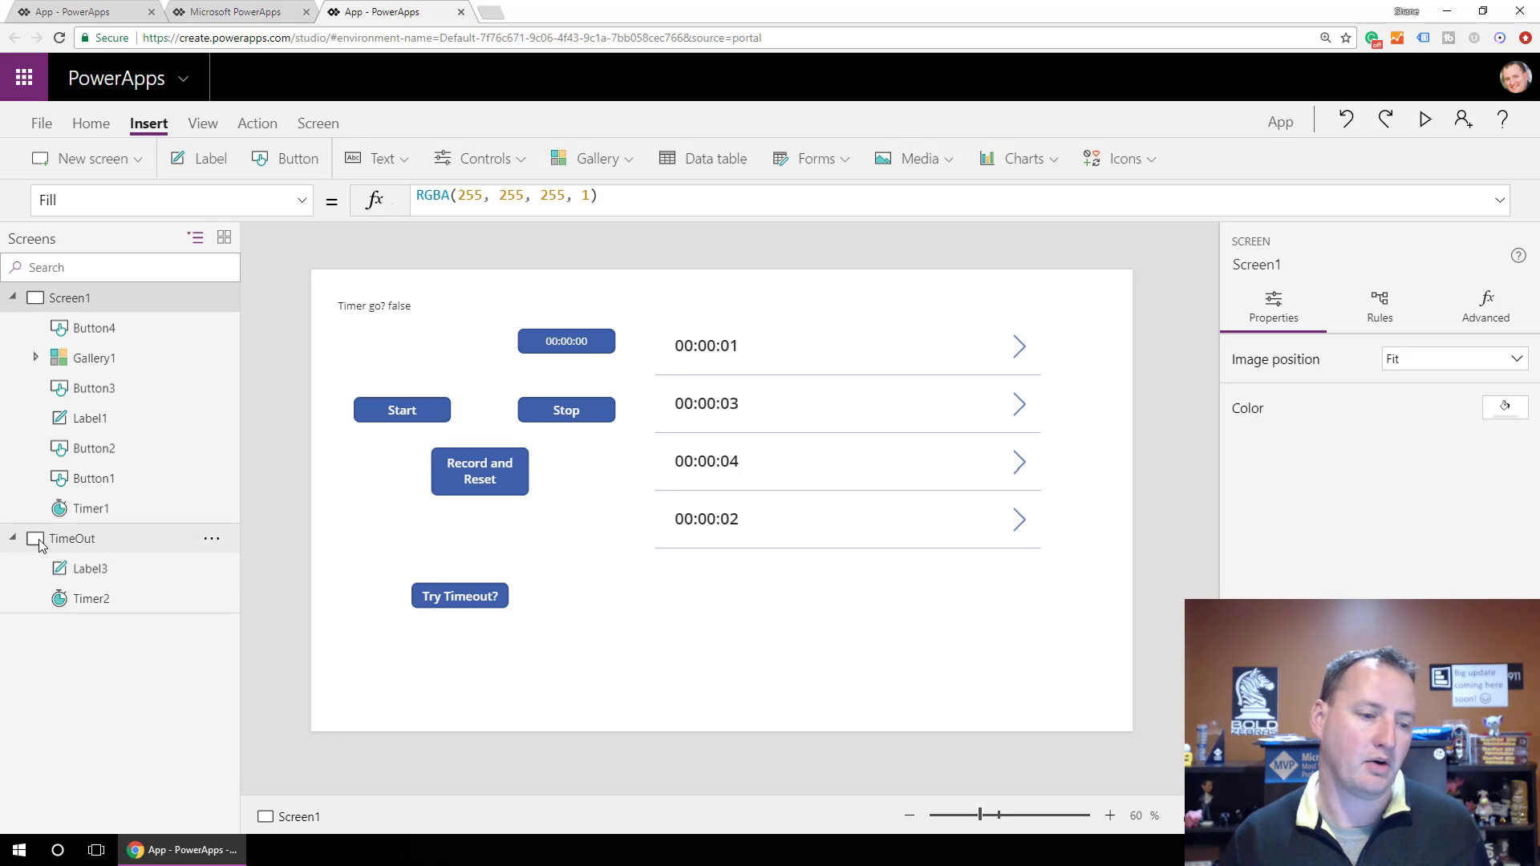